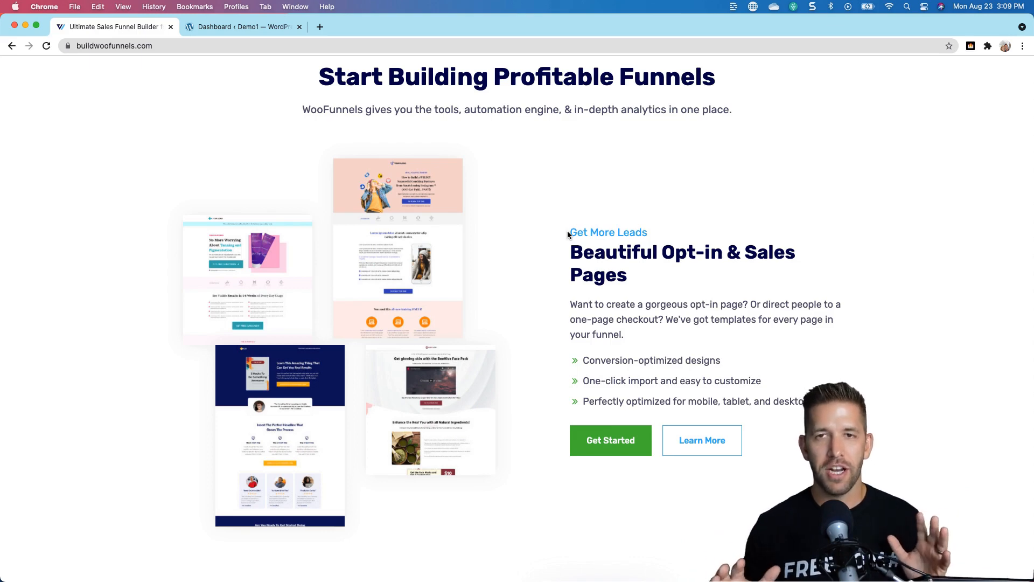
Review the WooFunnels homepage sections on opt-in and sales pages, checkout pages, one-click upsells, automated follow-ups, analytics and testimonials
scroll(572, 243, "down", 1)
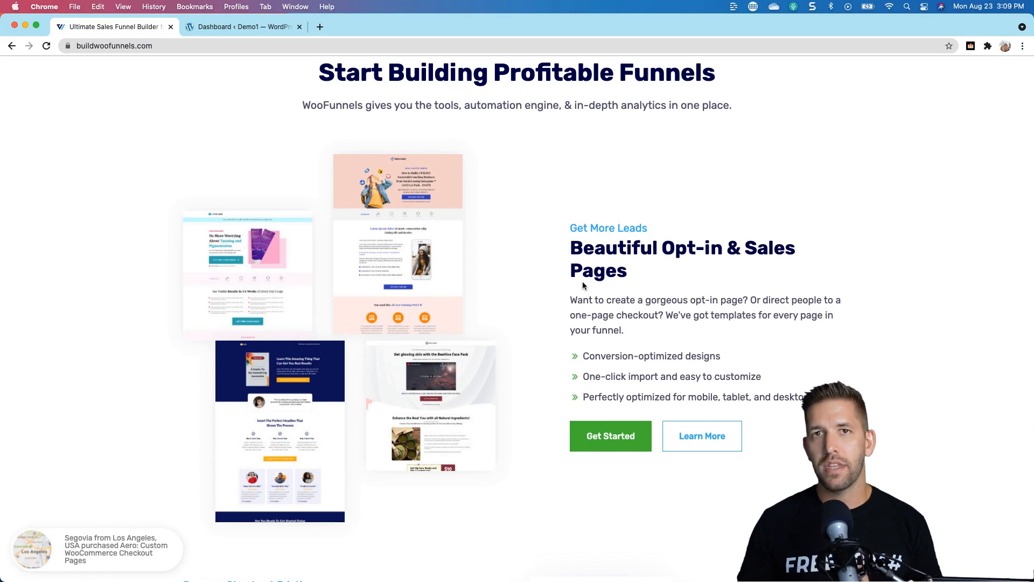
scroll(583, 286, "down", 2)
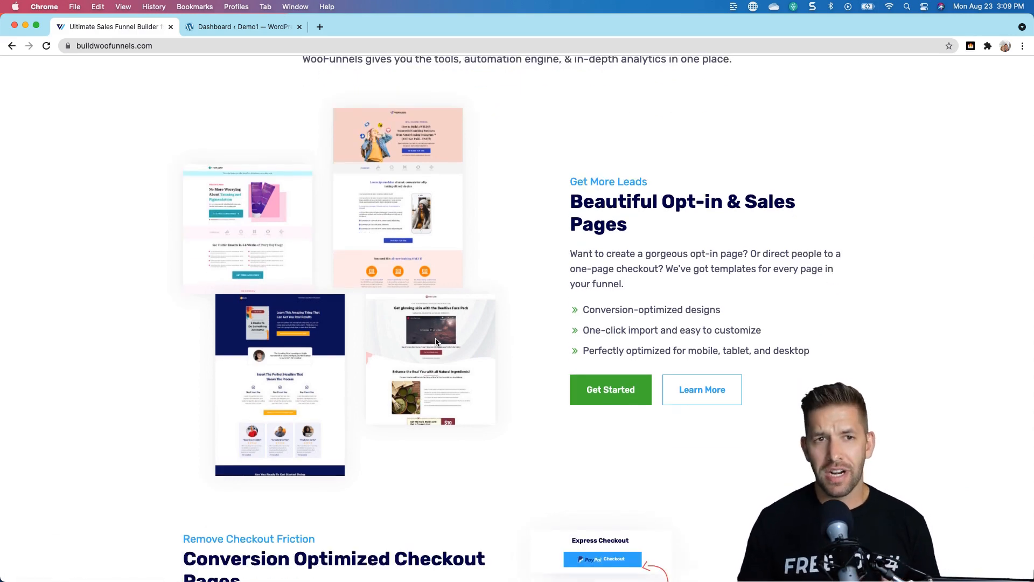
scroll(509, 336, "down", 10)
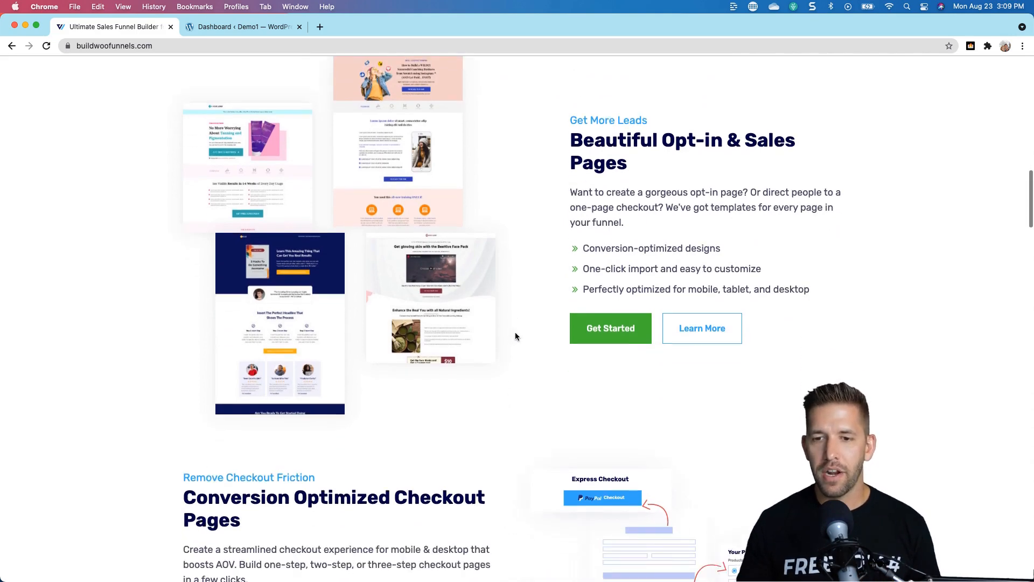
scroll(525, 332, "down", 2)
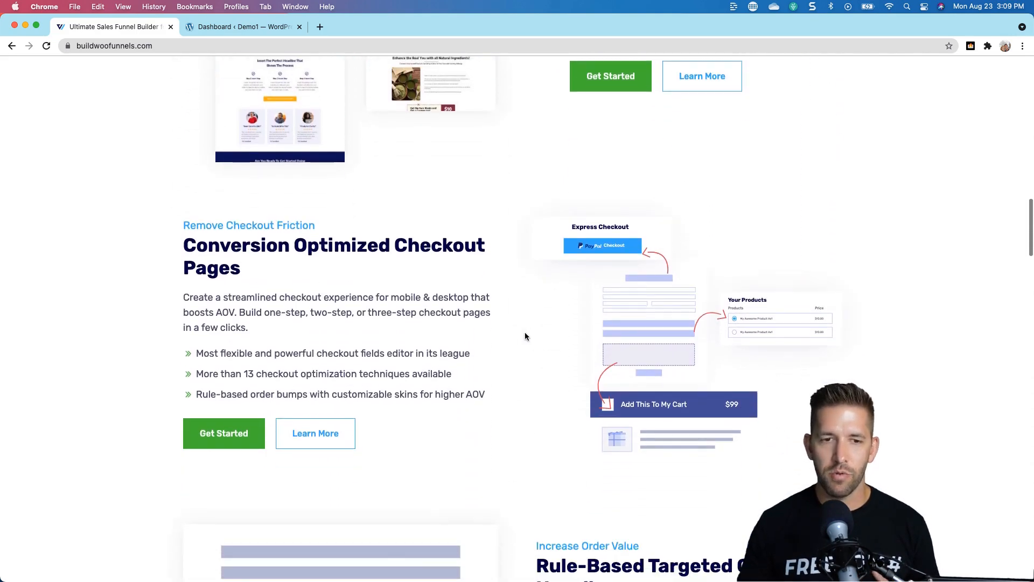
scroll(525, 331, "down", 2)
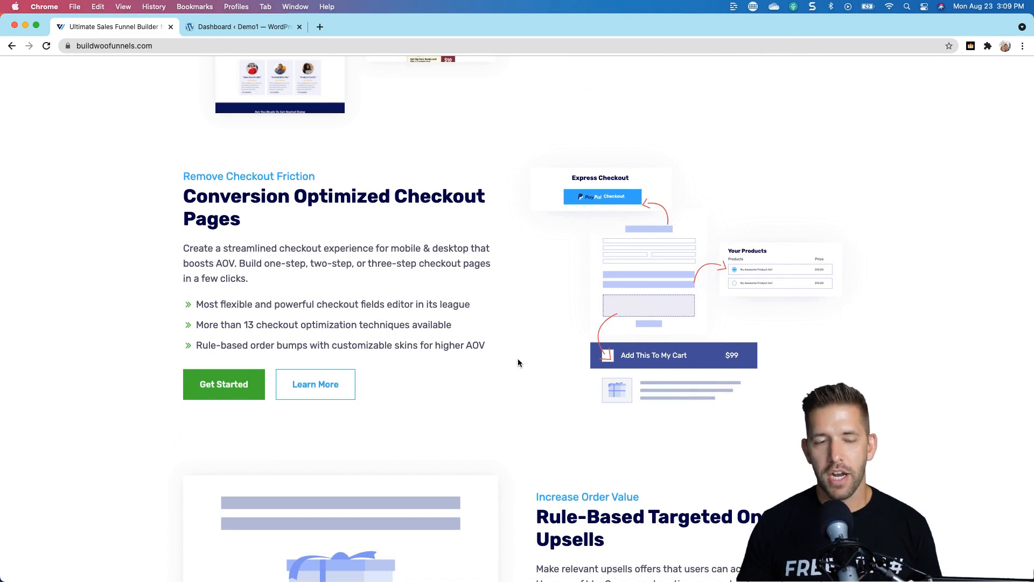
scroll(514, 363, "down", 2)
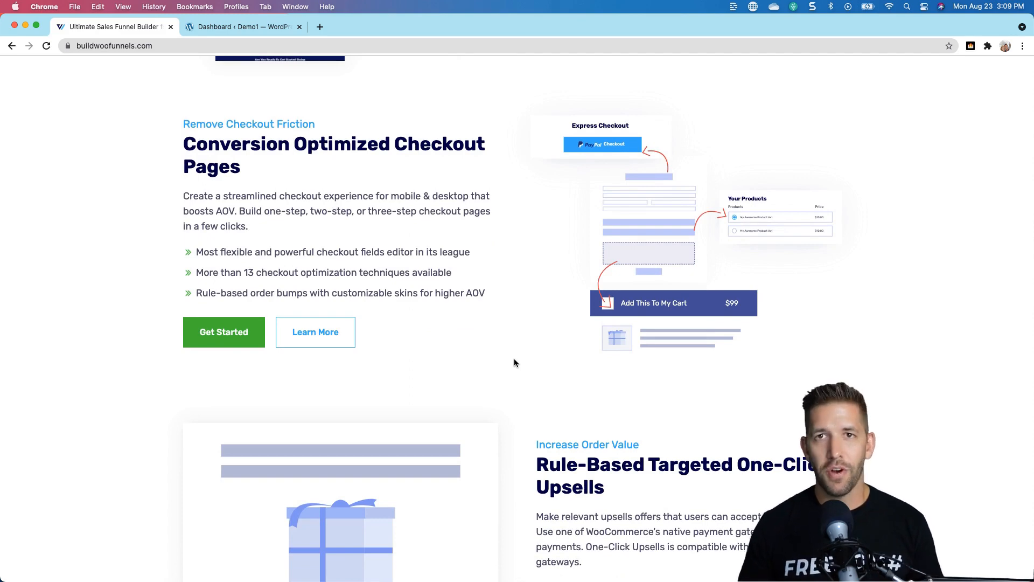
scroll(514, 362, "down", 6)
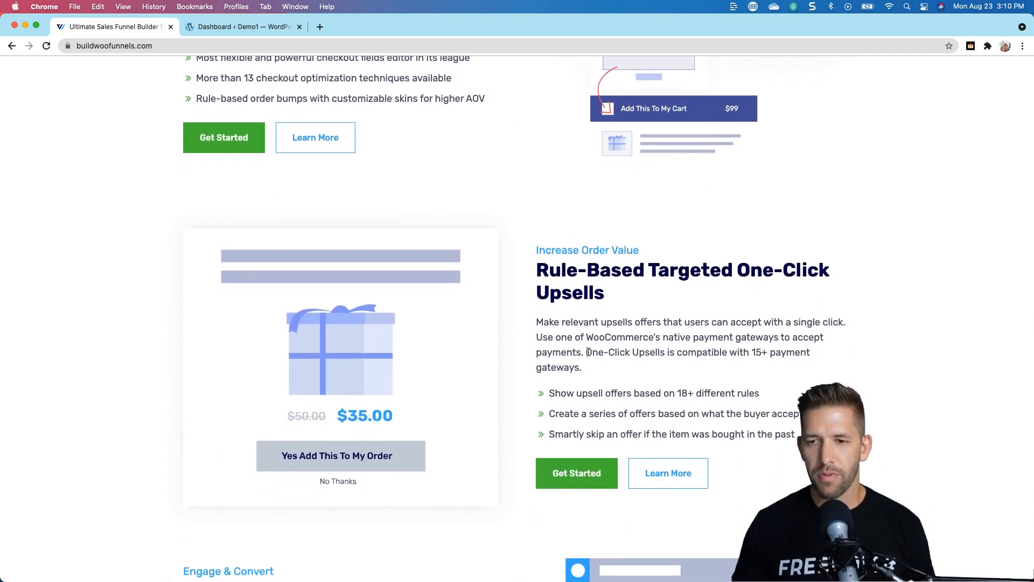
scroll(634, 350, "down", 12)
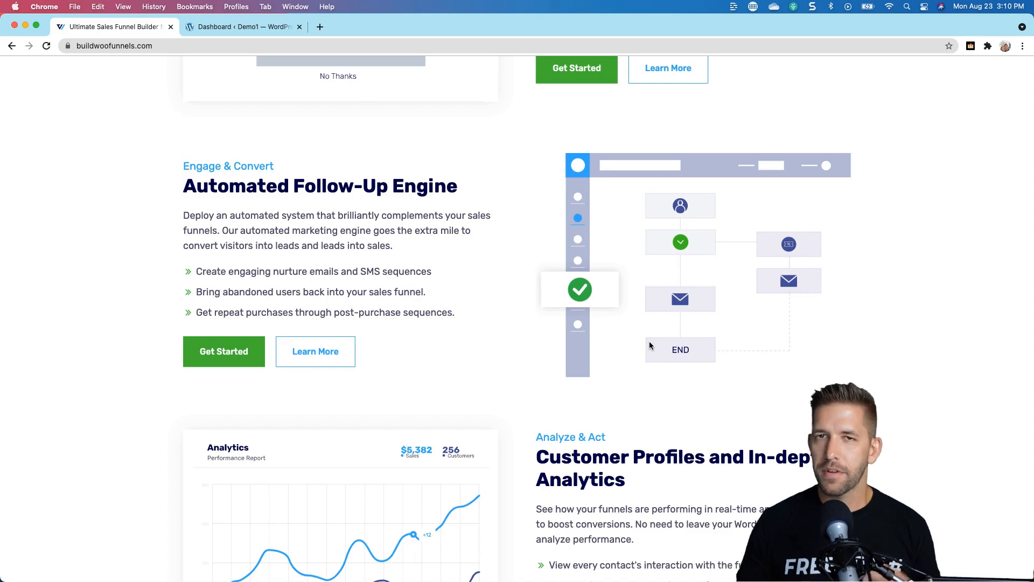
scroll(647, 343, "down", 7)
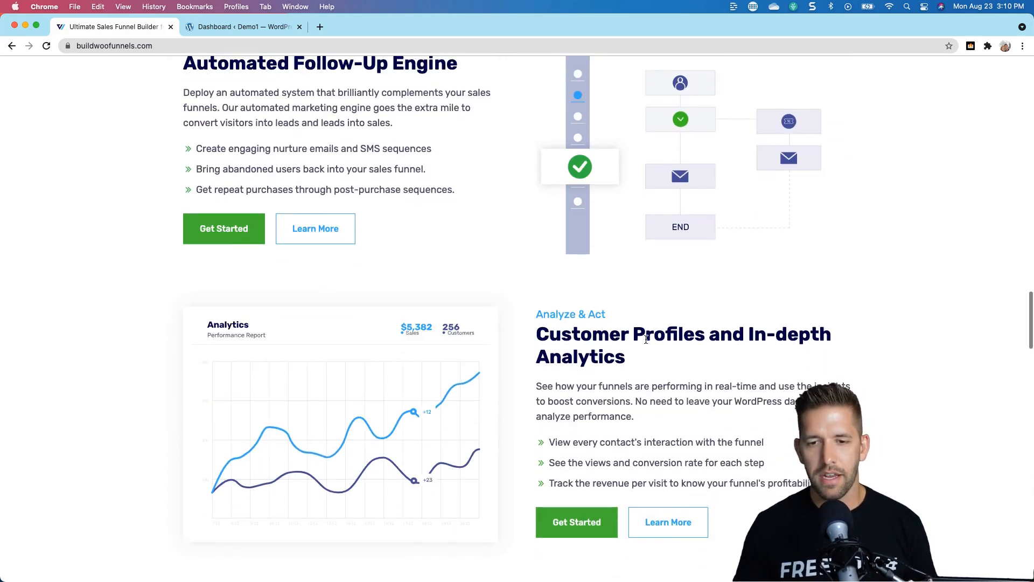
scroll(646, 339, "down", 15)
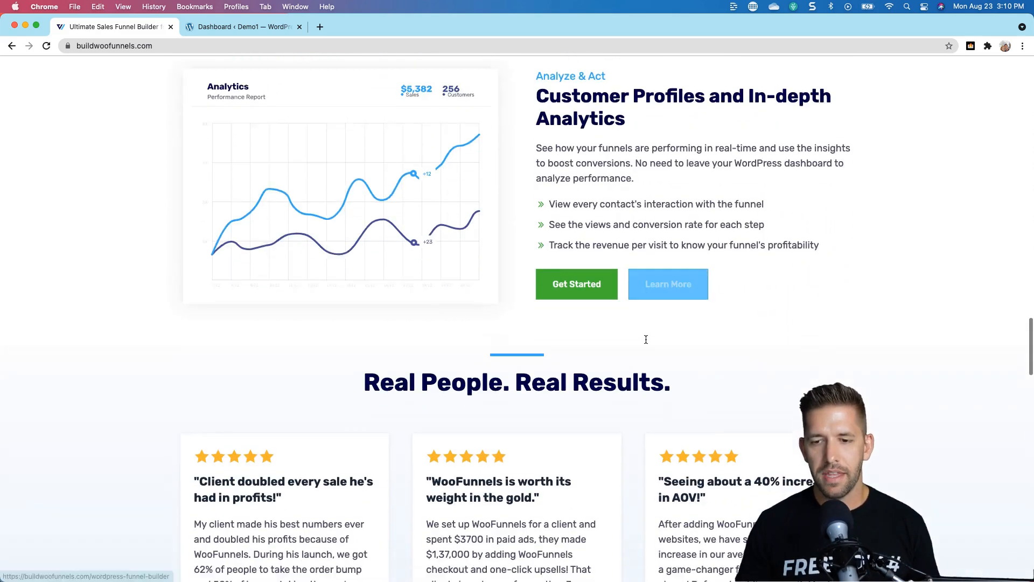
scroll(647, 342, "down", 5)
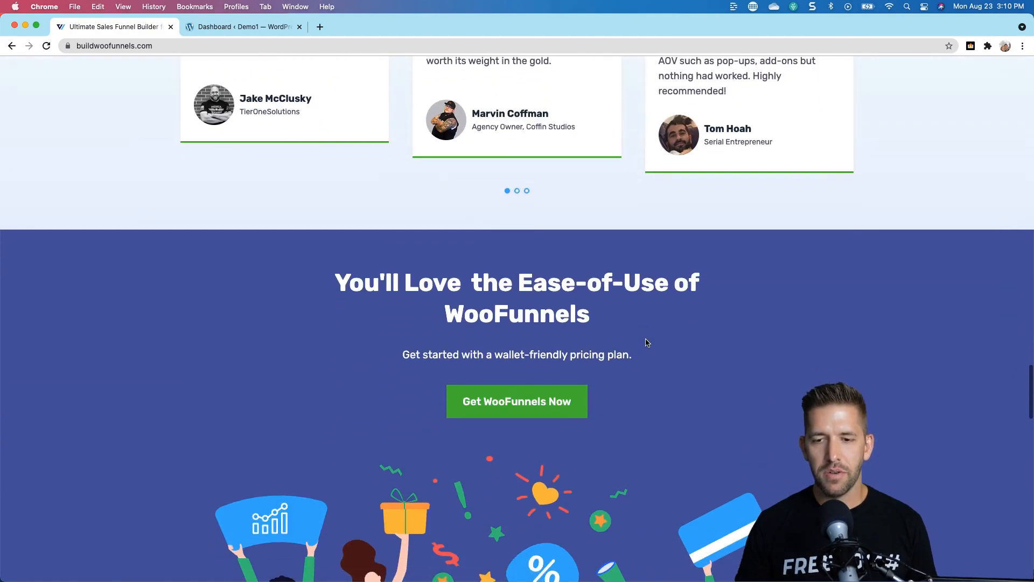
Open the Automations product page from the WooFunnels product list
scroll(645, 343, "up", 20)
scroll(646, 343, "up", 20)
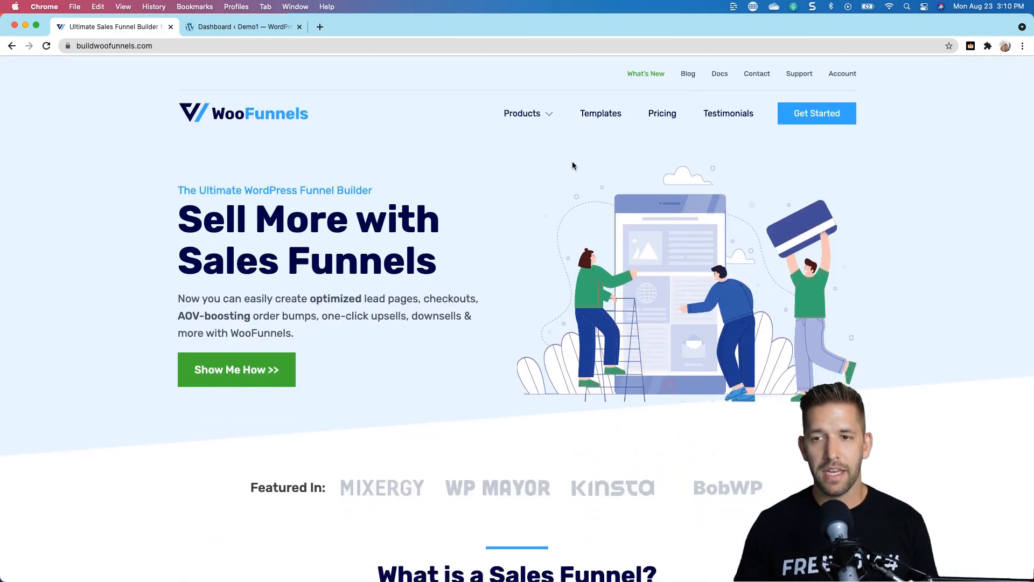
mouse_move(551, 117)
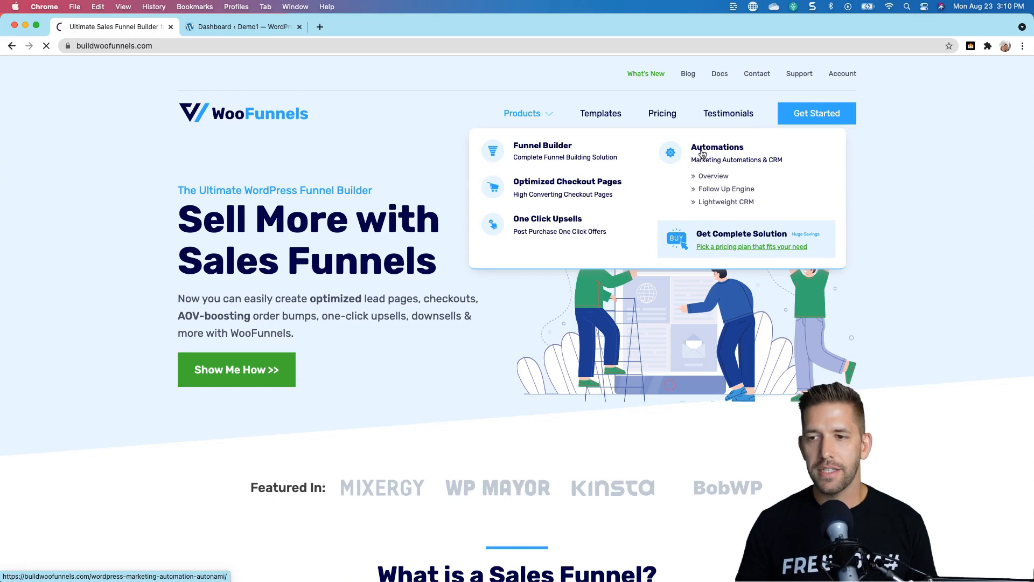
Read through the Autonami introduction and its four pillars: Lightweight CRM, Automated Follow-Ups, Smart Workflows and Seamless Integrations
scroll(784, 302, "down", 3)
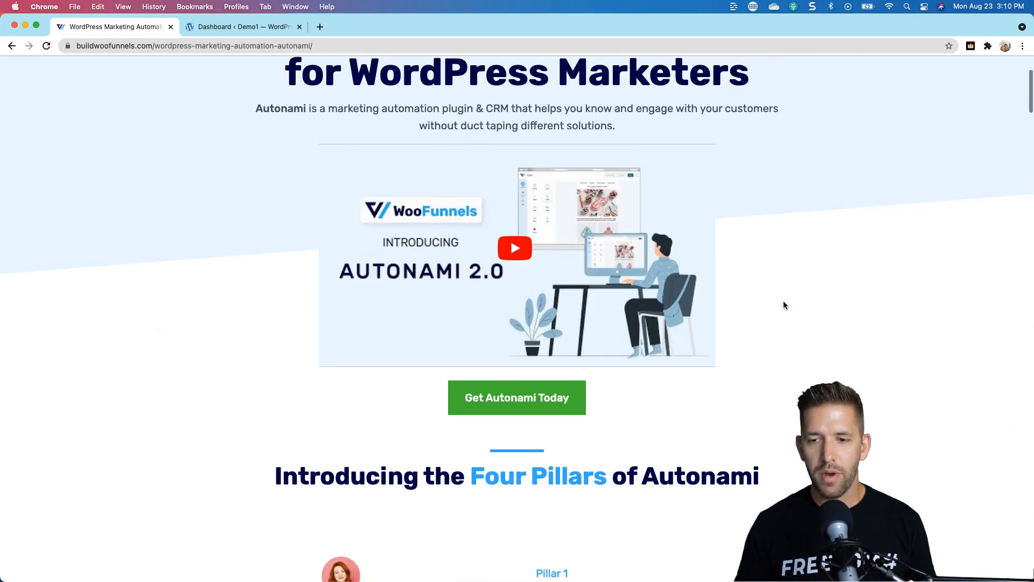
scroll(784, 302, "up", 3)
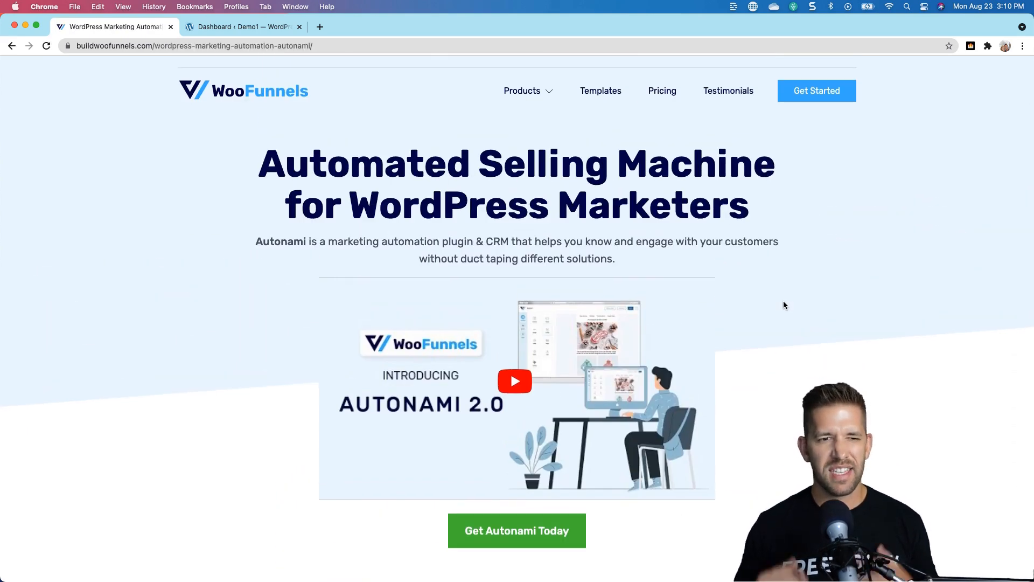
scroll(783, 302, "down", 3)
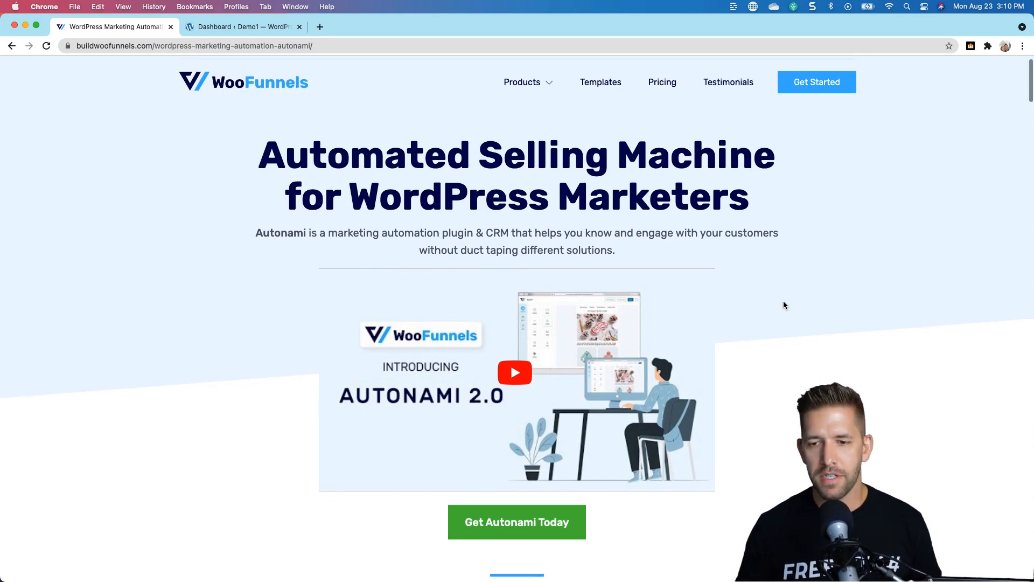
scroll(783, 305, "down", 3)
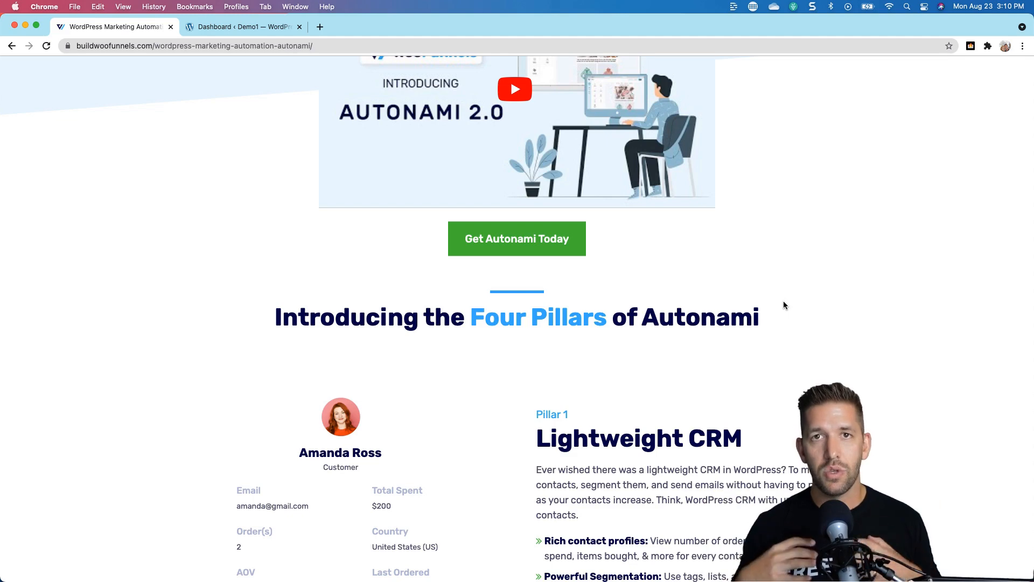
scroll(783, 305, "down", 5)
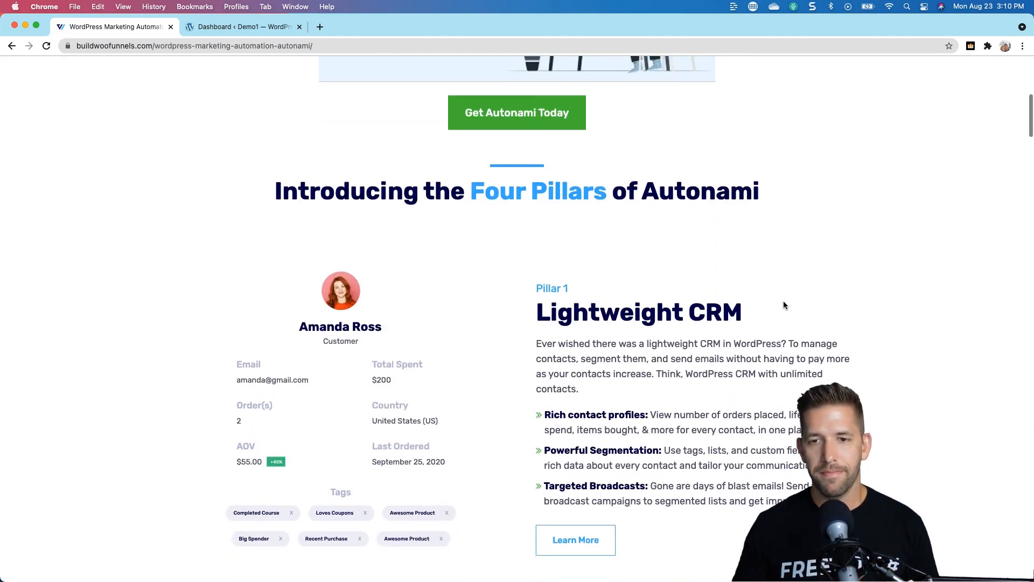
scroll(784, 301, "down", 2)
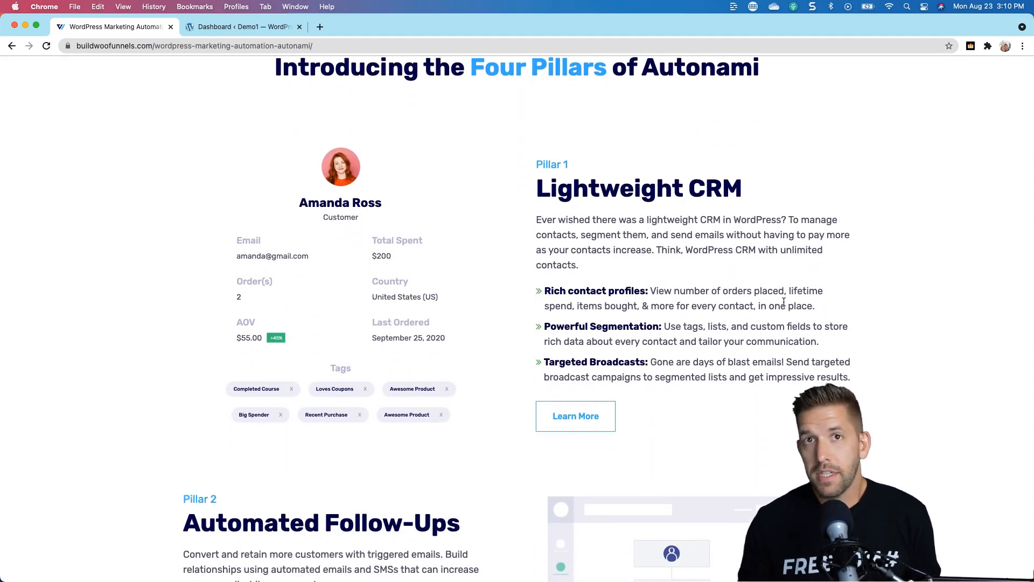
scroll(784, 302, "down", 1)
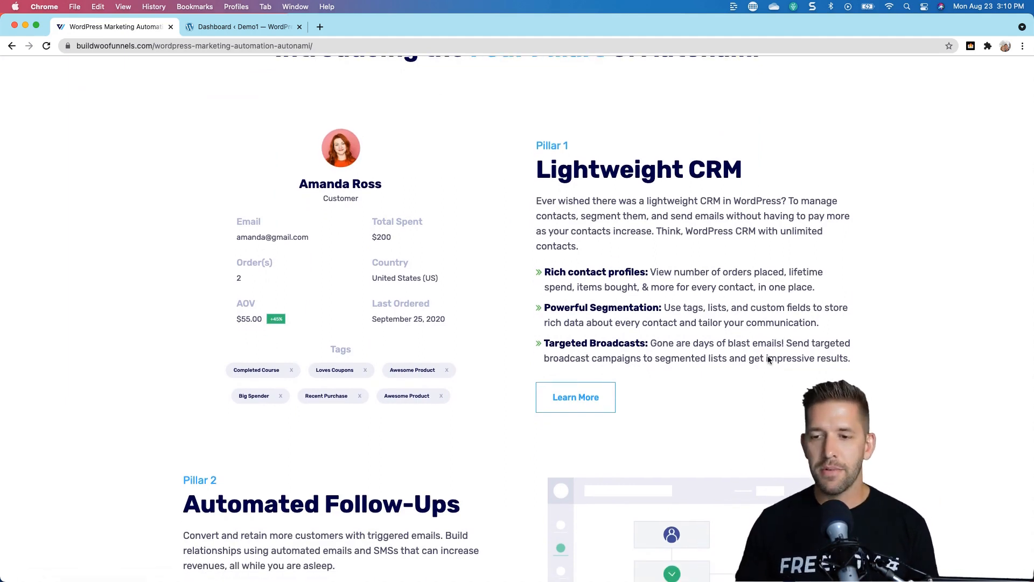
scroll(779, 394, "down", 5)
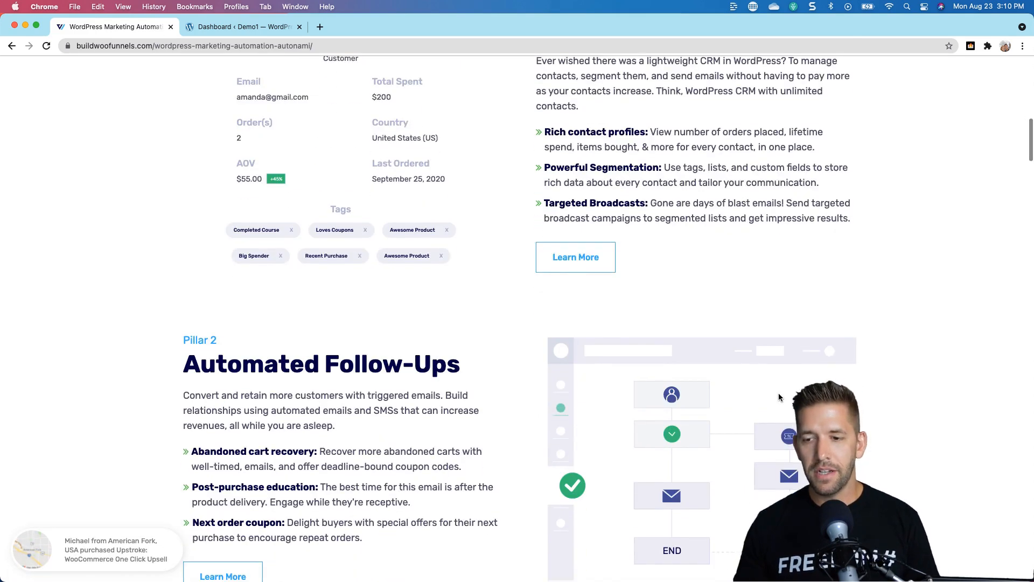
scroll(779, 395, "down", 1)
scroll(778, 398, "down", 4)
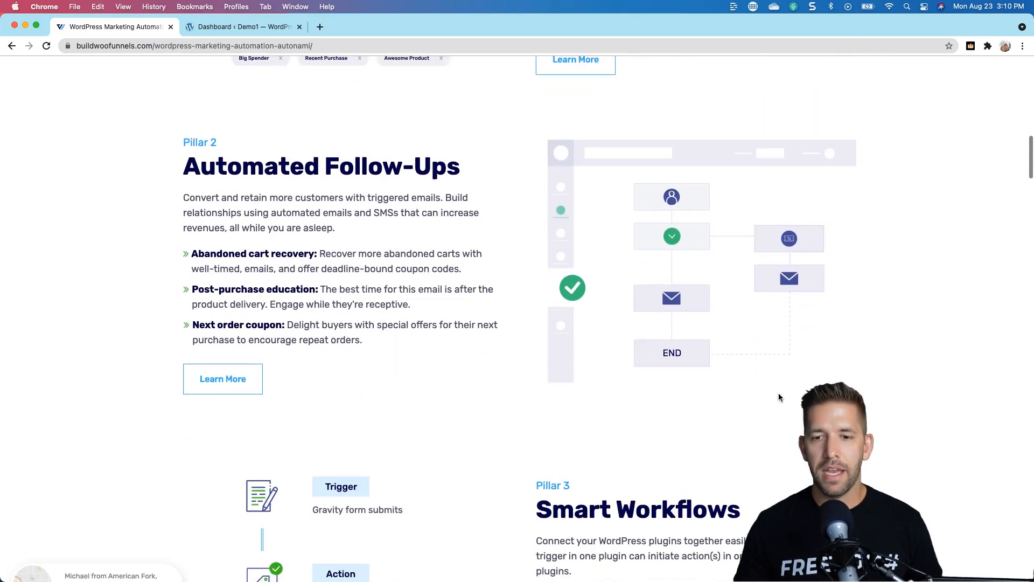
scroll(779, 398, "down", 3)
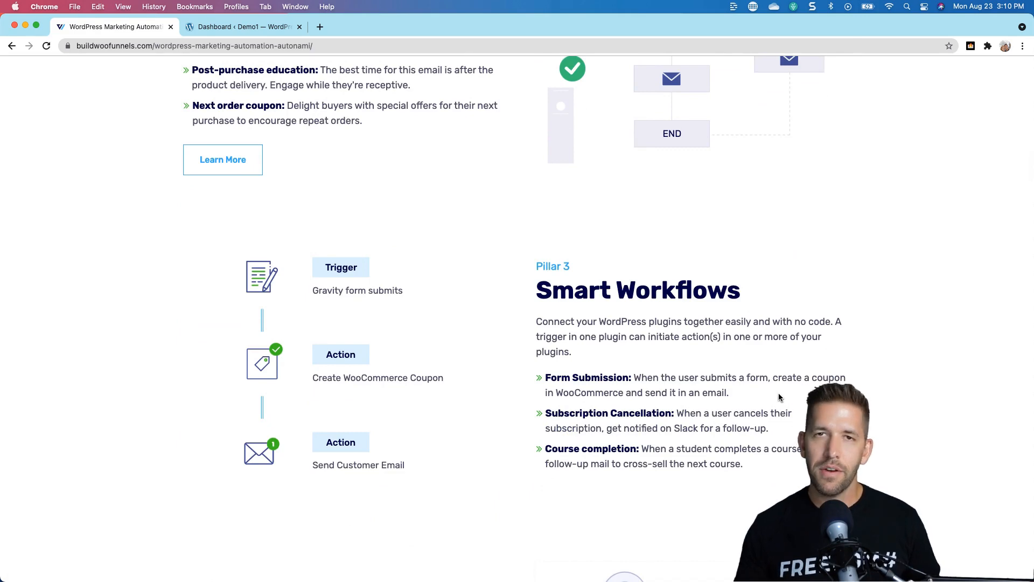
scroll(779, 398, "down", 4)
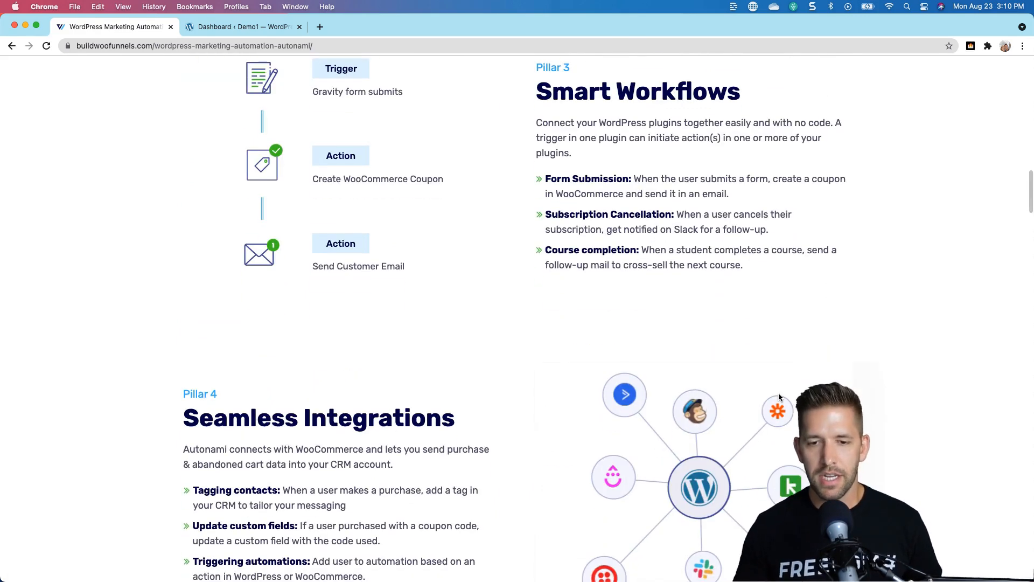
scroll(779, 398, "down", 4)
scroll(779, 397, "down", 2)
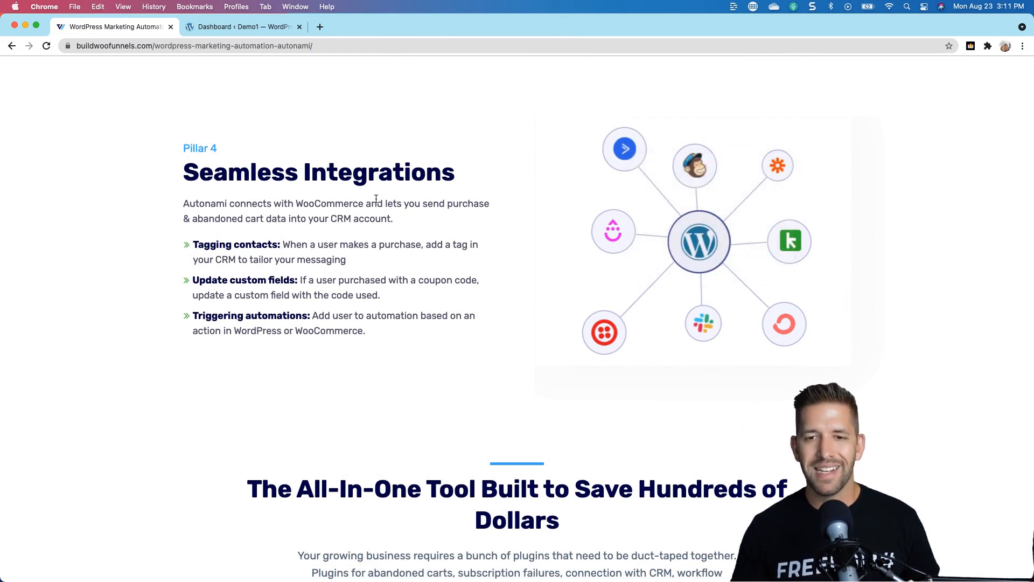
Examine the list of plugins Autonami replaces with their yearly costs, and highlight Autonami's starting price
scroll(666, 404, "down", 10)
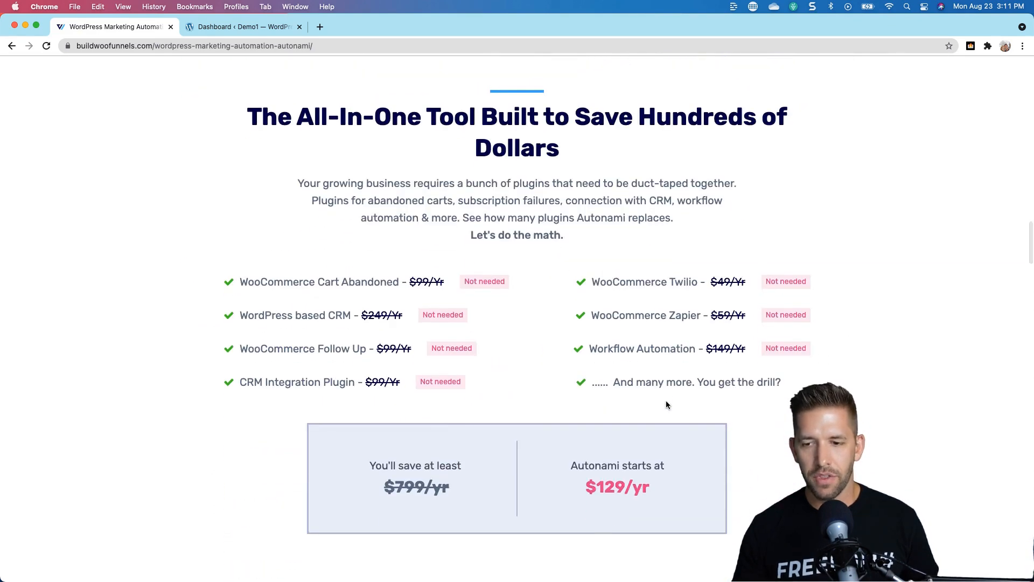
scroll(666, 405, "down", 2)
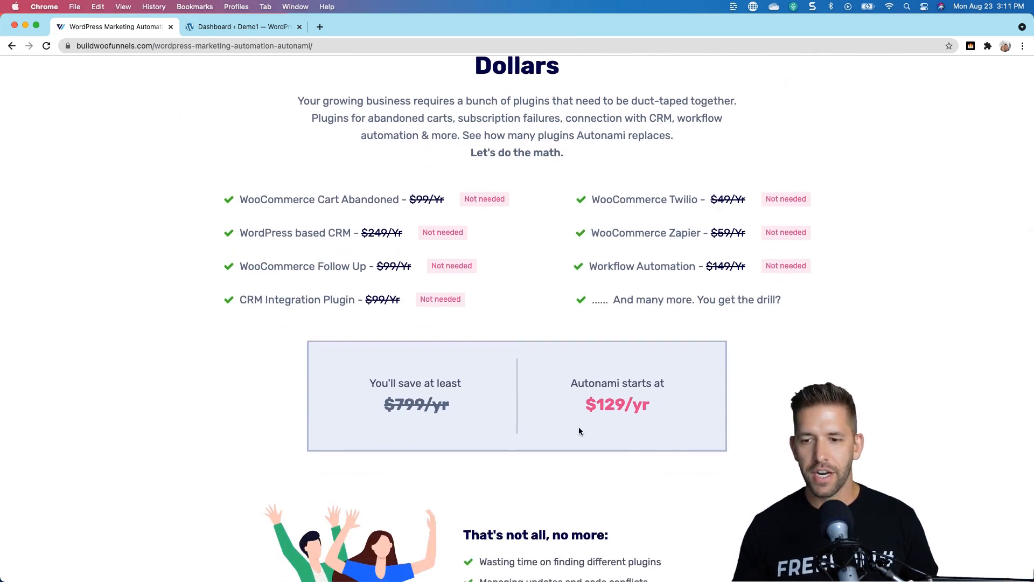
left_click_drag(580, 428, 668, 412)
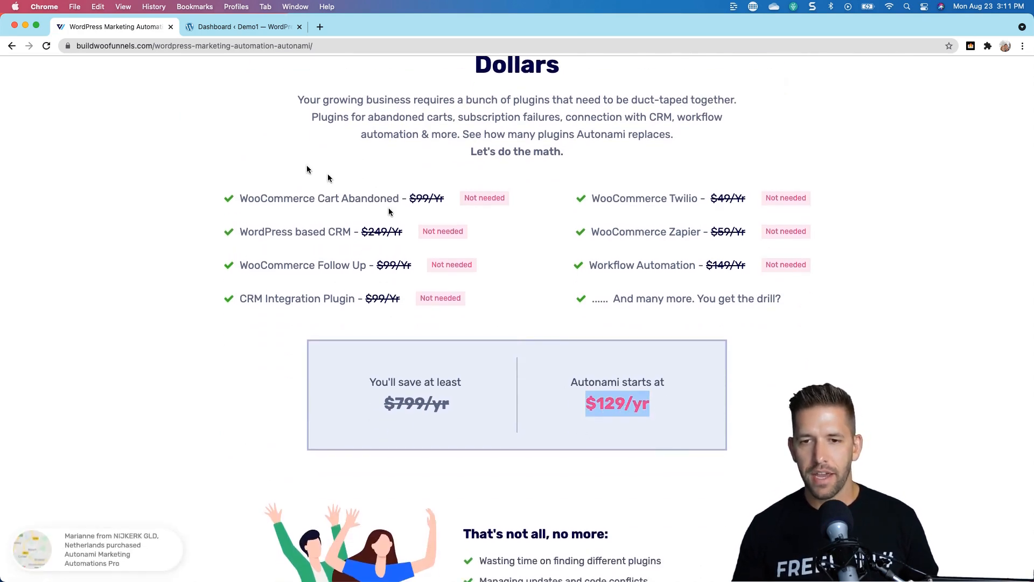
scroll(490, 273, "up", 1)
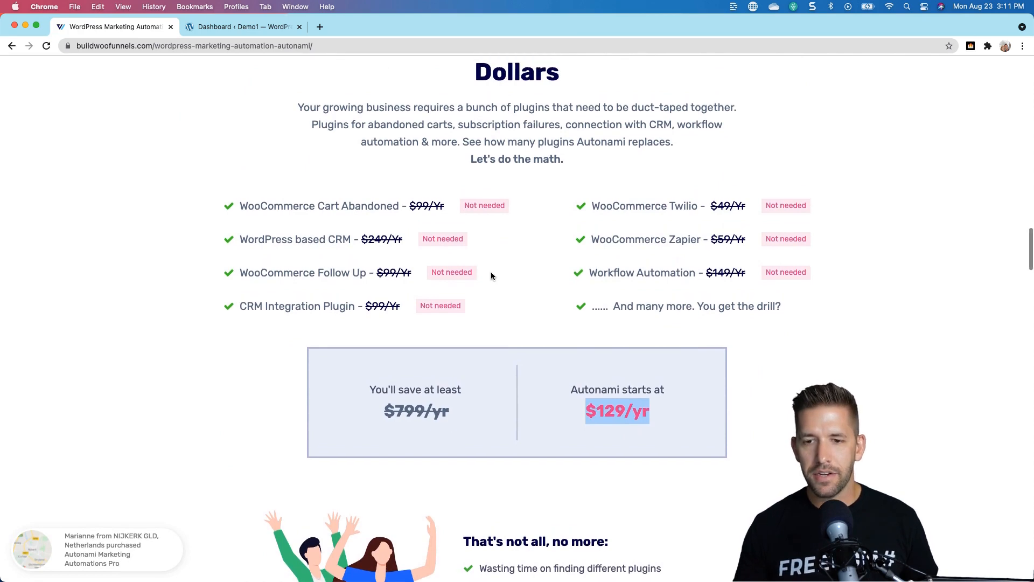
scroll(394, 270, "up", 1)
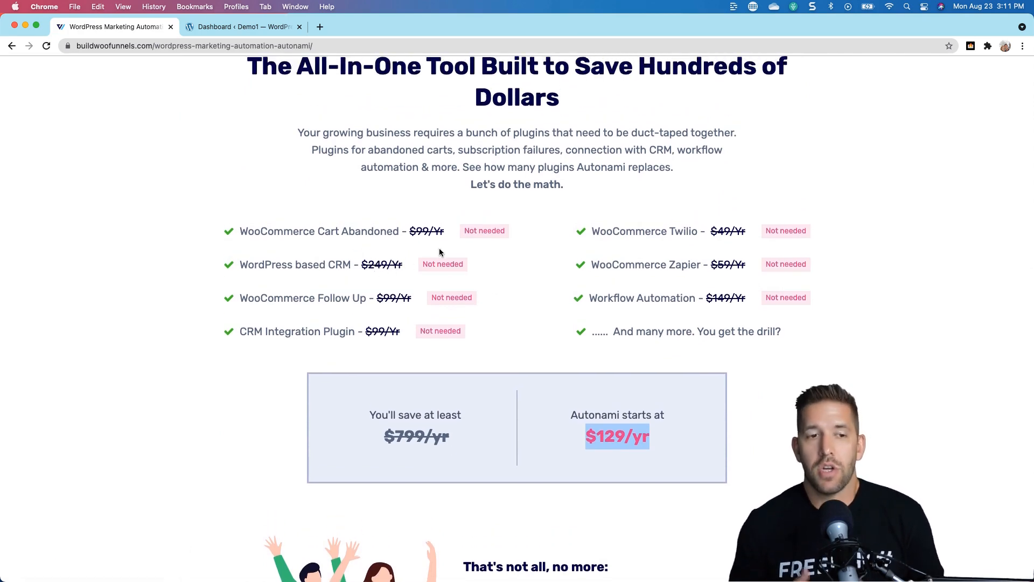
scroll(440, 251, "up", 1)
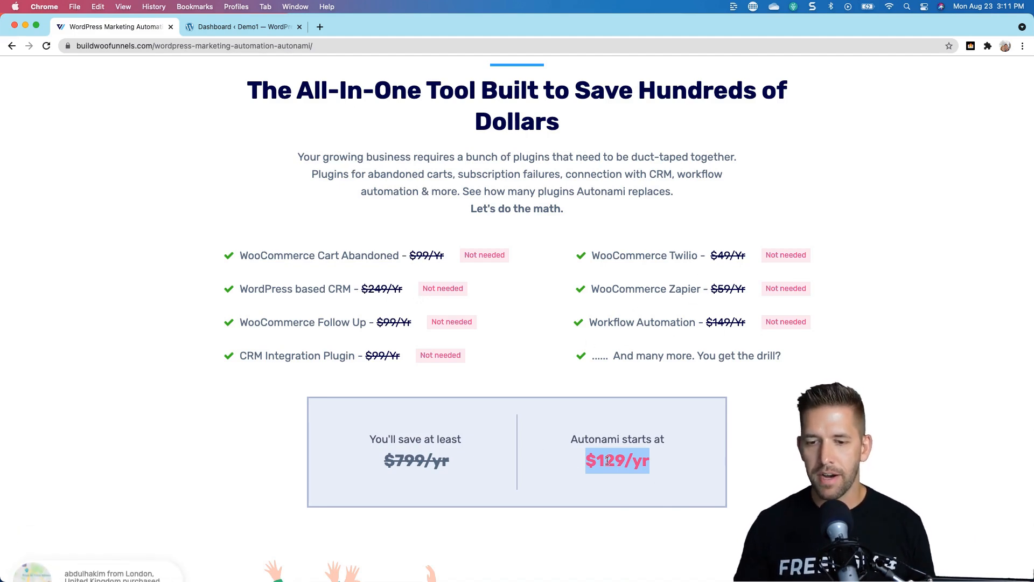
scroll(607, 460, "down", 2)
Open the WooFunnels pricing page and examine the plans, briefly highlighting the Starter plan's yearly price
scroll(609, 458, "up", 20)
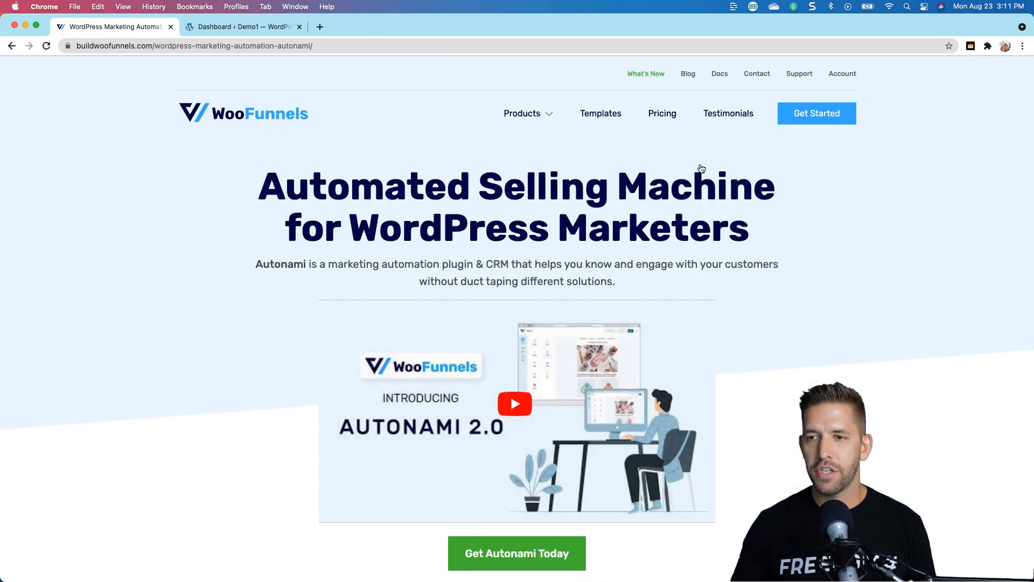
left_click(660, 114)
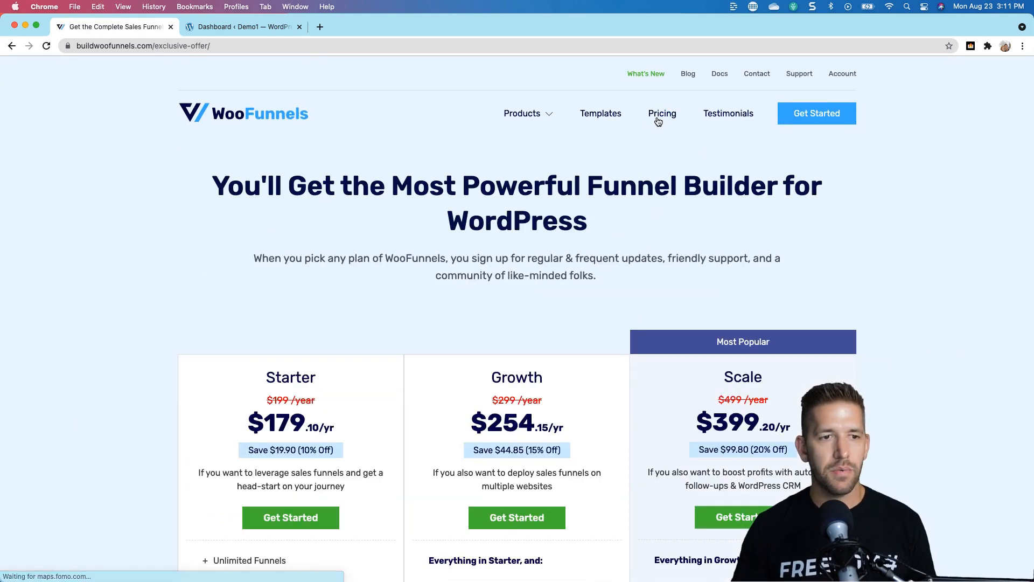
scroll(687, 275, "down", 3)
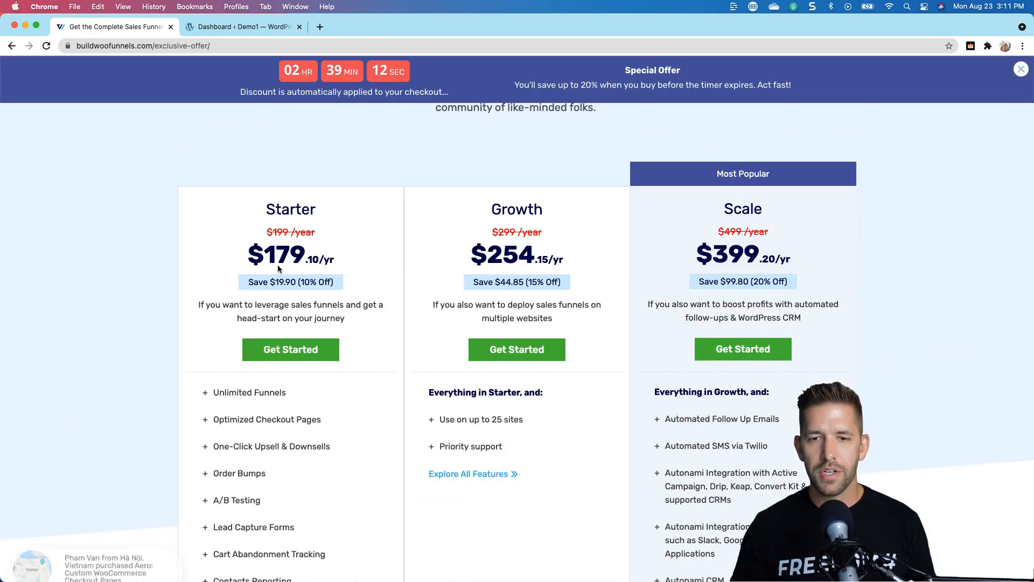
left_click_drag(264, 257, 340, 266)
left_click(342, 265)
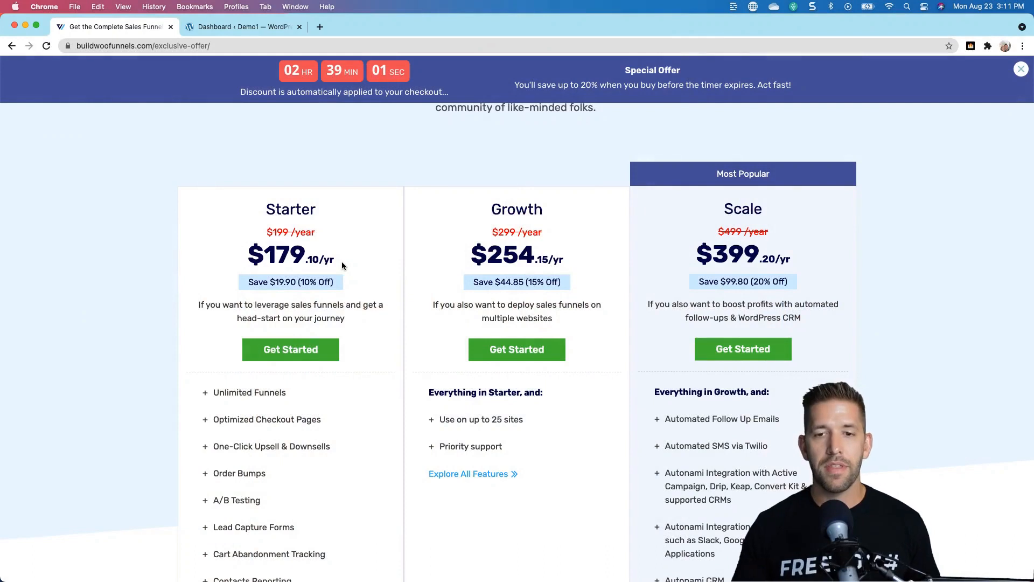
Read through the Starter plan's feature list, briefly highlighting the Unlimited Funnels and Lead Capture Forms entries
scroll(342, 264, "down", 5)
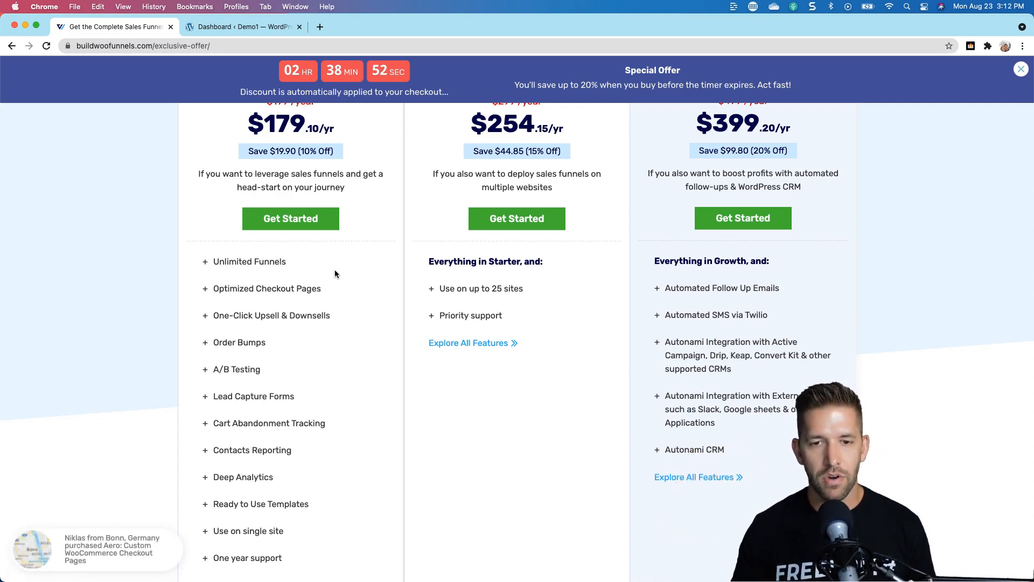
scroll(334, 272, "down", 3)
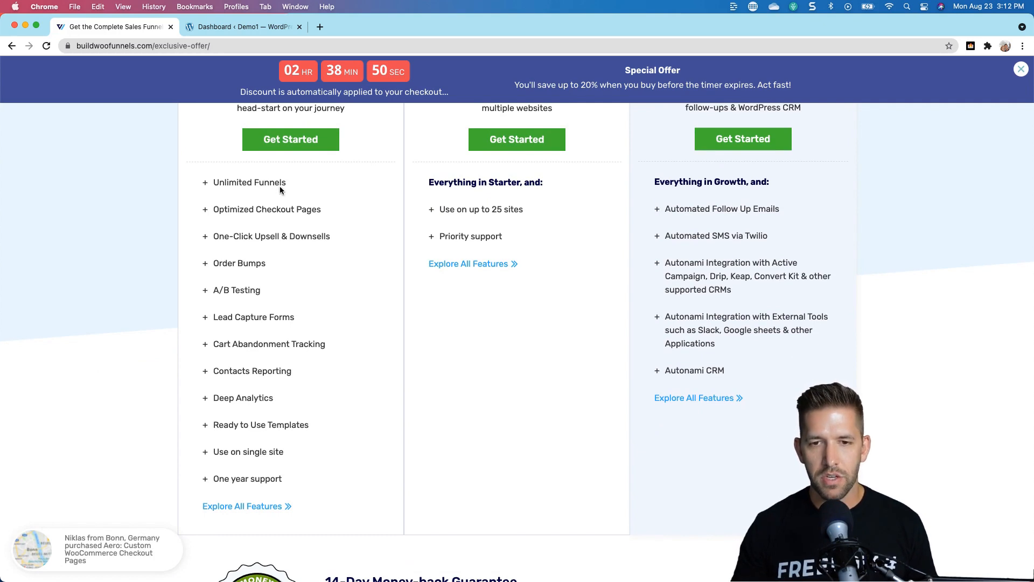
left_click_drag(213, 182, 286, 181)
left_click(249, 208)
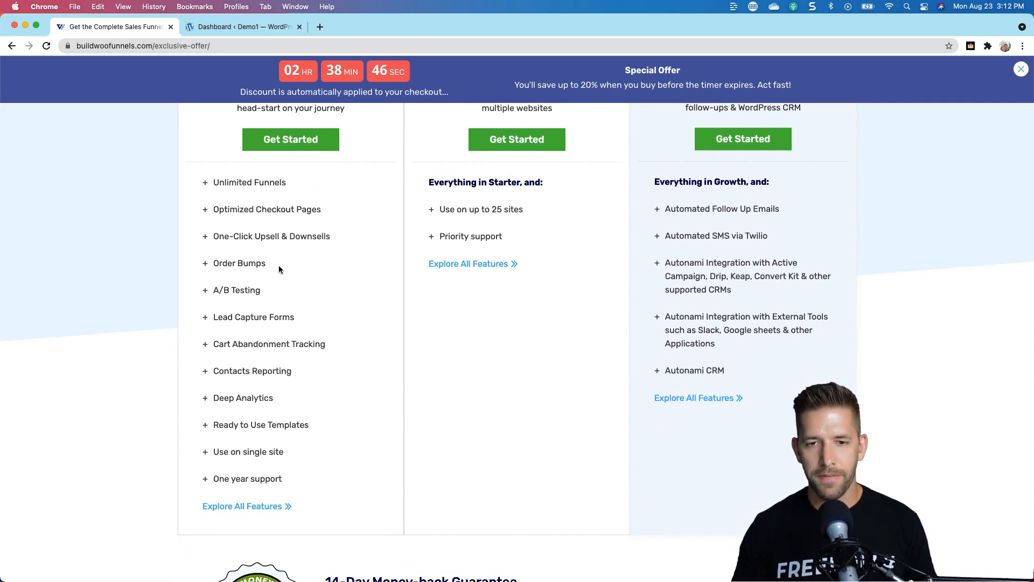
double_click(281, 319)
left_click(321, 320)
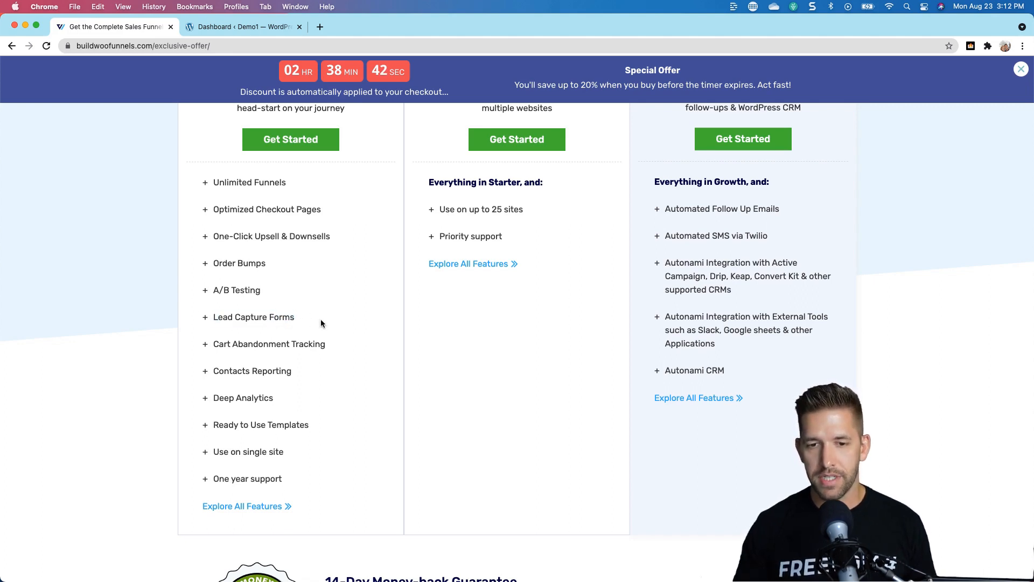
scroll(321, 319, "down", 2)
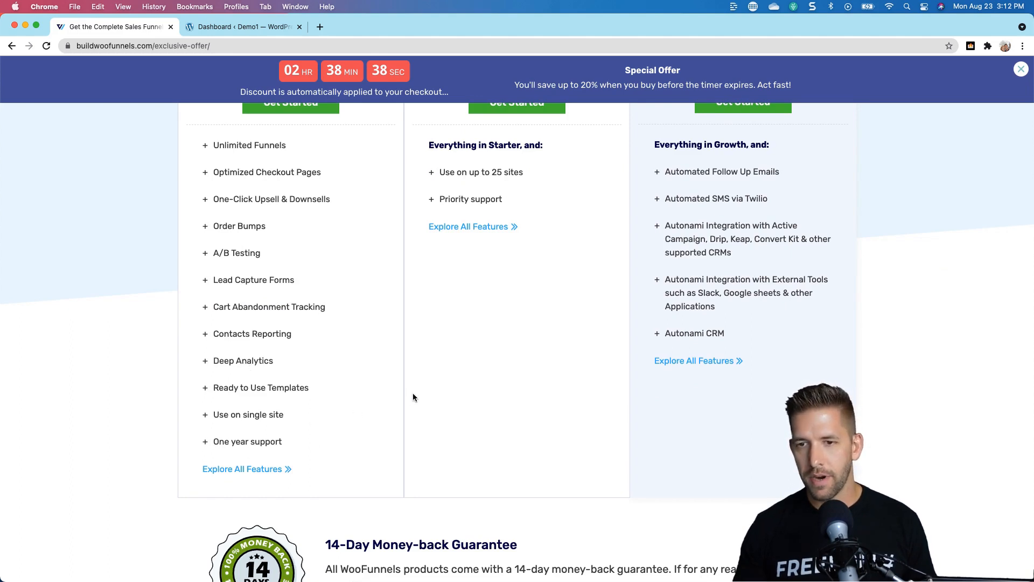
Compare the Starter and Growth plans, highlighting their yearly prices, Growth's site allowance and Starter's description
scroll(413, 397, "up", 5)
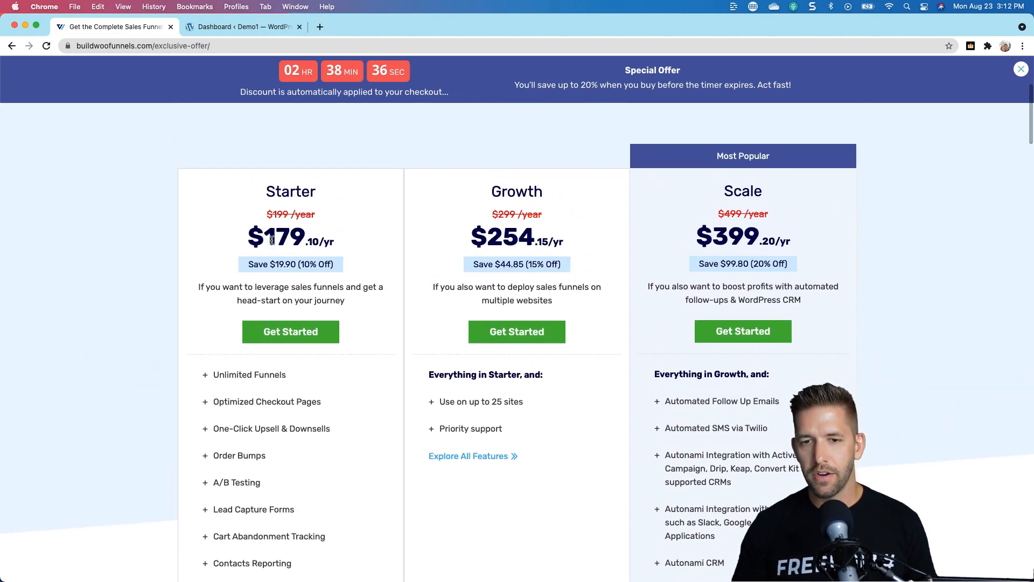
left_click_drag(272, 240, 315, 241)
left_click_drag(500, 239, 535, 240)
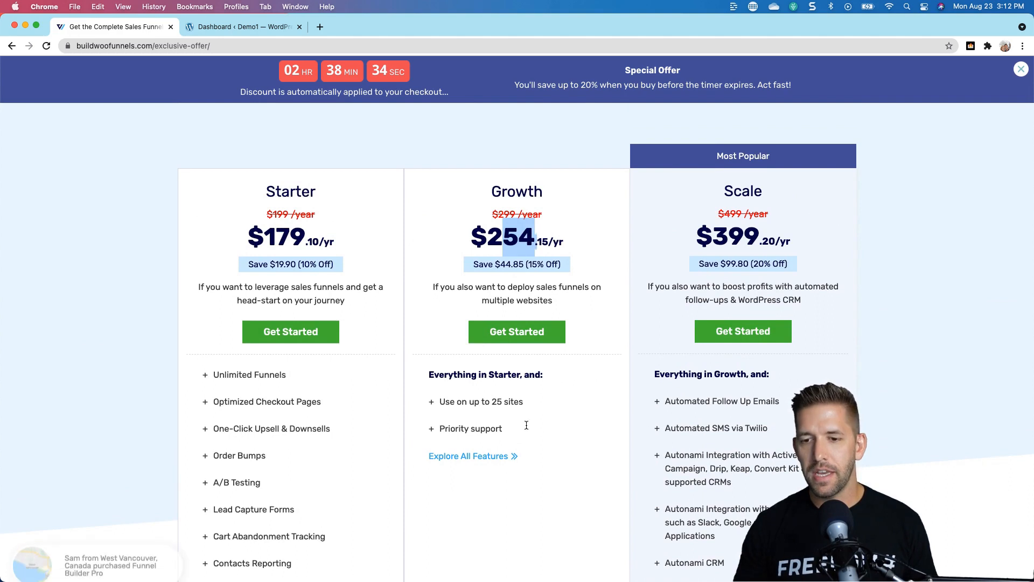
left_click(461, 402)
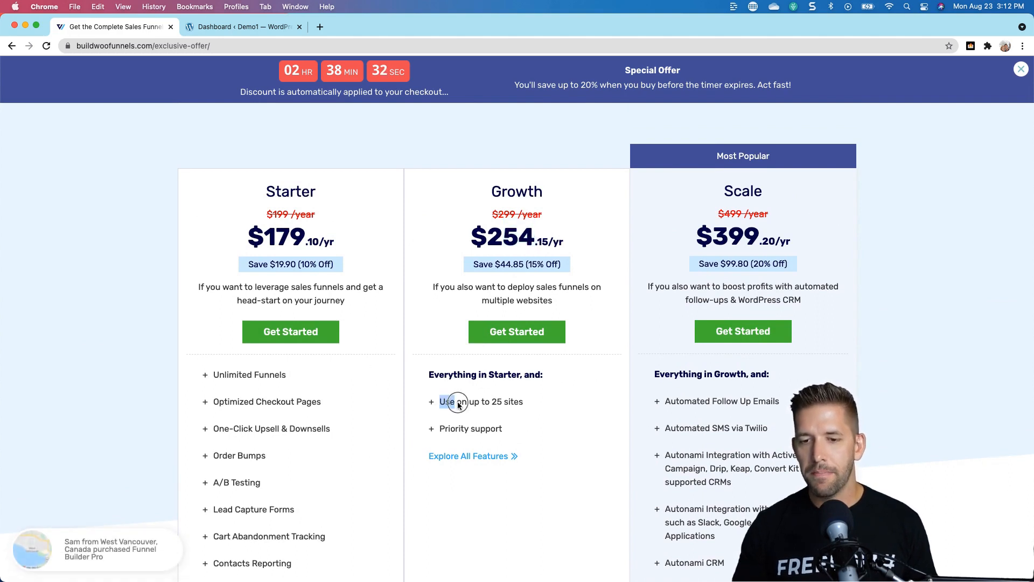
triple_click(278, 286)
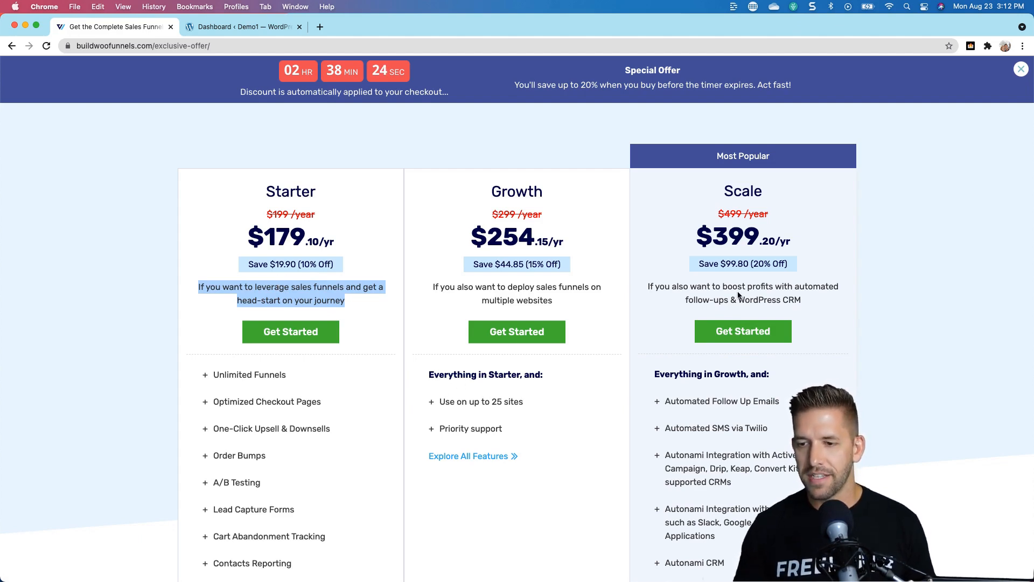
Examine the Scale plan's feature list, highlighting the supported CRM integrations, Autonami CRM and Automated Follow Up Emails
scroll(738, 295, "down", 4)
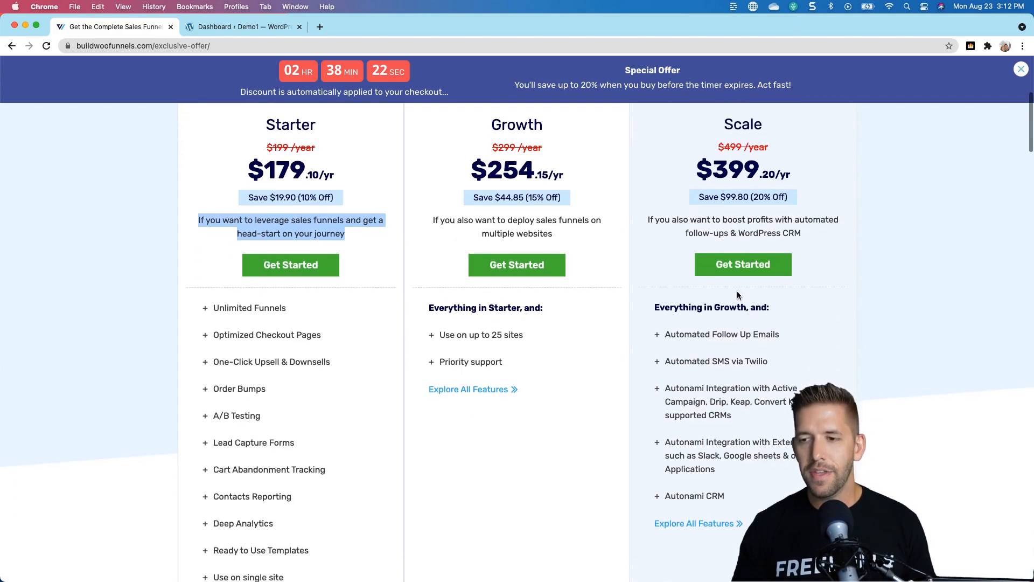
scroll(738, 295, "down", 4)
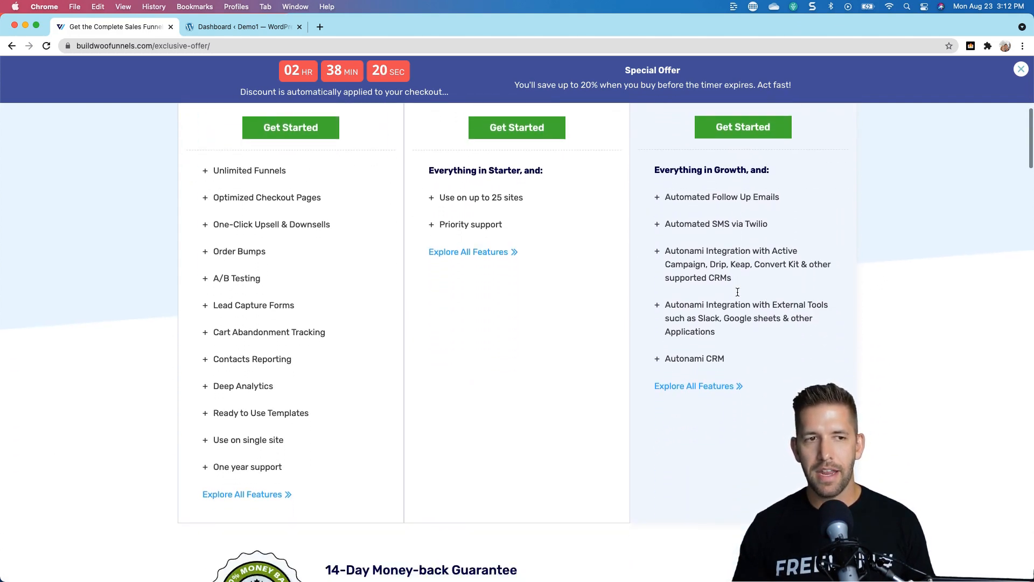
scroll(738, 296, "up", 3)
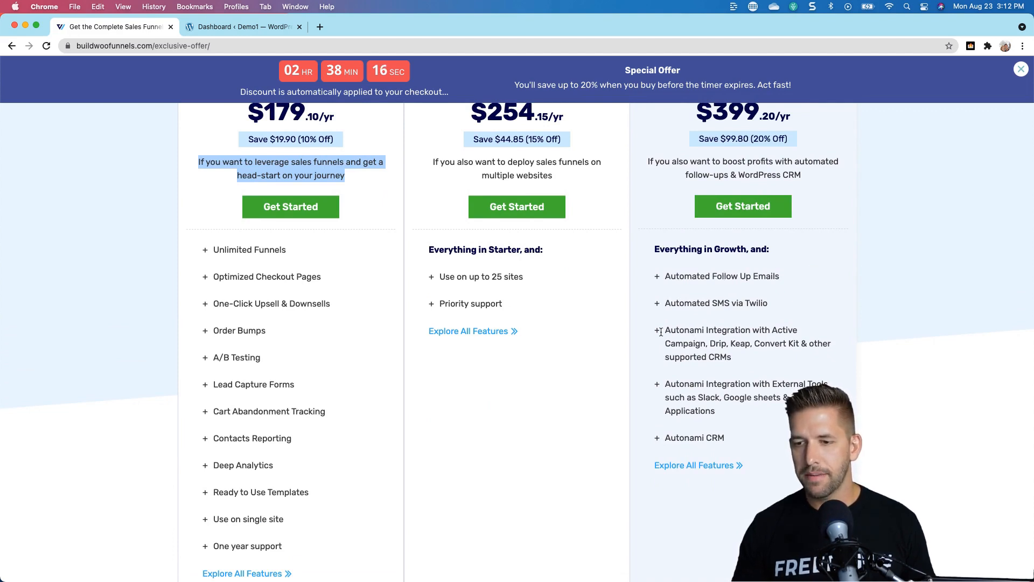
left_click_drag(661, 332, 738, 355)
left_click(738, 356)
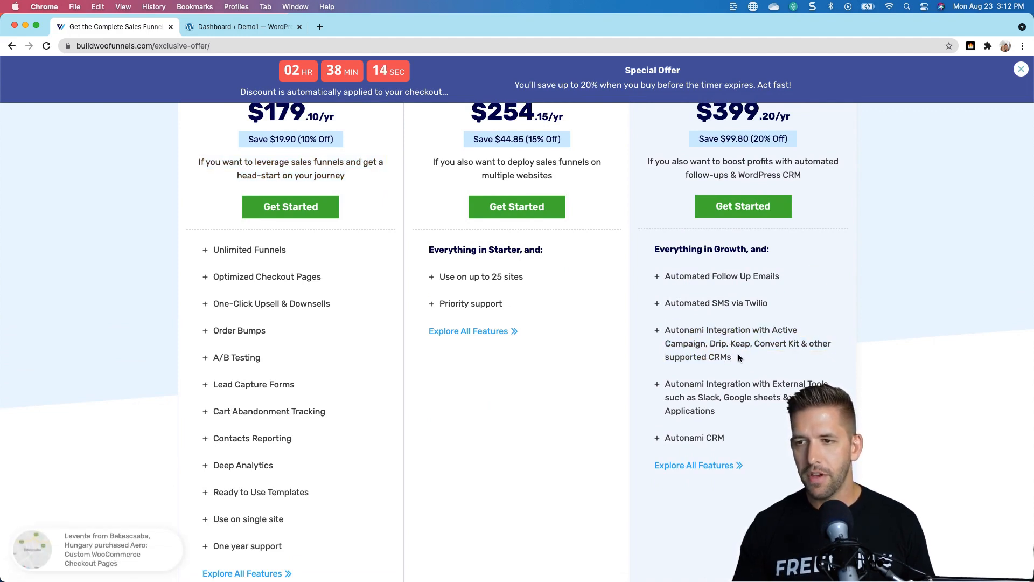
scroll(738, 357, "up", 2)
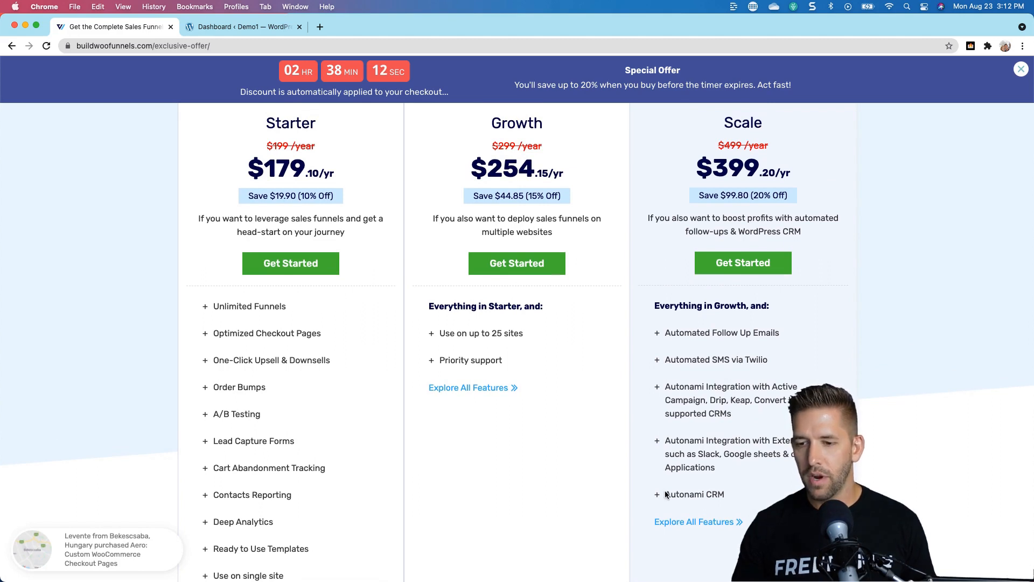
double_click(688, 498)
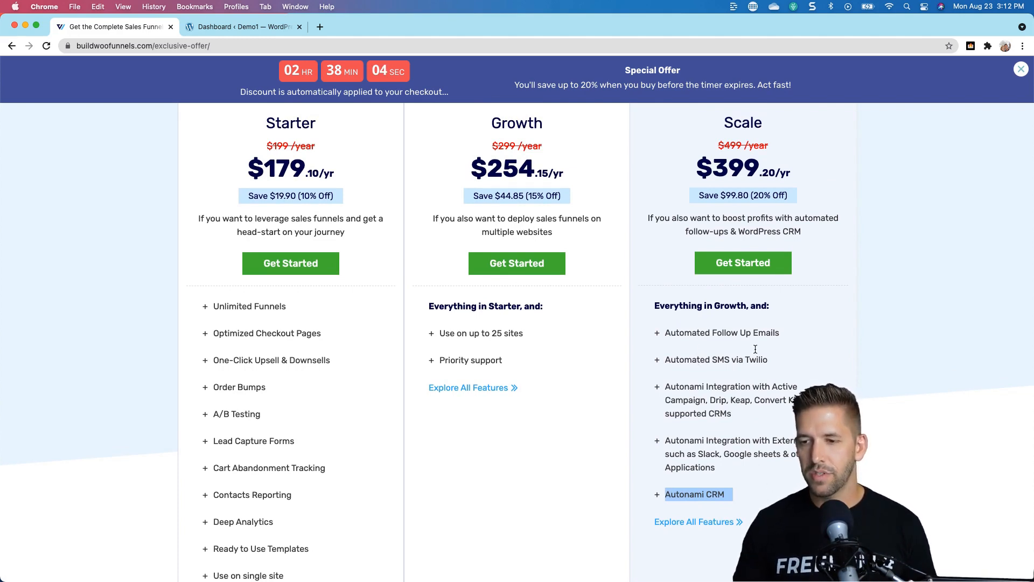
left_click_drag(692, 334, 778, 335)
left_click(783, 334)
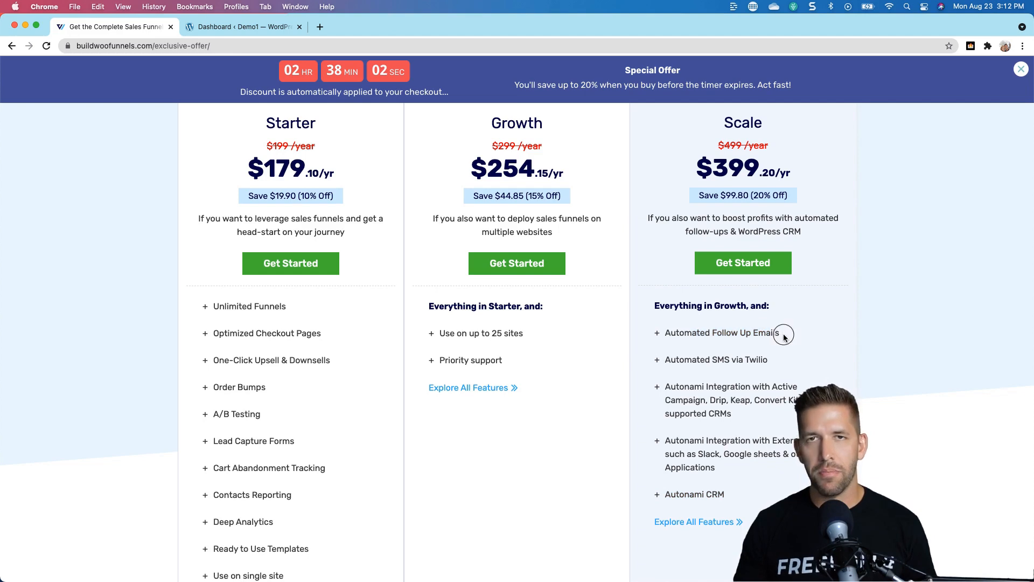
Review the three plan headings side by side and highlight the Starter plan's name
scroll(784, 338, "down", 1)
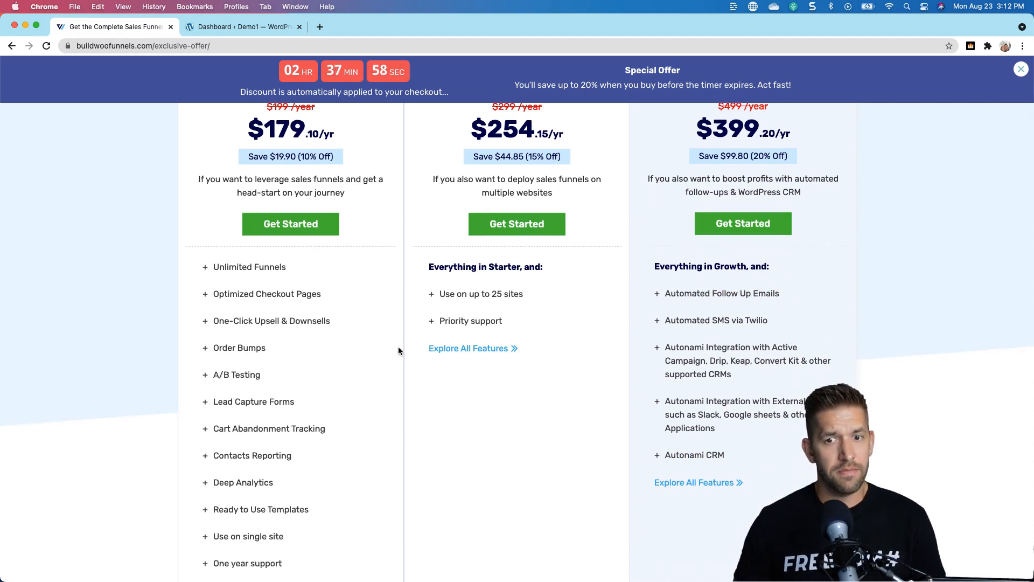
scroll(747, 376, "up", 2)
scroll(747, 376, "up", 1)
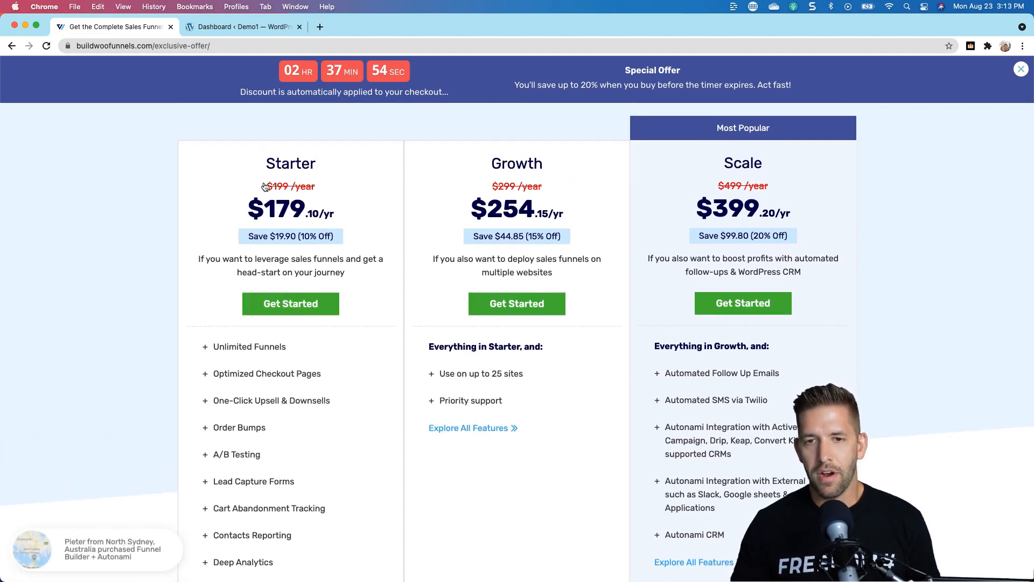
left_click_drag(266, 165, 318, 167)
left_click(279, 163)
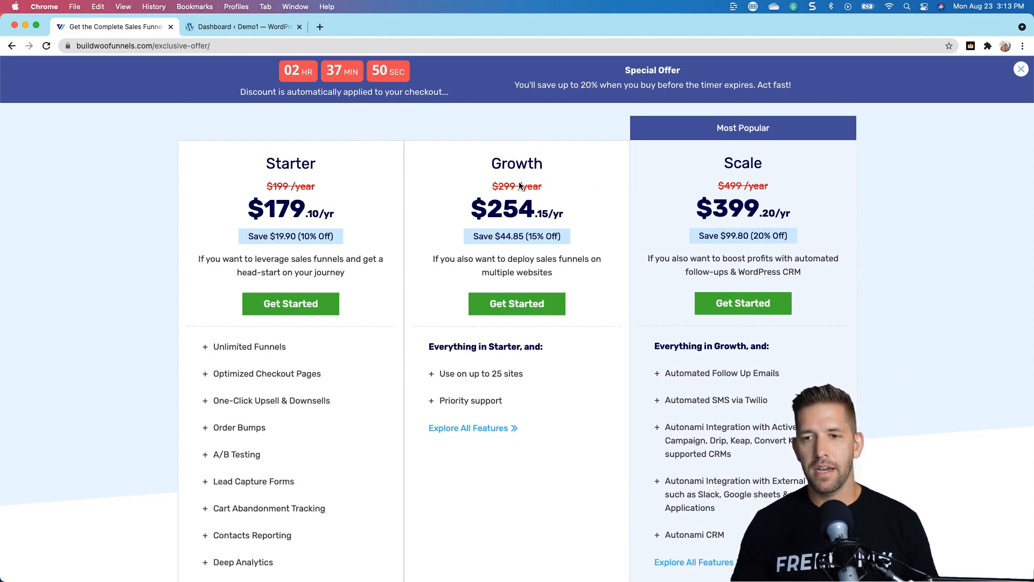
Read past the money-back guarantee and through the plan comparison table to the Scale plan's Number of Sites entry
scroll(598, 205, "down", 1)
scroll(597, 207, "down", 10)
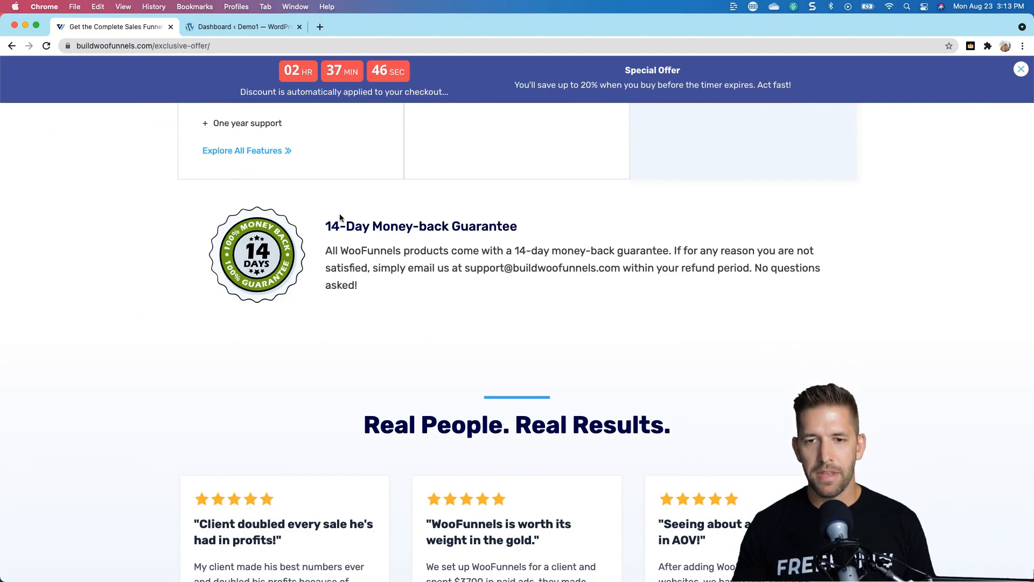
scroll(516, 360, "down", 10)
scroll(518, 362, "down", 10)
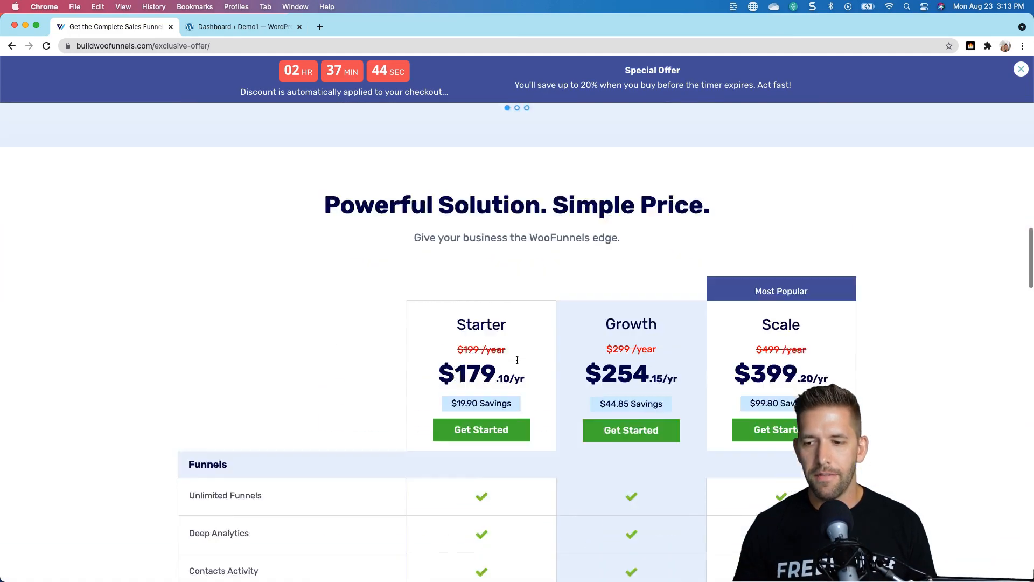
scroll(517, 363, "down", 10)
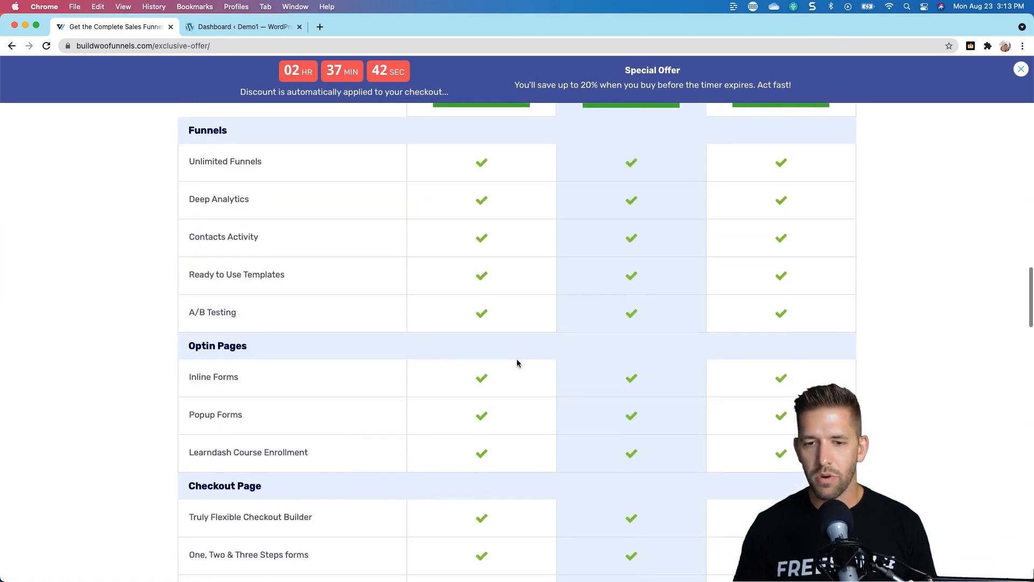
scroll(517, 363, "down", 8)
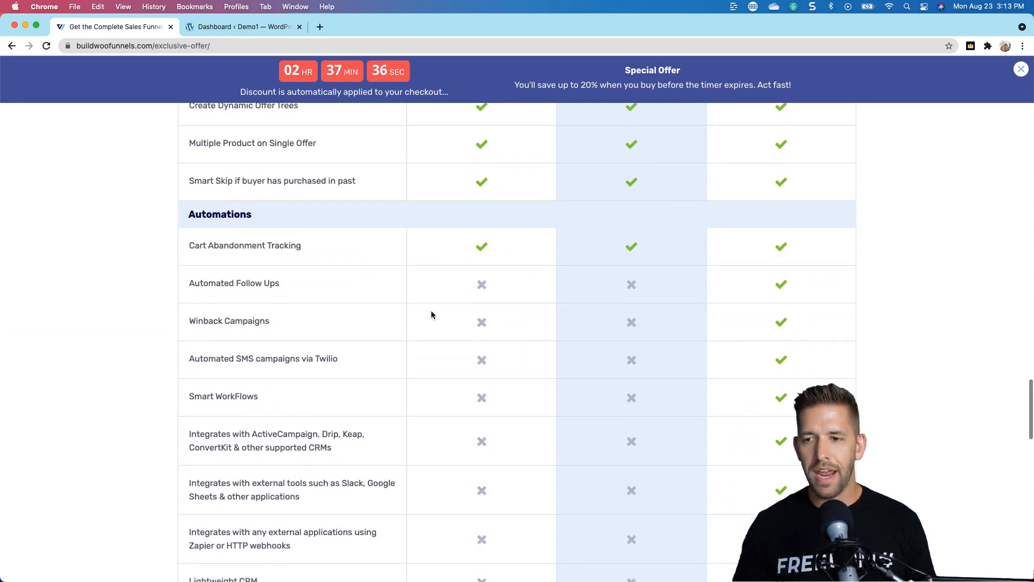
scroll(431, 312, "down", 1)
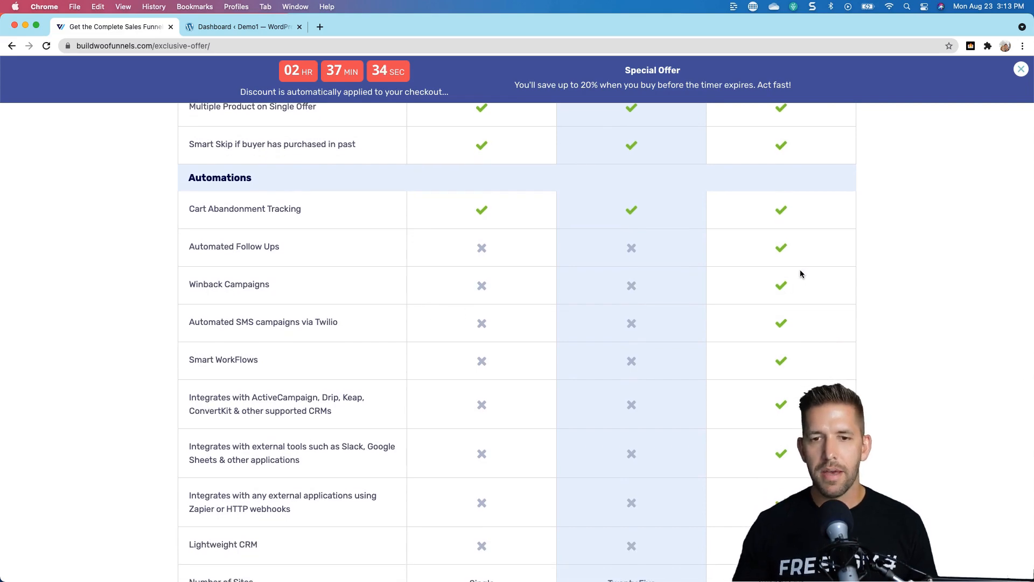
scroll(800, 274, "down", 4)
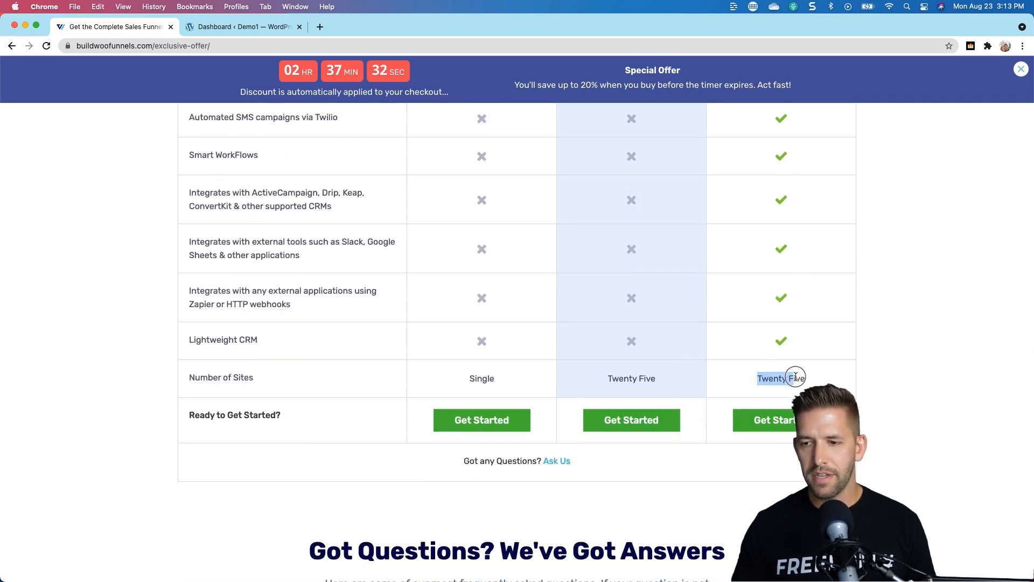
Examine the Automations rows of the comparison table, highlighting the integration using Zapier or HTTP webhooks
scroll(679, 340, "up", 3)
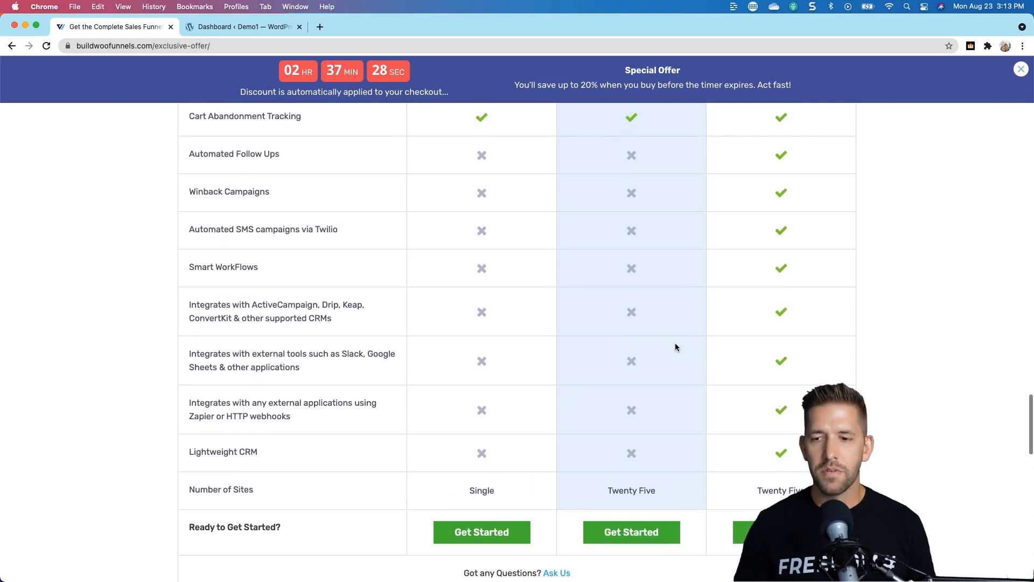
double_click(235, 417)
triple_click(235, 416)
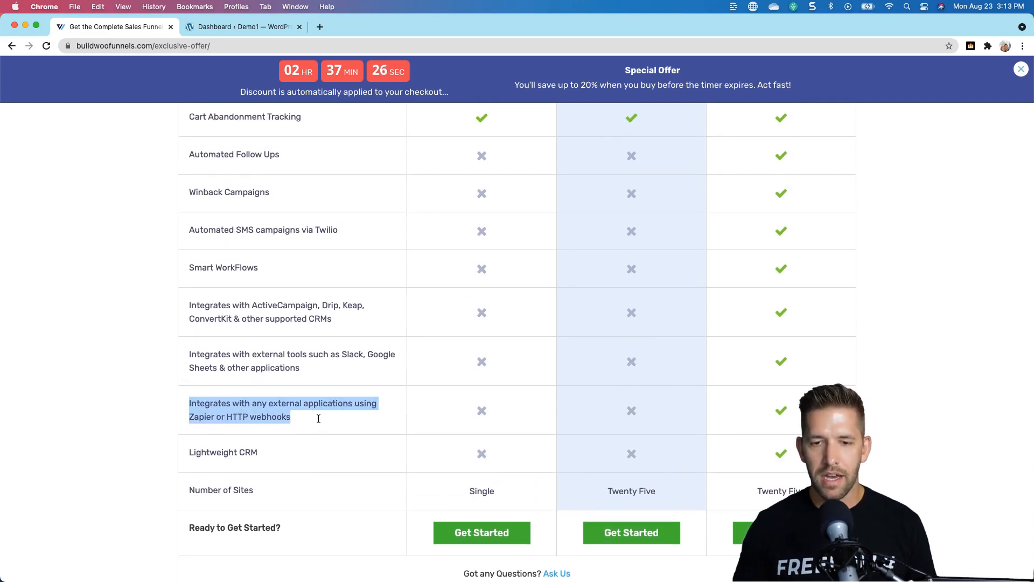
left_click(350, 416)
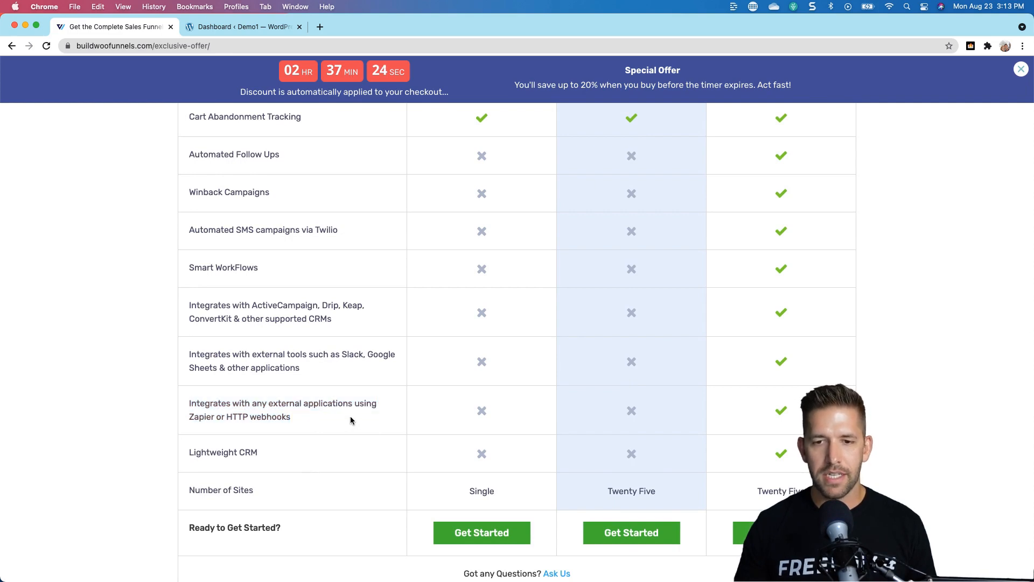
scroll(350, 416, "up", 4)
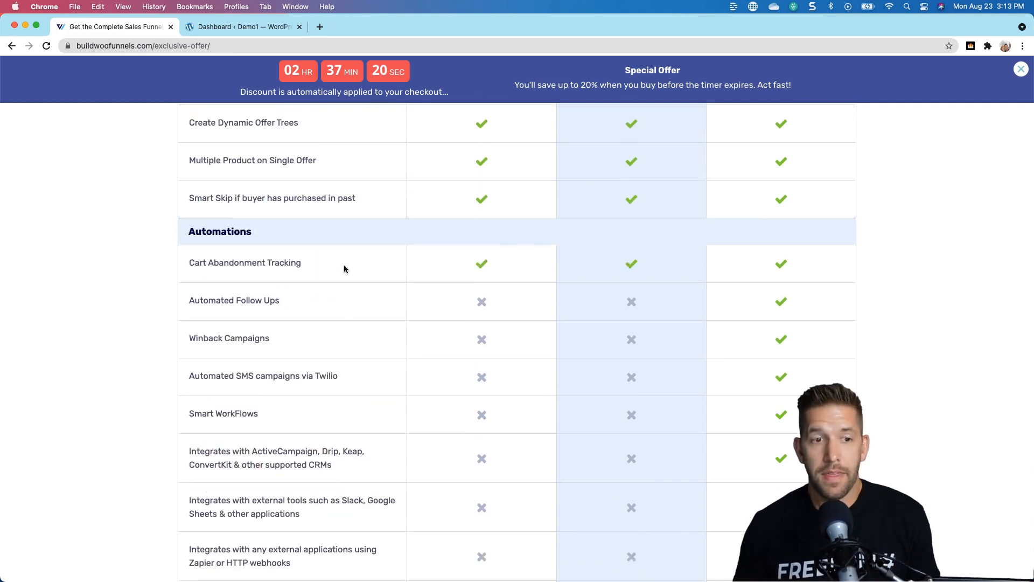
scroll(326, 235, "up", 15)
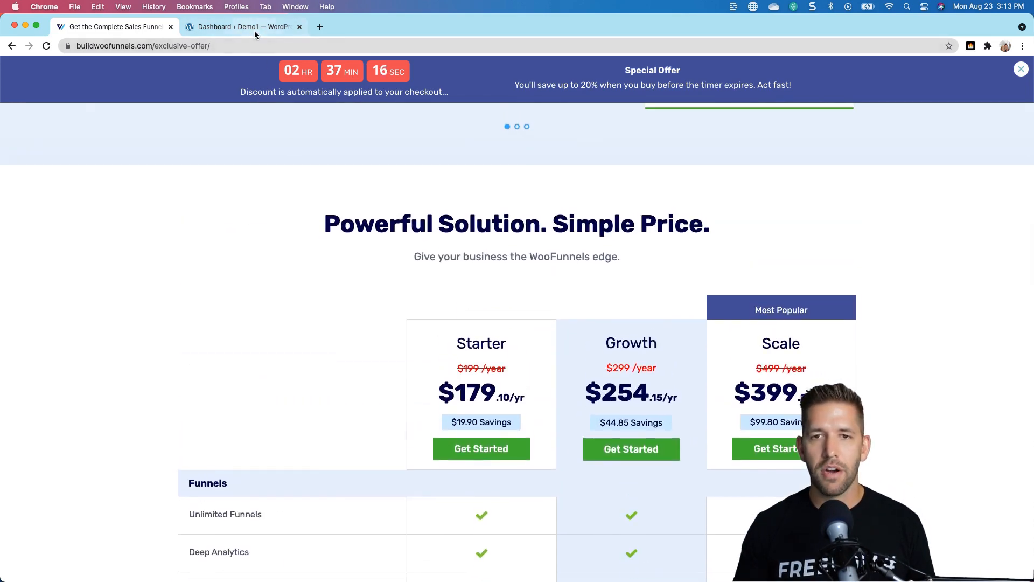
Switch to the Demo1 WordPress dashboard and search the plugins available to add for "woofunnels"
left_click(255, 31)
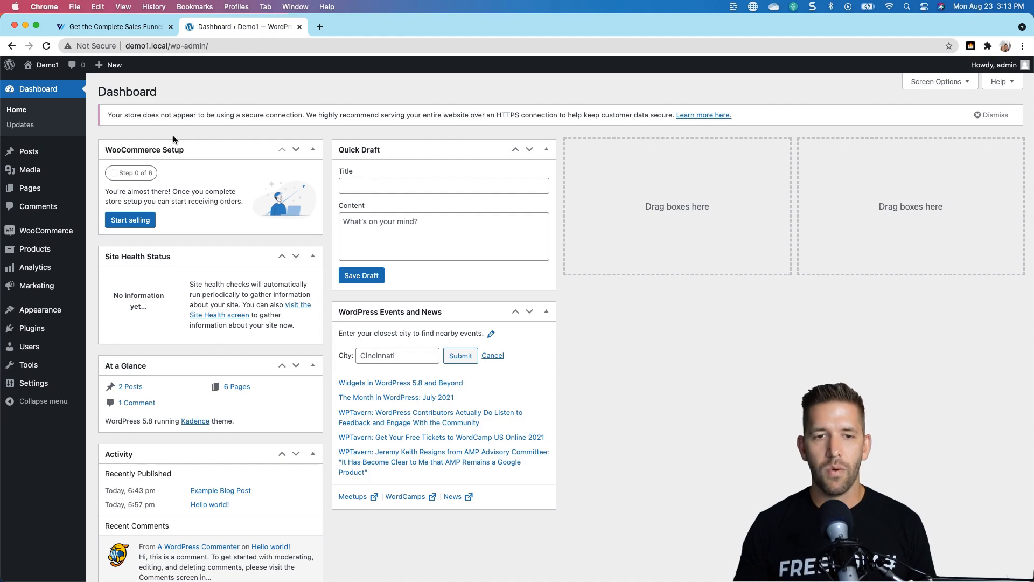
mouse_move(33, 328)
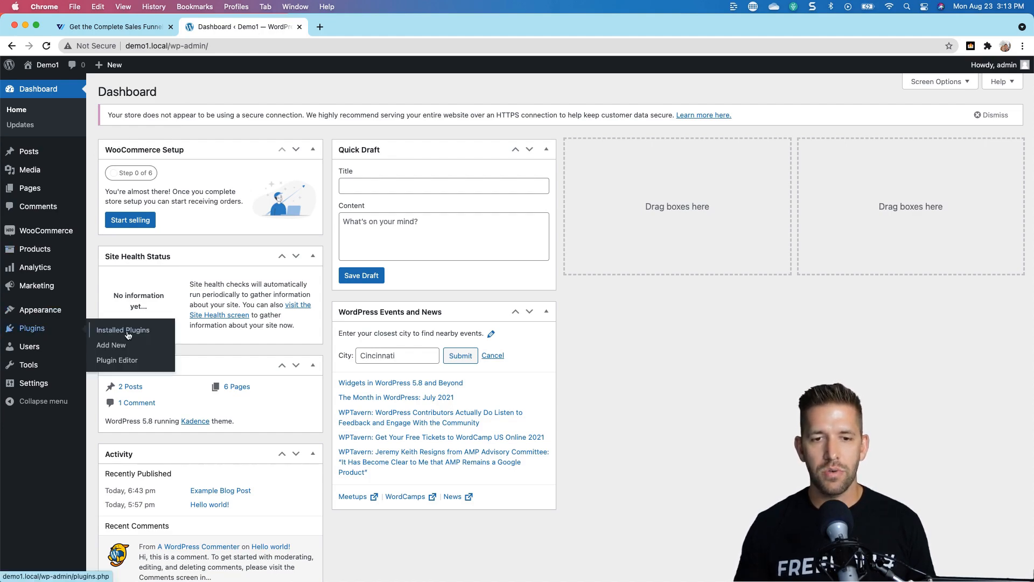
left_click(114, 345)
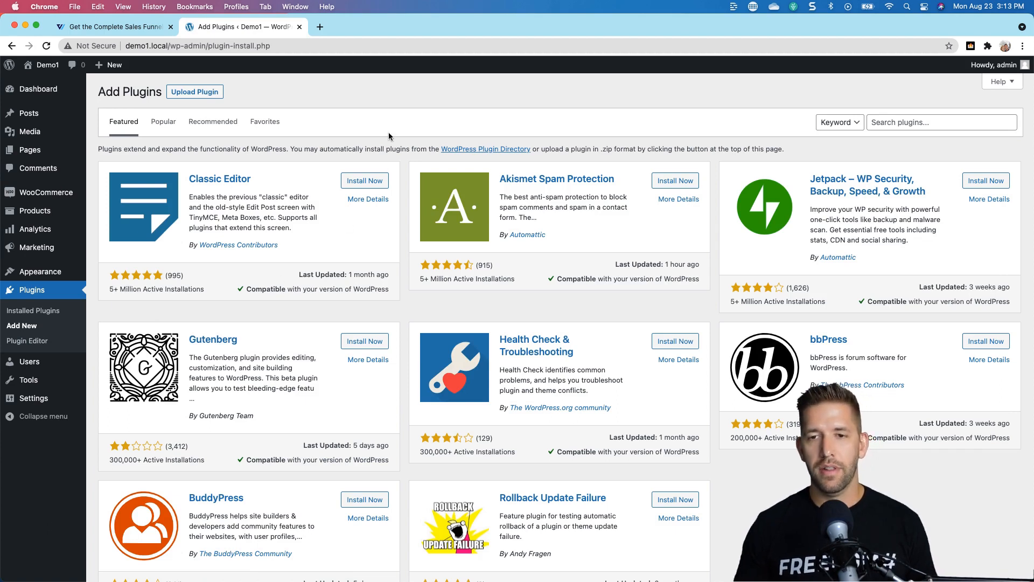
left_click(910, 120)
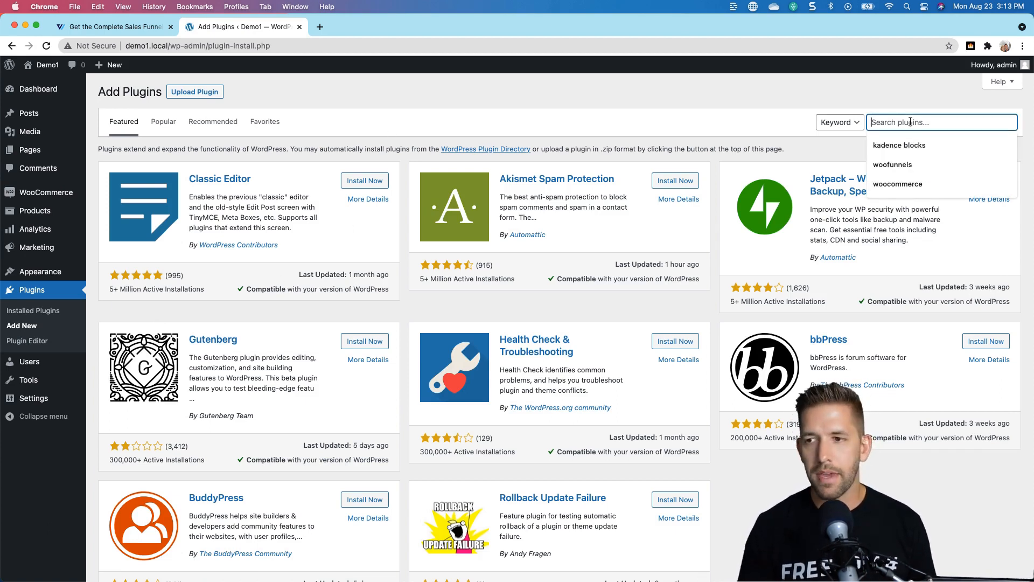
type("woof")
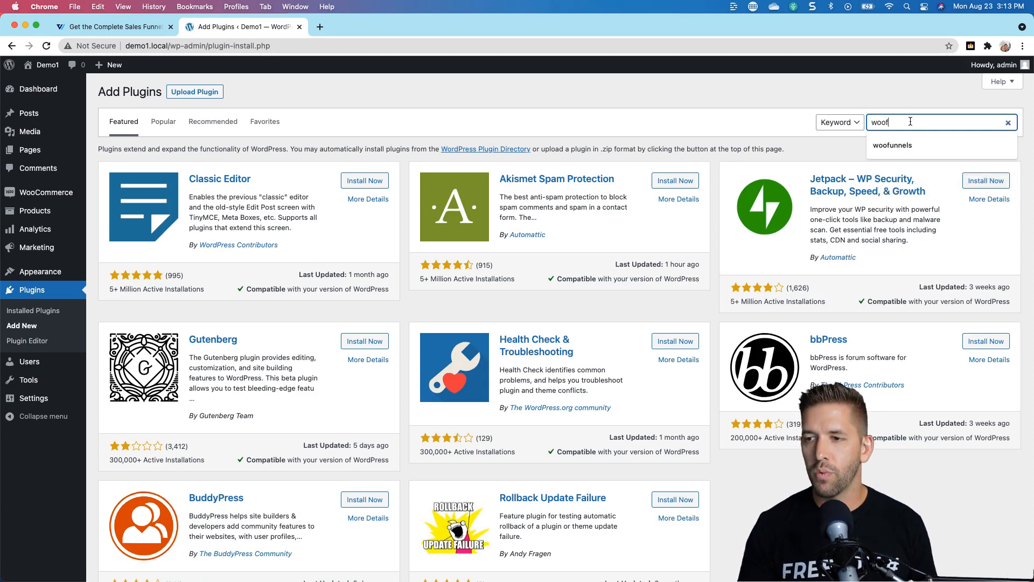
type("unnels")
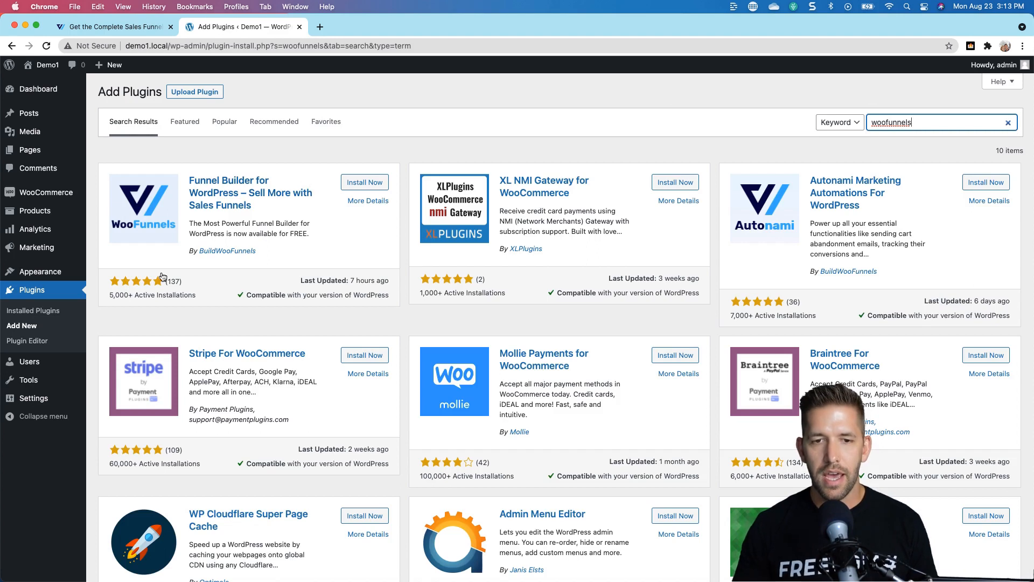
Check the active installations of Funnel Builder for WordPress, and install it together with Autonami Marketing Automations For WordPress
left_click_drag(109, 298, 195, 298)
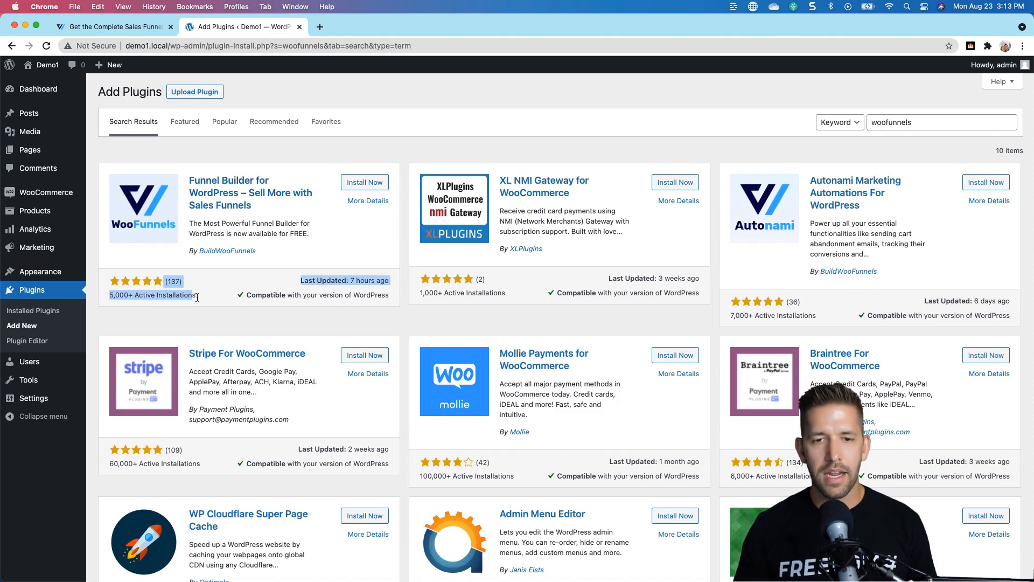
left_click(200, 298)
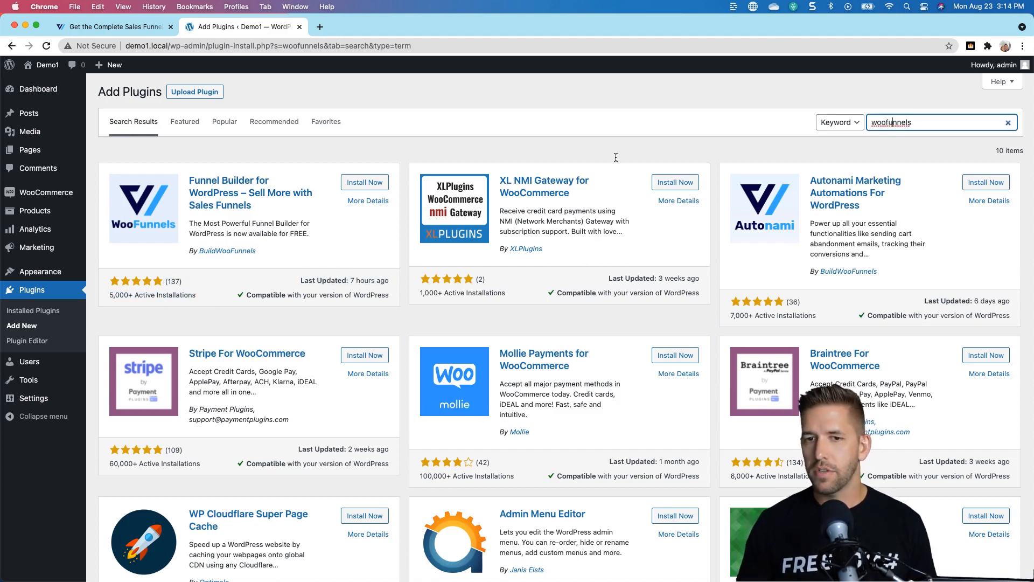
left_click(378, 183)
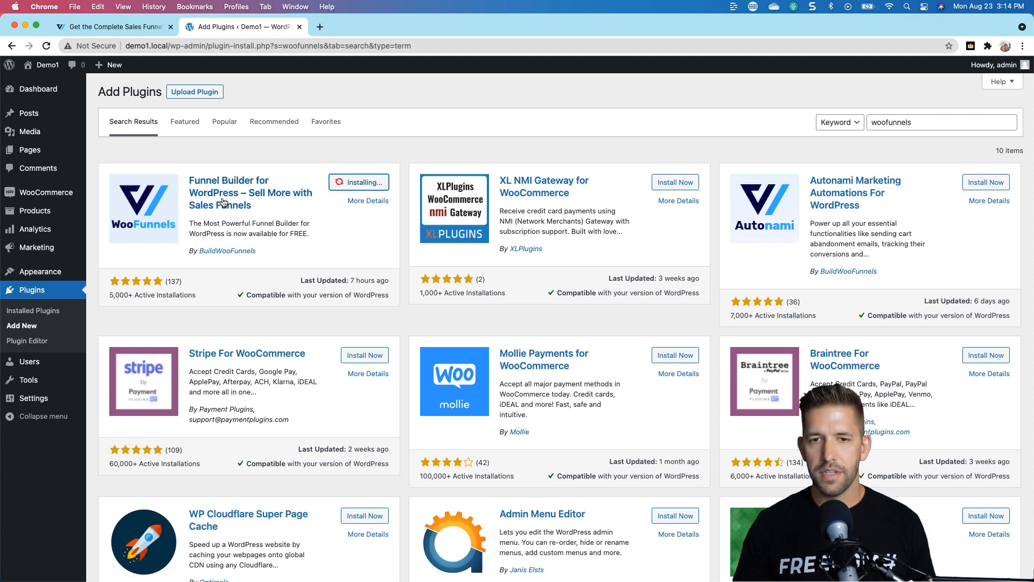
left_click(985, 182)
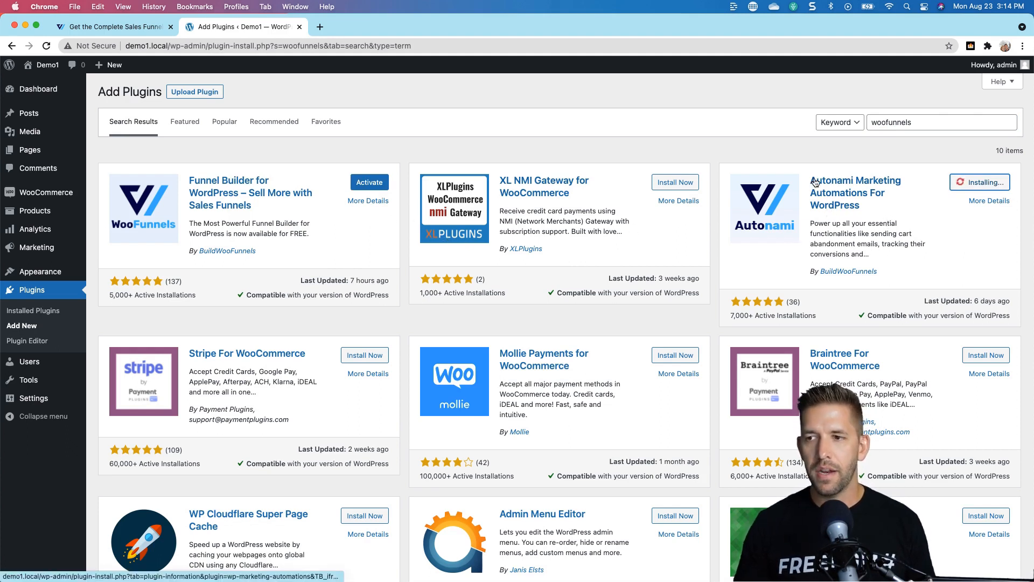
Search the plugin directory for "cartflows" and highlight the active installations of Funnel Builder by CartFlows for comparison
double_click(914, 123)
type("c")
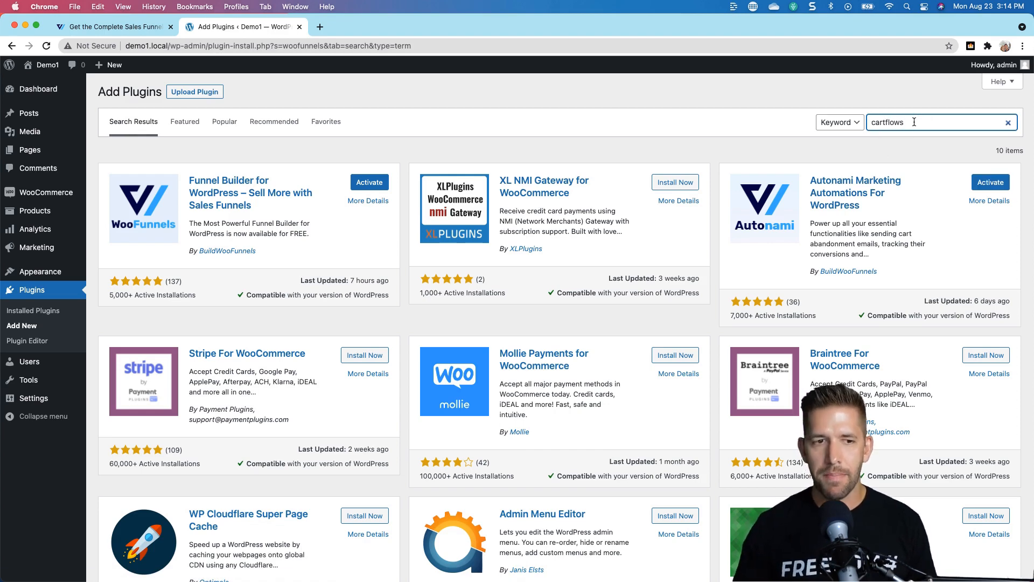
type("artflows")
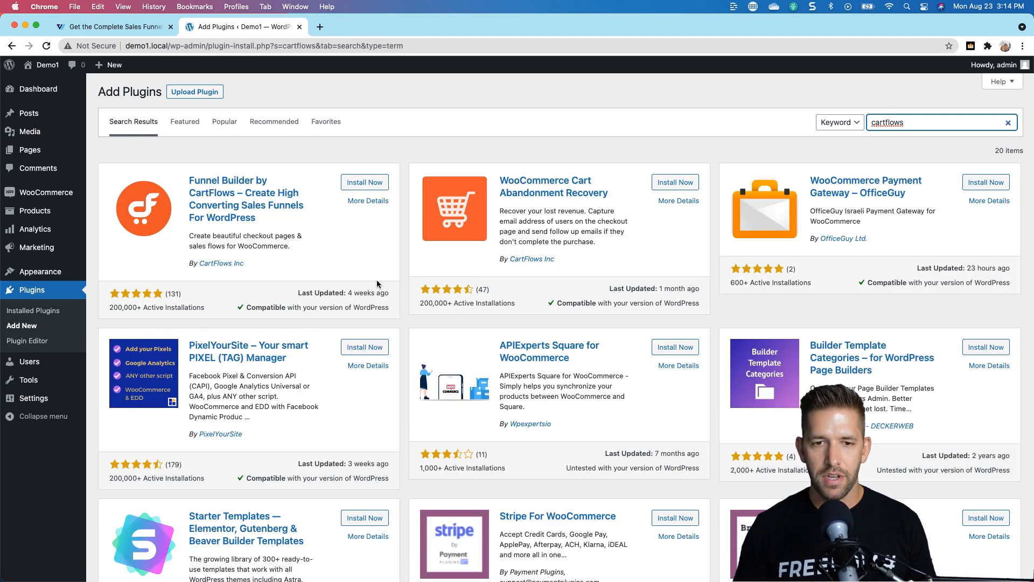
left_click_drag(110, 308, 187, 309)
left_click(209, 309)
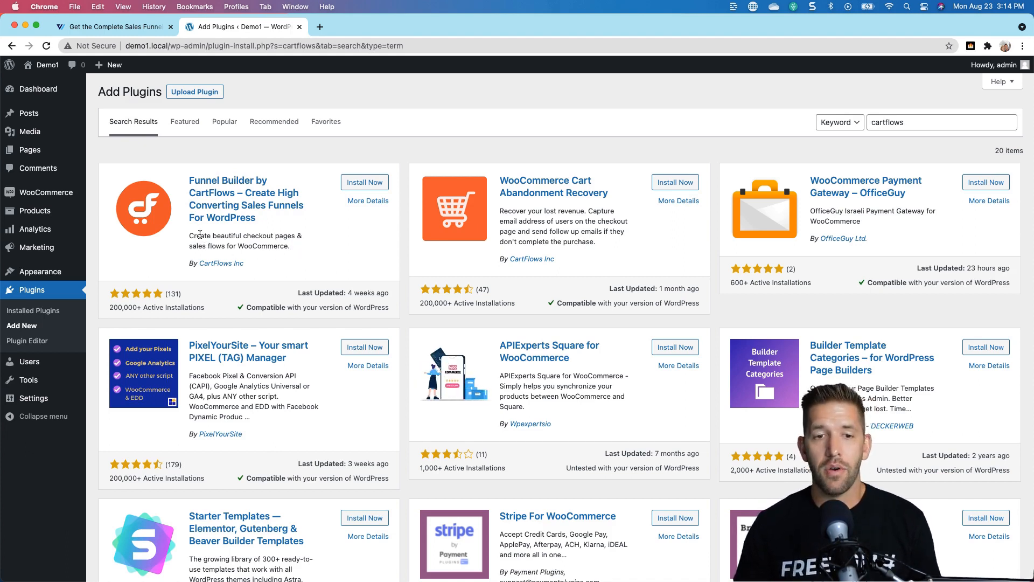
Bulk-activate the installed Autonami Marketing Automations For WordPress and WooFunnels Funnel Builder plugins
left_click(55, 291)
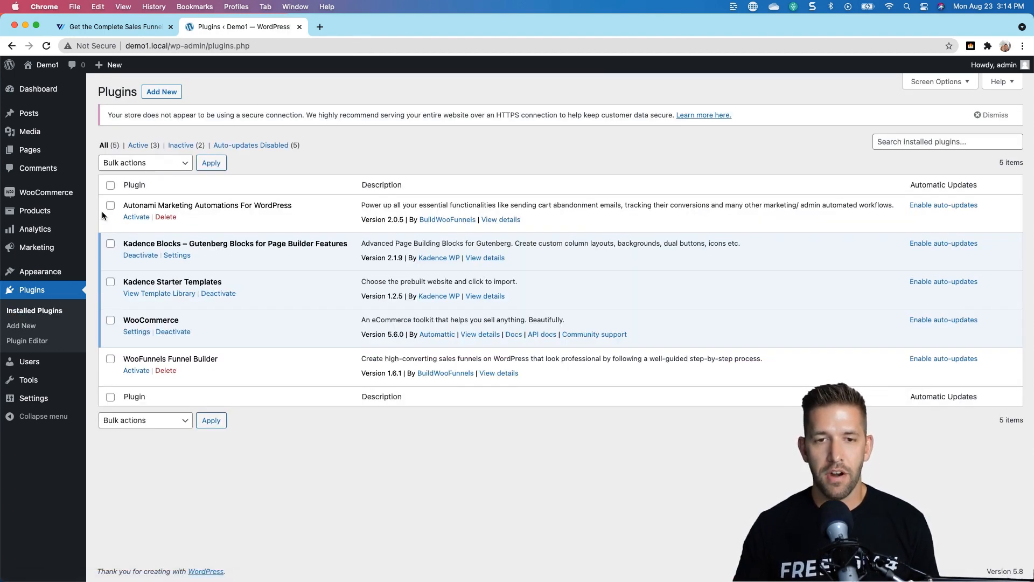
left_click(110, 206)
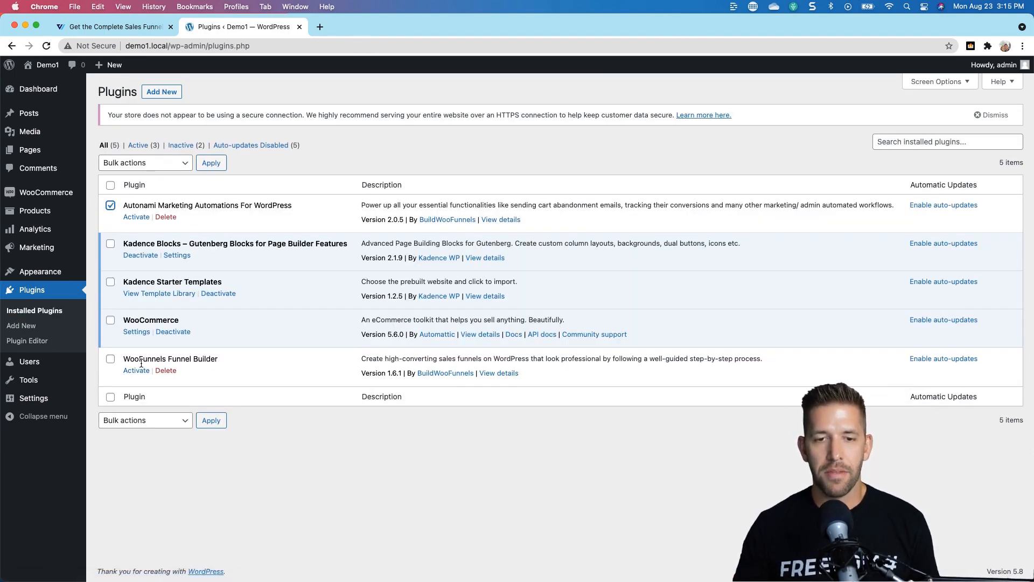
left_click(112, 359)
left_click(144, 163)
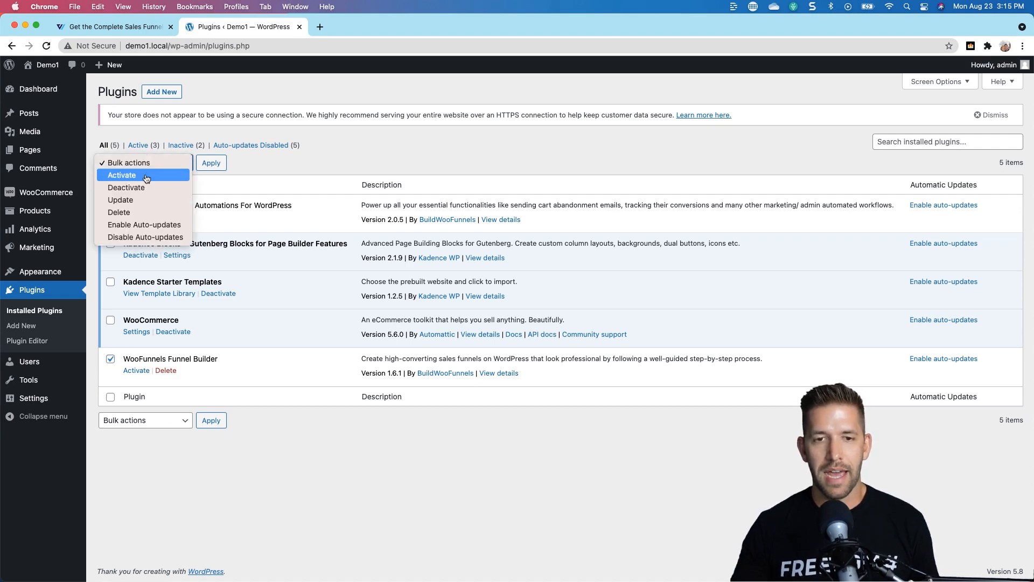
left_click(146, 175)
left_click(210, 163)
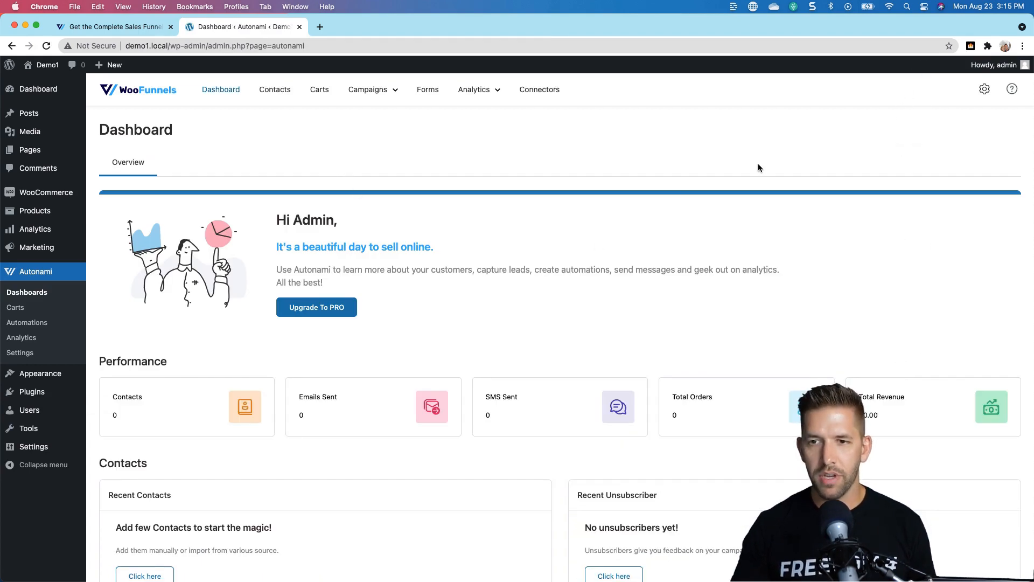
Look through the Autonami dashboard overview, from the Performance figures down to the Contacts, Carts, Campaigns and Emails sections
scroll(615, 300, "down", 2)
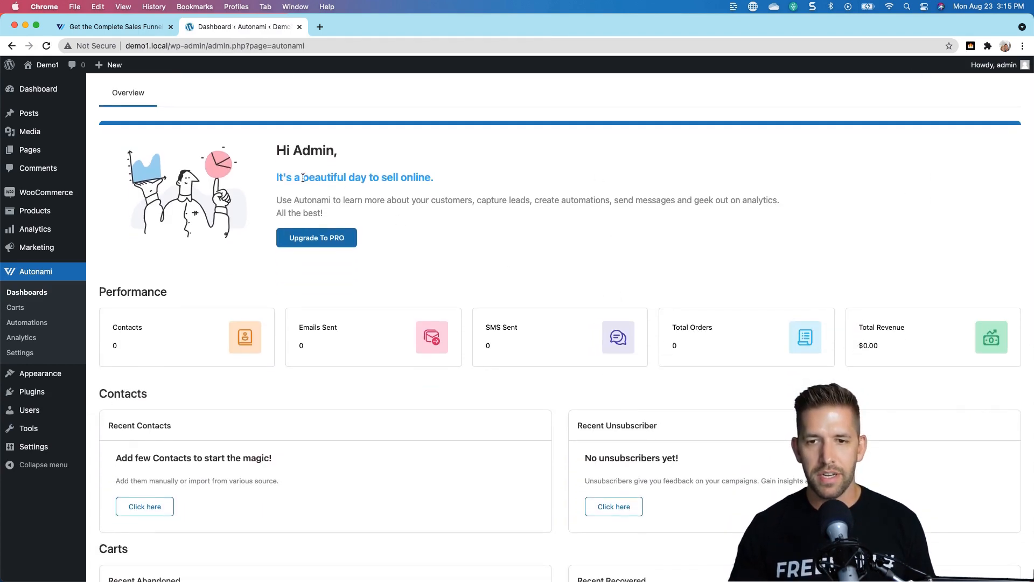
scroll(325, 243, "up", 2)
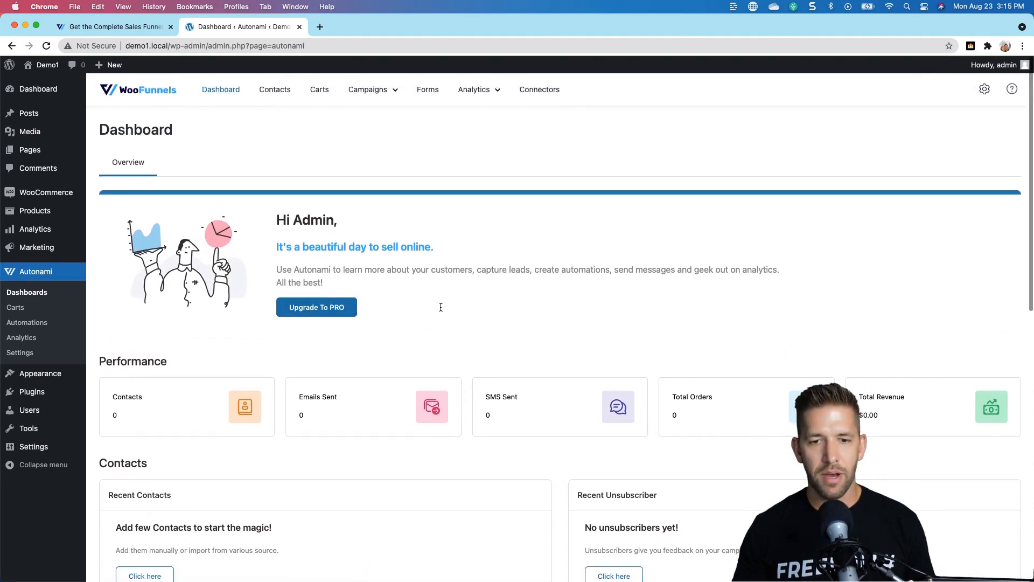
scroll(440, 306, "down", 4)
scroll(441, 310, "down", 5)
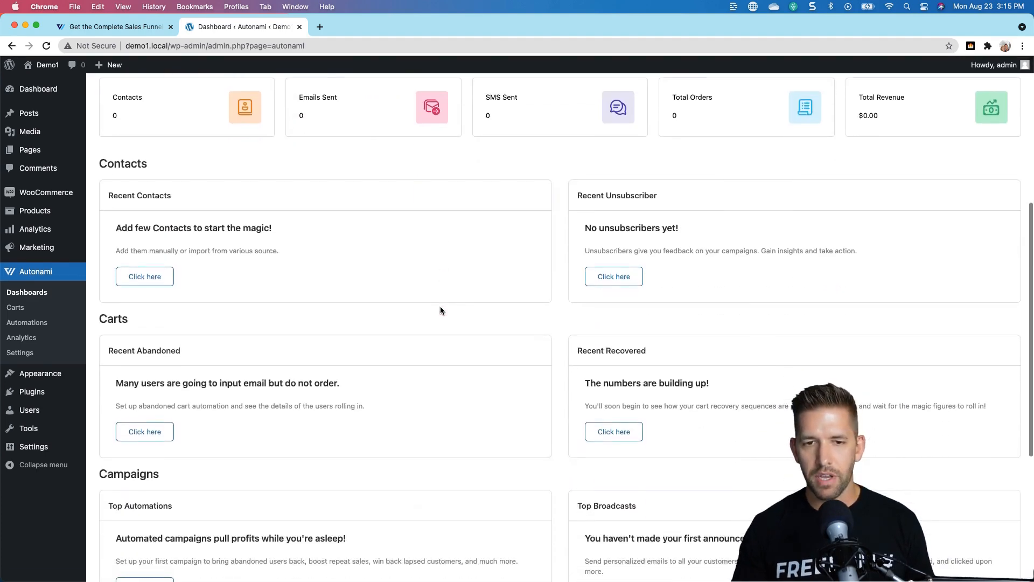
scroll(440, 310, "down", 2)
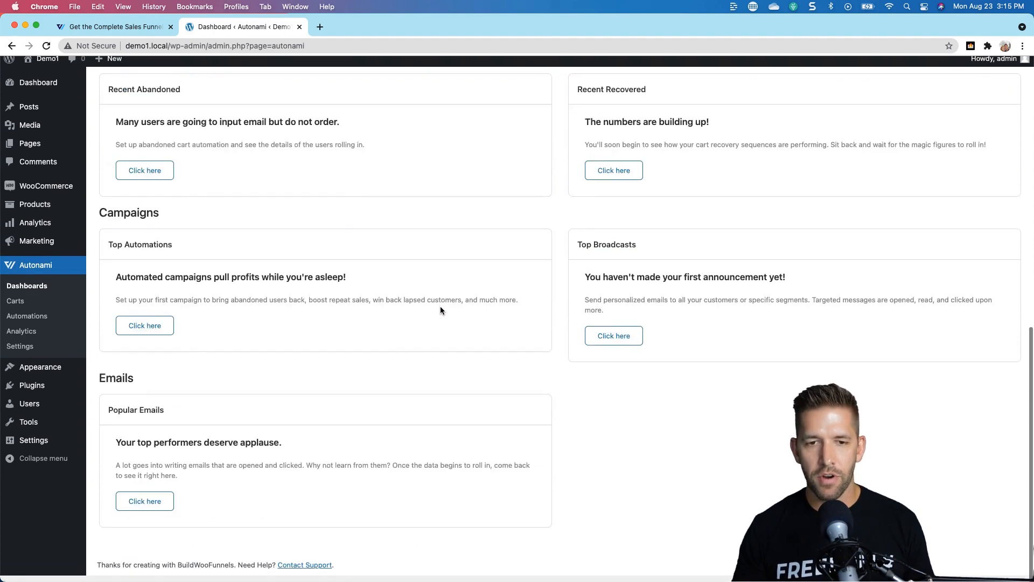
scroll(441, 311, "up", 4)
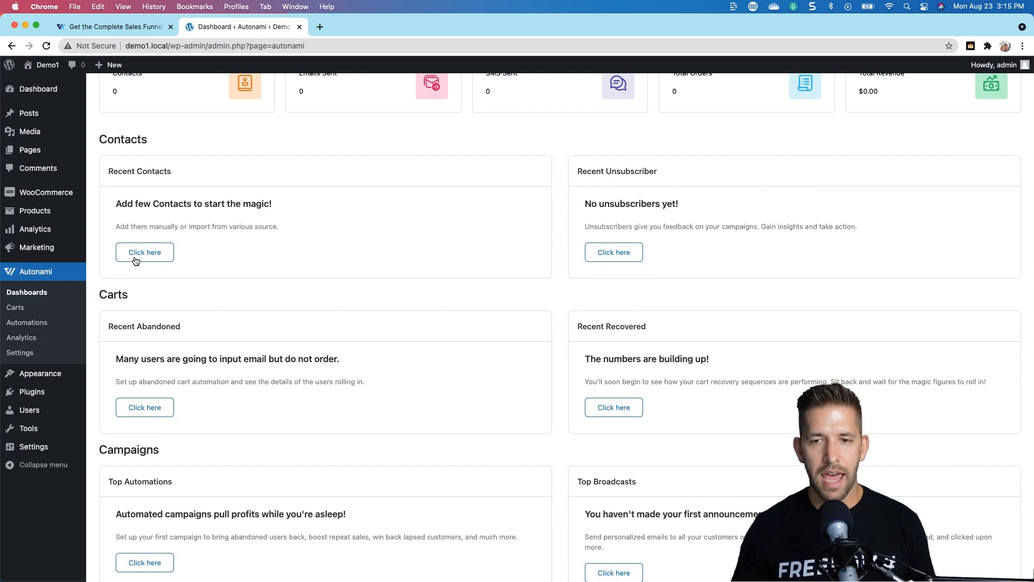
scroll(535, 300, "down", 1)
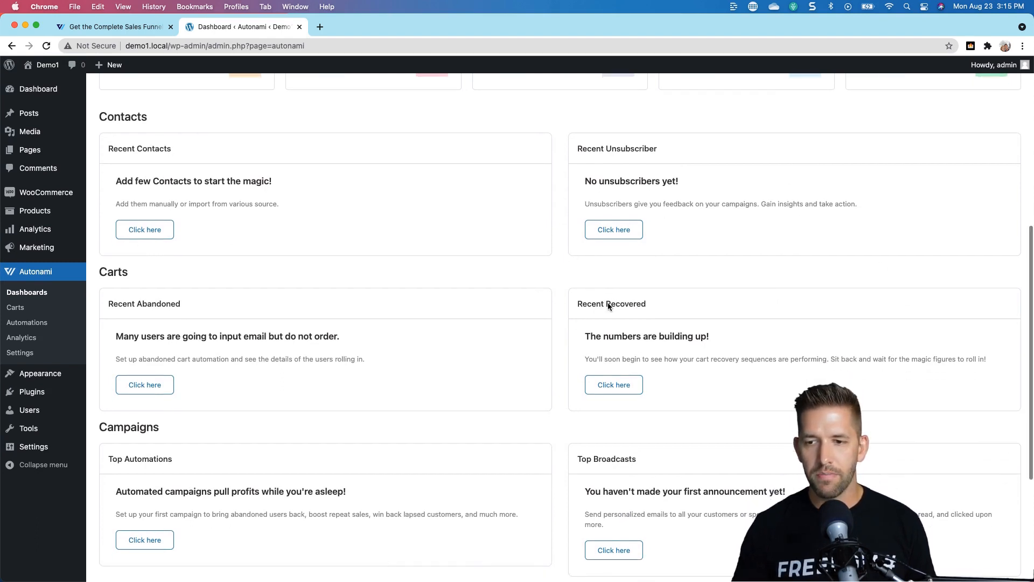
Examine the dashboard's Carts section, highlighting Recent Recovered and Recent Abandoned, and read on through Campaigns and Emails
left_click_drag(580, 305, 650, 305)
left_click_drag(107, 304, 215, 305)
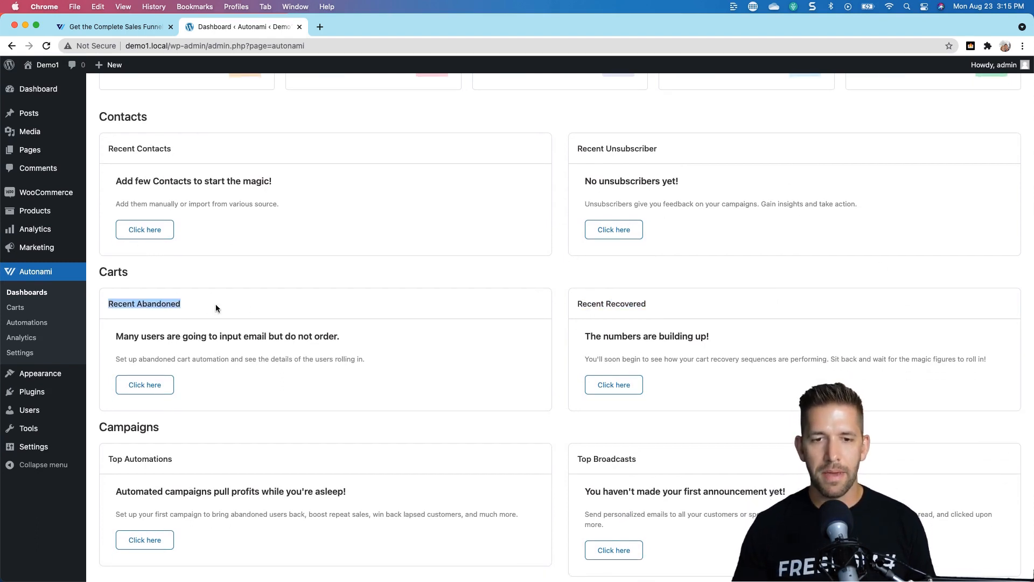
left_click(165, 299)
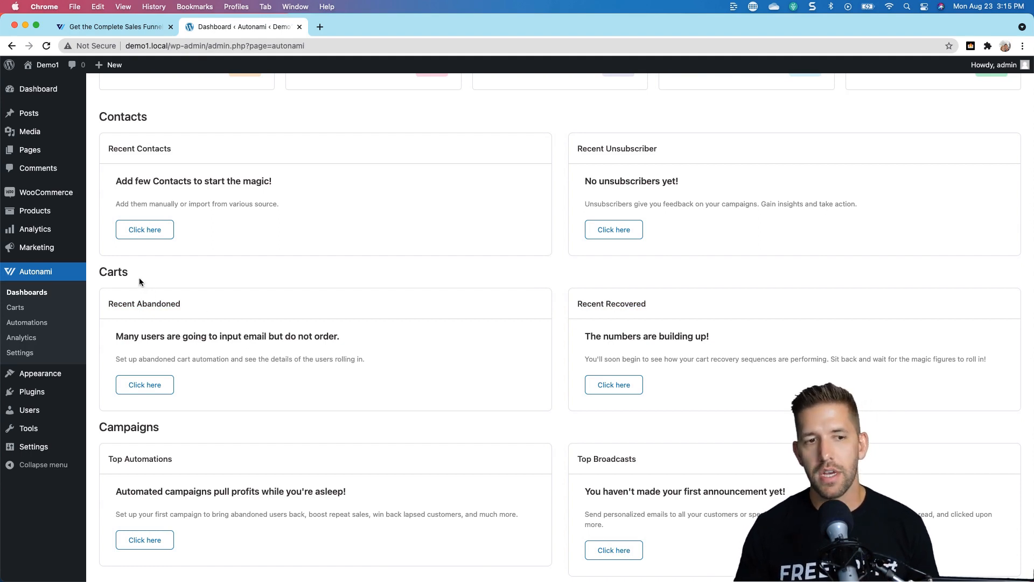
scroll(275, 362, "down", 1)
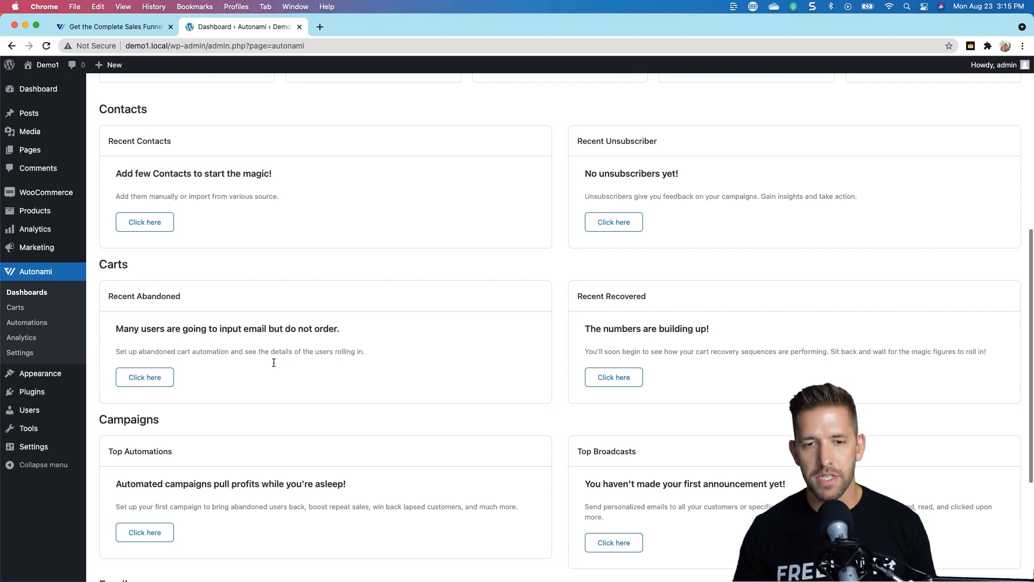
scroll(289, 433, "down", 5)
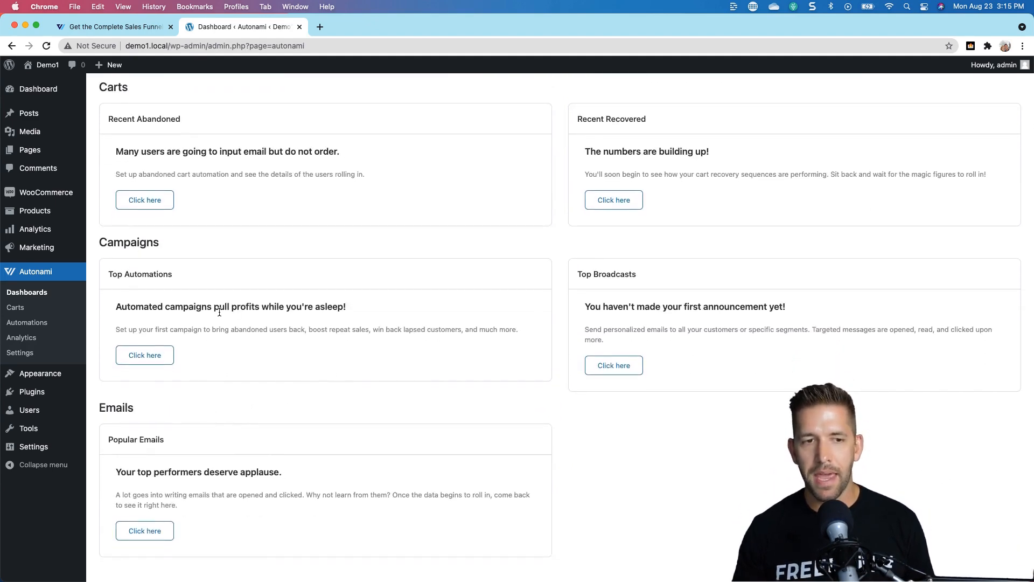
scroll(233, 324, "down", 1)
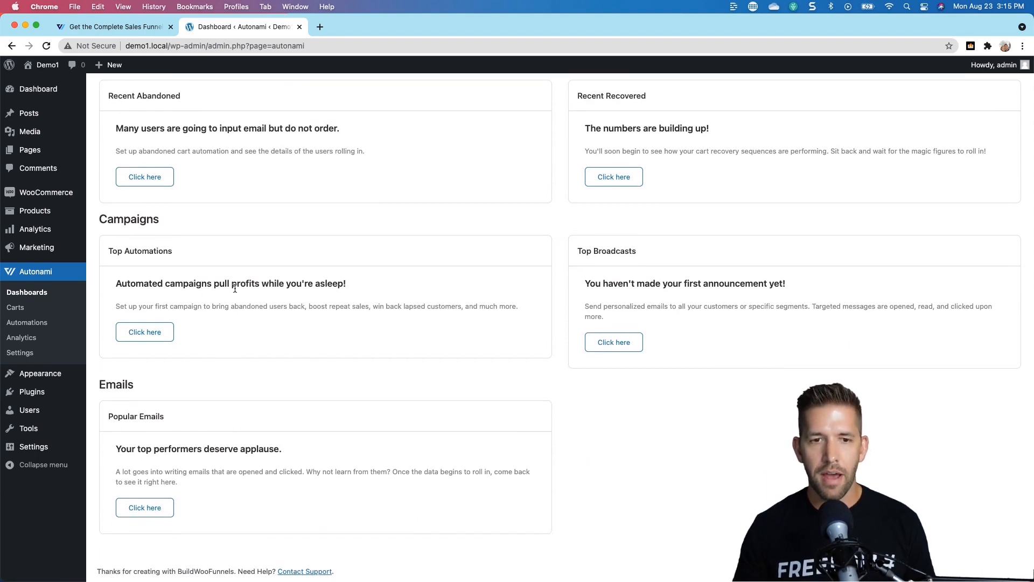
Return to the installed plugins list and activate the WooFunnels Funnel Builder plugin on its own
mouse_move(52, 255)
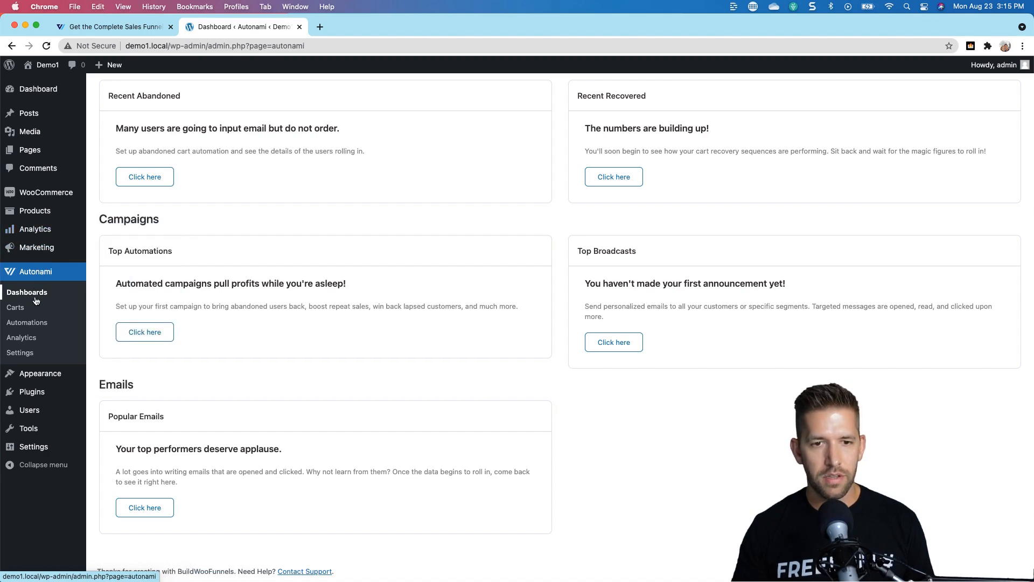
left_click(42, 397)
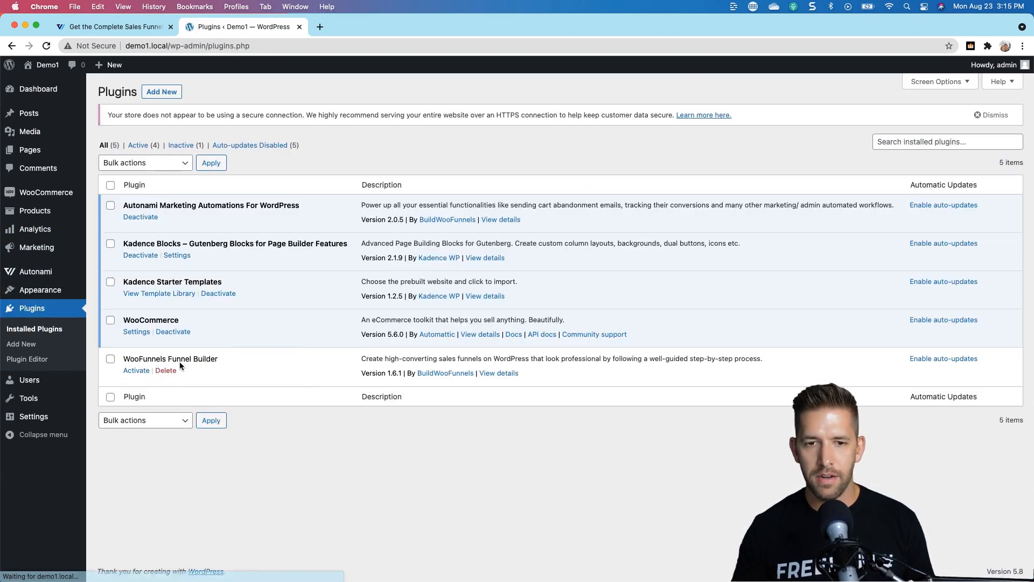
left_click(137, 370)
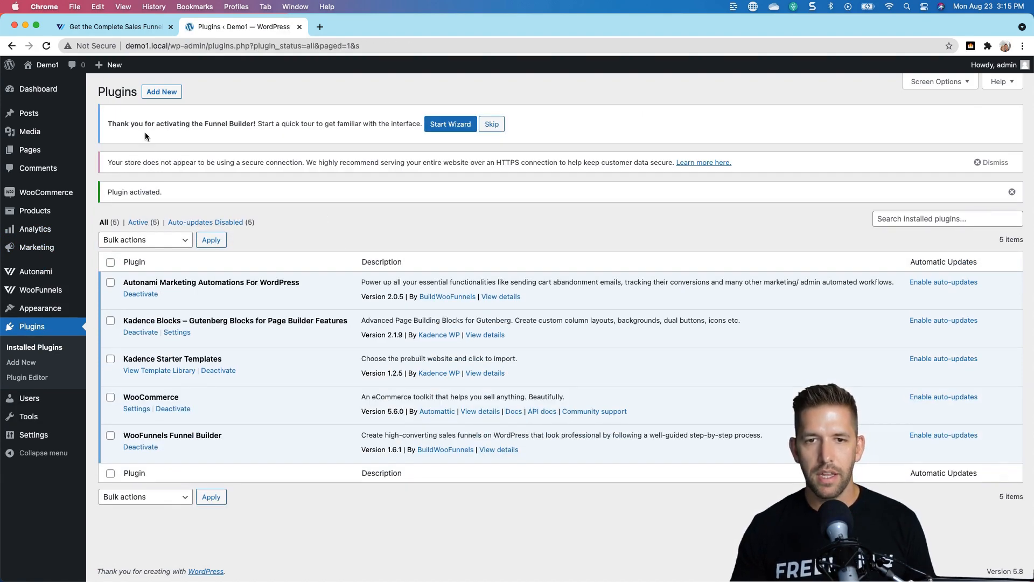
Run the Funnel Builder setup wizard, opting out of helping improve the user experience and skipping the email subscription
left_click(438, 127)
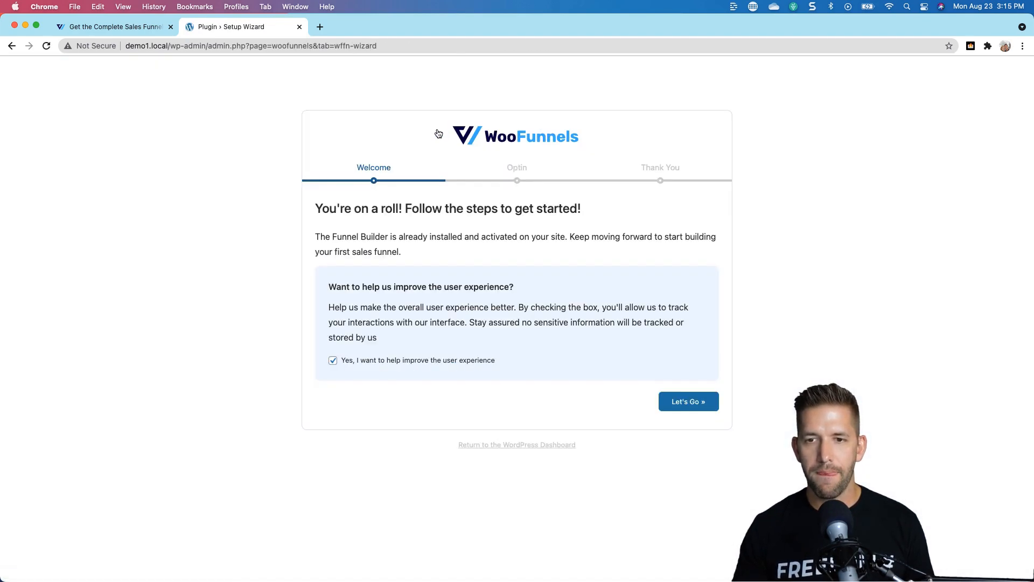
left_click(331, 360)
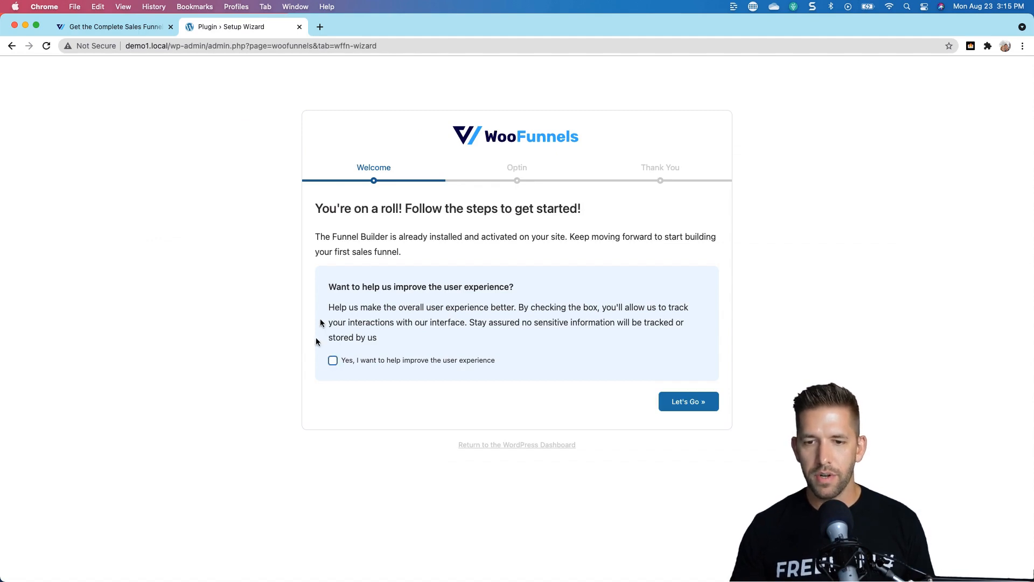
left_click(681, 401)
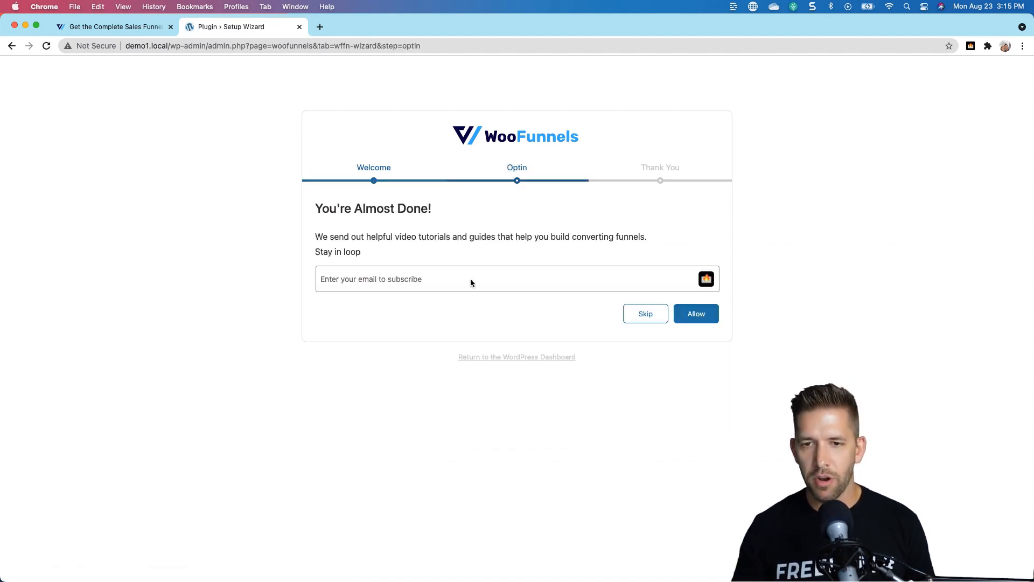
left_click(647, 315)
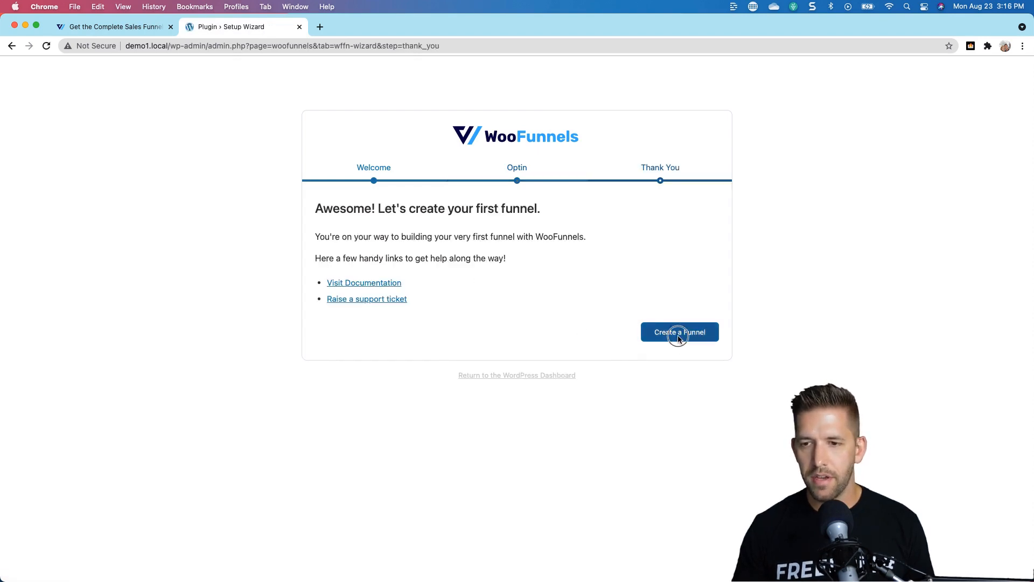
Start creating a first funnel from the finished setup wizard and add it with the title "Opt In Funnel"
left_click(677, 334)
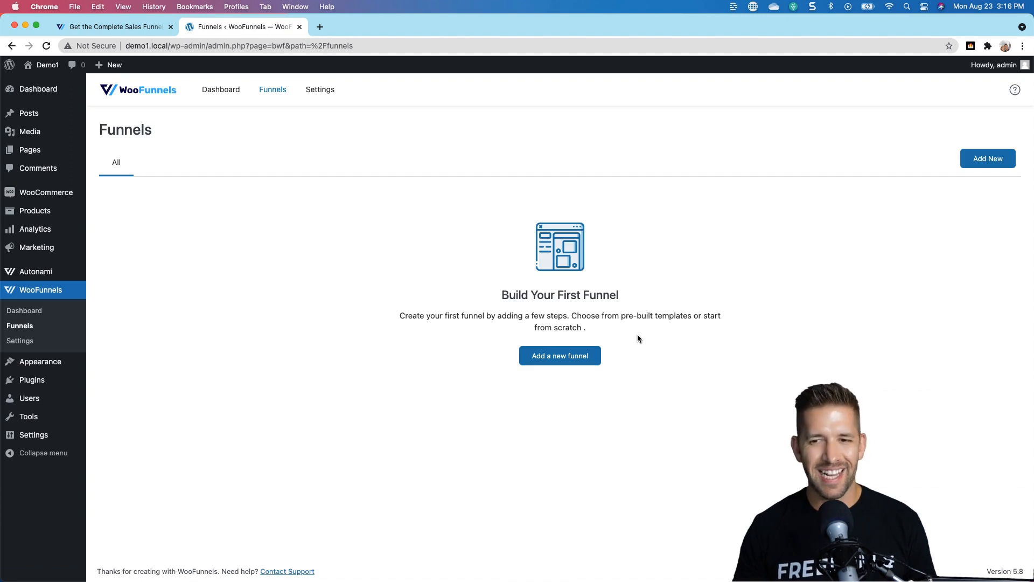
left_click(557, 364)
left_click(444, 327)
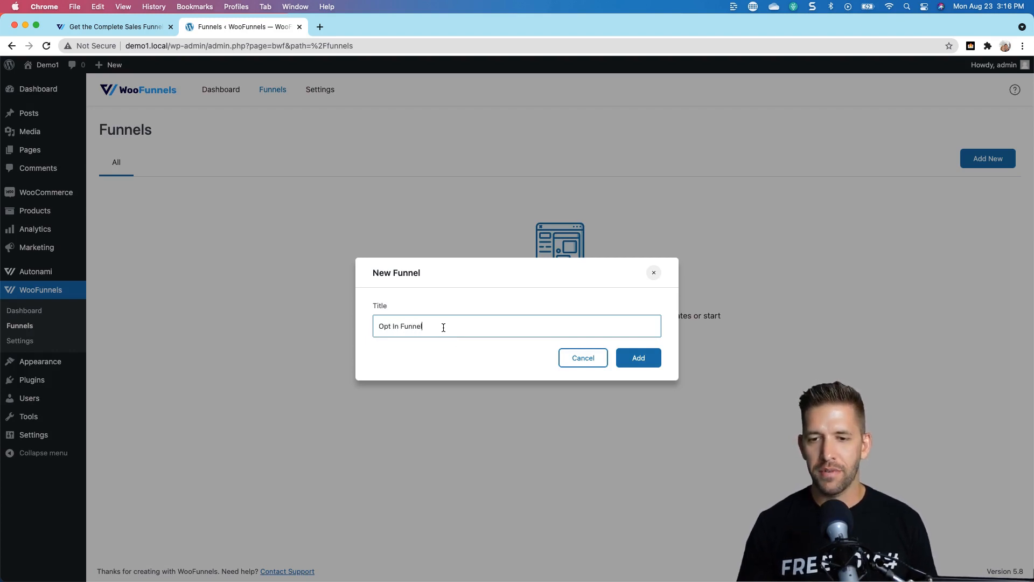
left_click(638, 359)
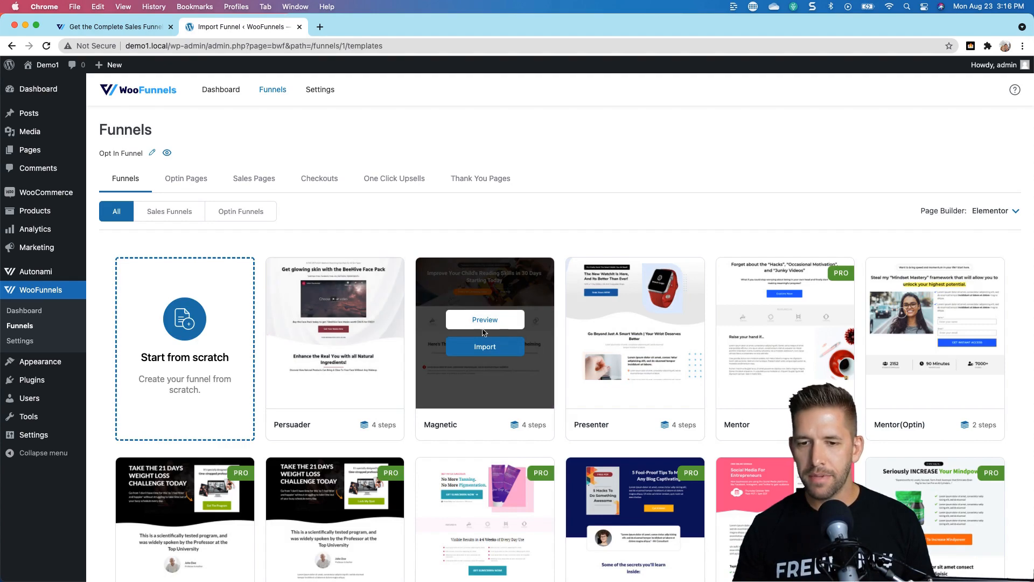
Preview the Persuader funnel template and read through its Sales Page from the headline to the footer
left_click(343, 319)
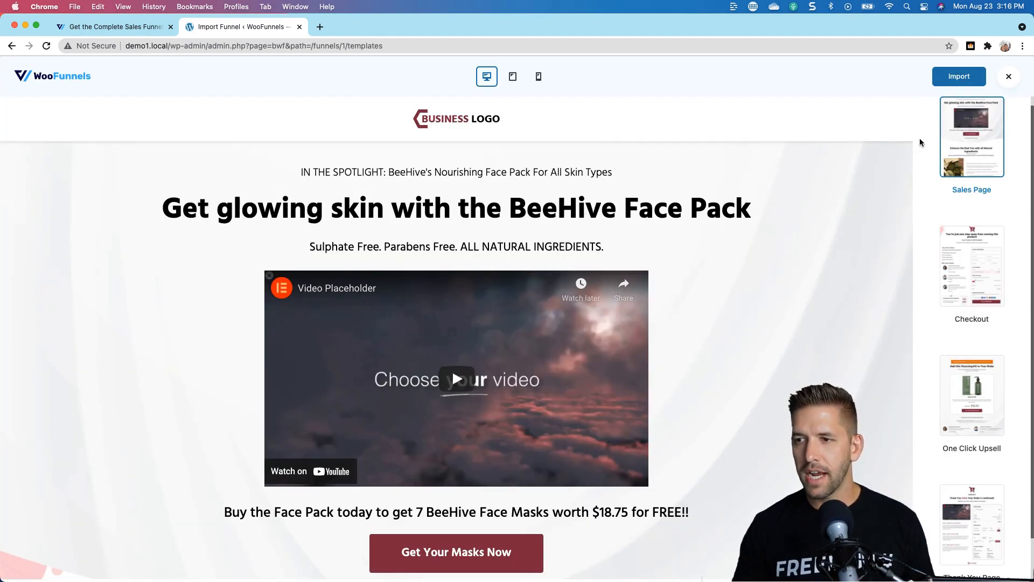
scroll(956, 306, "down", 2)
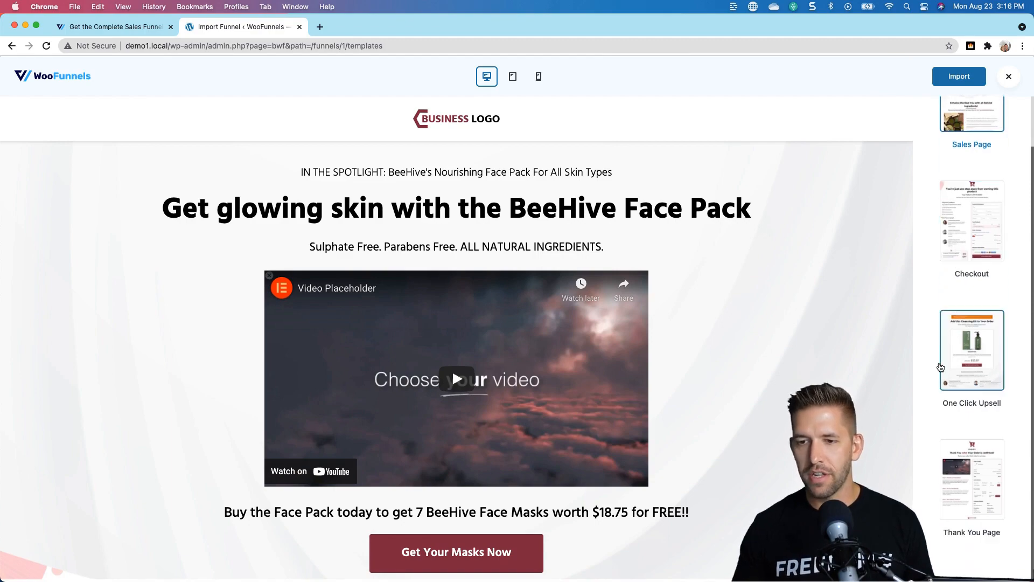
scroll(769, 344, "down", 6)
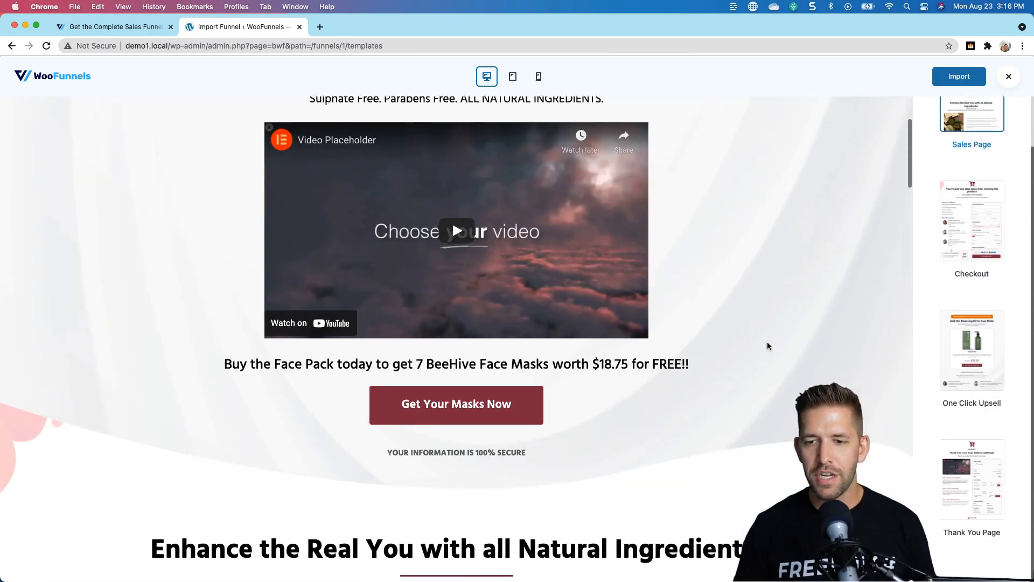
scroll(767, 345, "down", 10)
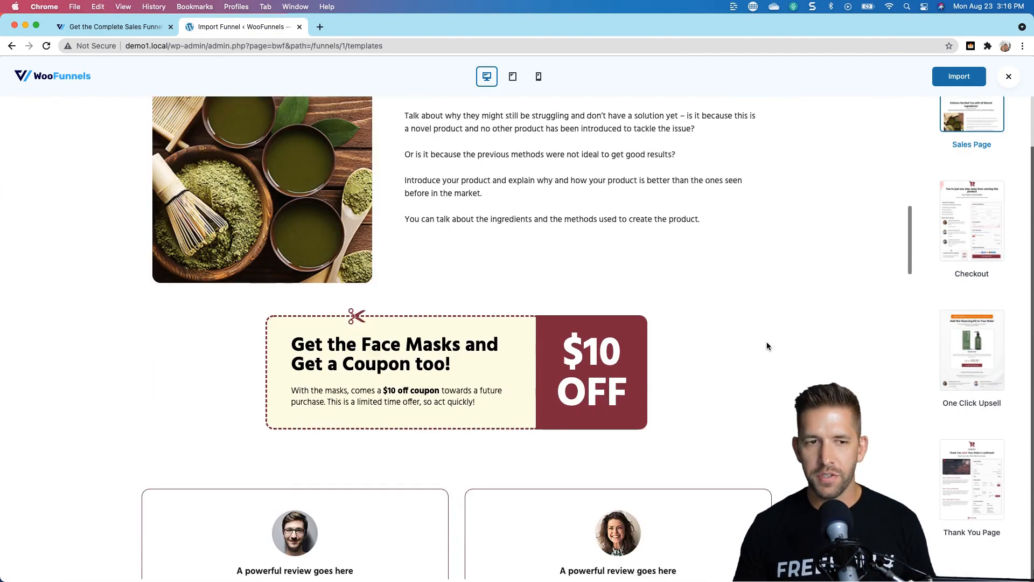
scroll(767, 345, "down", 6)
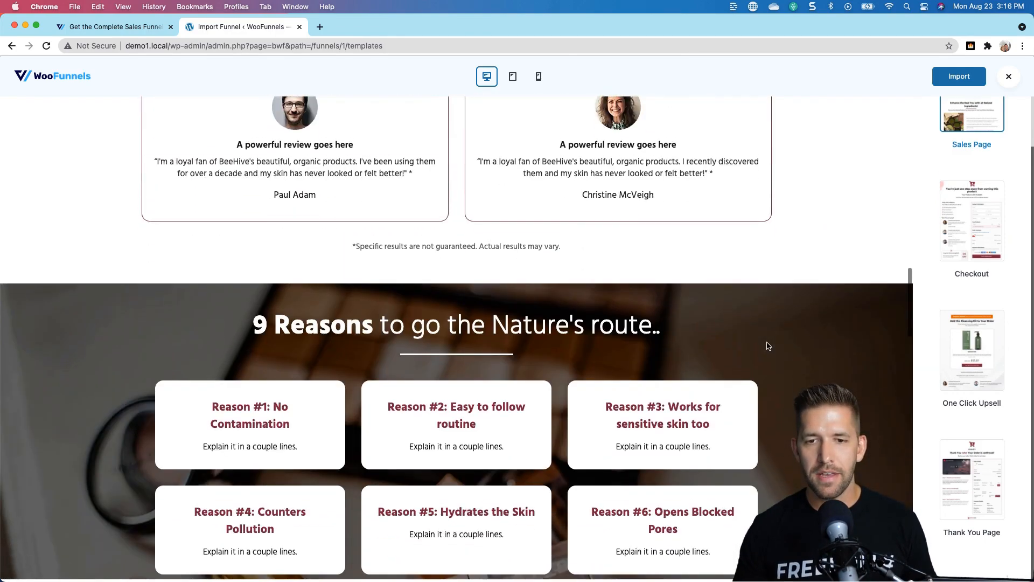
scroll(768, 345, "down", 2)
scroll(725, 347, "down", 4)
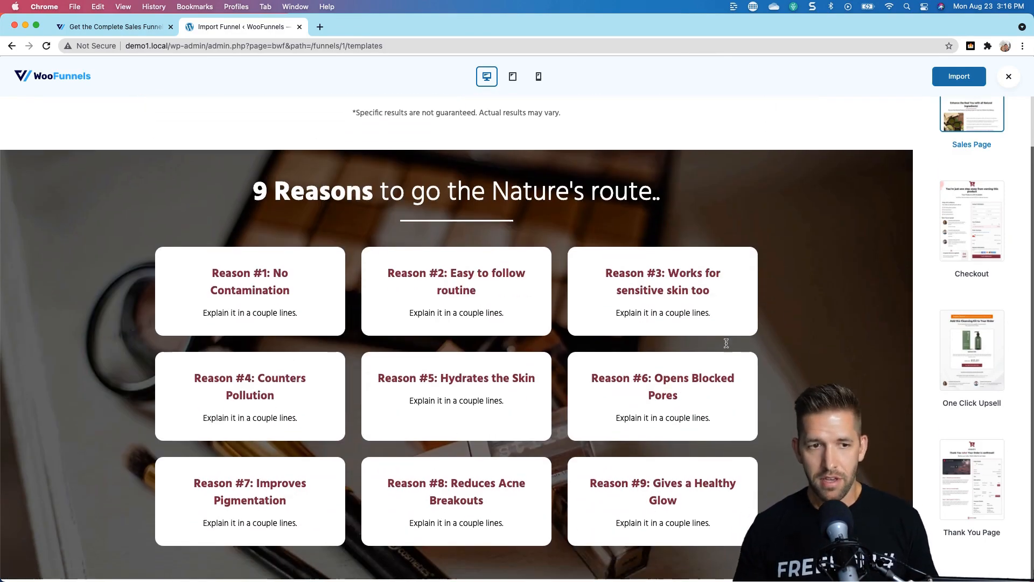
scroll(724, 347, "down", 12)
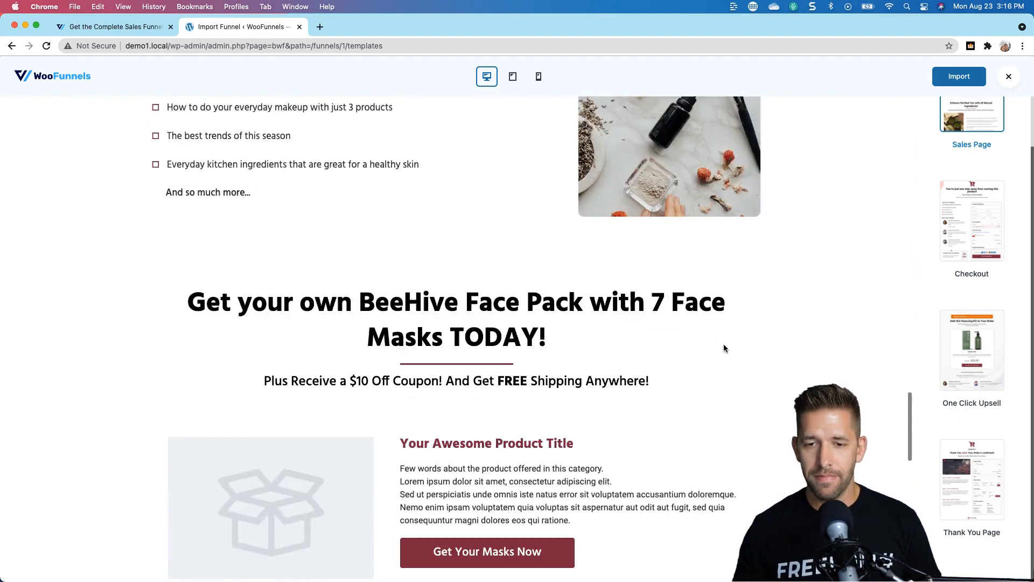
scroll(723, 343, "down", 2)
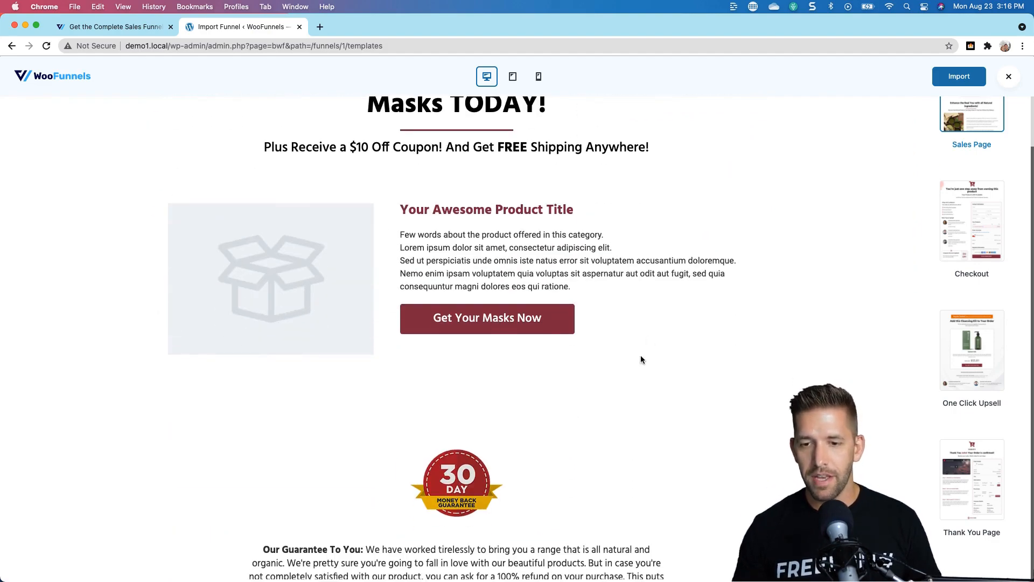
scroll(639, 354, "down", 5)
scroll(636, 353, "down", 5)
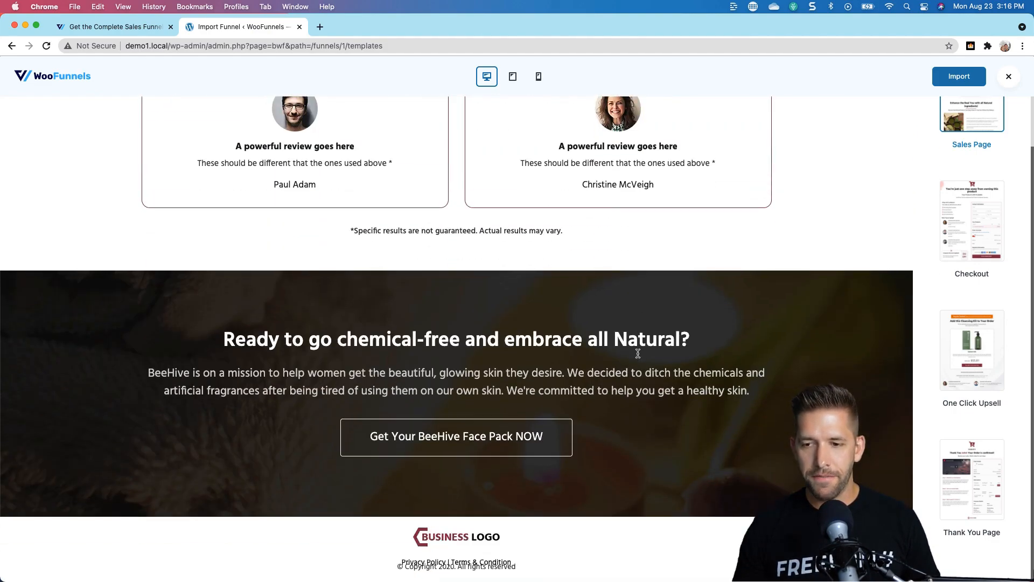
scroll(638, 353, "up", 20)
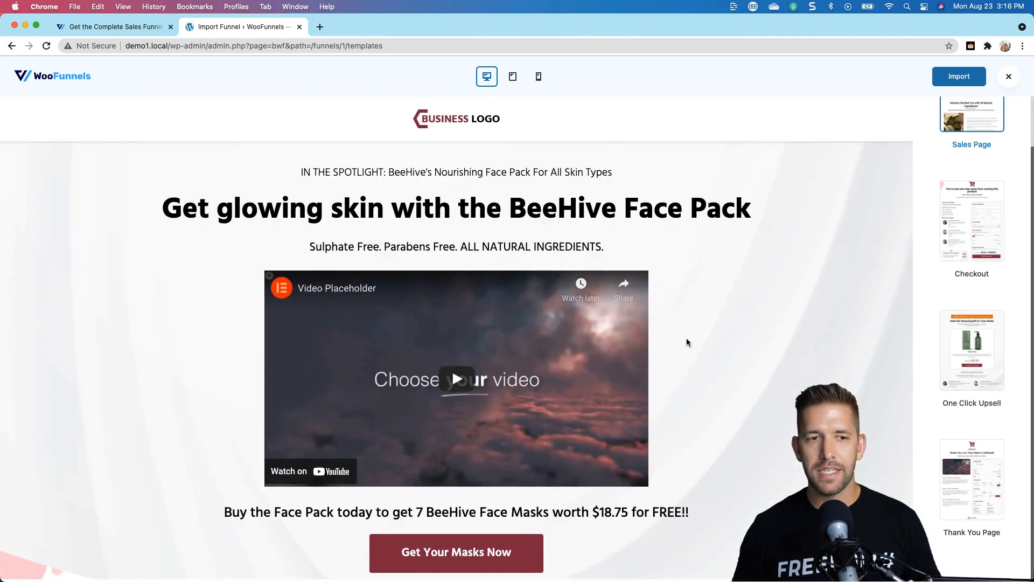
Examine the Persuader template's Checkout page, trying Express Shipping and Free shipping and reading on to the payment information
left_click(970, 245)
scroll(840, 306, "down", 3)
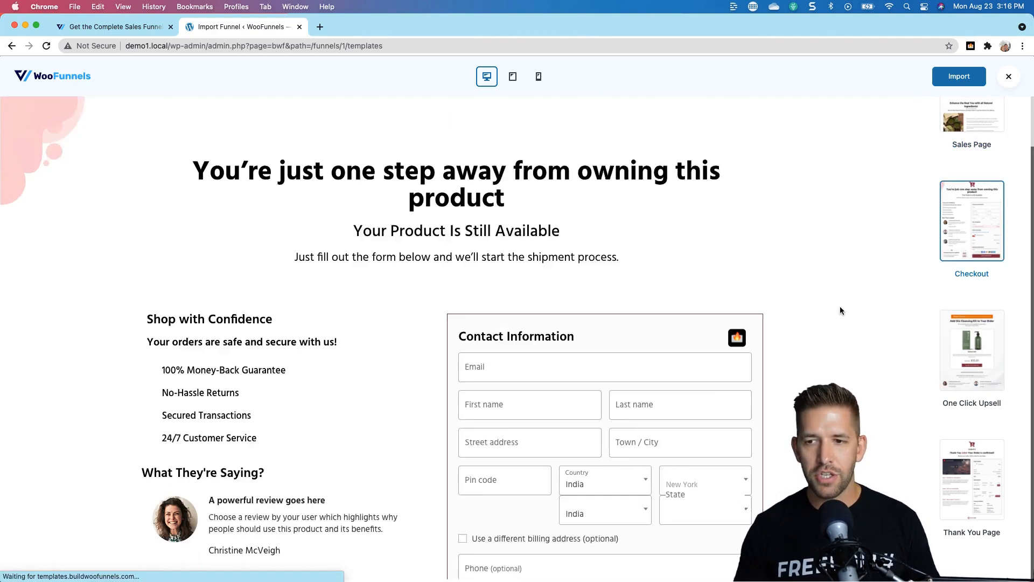
scroll(839, 306, "down", 2)
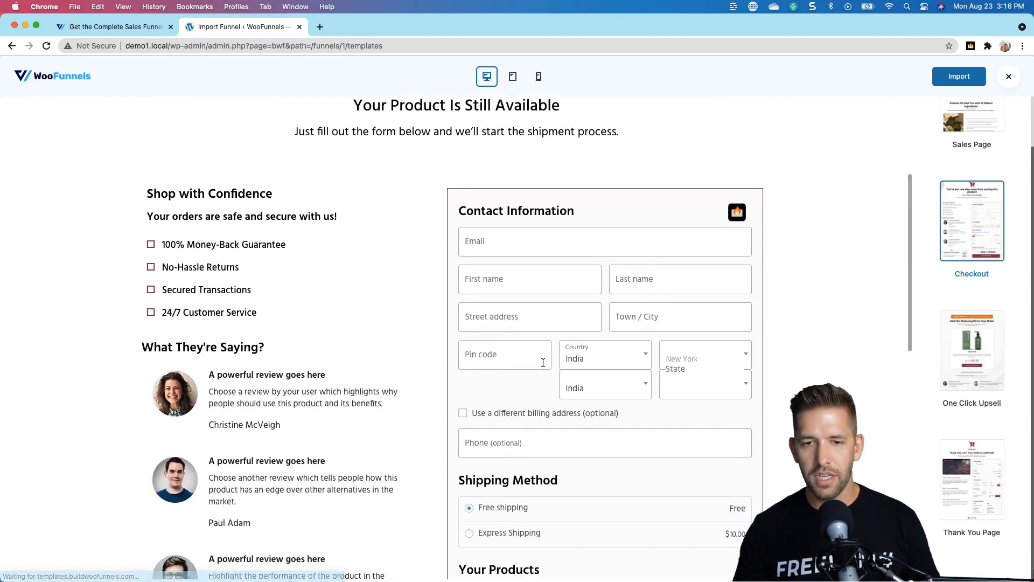
scroll(543, 362, "down", 3)
scroll(543, 362, "down", 2)
left_click(469, 369)
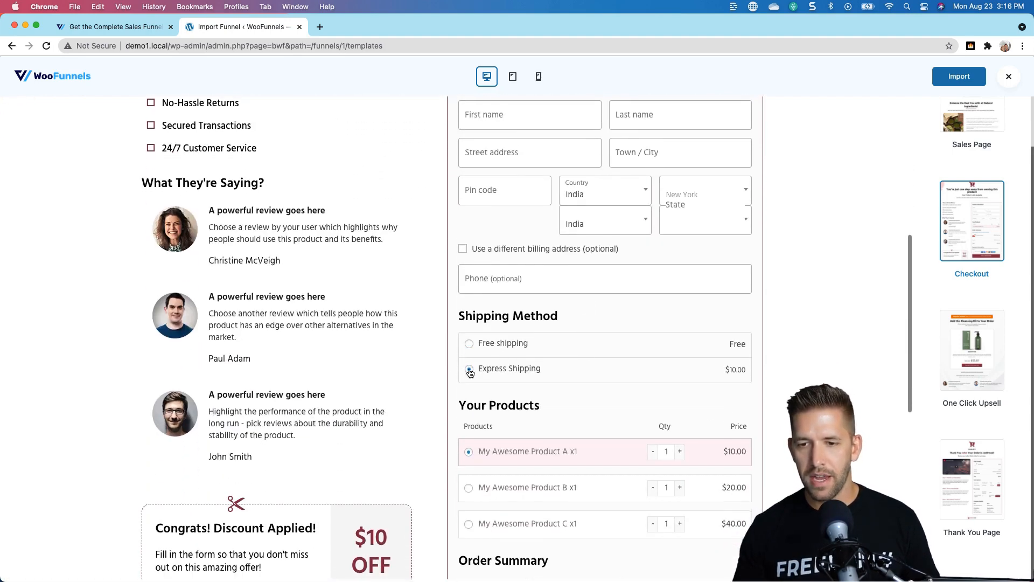
left_click(468, 346)
scroll(526, 354, "down", 4)
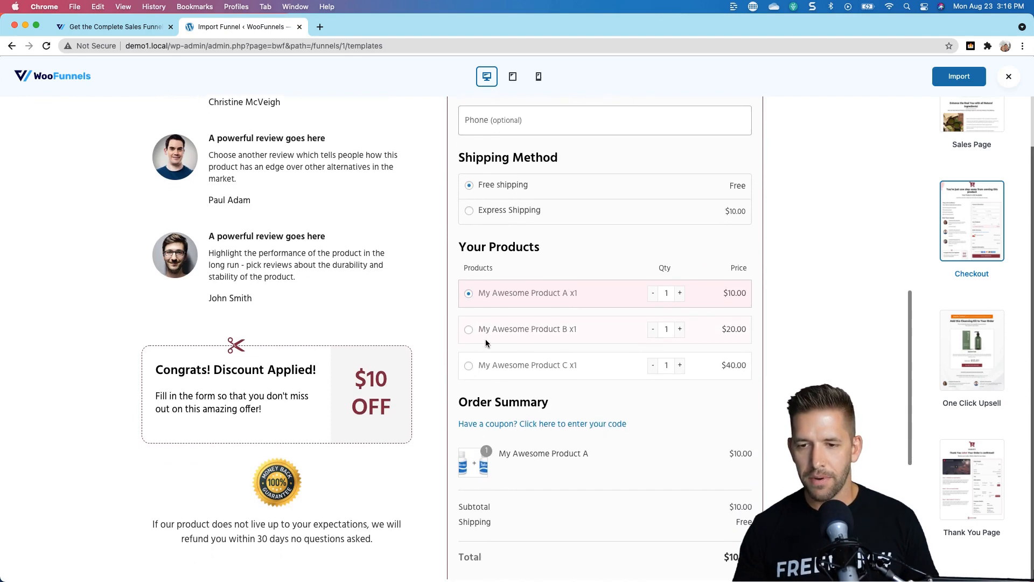
scroll(527, 393, "down", 4)
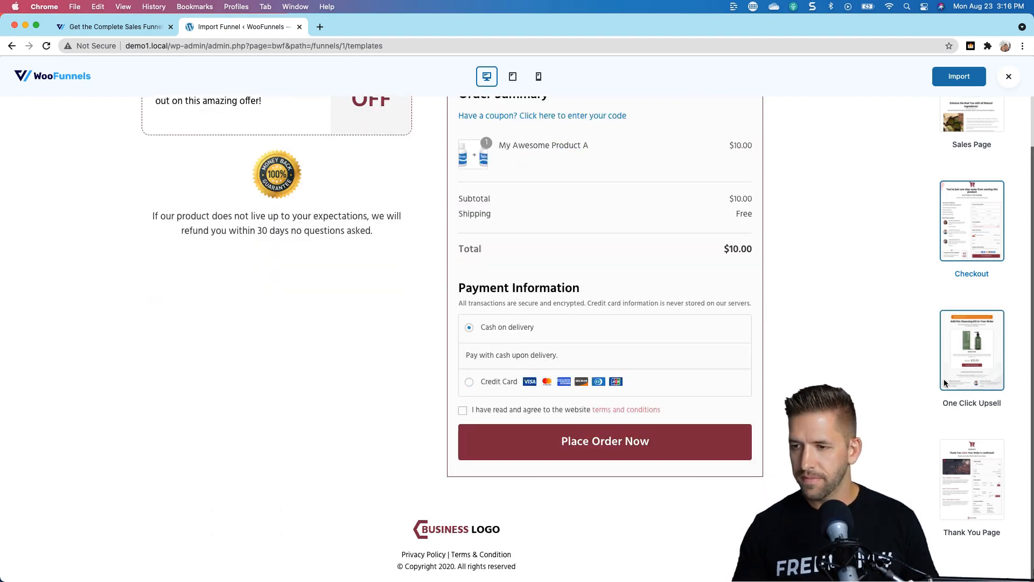
Look through the Persuader template's One Click Upsell page, including the product offer and the reviews
left_click(974, 413)
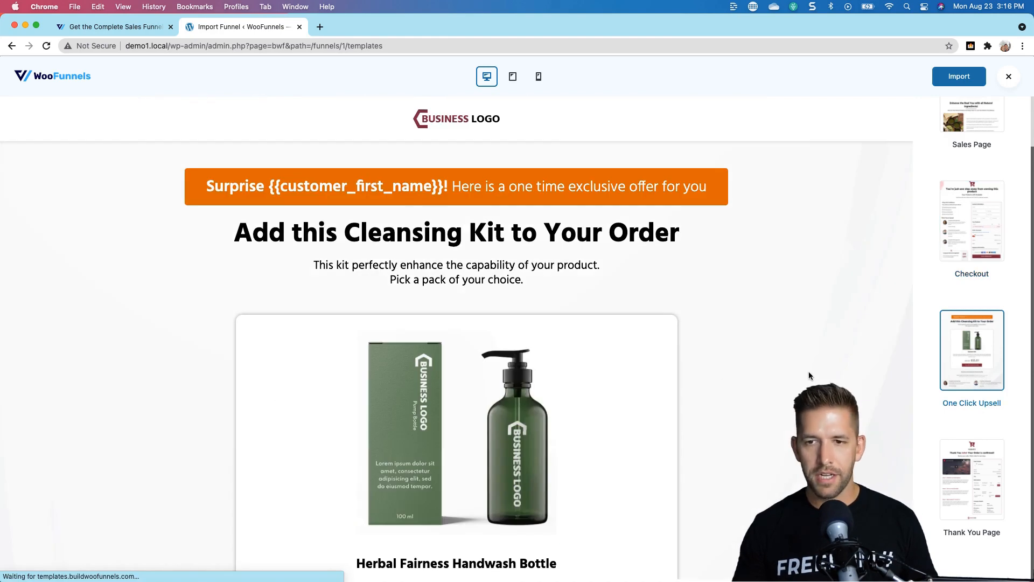
scroll(533, 280, "down", 6)
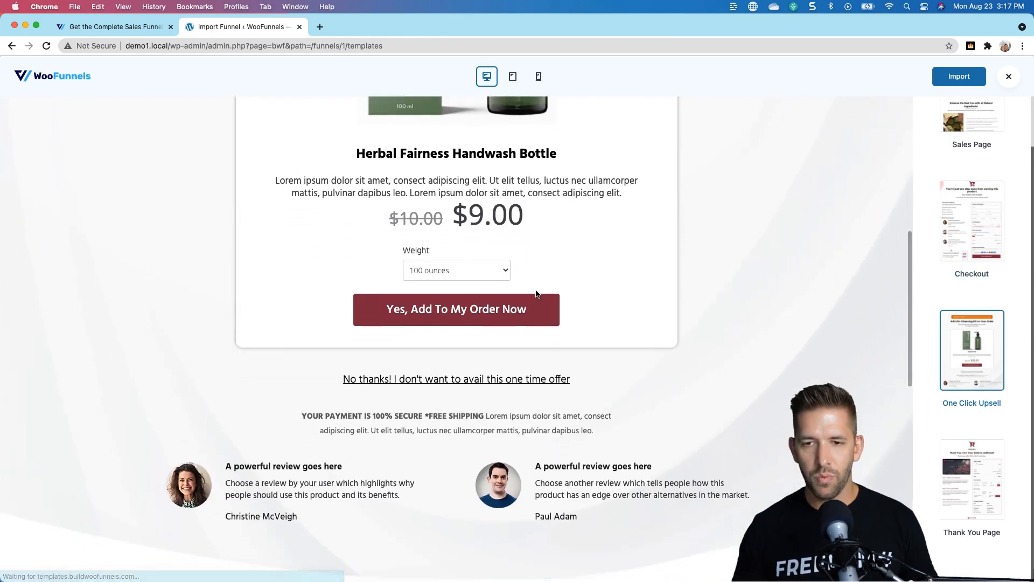
scroll(583, 359, "down", 3)
Look through the Persuader template's Thank You Page, including order and customer details, and close the template preview
left_click(958, 472)
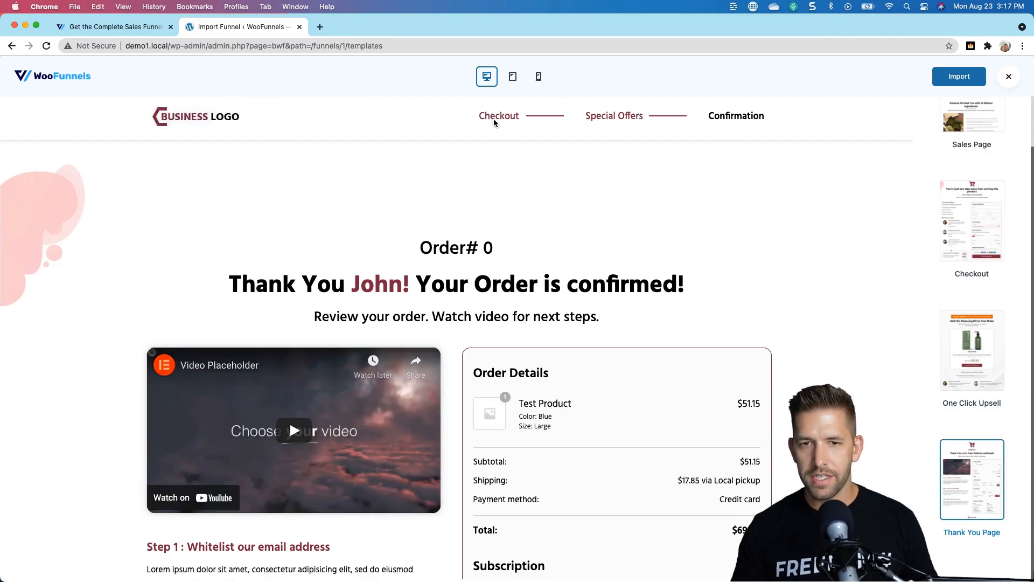
scroll(506, 262, "down", 2)
scroll(506, 263, "down", 7)
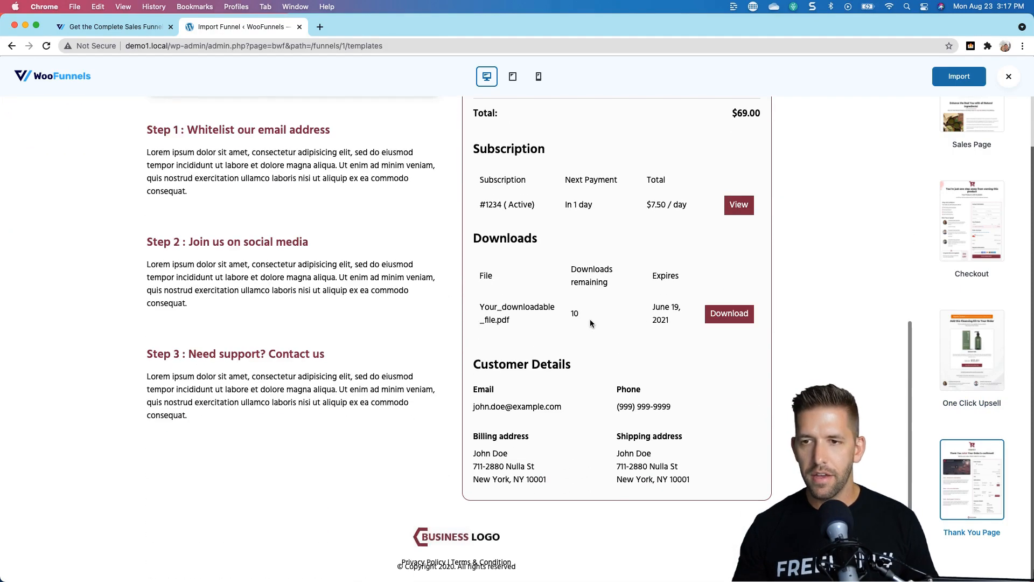
scroll(724, 228, "up", 8)
left_click(1009, 76)
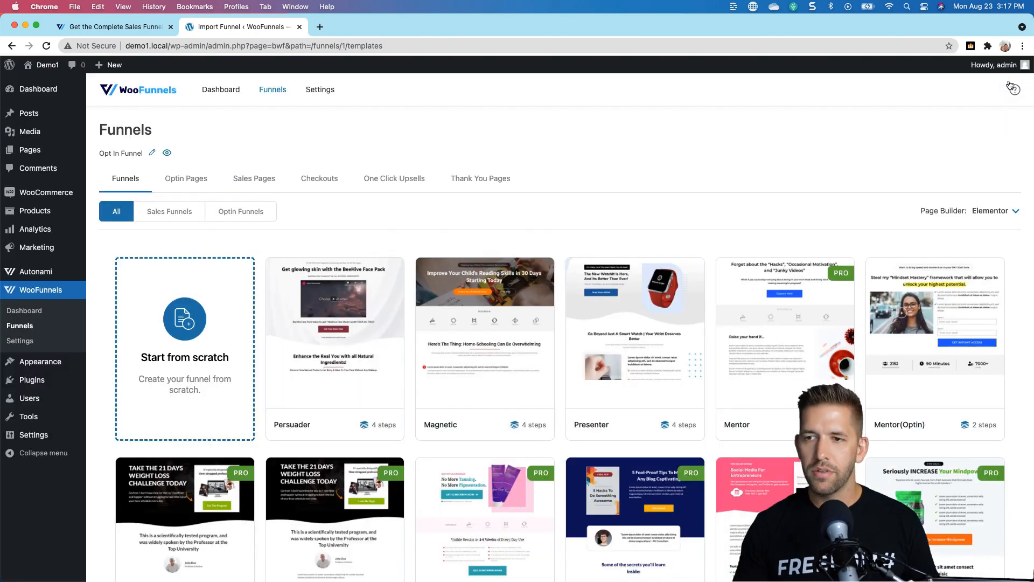
Show only the Optin Funnels templates, start importing Mentor(Optin) and activate the Elementor plugin it requires
left_click(231, 212)
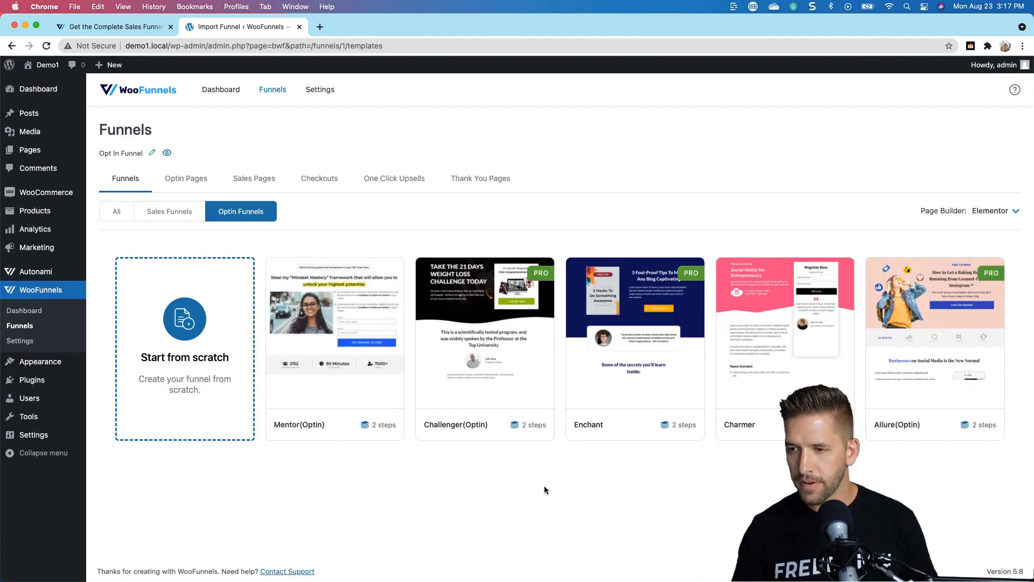
mouse_move(937, 329)
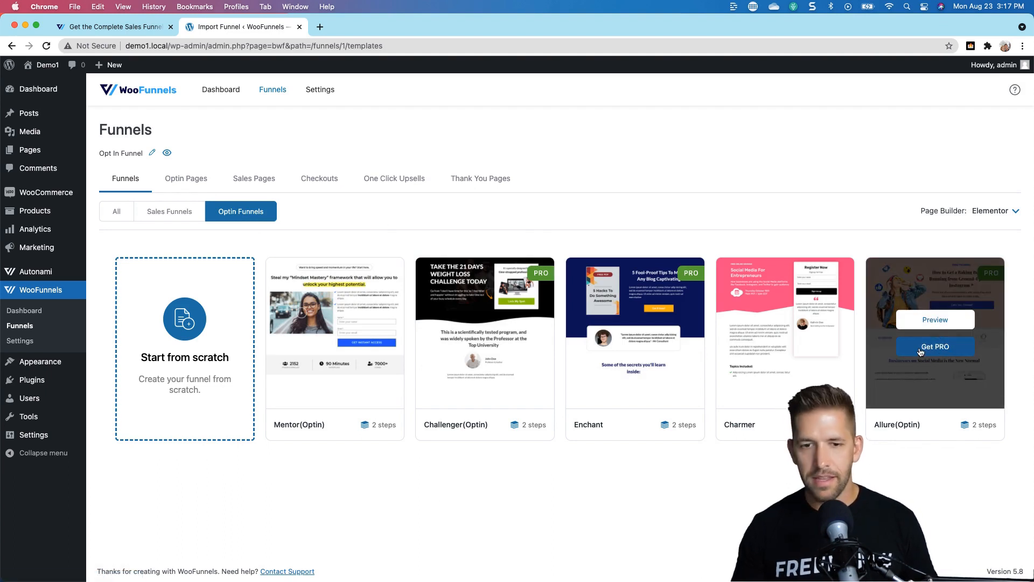
mouse_move(646, 351)
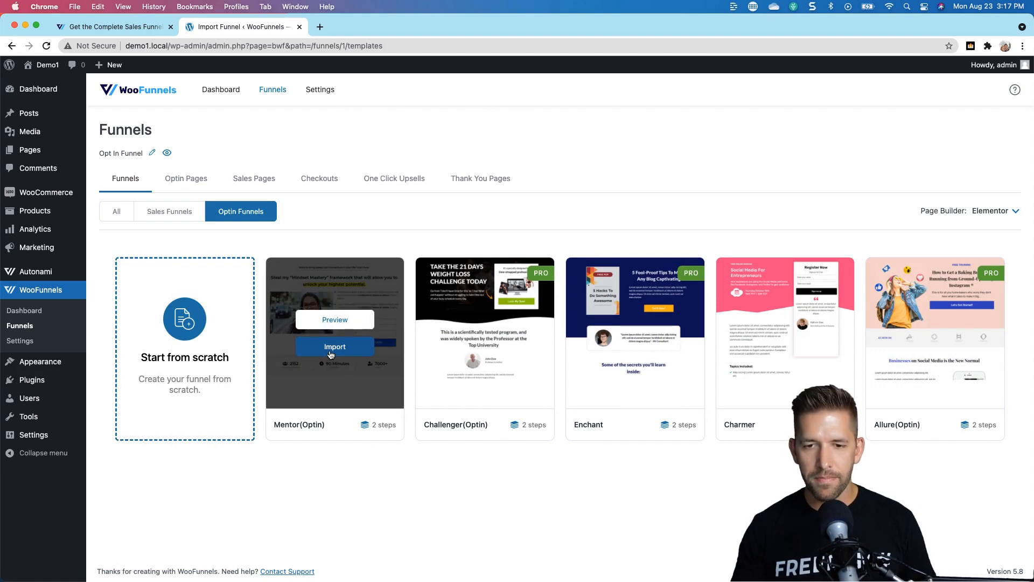
left_click(330, 350)
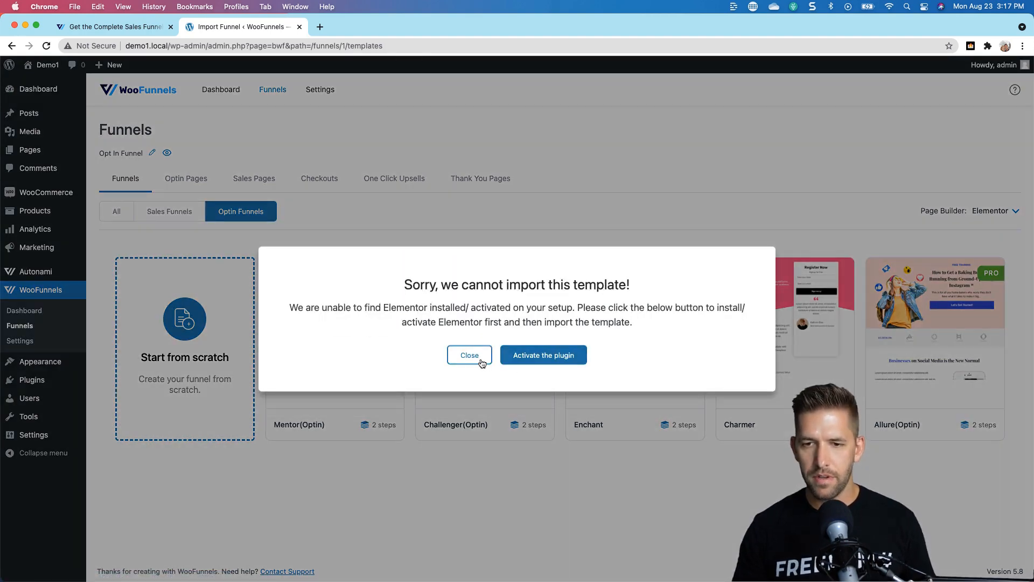
left_click(536, 357)
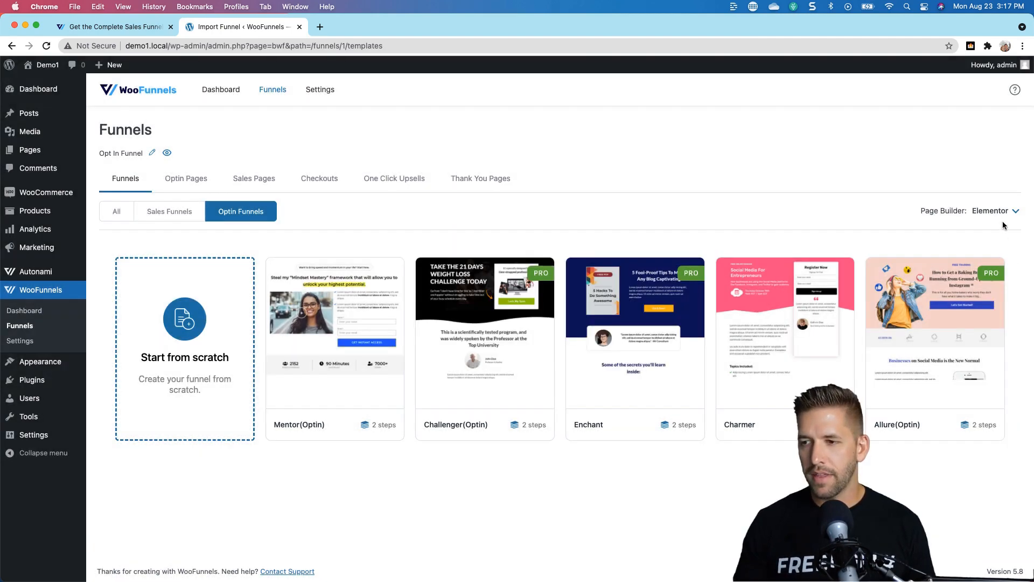
Check the available page builders, keep Elementor, and import the Mentor(Optin) template into the funnel
left_click(1011, 214)
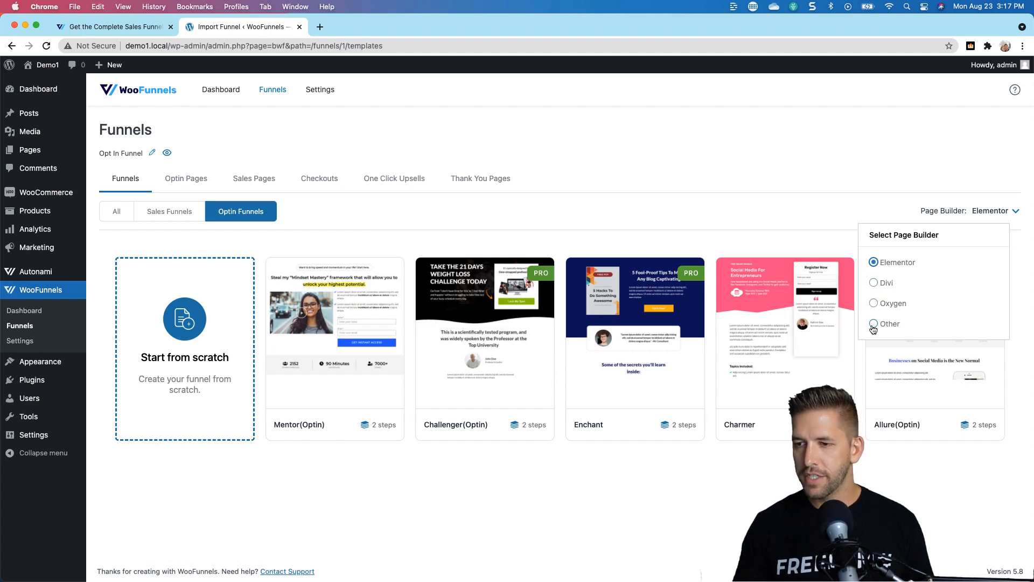
left_click(799, 221)
left_click(361, 326)
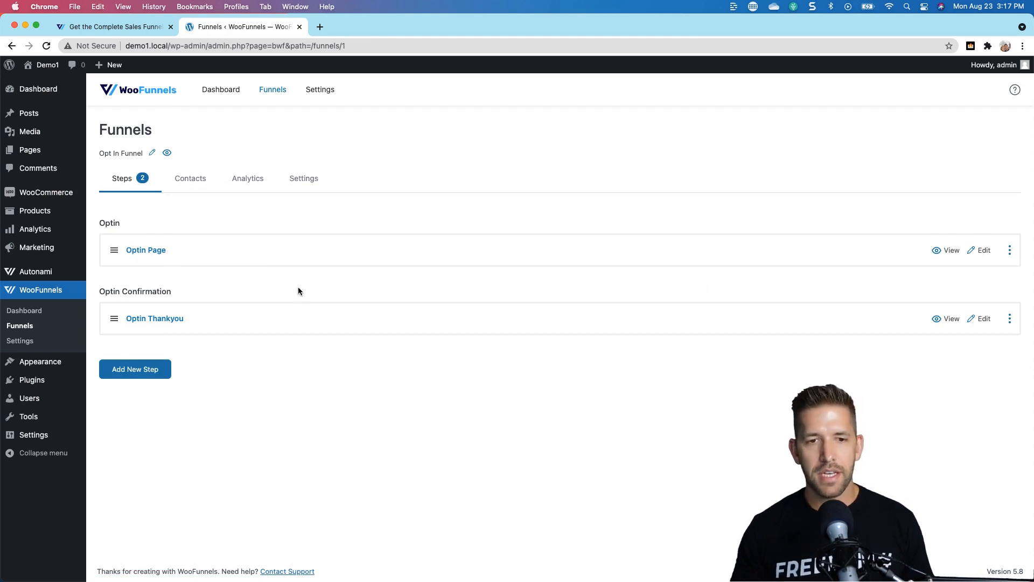
View the funnel's Optin Page on the live site and examine its headline, opt-in form, bio and testimonial sections
left_click(952, 252)
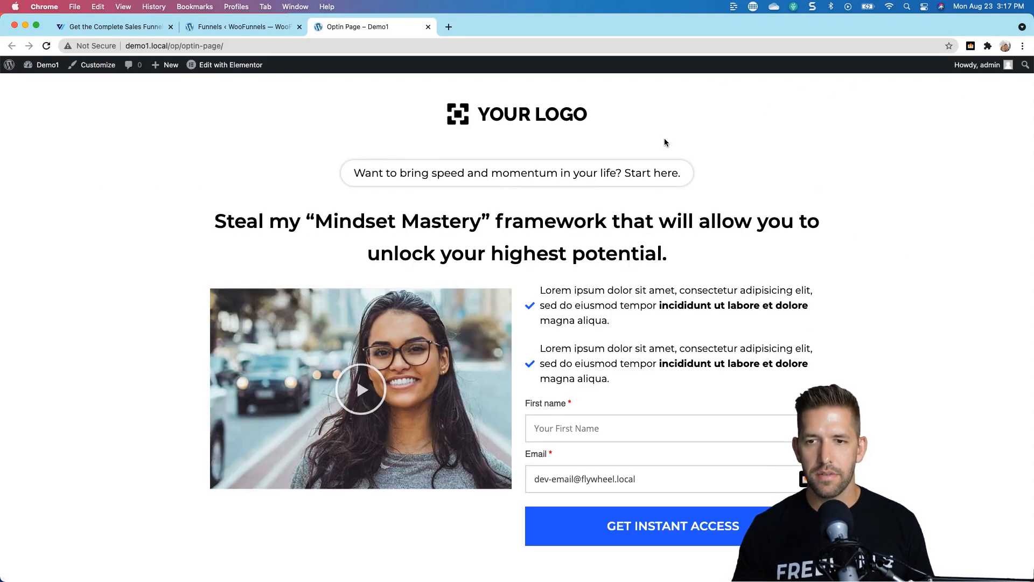
left_click_drag(352, 173, 669, 180)
left_click(663, 257)
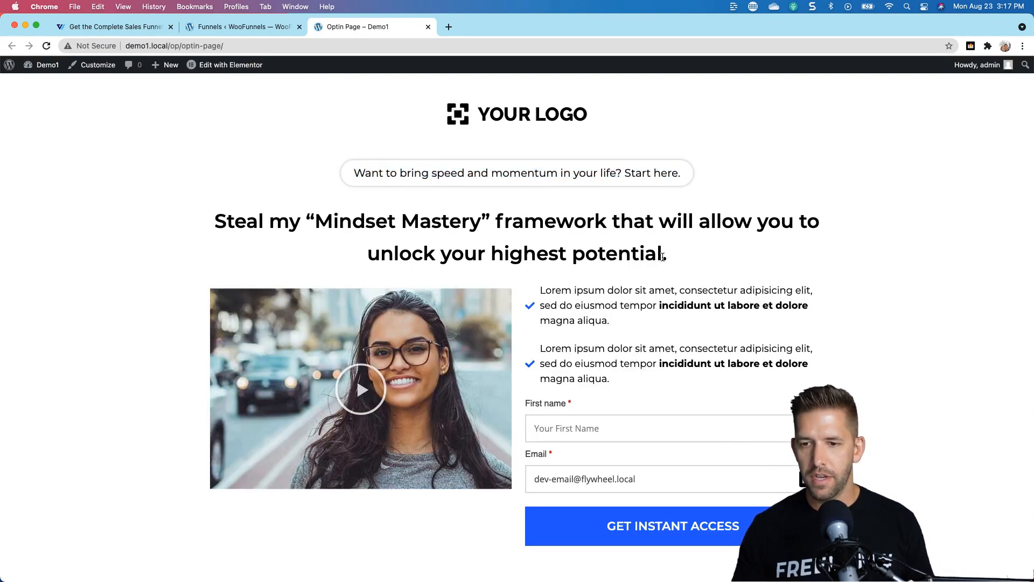
scroll(647, 280, "down", 3)
left_click(617, 308)
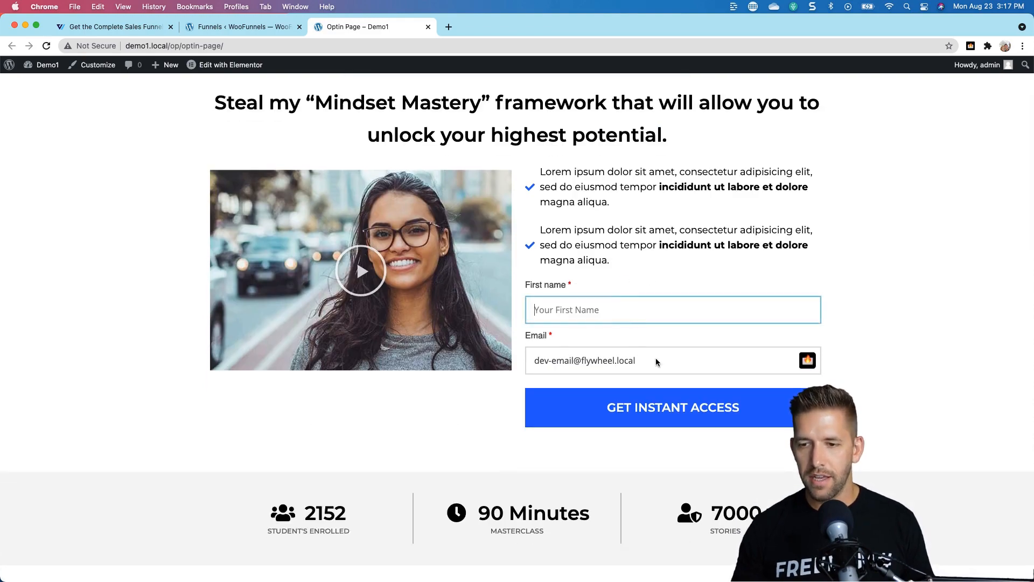
scroll(616, 437, "down", 12)
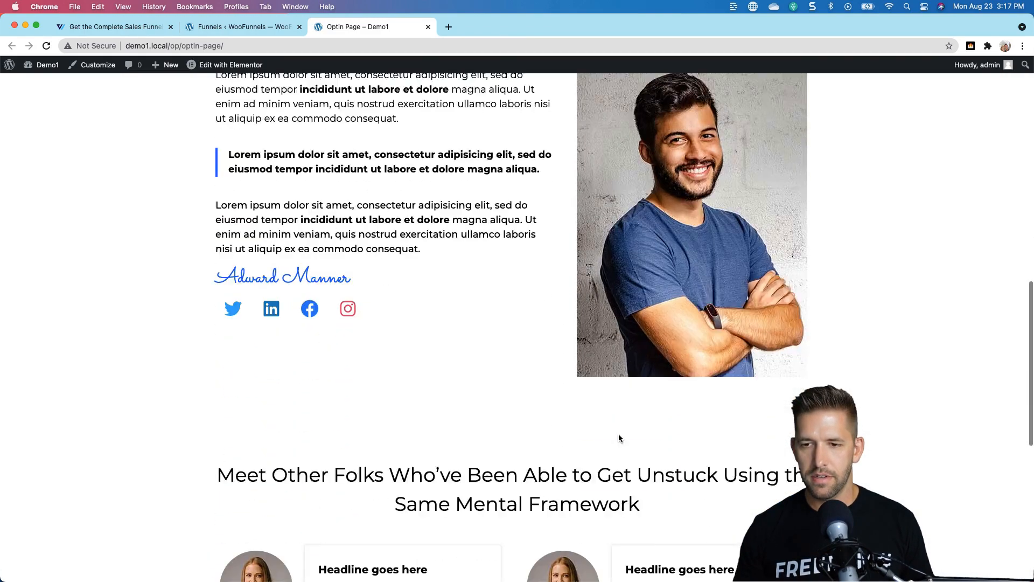
scroll(618, 434, "down", 8)
scroll(619, 434, "up", 2)
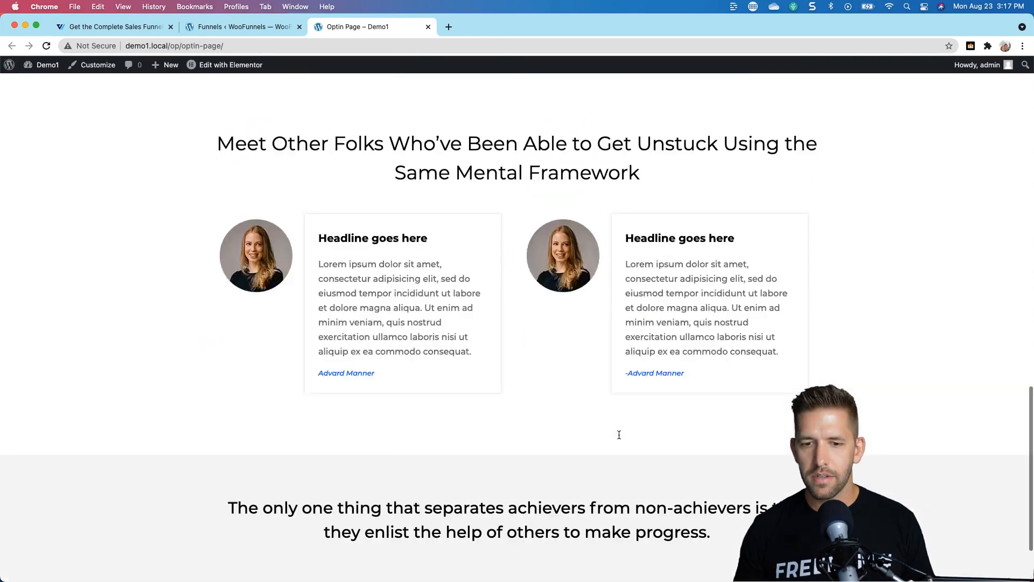
Close the live Optin Page, open the funnel's Optin Page step for editing, and review its Mentor design and personalization shortcodes
scroll(619, 434, "up", 18)
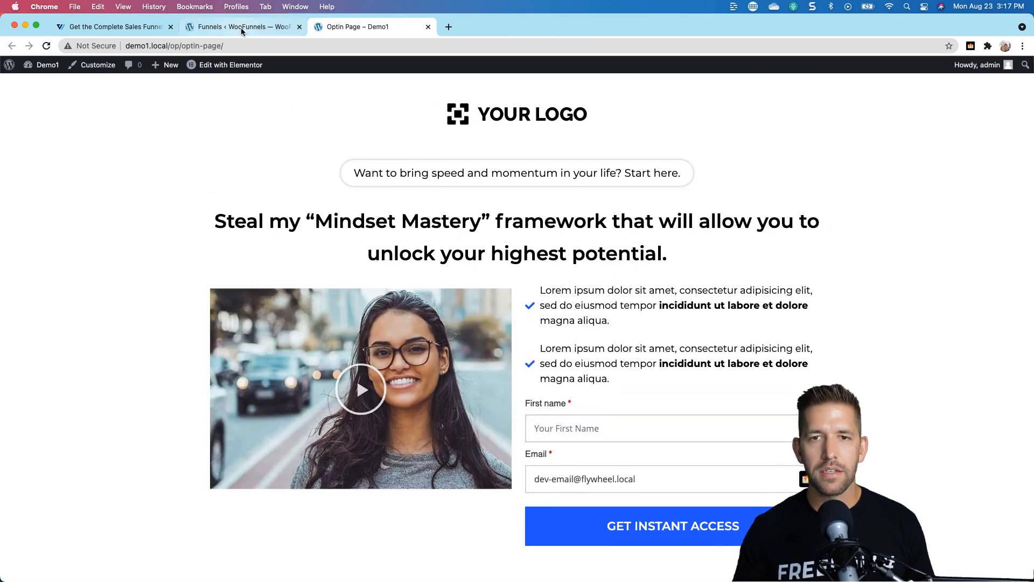
key("super+w")
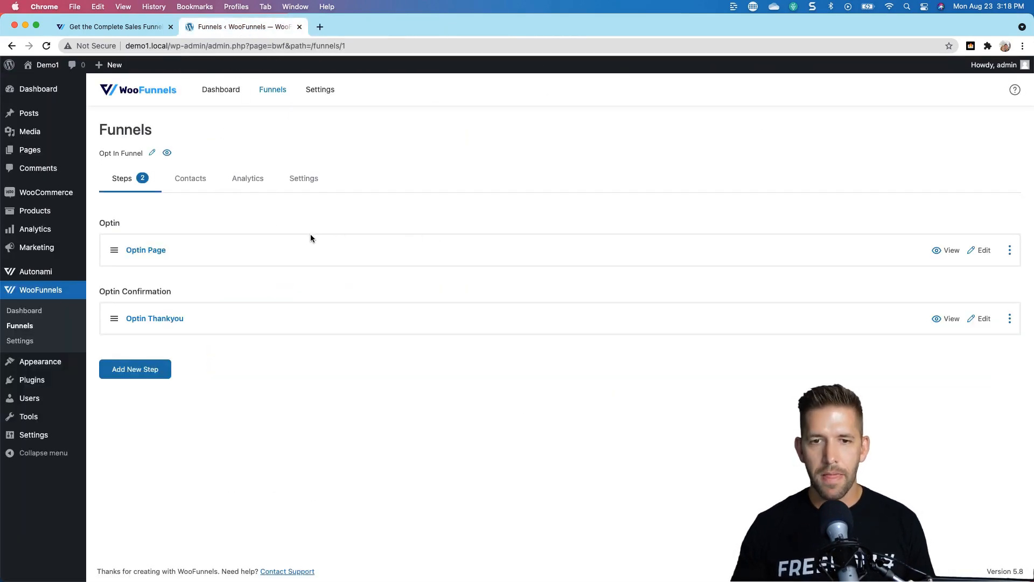
left_click(984, 250)
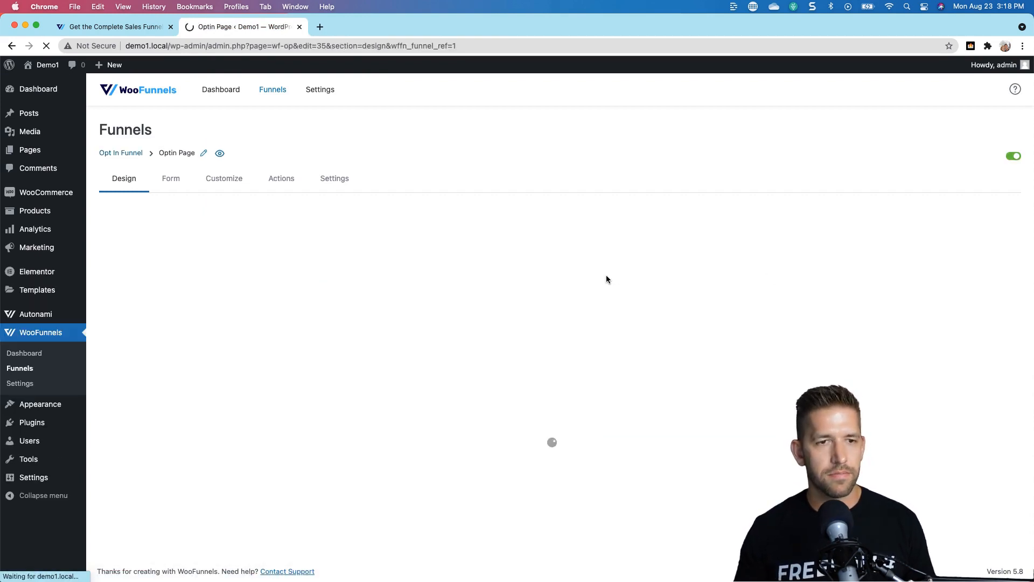
scroll(606, 279, "down", 10)
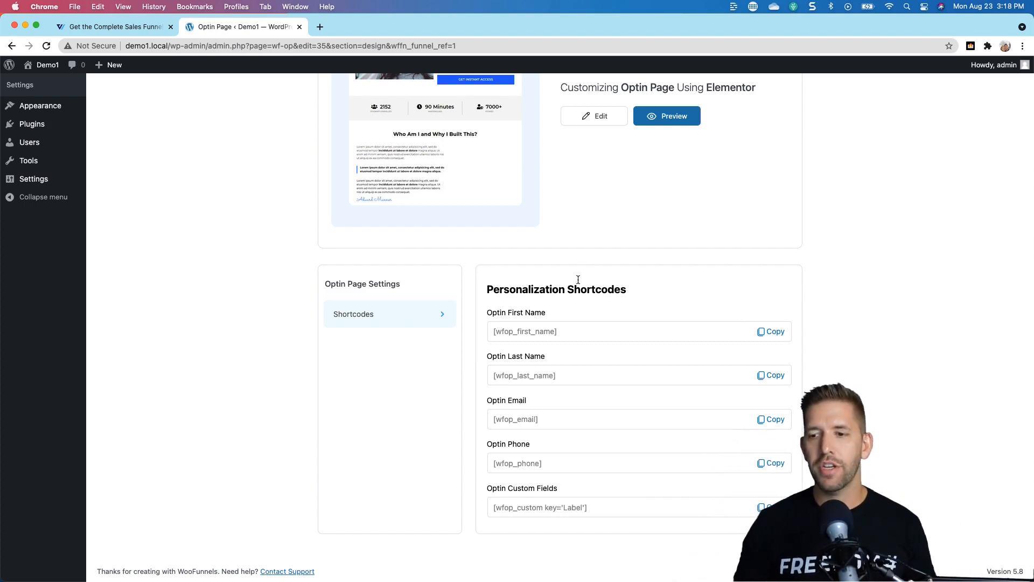
scroll(621, 271, "up", 2)
scroll(621, 275, "up", 3)
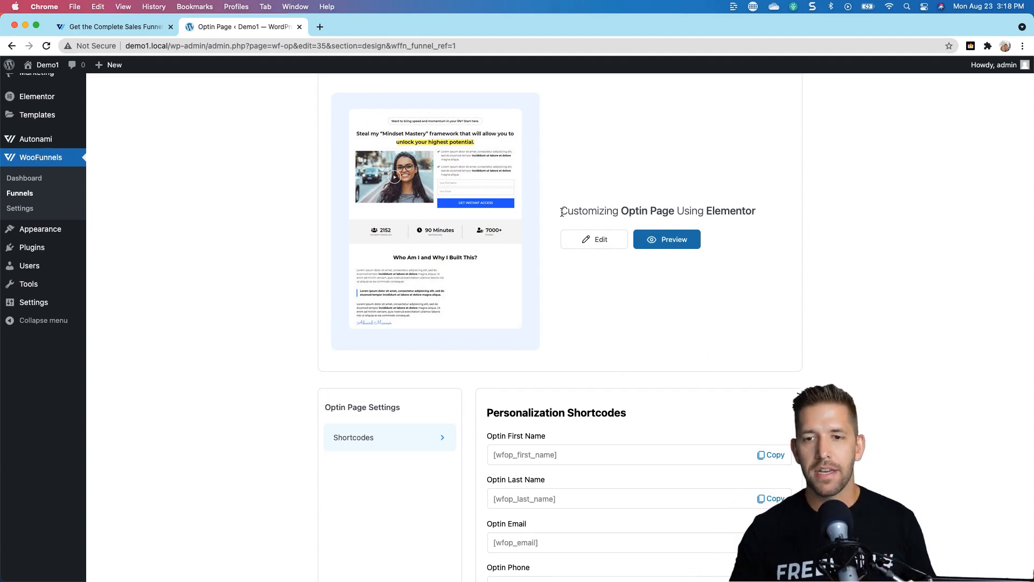
scroll(632, 179, "up", 4)
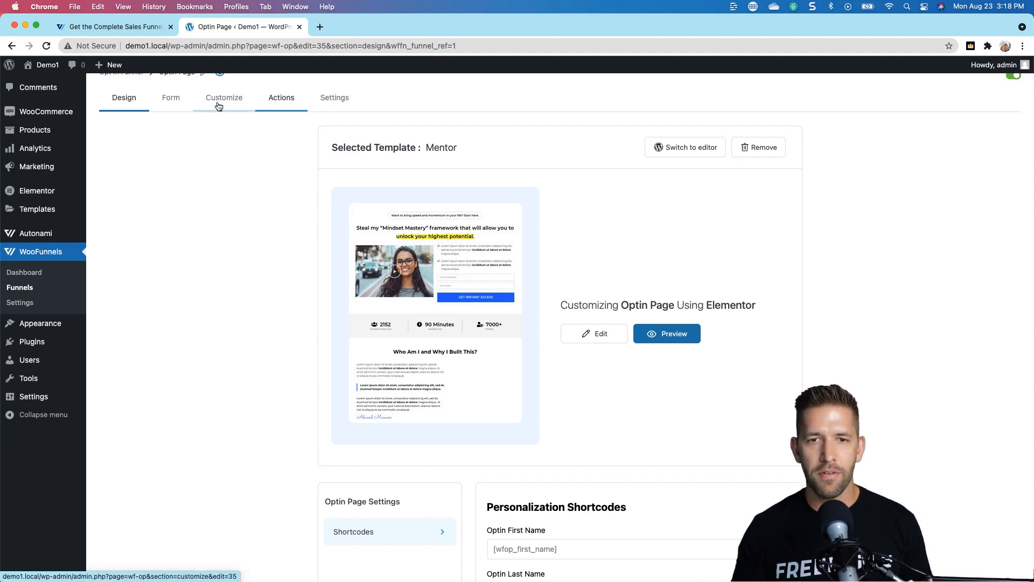
Remove the First Name field from the Optin Page's form and try the locked Phone Number field, without saving the form
left_click(171, 102)
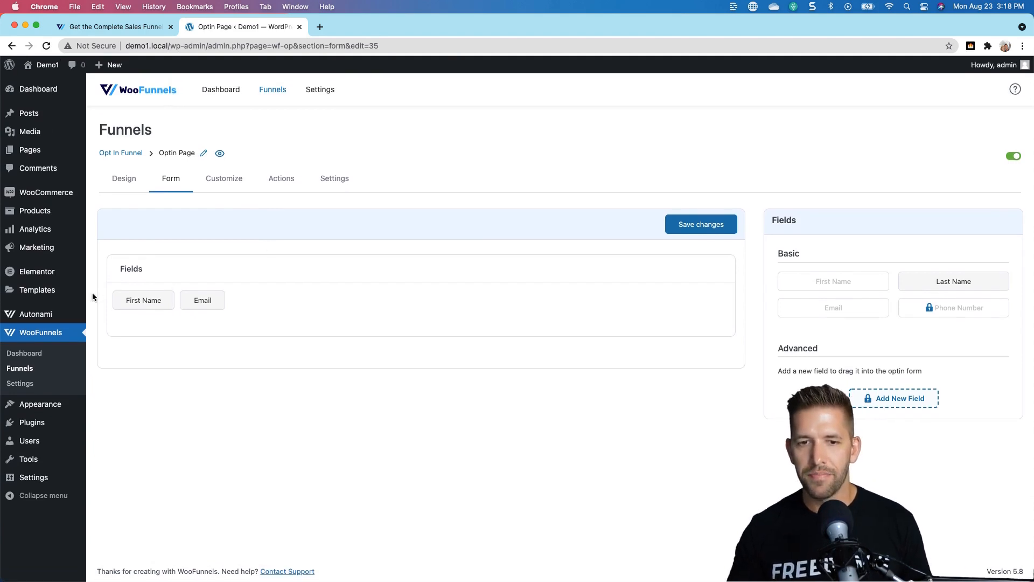
mouse_move(206, 310)
mouse_move(206, 309)
left_mouse_down()
mouse_move(167, 305)
mouse_move(196, 304)
left_mouse_up()
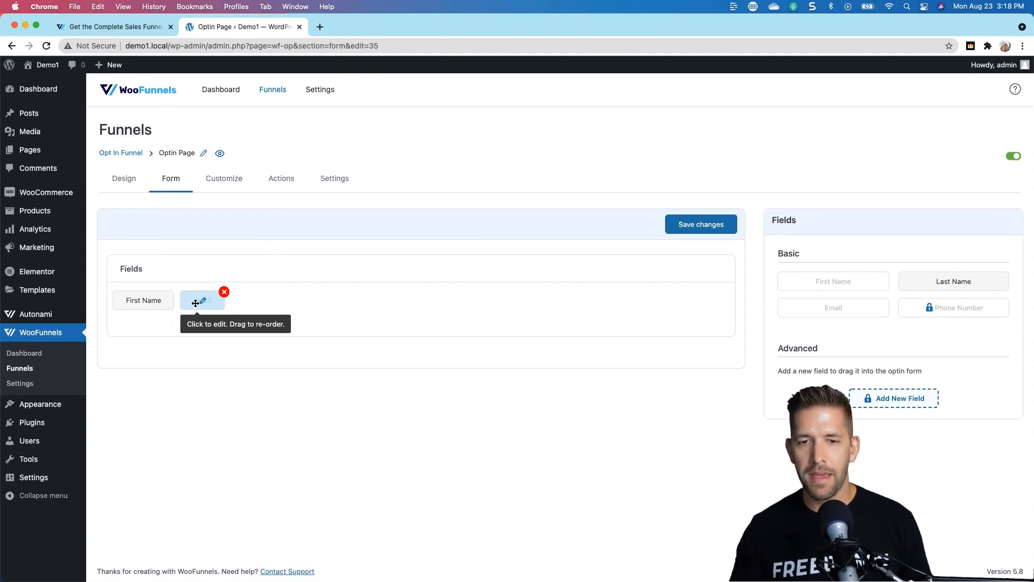
left_click(173, 292)
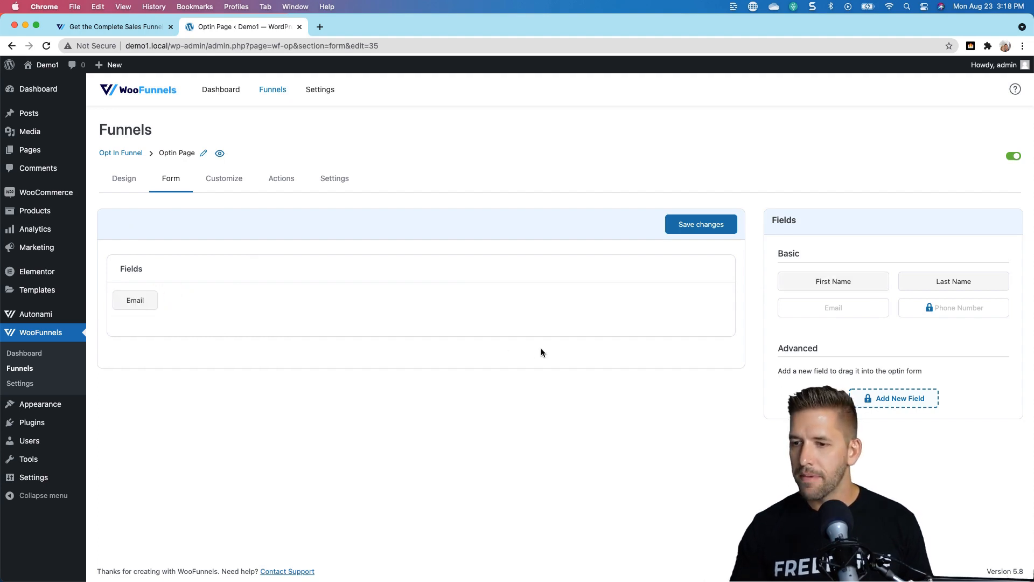
left_click(949, 309)
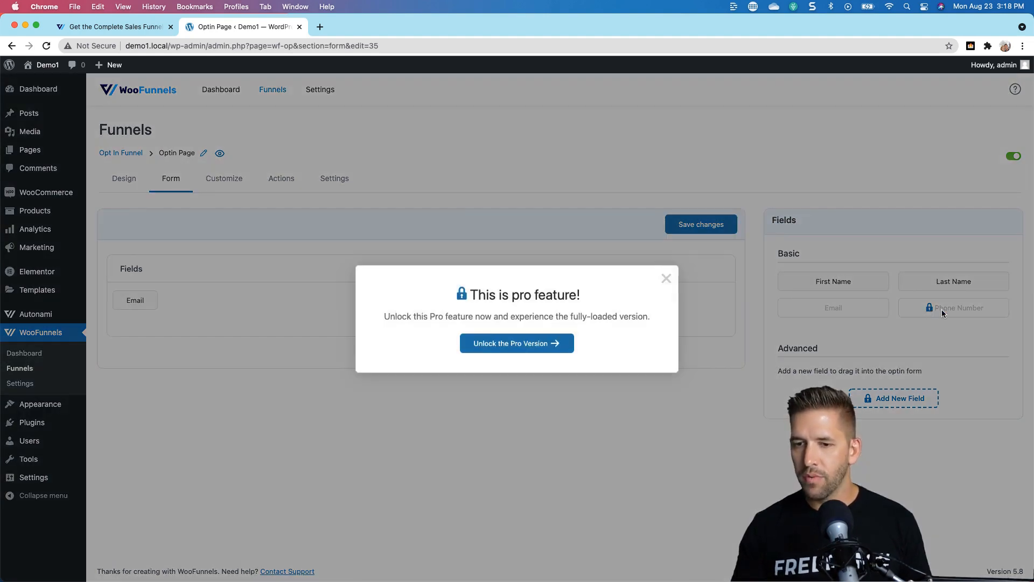
left_click(666, 280)
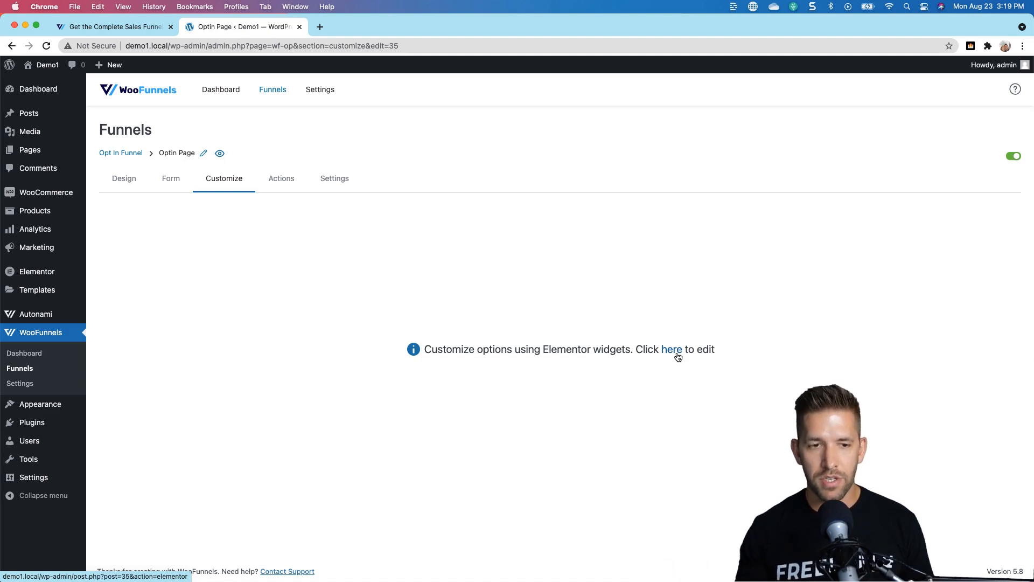
Enable the Optin Page's lead email notification, look through its subject and body, and disable it again
left_click(288, 181)
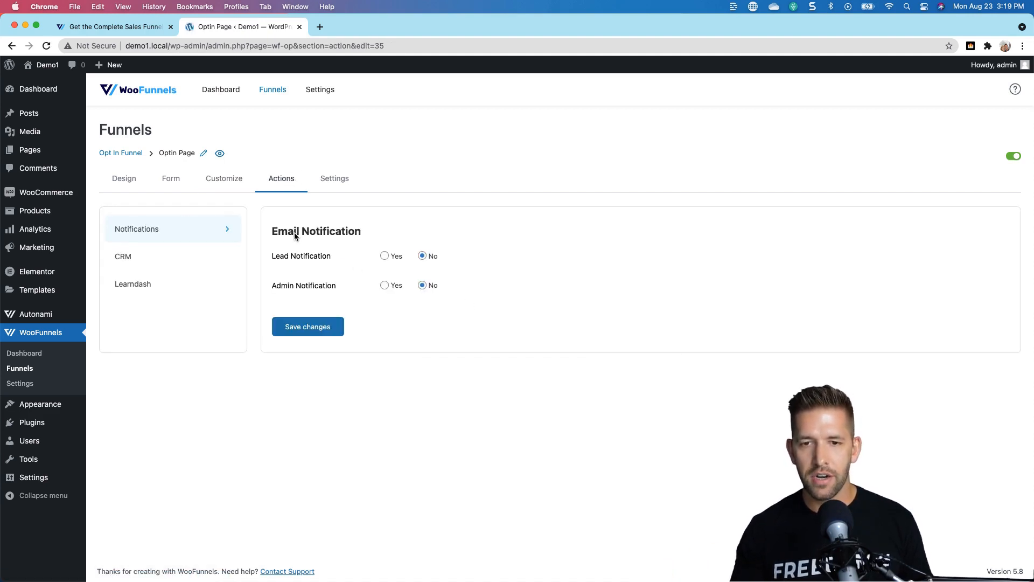
left_click(385, 256)
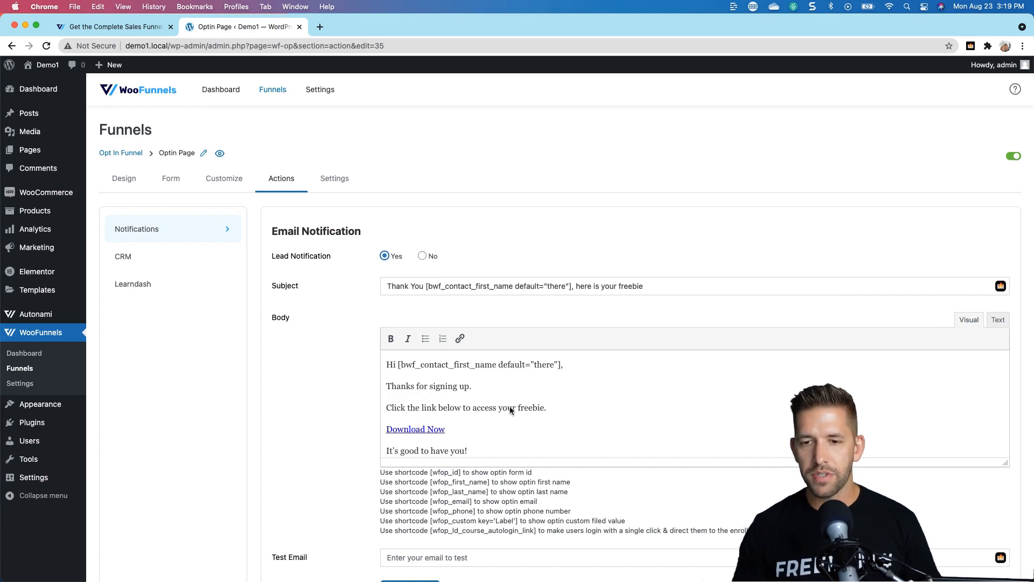
scroll(510, 411, "down", 5)
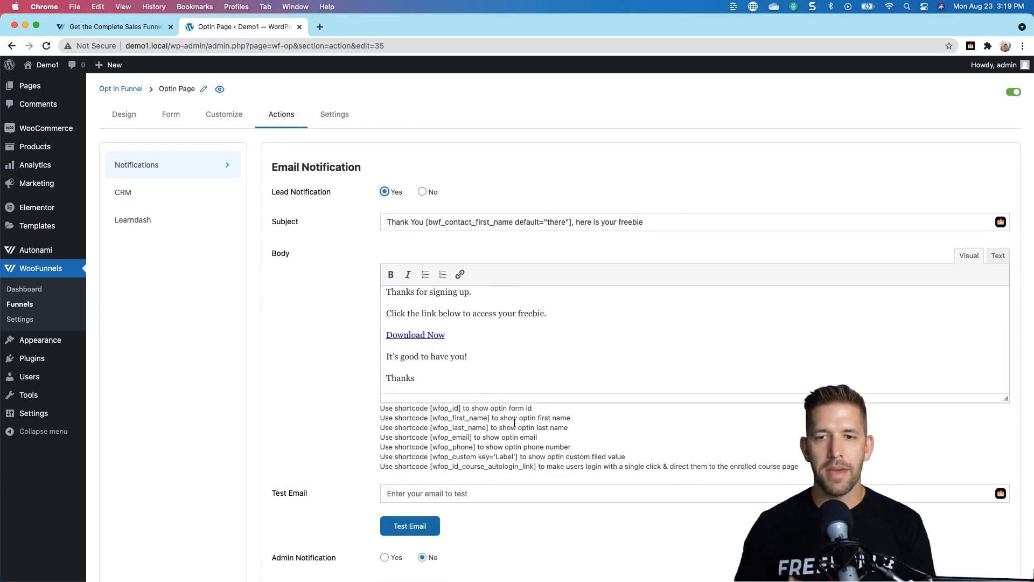
scroll(358, 324, "up", 3)
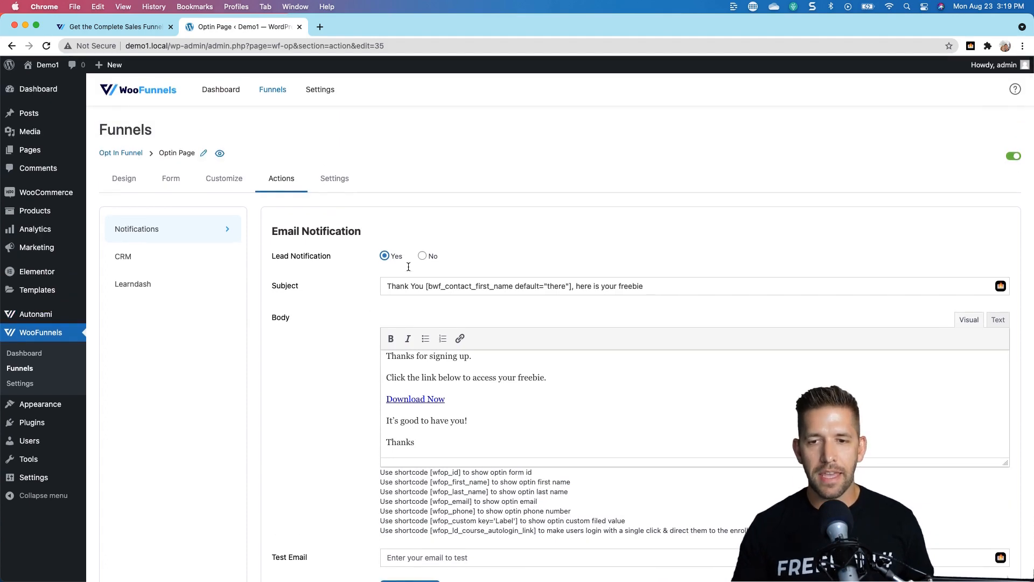
left_click(422, 257)
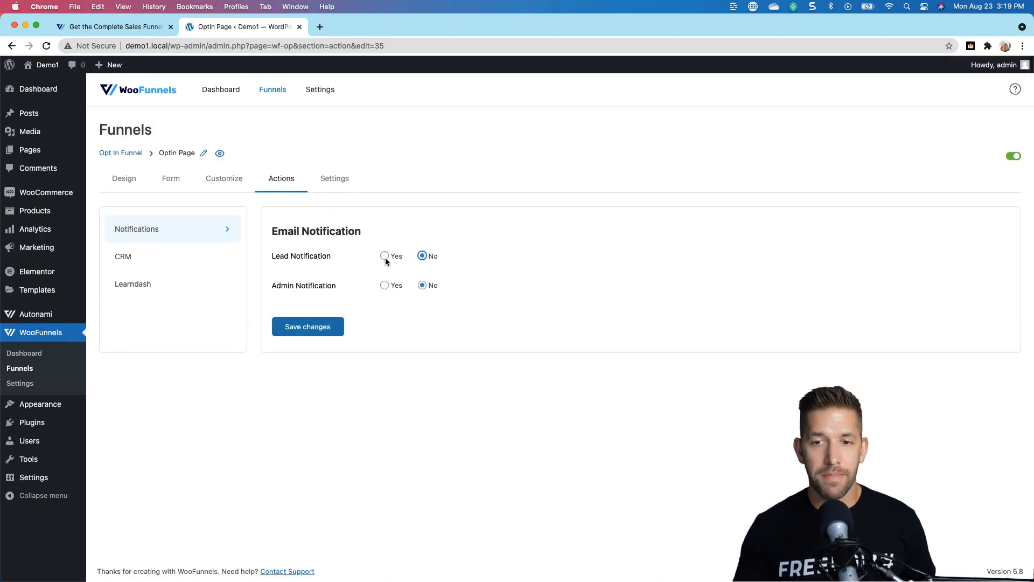
Switch the lead notification to Yes in the Optin Page's actions and examine the email template, its available shortcodes and the test email option
scroll(387, 263, "left", 5)
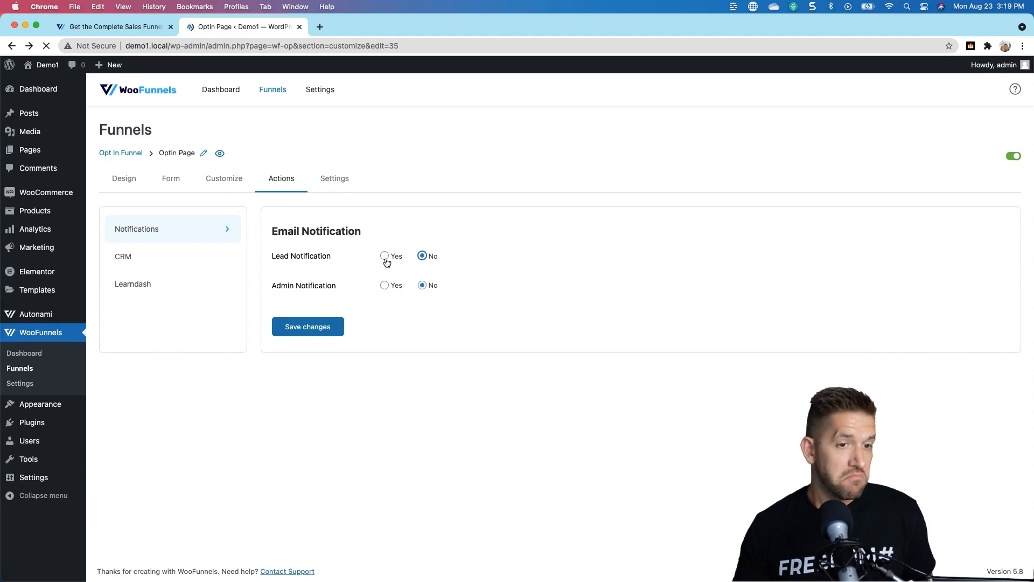
left_click(303, 192)
left_click(384, 256)
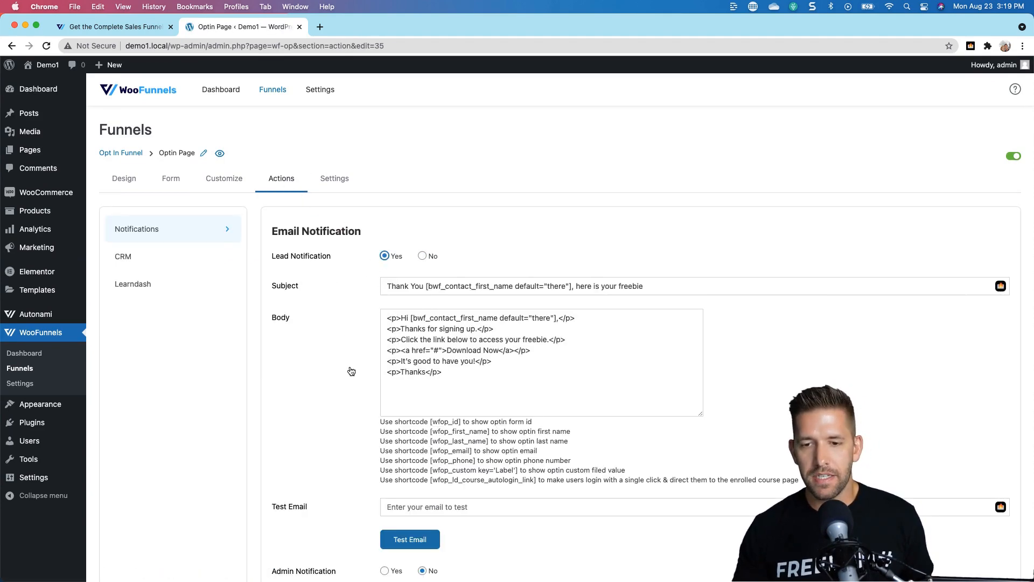
scroll(330, 411, "down", 3)
scroll(329, 412, "down", 2)
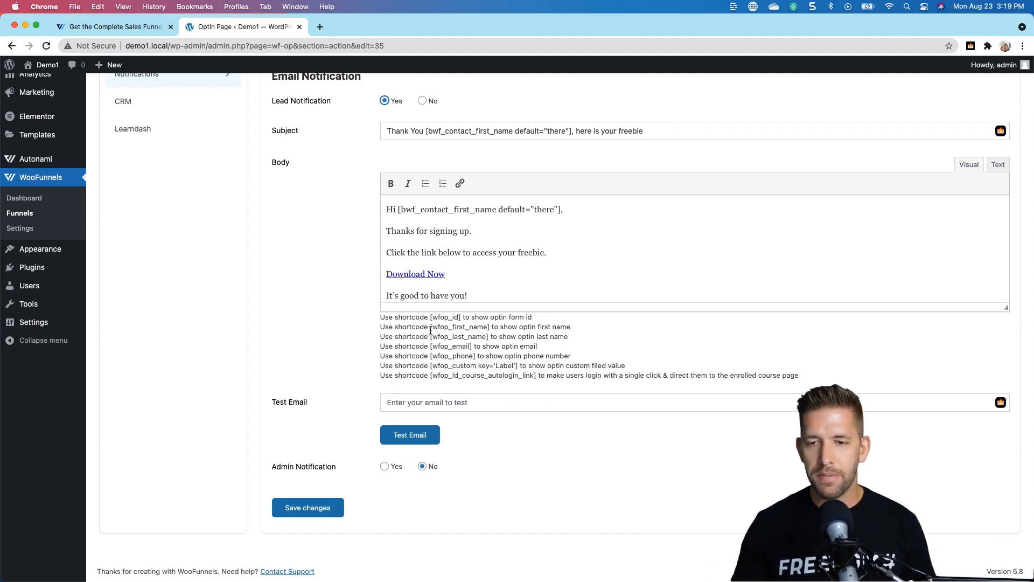
left_click_drag(430, 329, 494, 329)
left_click(343, 332)
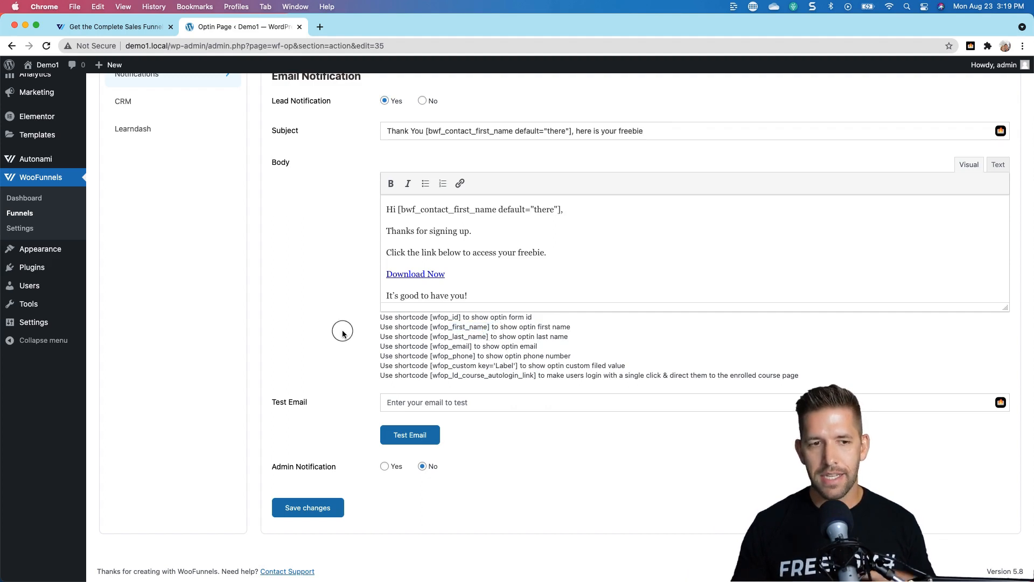
scroll(341, 331, "up", 5)
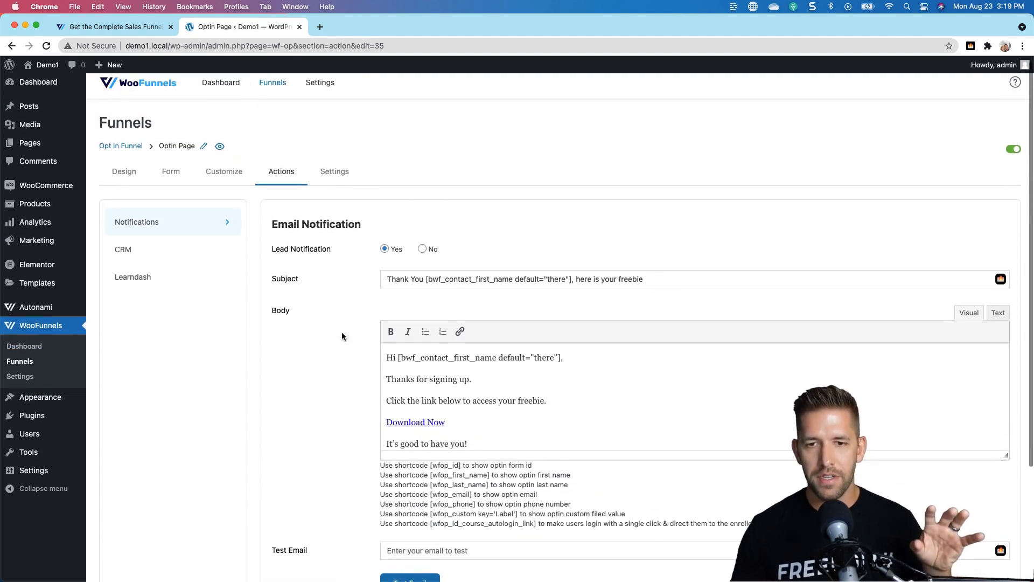
Check the CRM integration requirements in the Optin Page's actions
left_click(139, 253)
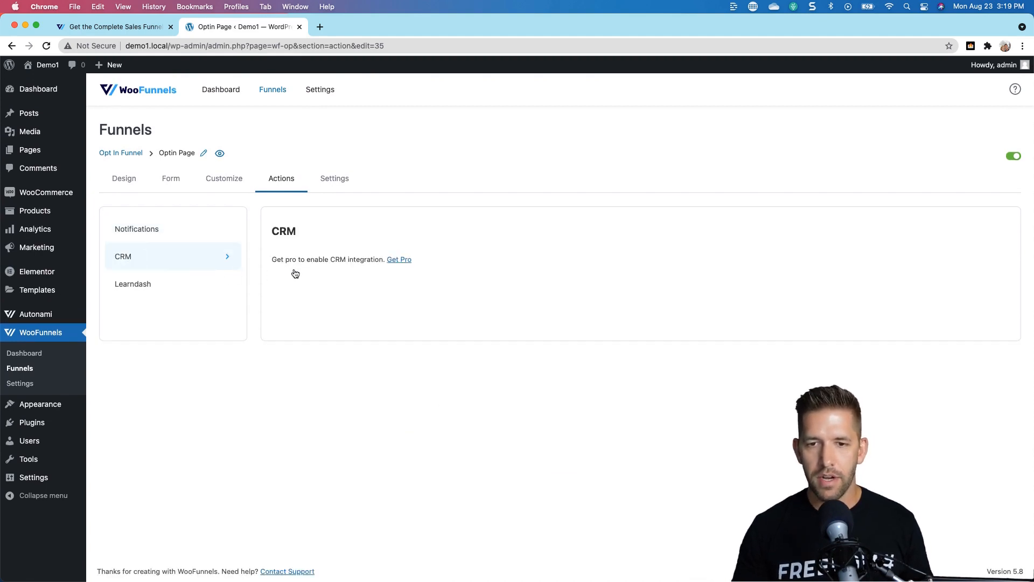
left_click_drag(331, 260, 381, 260)
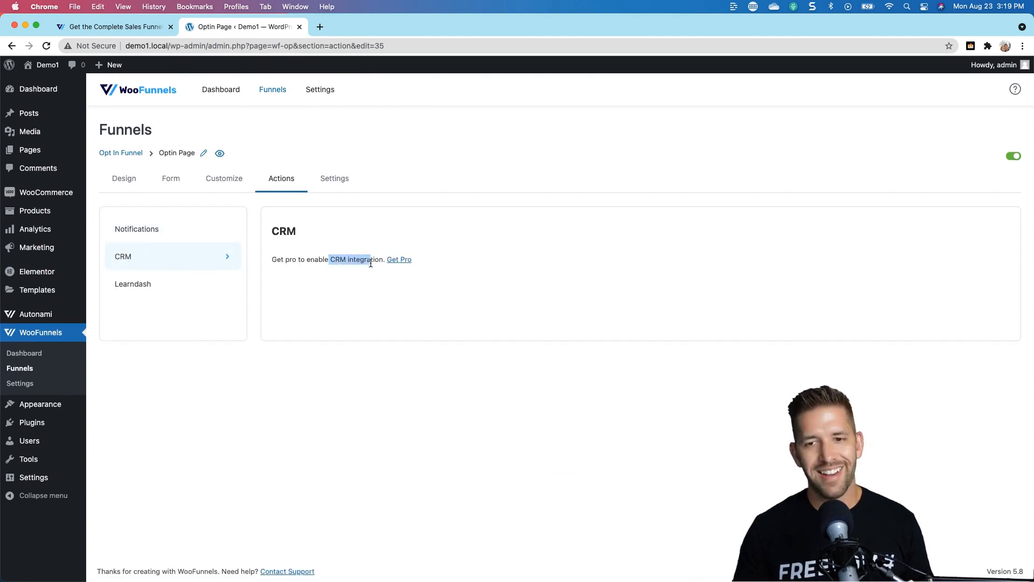
left_click(360, 281)
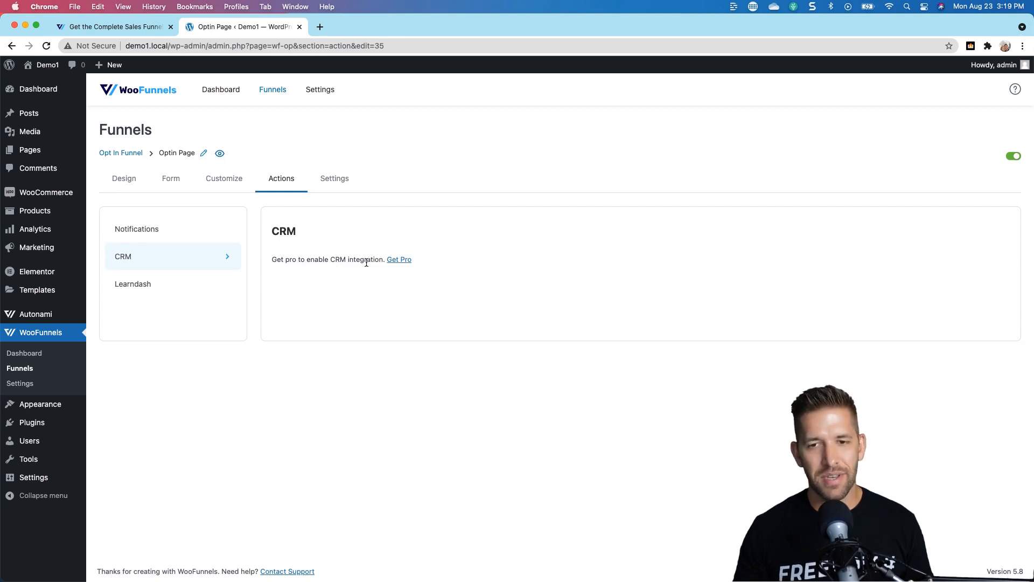
Look again through the Optin Page's form fields, customization, notification and CRM options, and open its settings
left_click(208, 183)
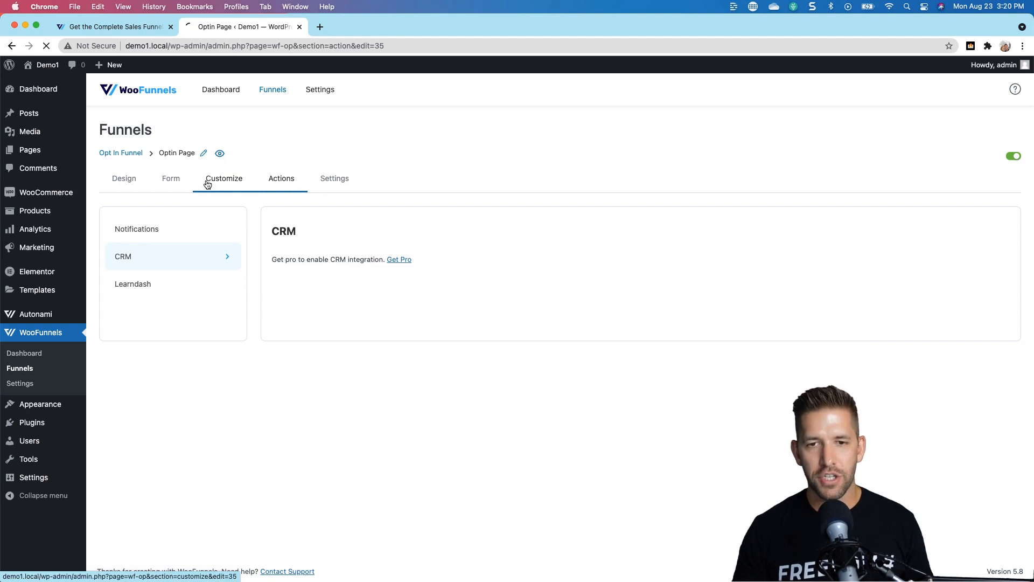
left_click(168, 183)
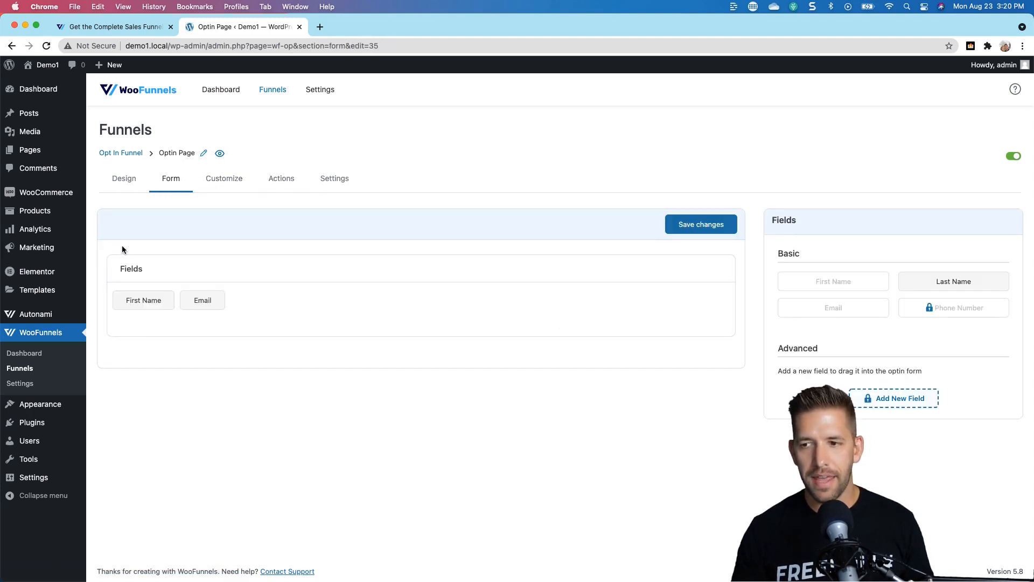
left_click(232, 182)
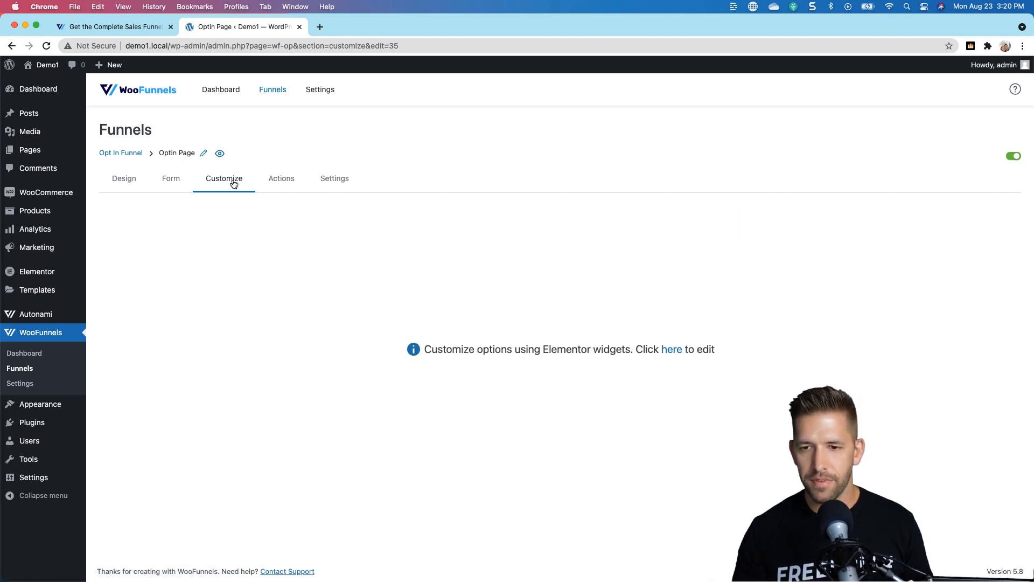
left_click(288, 179)
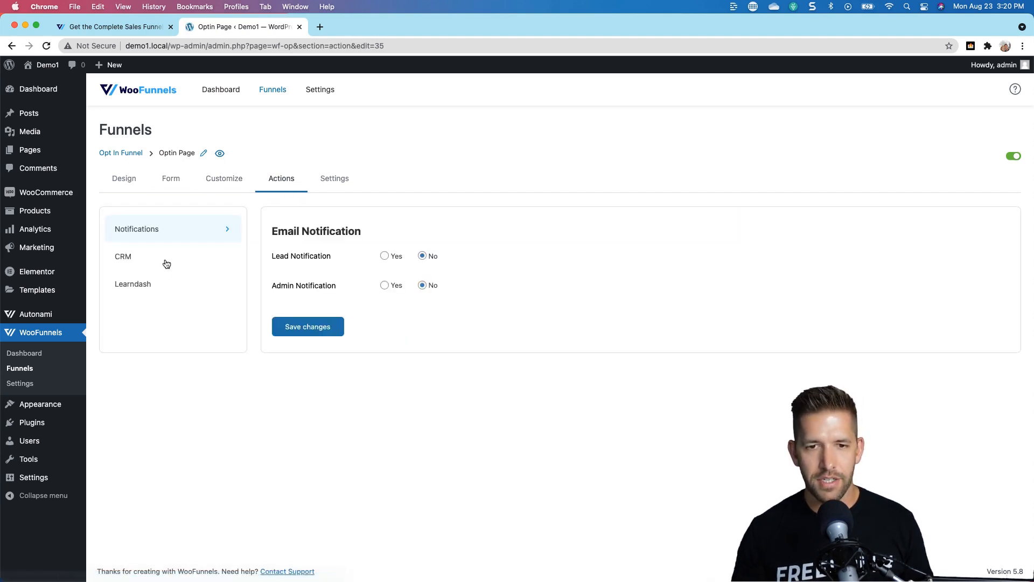
left_click(138, 257)
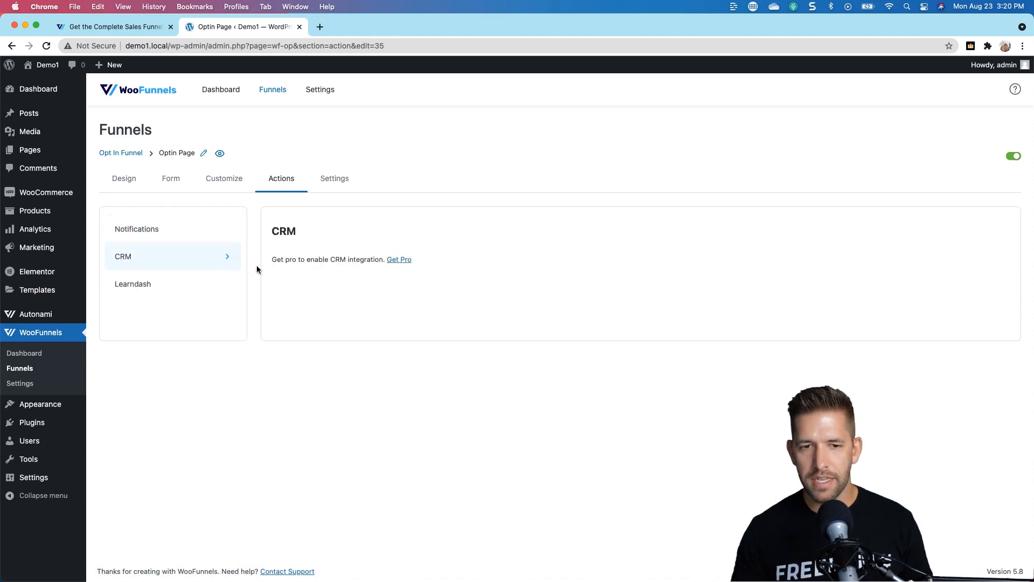
left_click(326, 183)
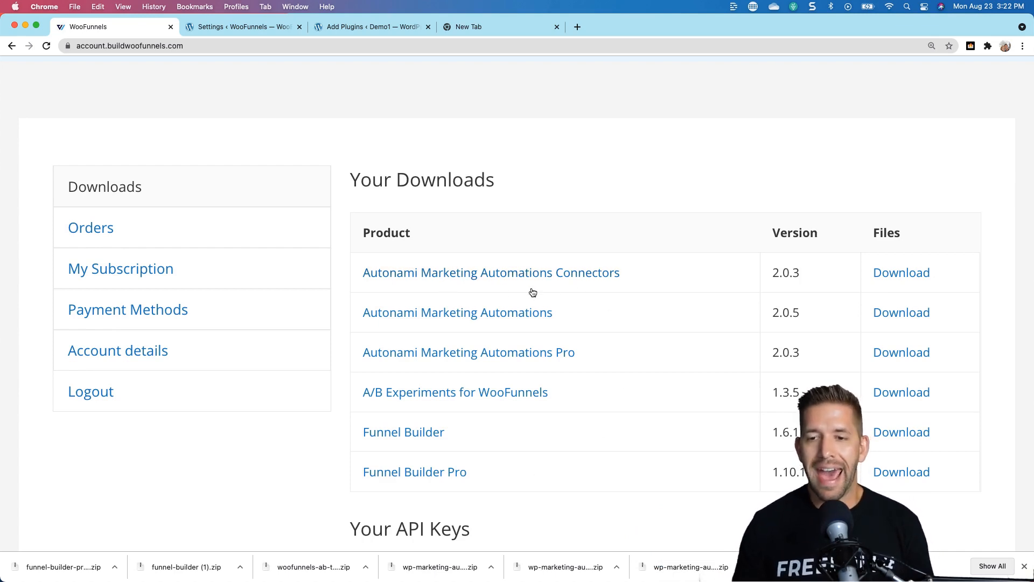
Review the downloadable plugins in the WooFunnels account, including Autonami Marketing Automations, its Pro version and A/B Experiments for WooFunnels
scroll(548, 288, "down", 1)
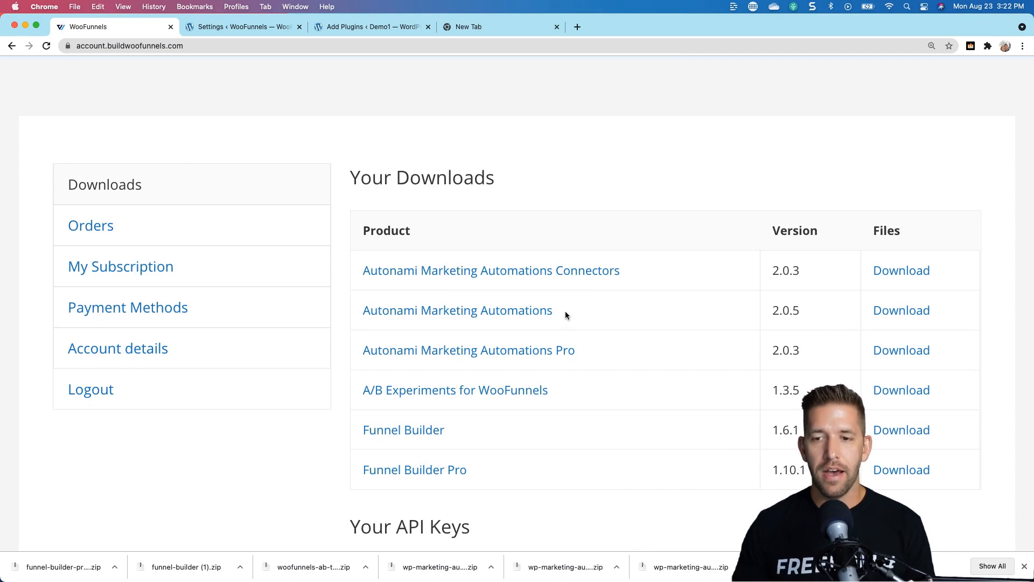
left_click_drag(555, 312, 362, 311)
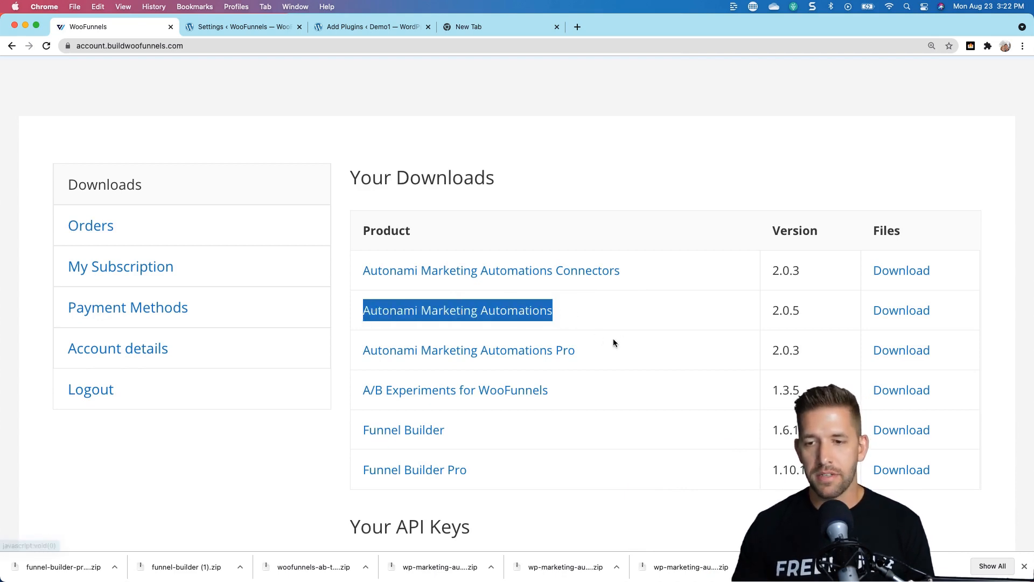
left_click_drag(600, 350, 399, 351)
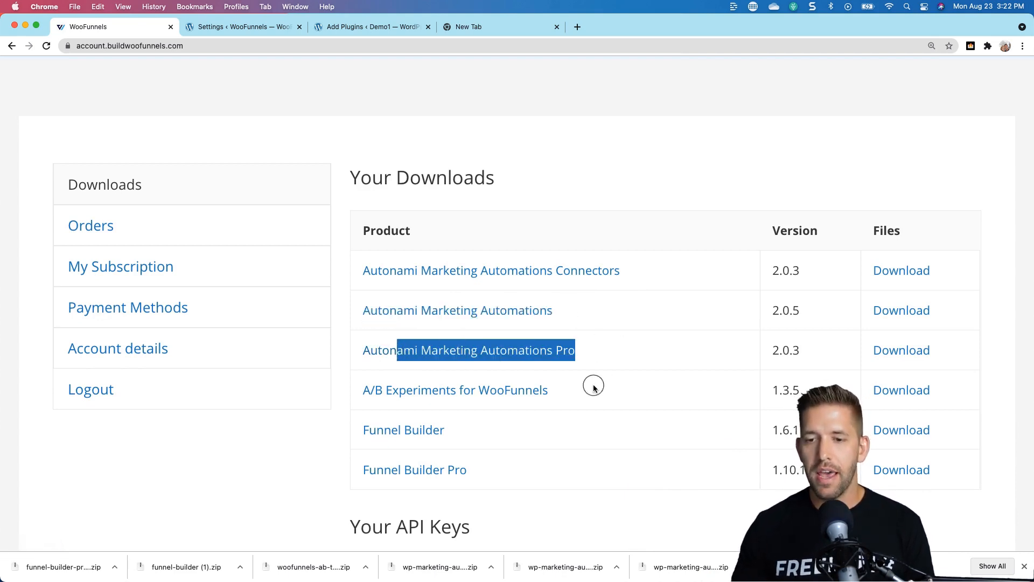
left_click_drag(594, 388, 358, 391)
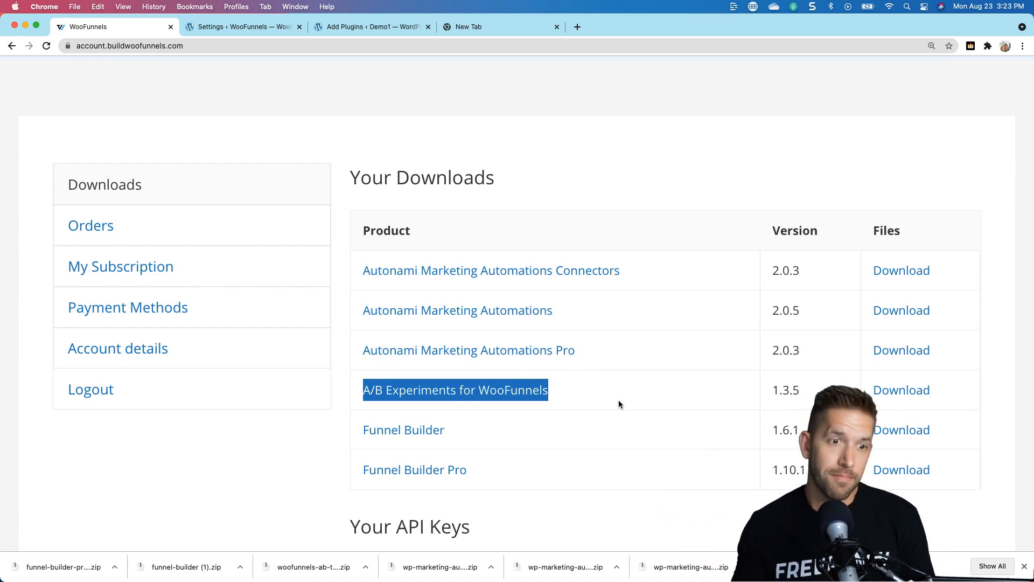
left_click(503, 425)
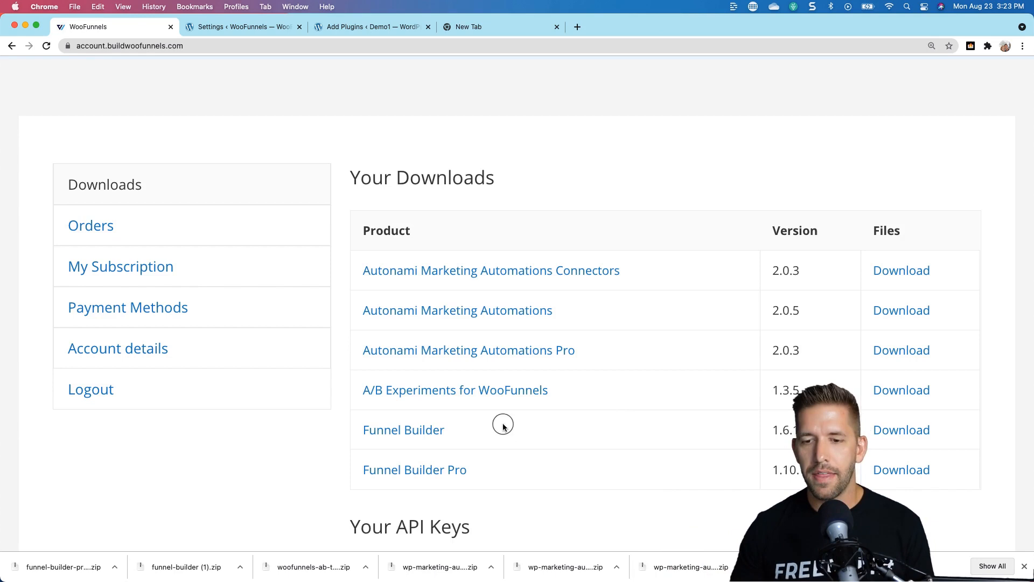
Review the Funnel Builder and Funnel Builder Pro entries among the WooFunnels account downloads
triple_click(455, 430)
left_click(484, 461)
triple_click(484, 462)
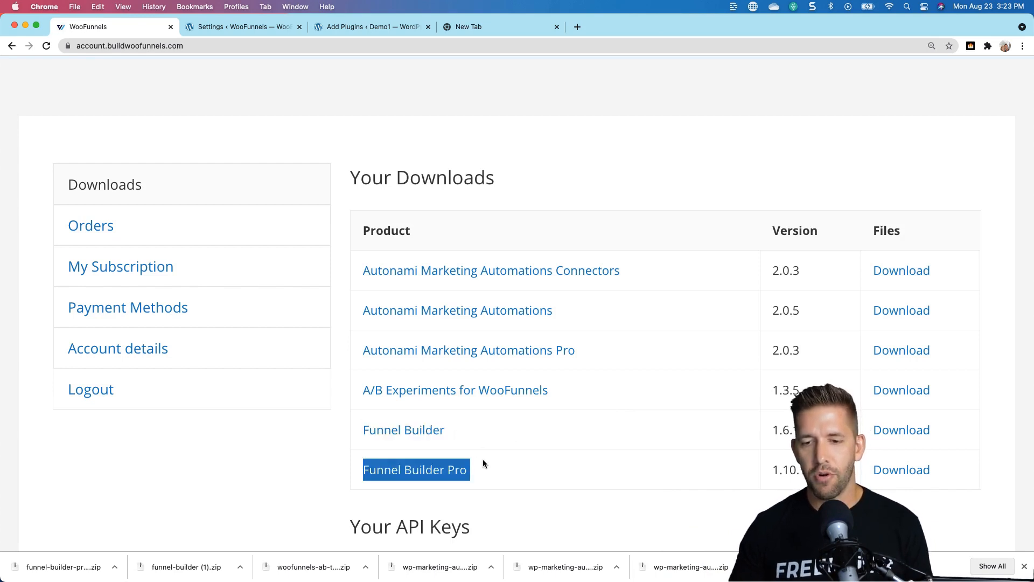
left_click(505, 465)
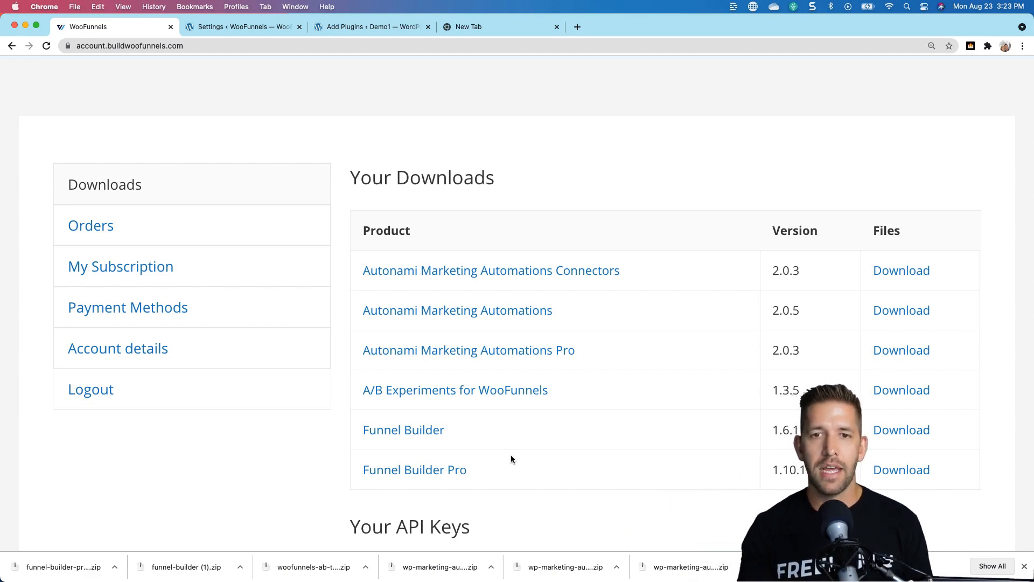
Upload a downloaded WooFunnels plugin zip to the Demo1 site and install it
left_click(375, 25)
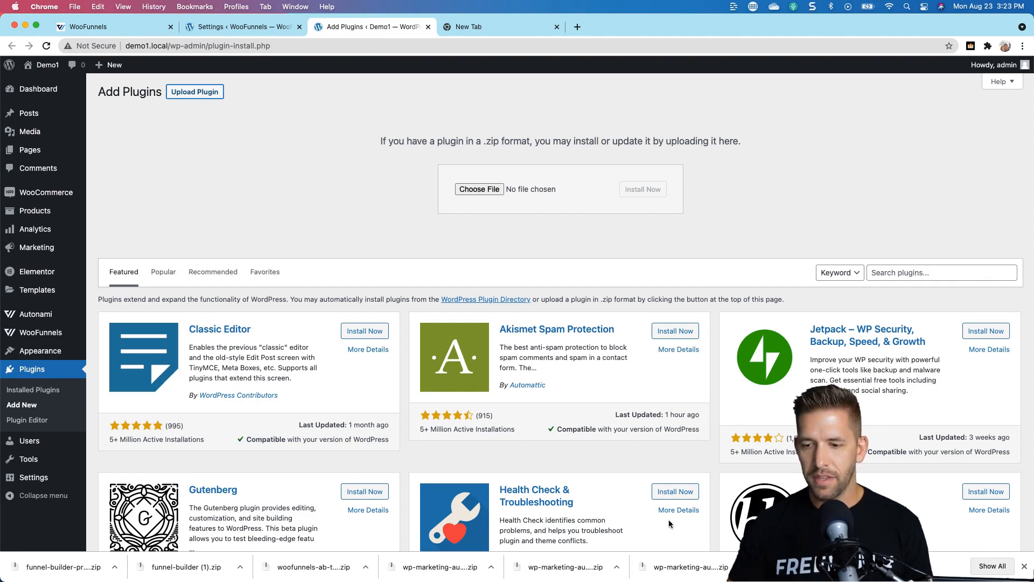
left_click_drag(686, 566, 480, 189)
left_click(656, 194)
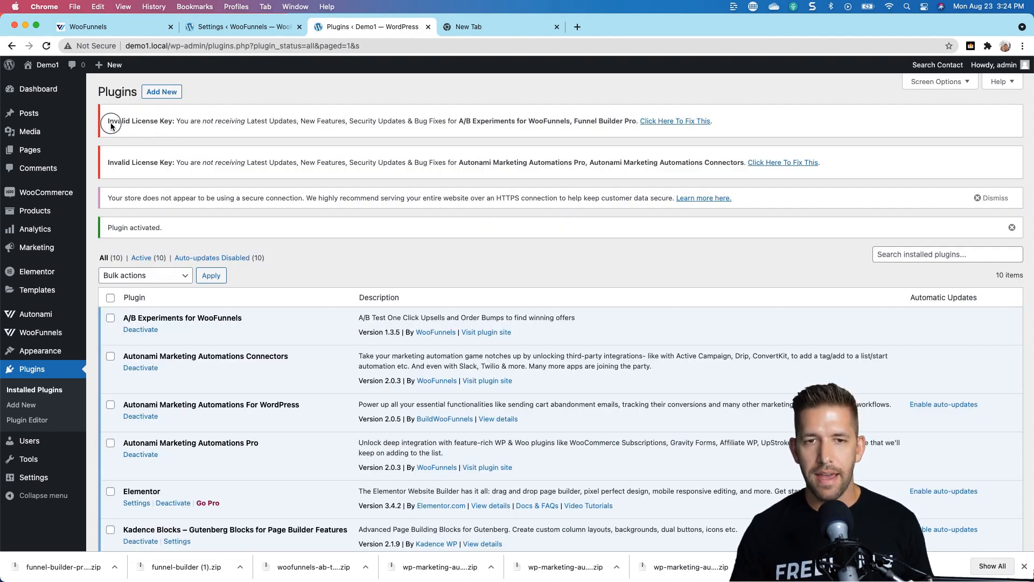
Read the invalid license notice for A/B Experiments for WooFunnels and Funnel Builder Pro, and follow its fix link
left_click_drag(105, 123, 226, 134)
left_click(226, 134)
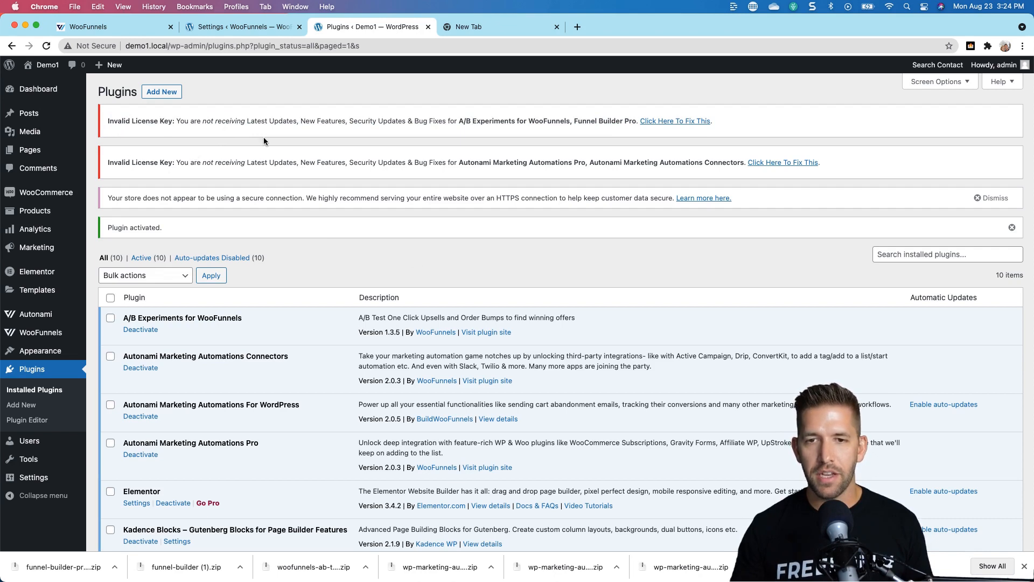
left_click(659, 128)
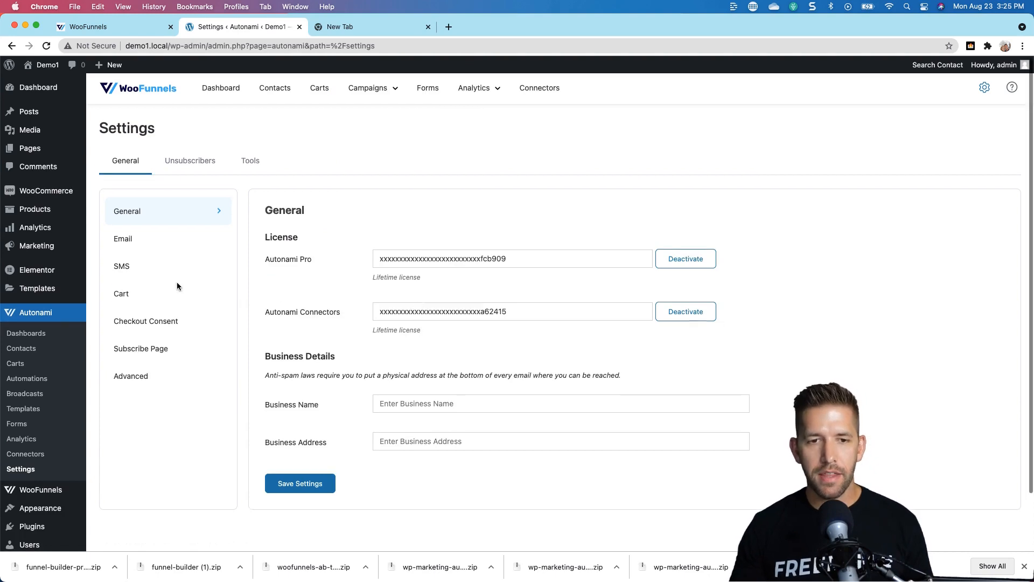
Look over the Autonami dashboard with its performance and contacts overview
left_click(35, 334)
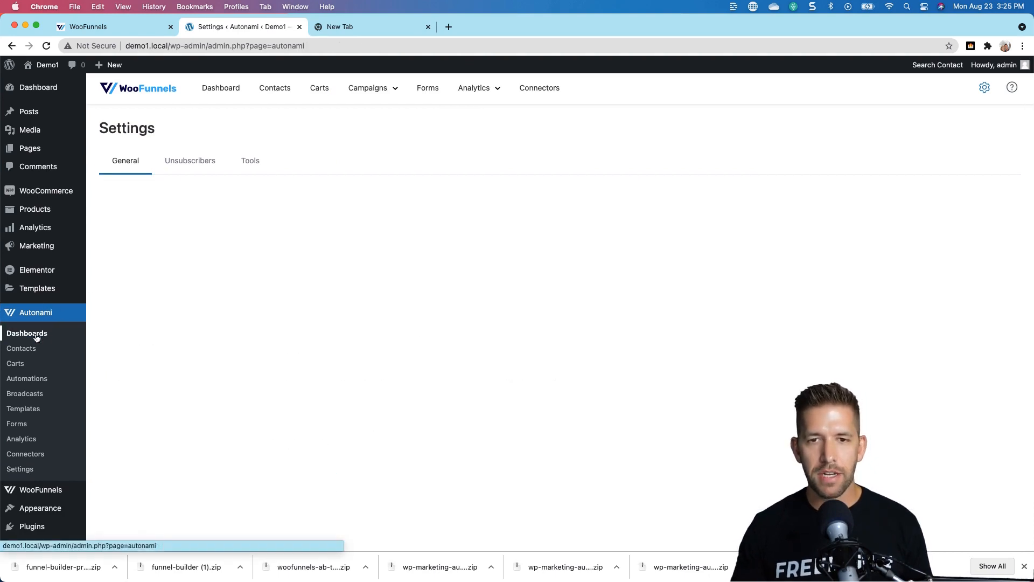
scroll(81, 350, "down", 3)
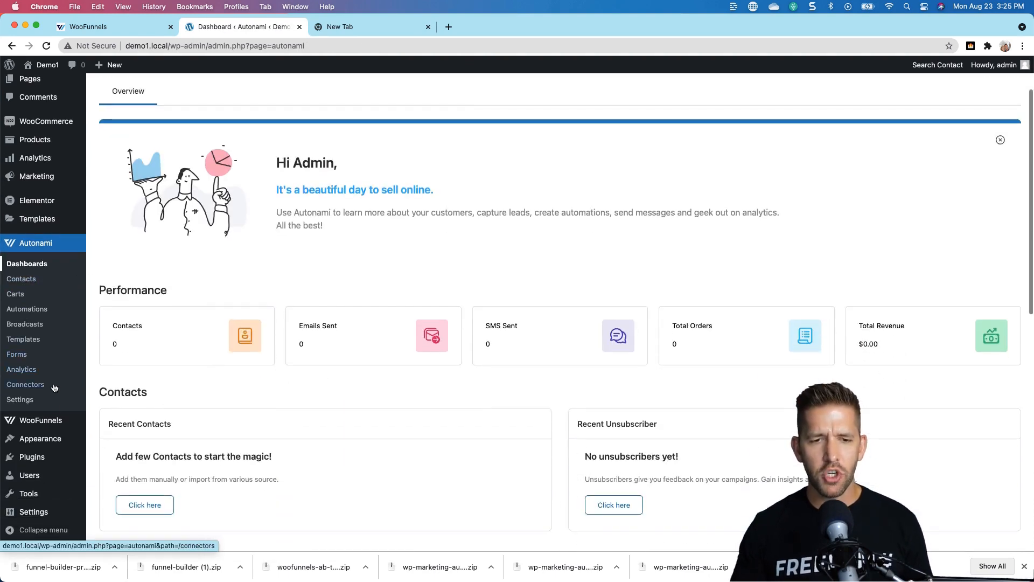
Open the Optin Page step of the Opt In Funnel and review its selected template and personalization shortcodes
mouse_move(44, 421)
left_click(113, 437)
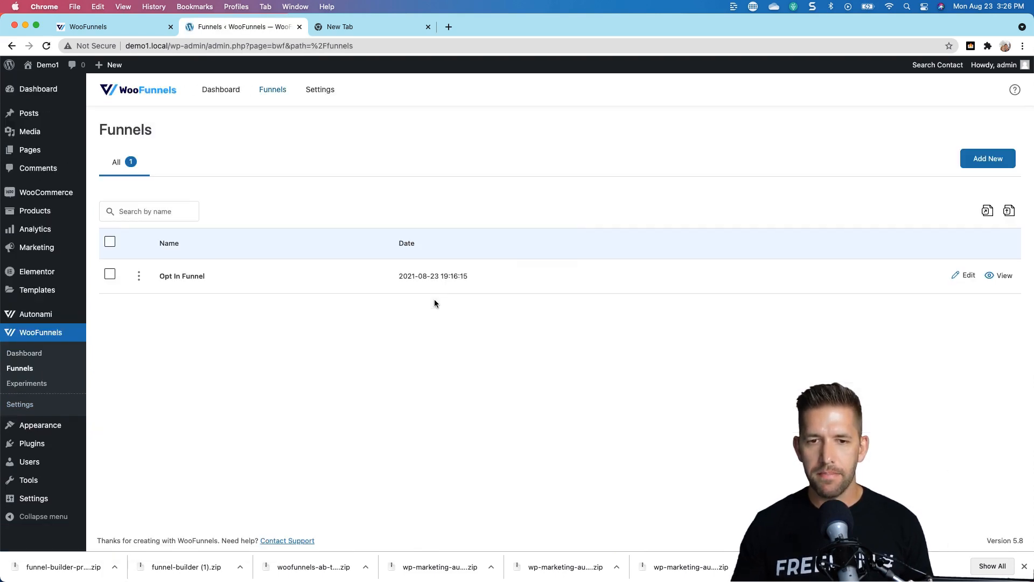
left_click(182, 276)
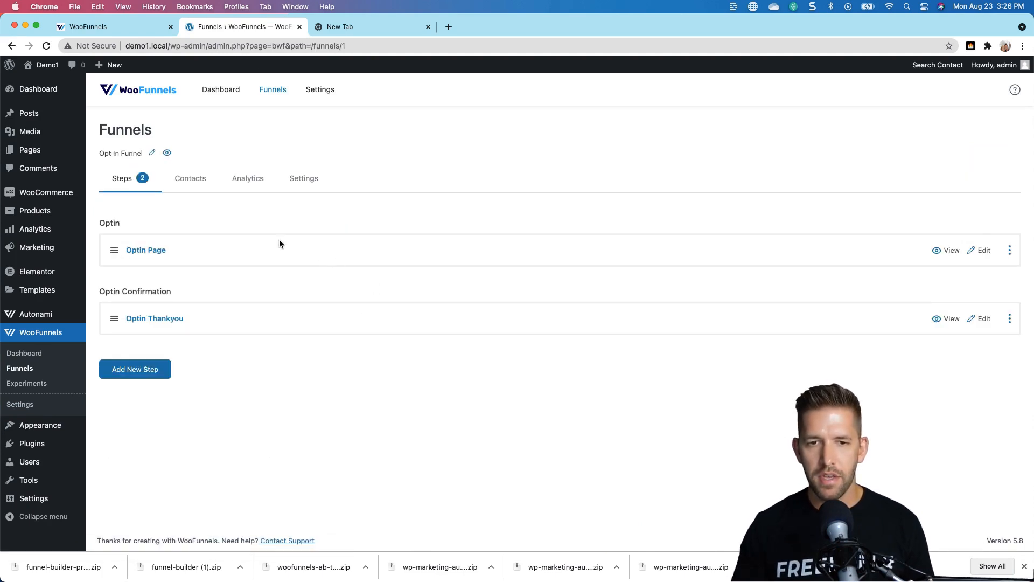
left_click(158, 251)
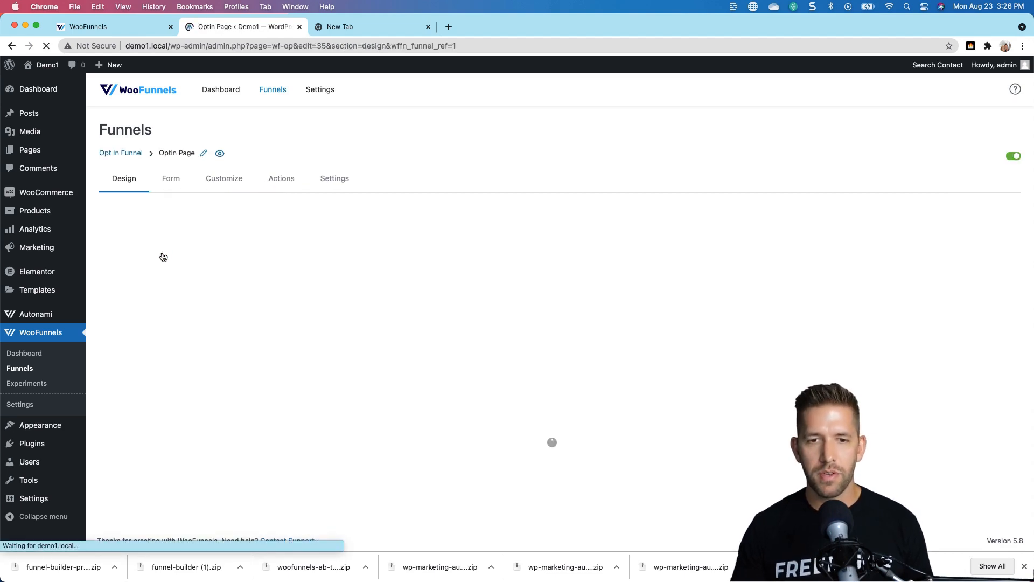
scroll(286, 297, "down", 2)
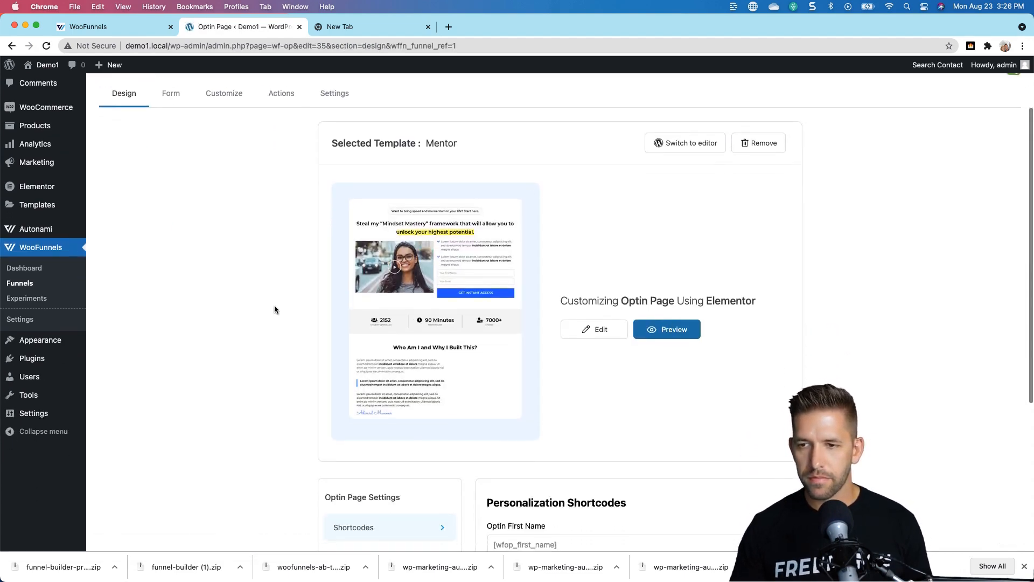
scroll(340, 312, "down", 5)
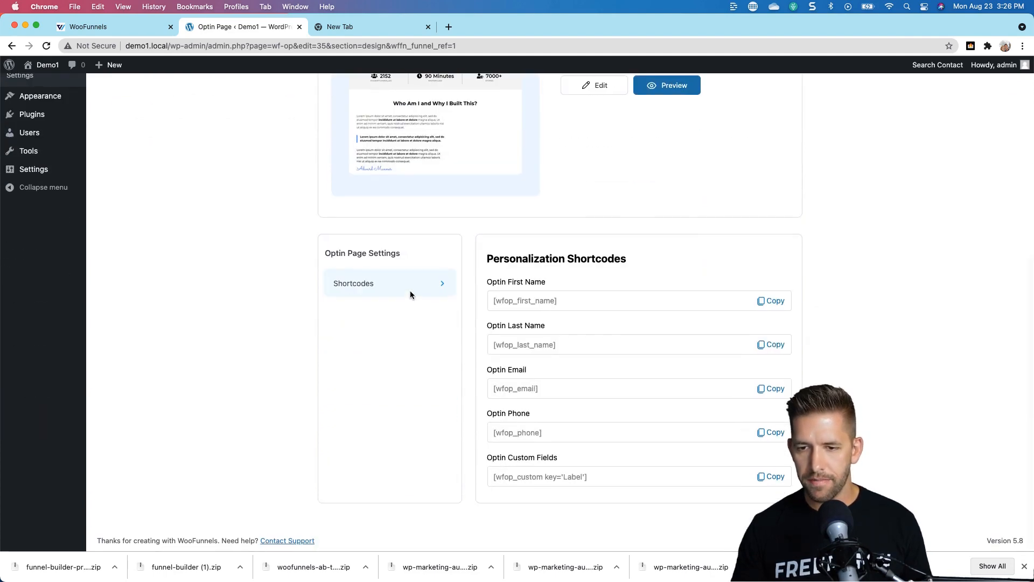
scroll(411, 302, "up", 6)
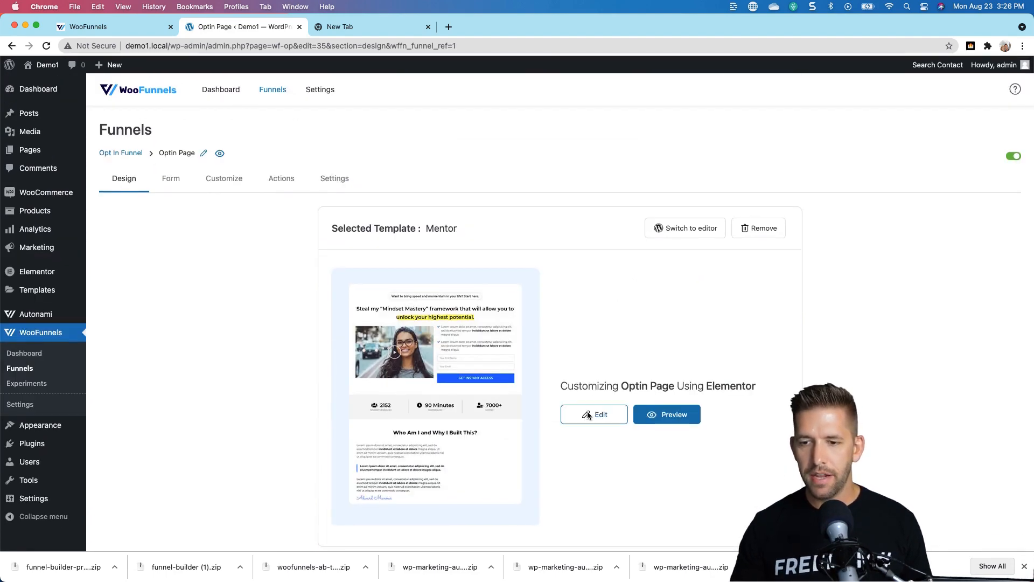
Open the Optin Page in the Elementor editor, close the default kit prompt and select the opt-in form
left_click(588, 415)
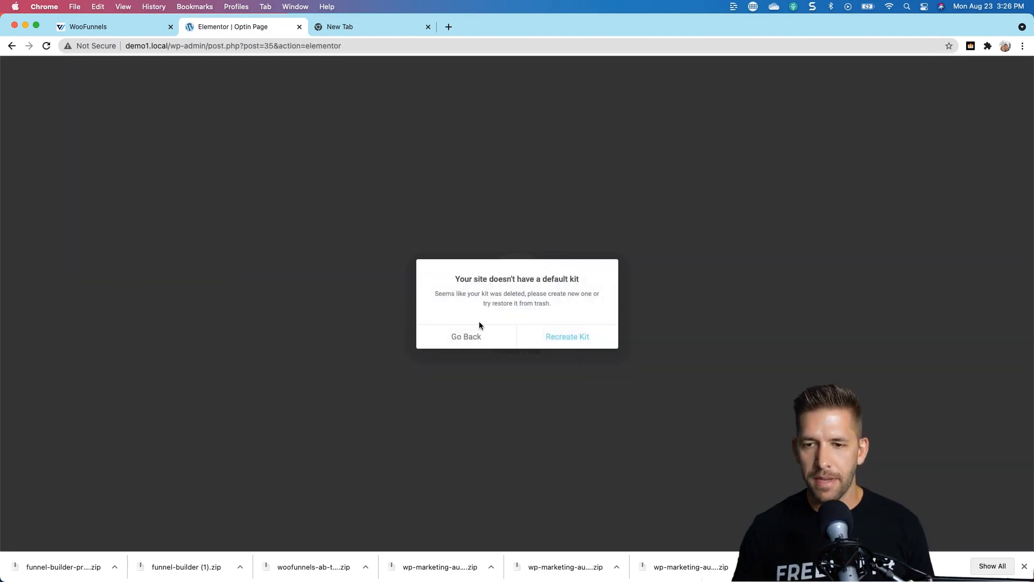
left_click(468, 333)
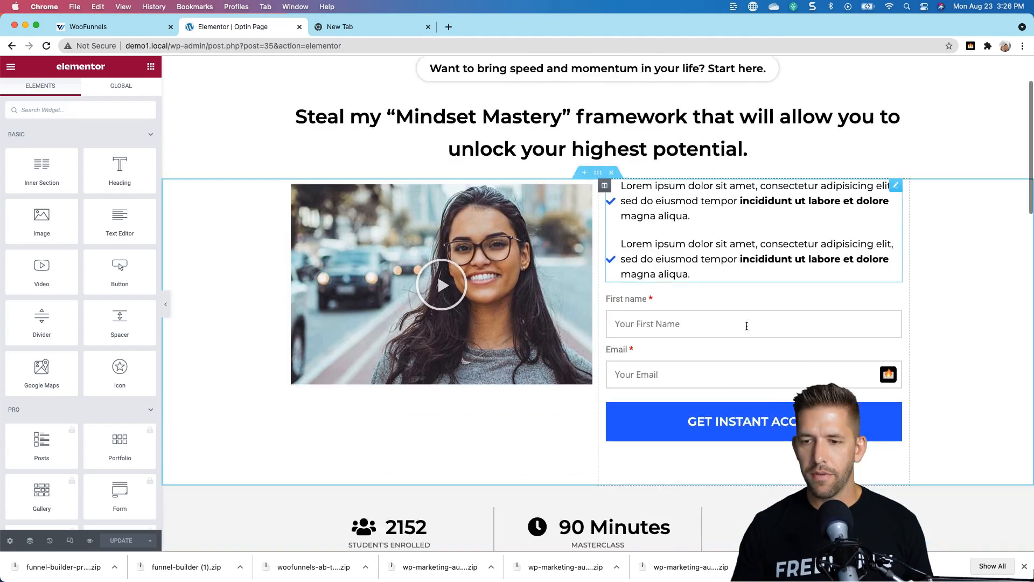
scroll(747, 326, "down", 1)
left_click(677, 291)
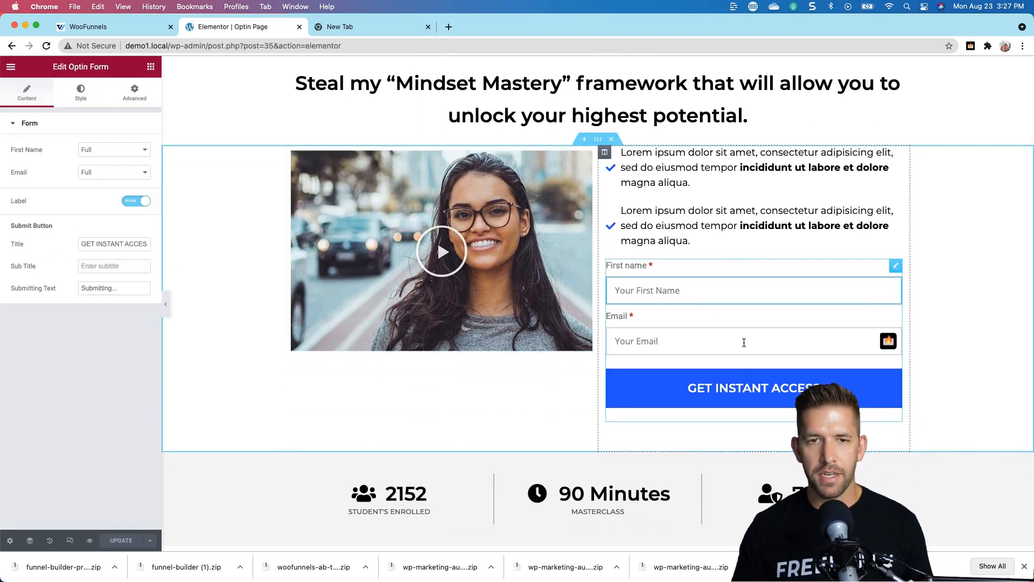
Add the WooFunnels Optin Popup widget directly above the opt-in form on the page
left_click(151, 66)
scroll(71, 304, "down", 3)
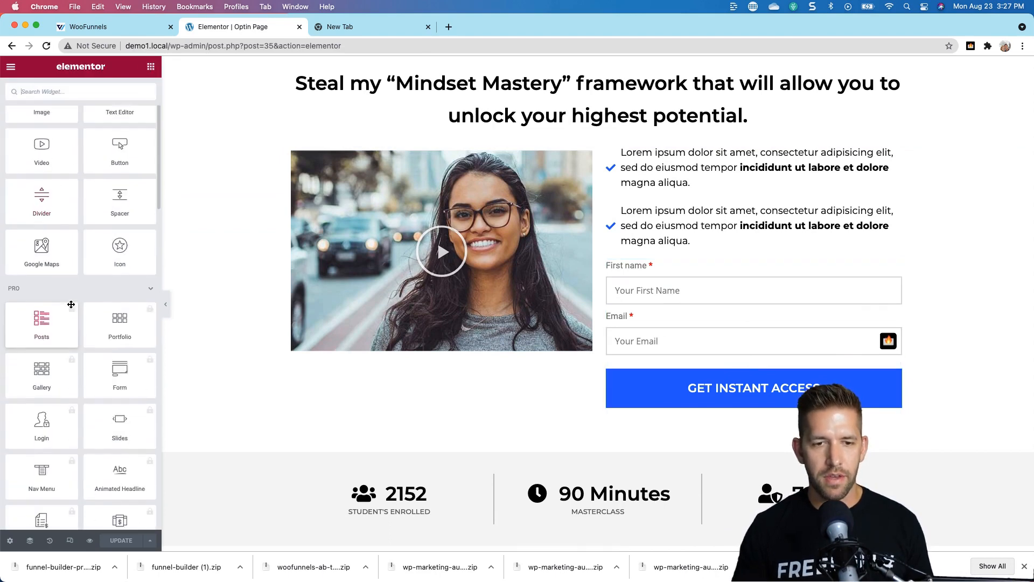
scroll(71, 304, "down", 10)
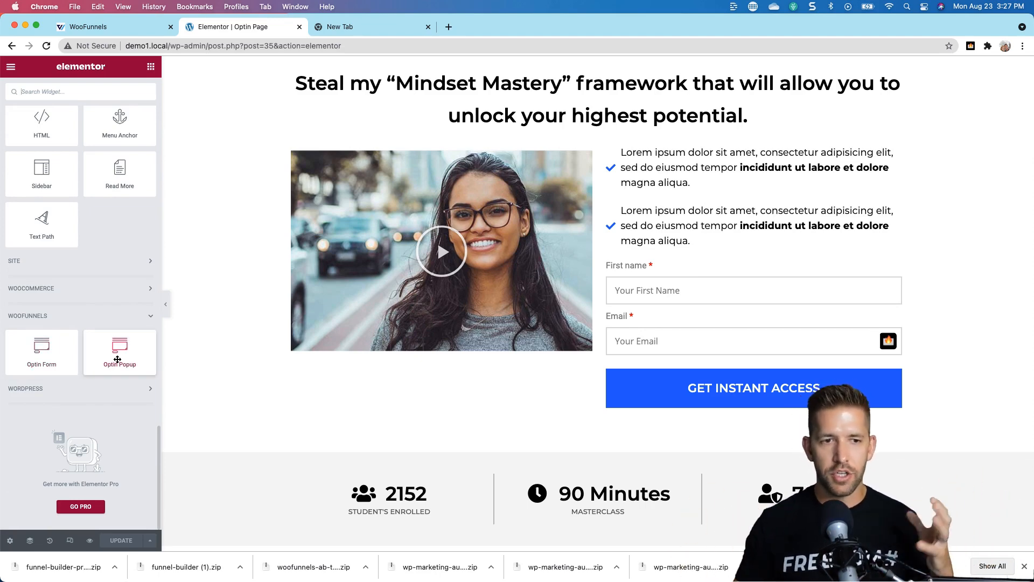
left_click_drag(122, 364, 669, 294)
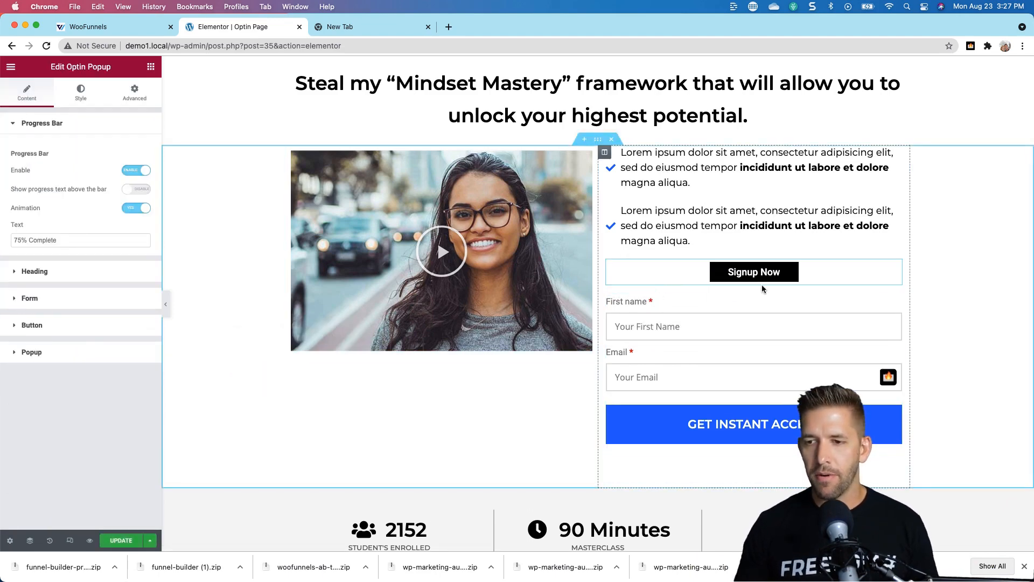
Give the Optin Popup's button the global Accent background color and a width of 37%
left_click(81, 96)
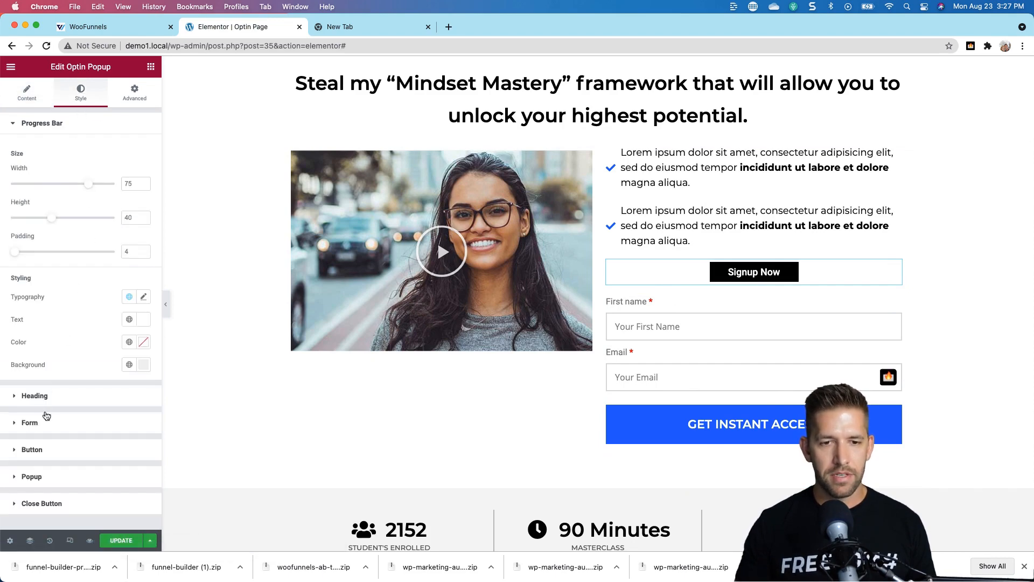
left_click(41, 447)
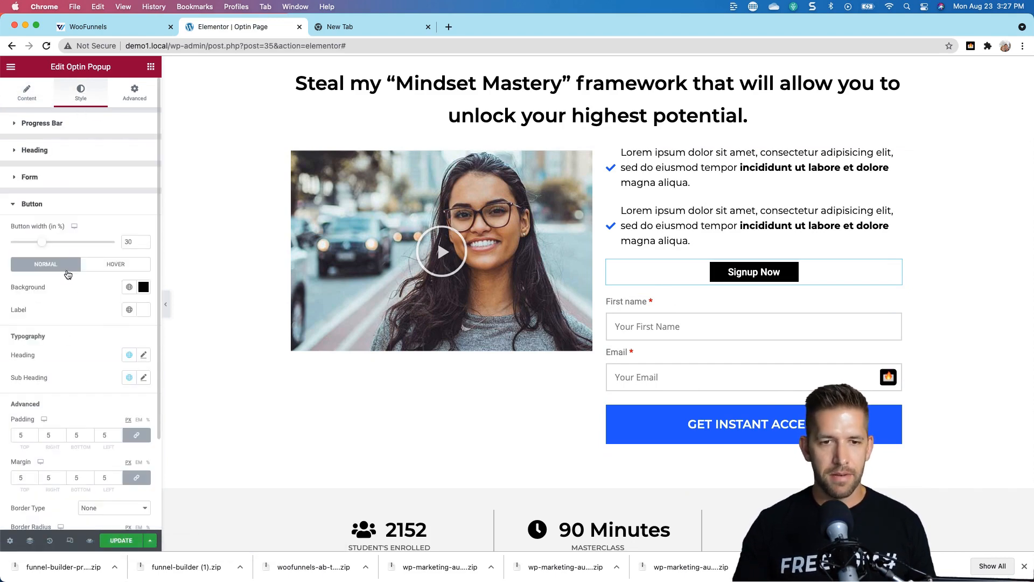
left_click(129, 286)
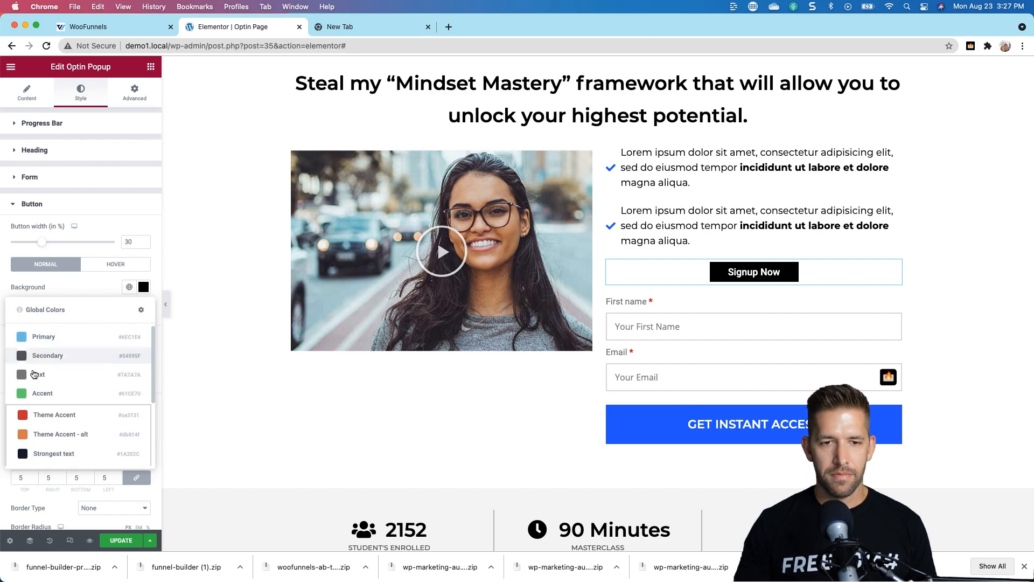
left_click(34, 394)
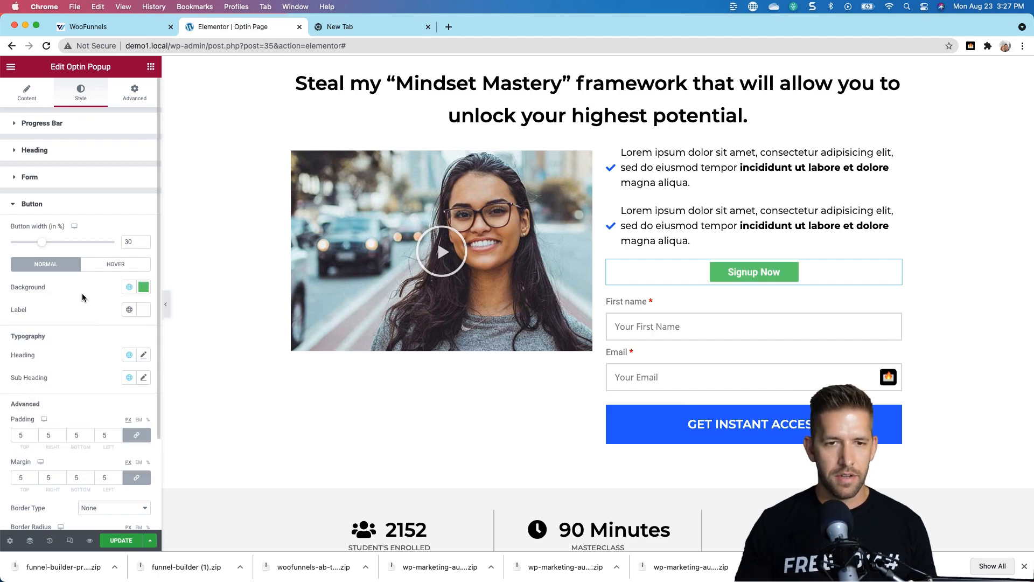
left_click_drag(44, 245, 49, 243)
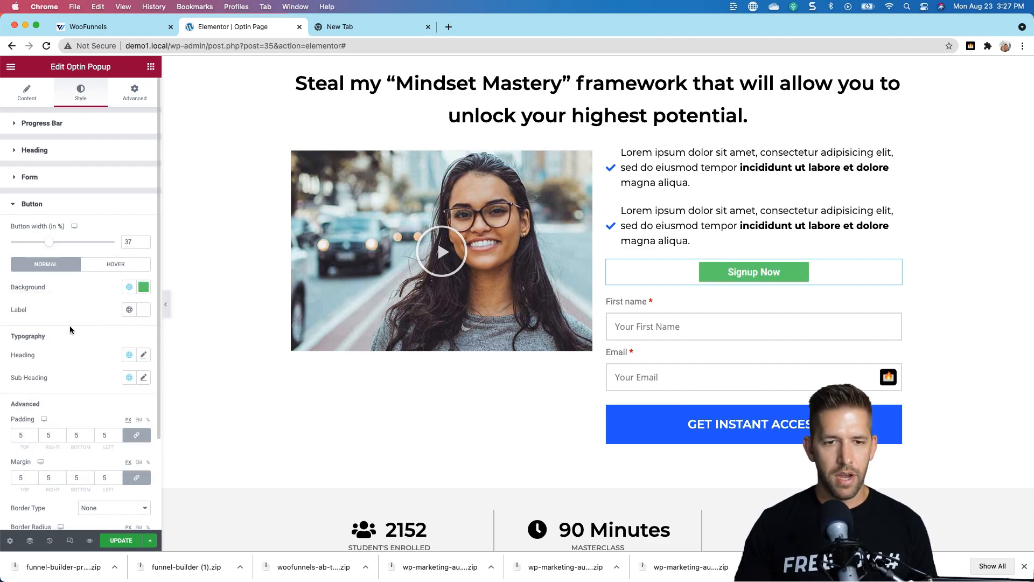
Examine the Optin Popup's content options for the progress bar, button and popup effect
left_click(27, 91)
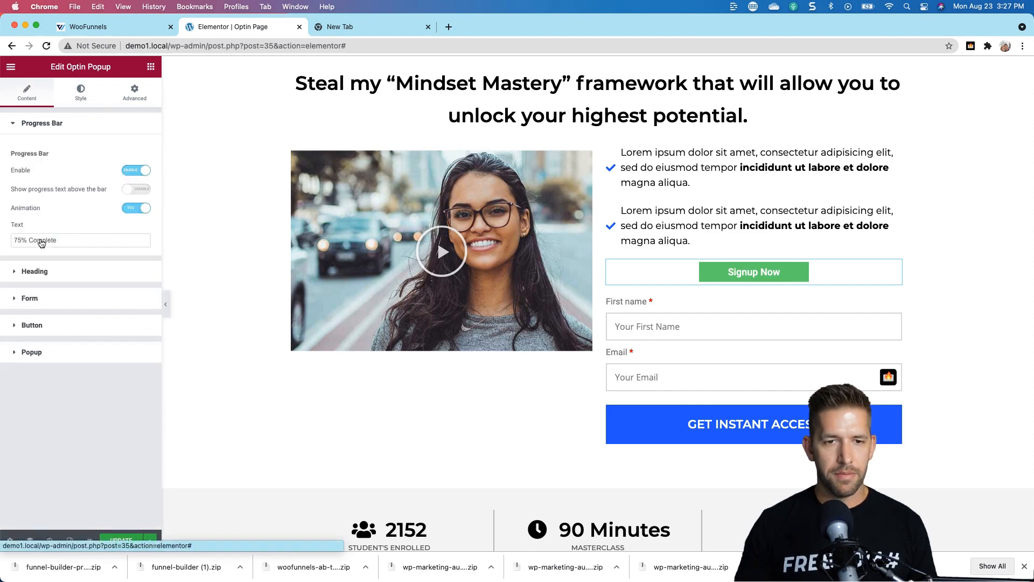
left_click(37, 324)
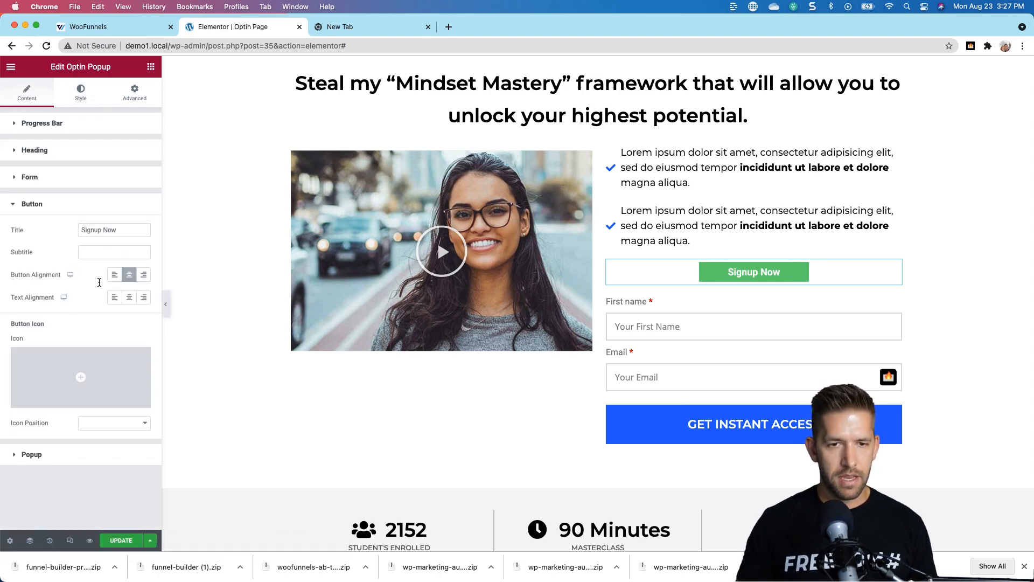
left_click(76, 458)
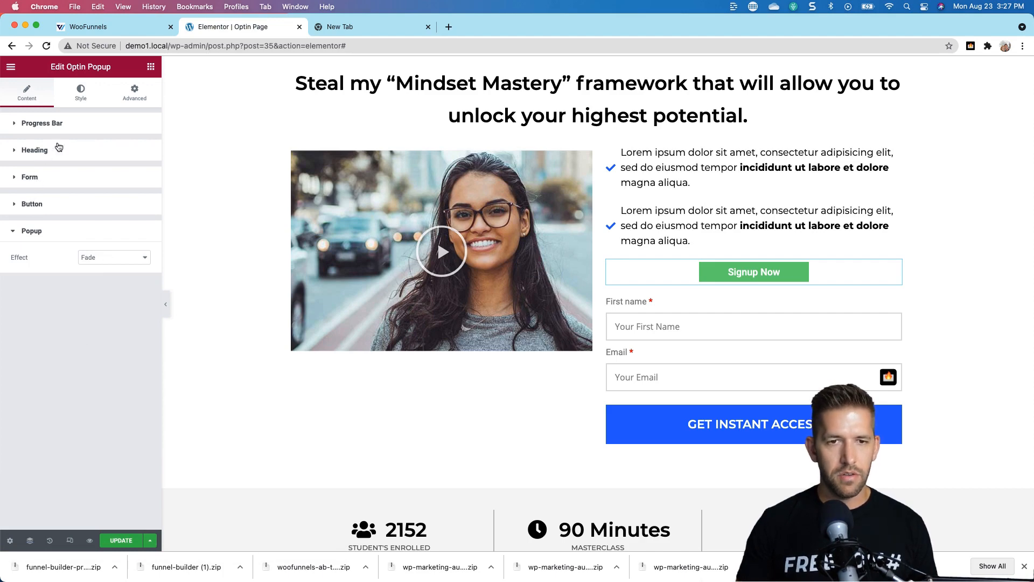
Set the Signup Now button's padding to 20 px and its border radius to 5 px on all sides
left_click(76, 97)
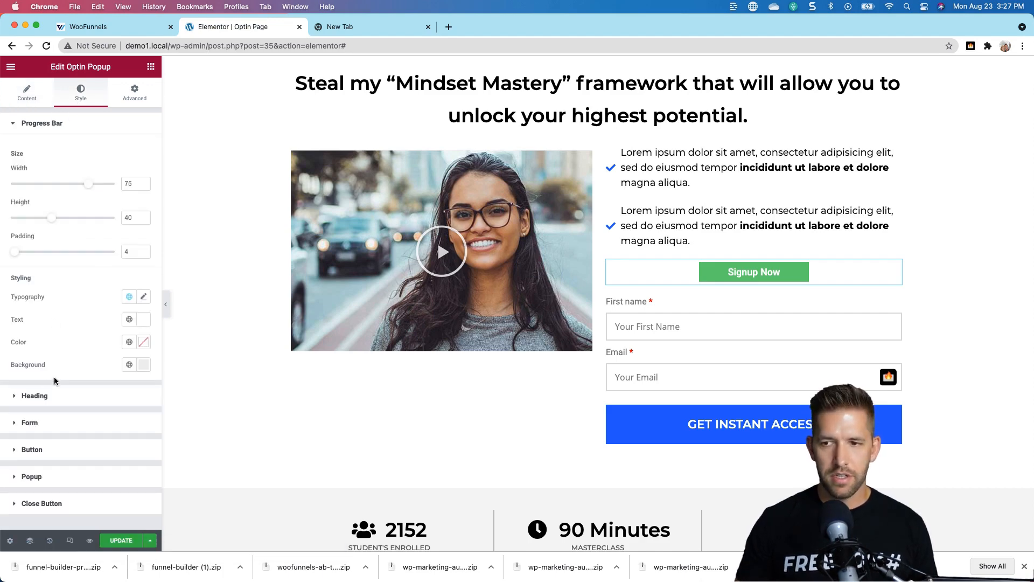
left_click(53, 450)
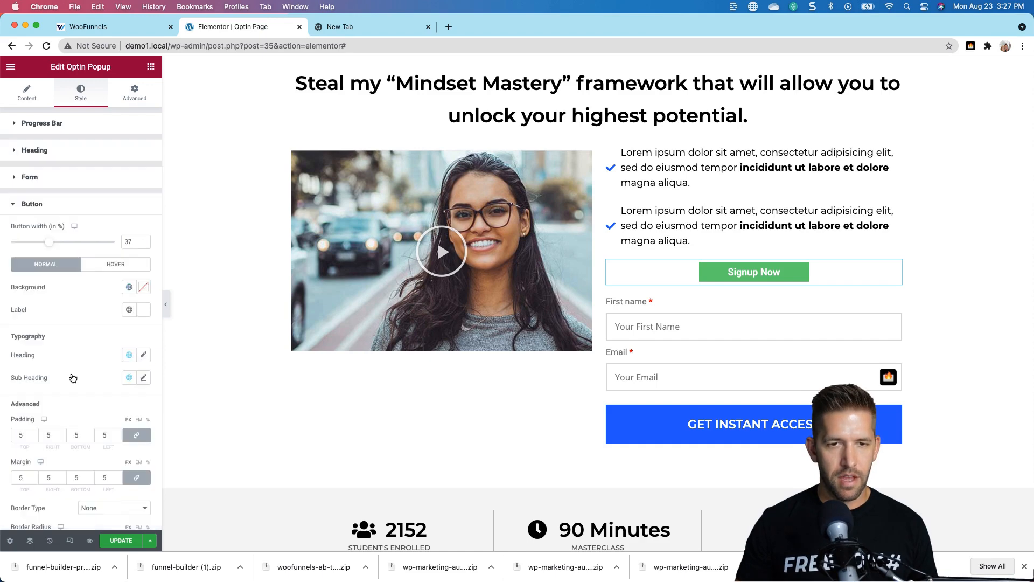
left_click(17, 437)
type("20")
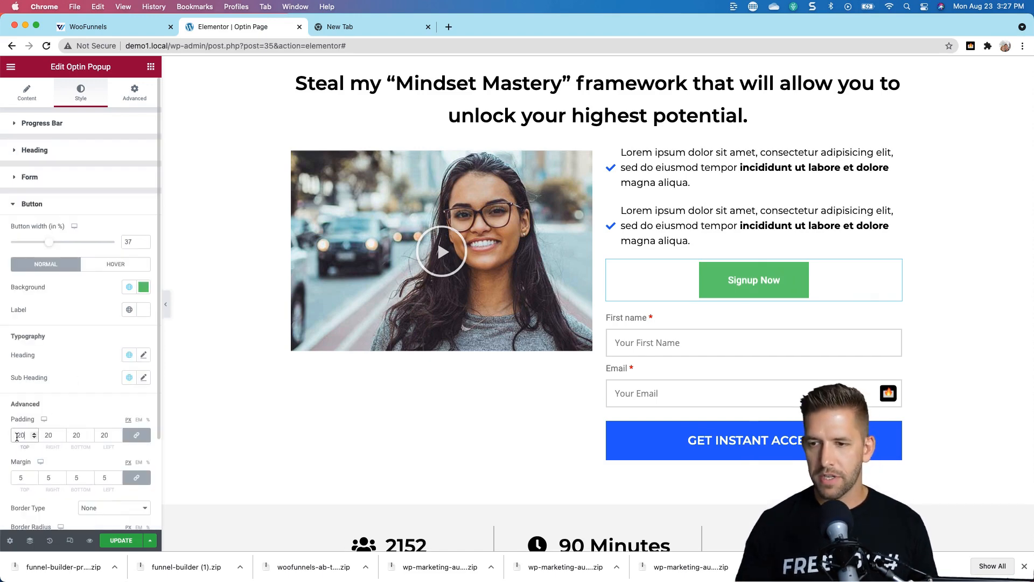
scroll(72, 463, "down", 1)
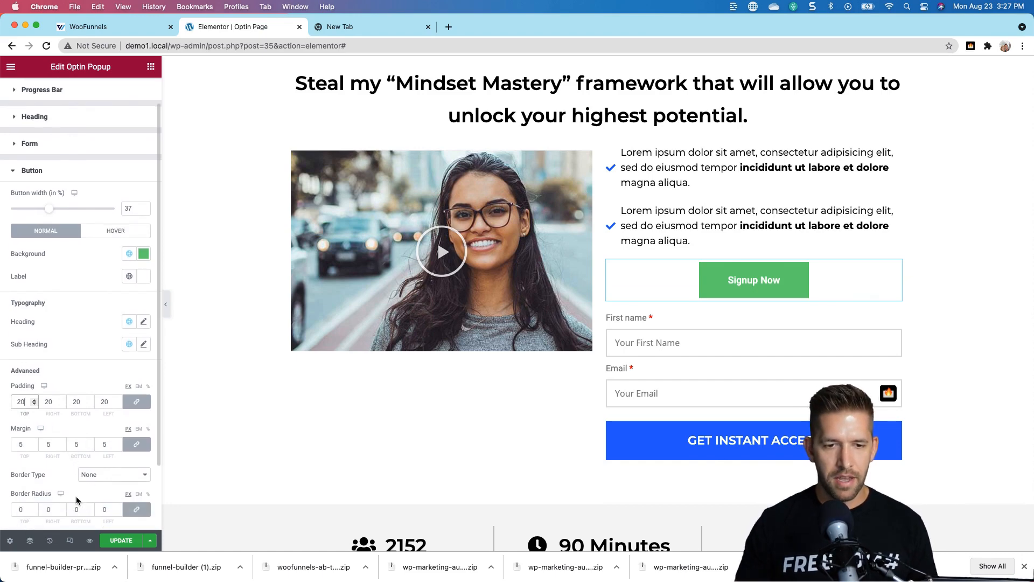
left_click(21, 509)
type("5")
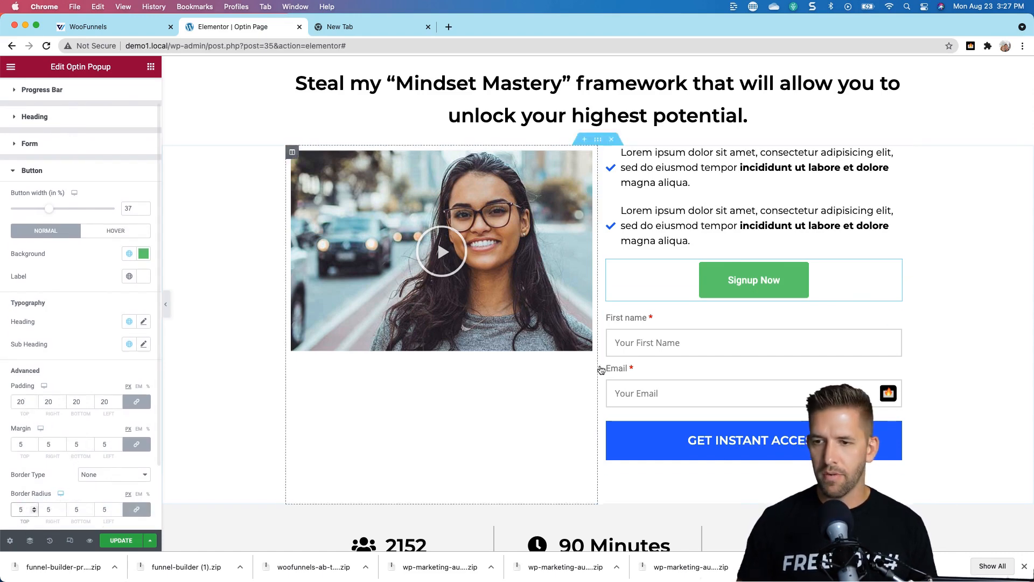
Preview the opt-in popup from the Signup Now button and change its heading to "Almost There!"
left_click(707, 290)
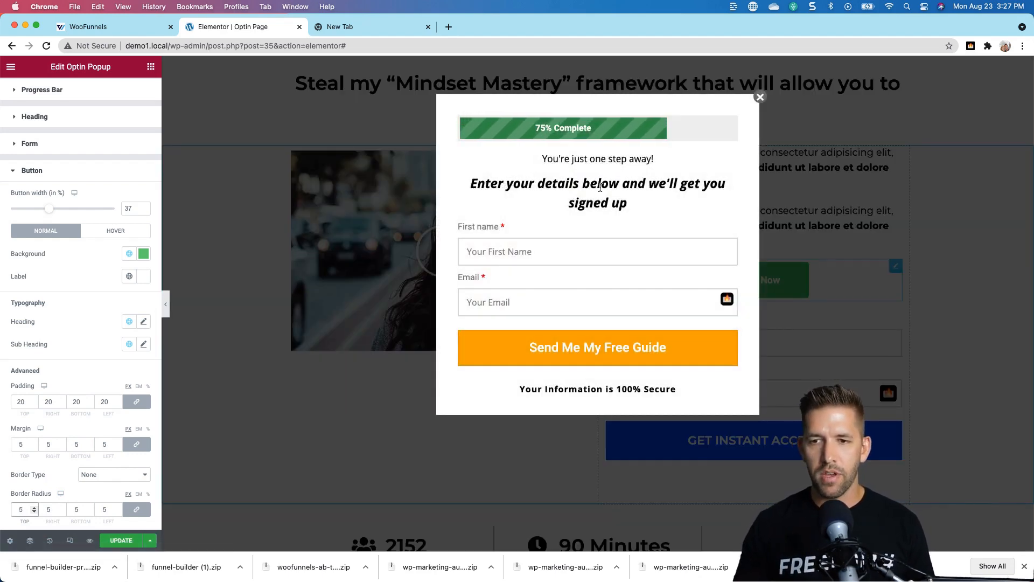
scroll(41, 107, "down", 3)
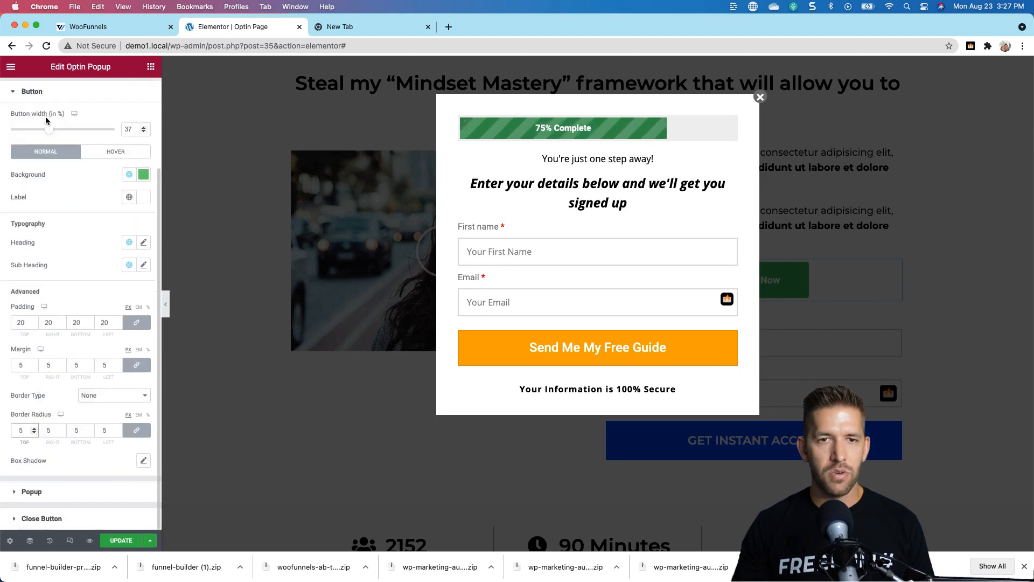
scroll(40, 108, "up", 5)
left_click(39, 123)
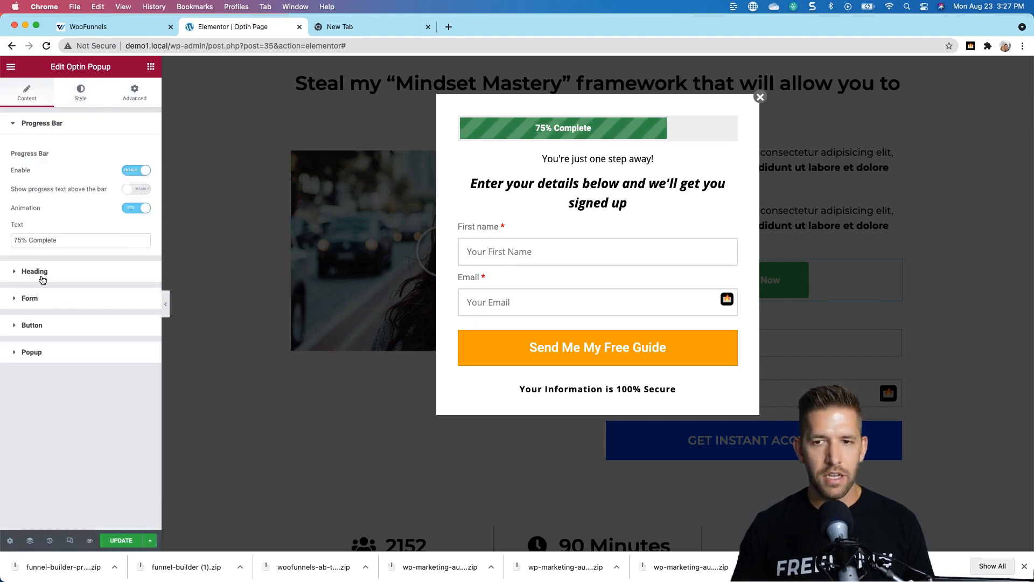
left_click(39, 273)
triple_click(84, 209)
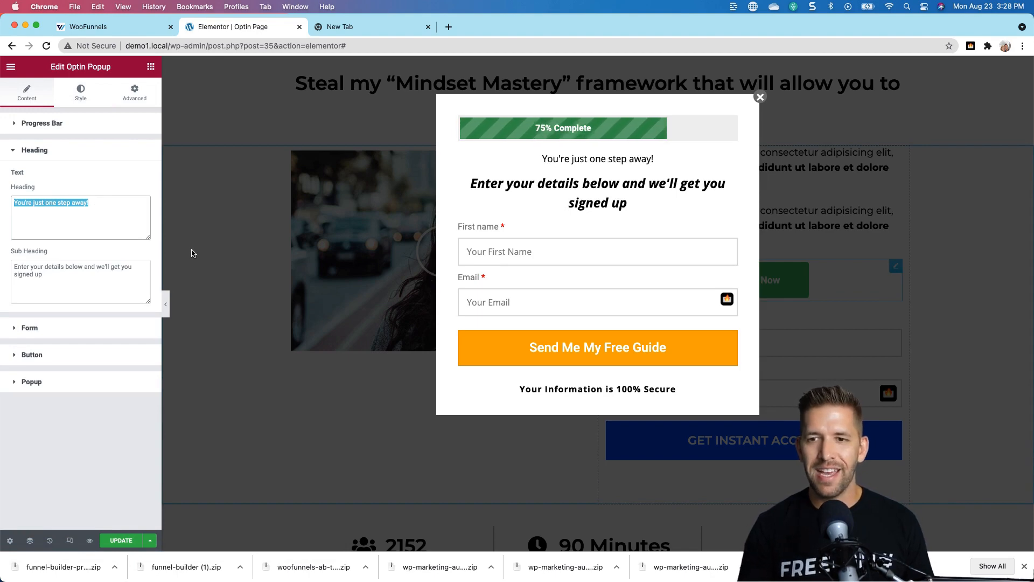
type("Almost Th")
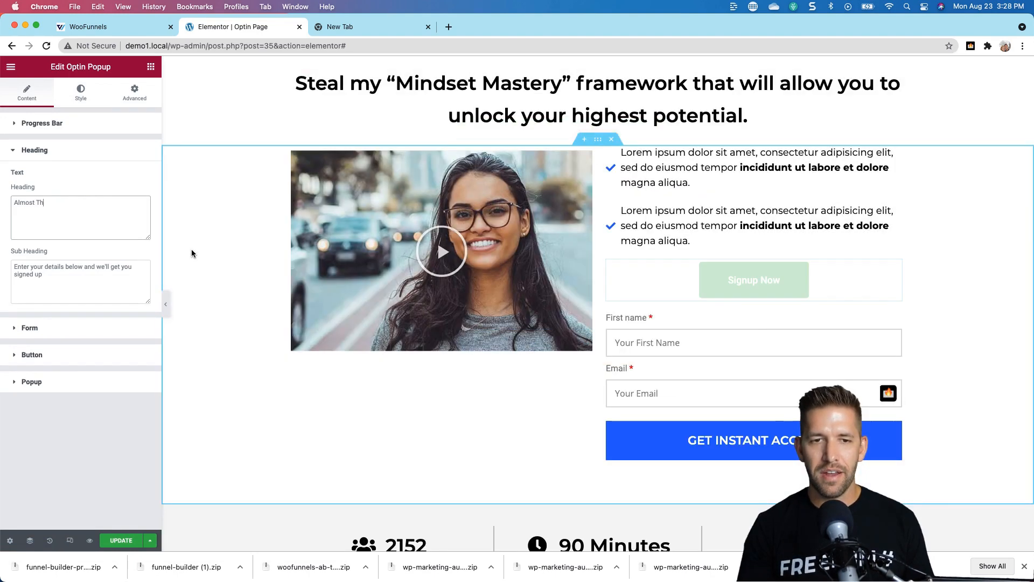
type("ere!")
Set the popup's sub heading to "Where can I send Your Goodie?" and preview the popup again
triple_click(63, 288)
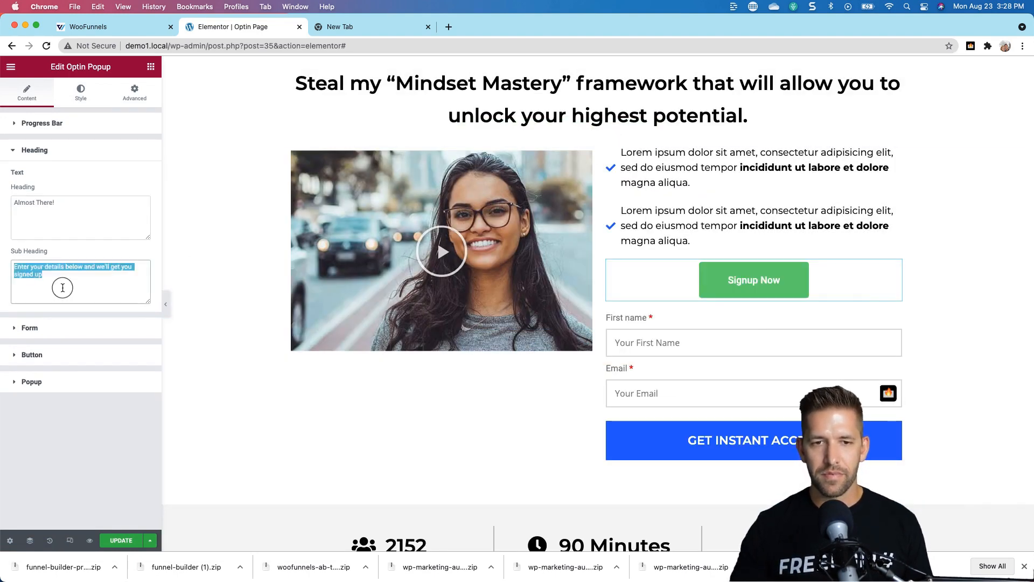
type("Where can I sen")
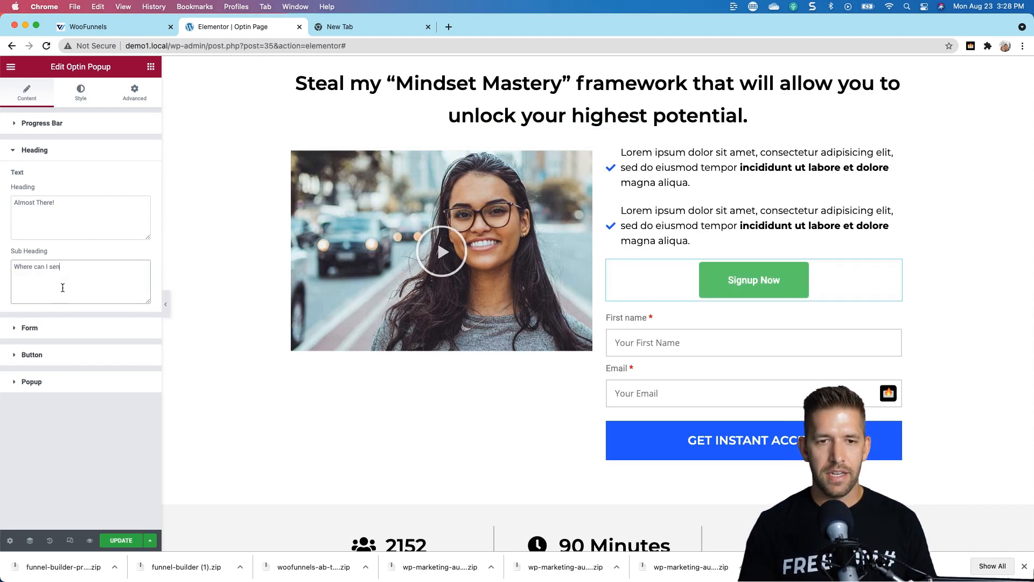
type("d Your Goodie?")
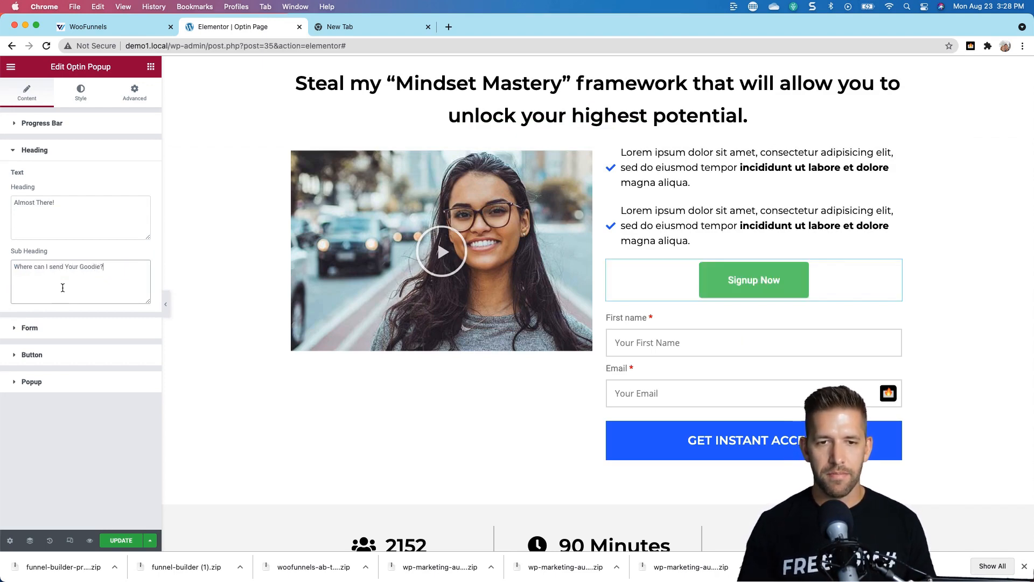
left_click(740, 291)
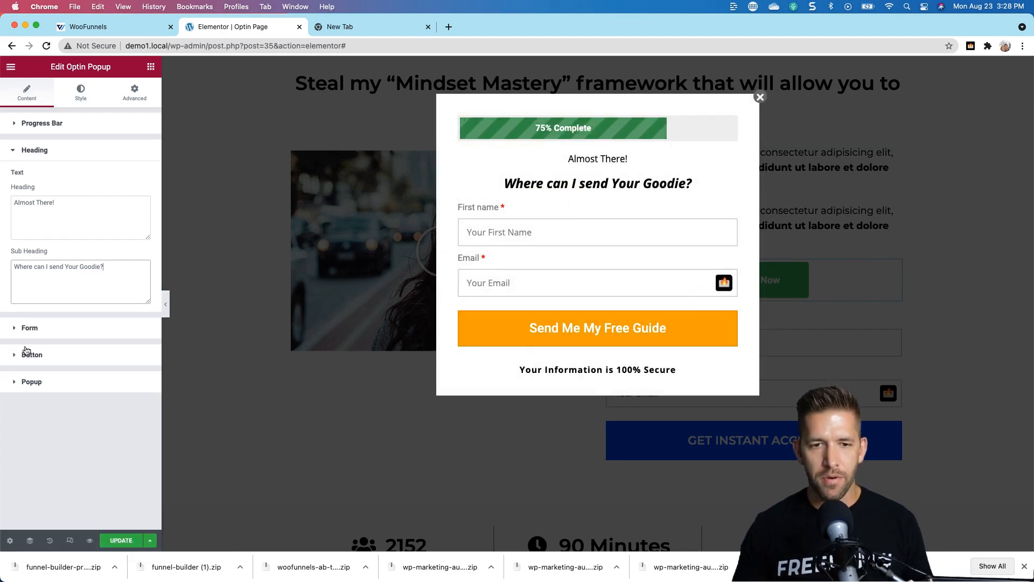
Check the Optin Popup's form and button content options and save the page
left_click(39, 330)
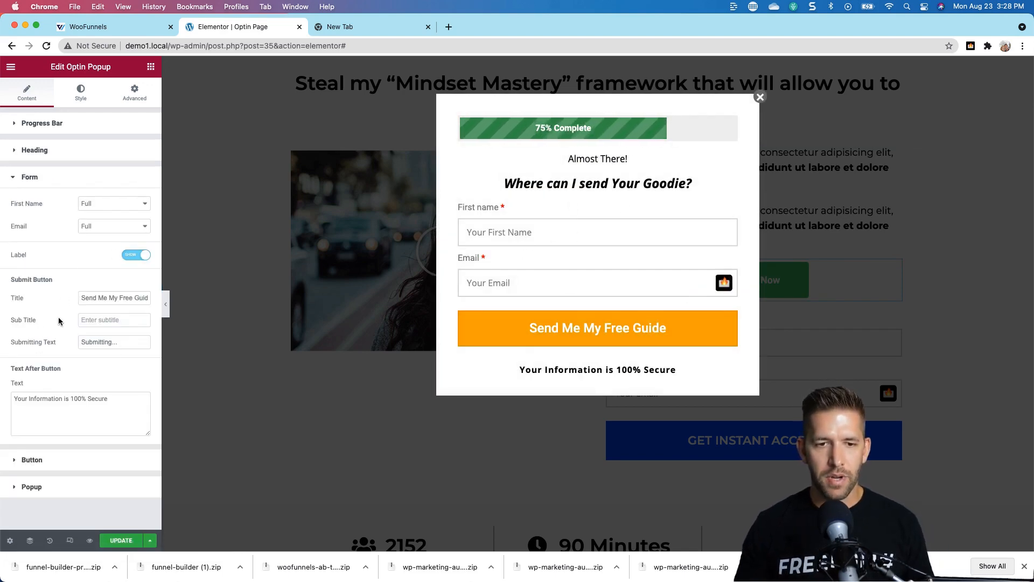
left_click(64, 460)
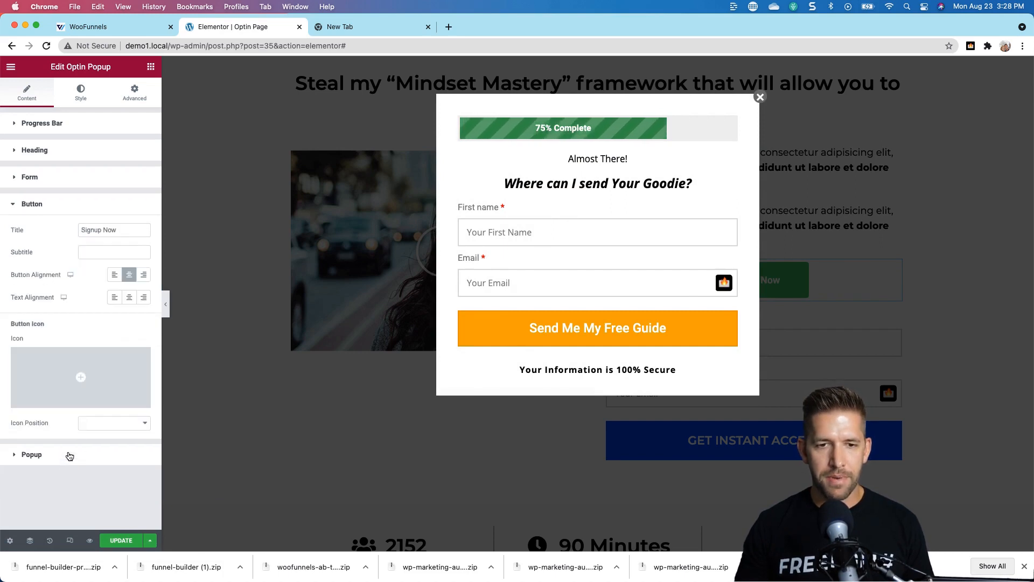
left_click(121, 541)
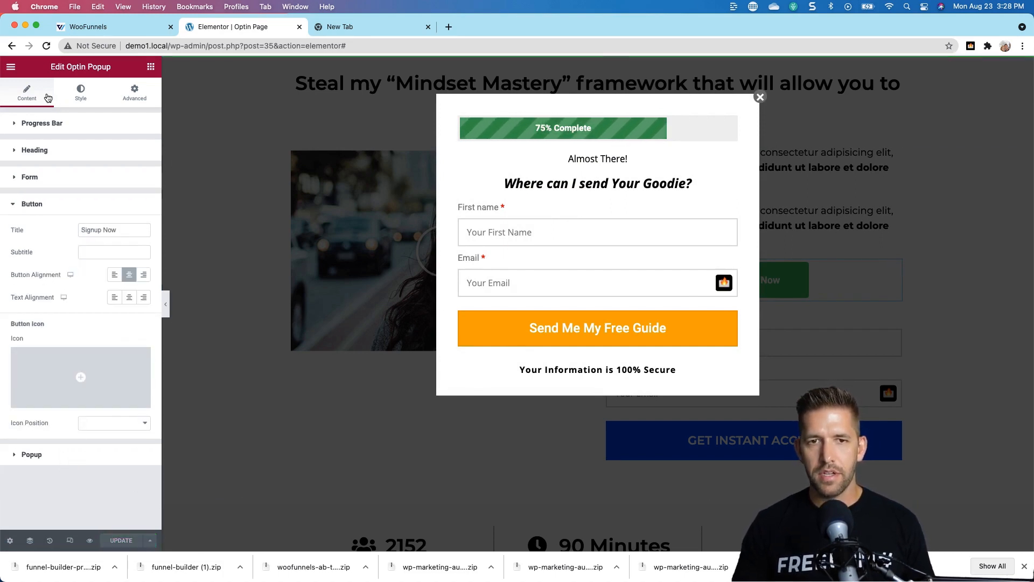
View the live Optin Page, test the popup through the Signup Now button, and close the popup
left_click(10, 66)
left_click(76, 249)
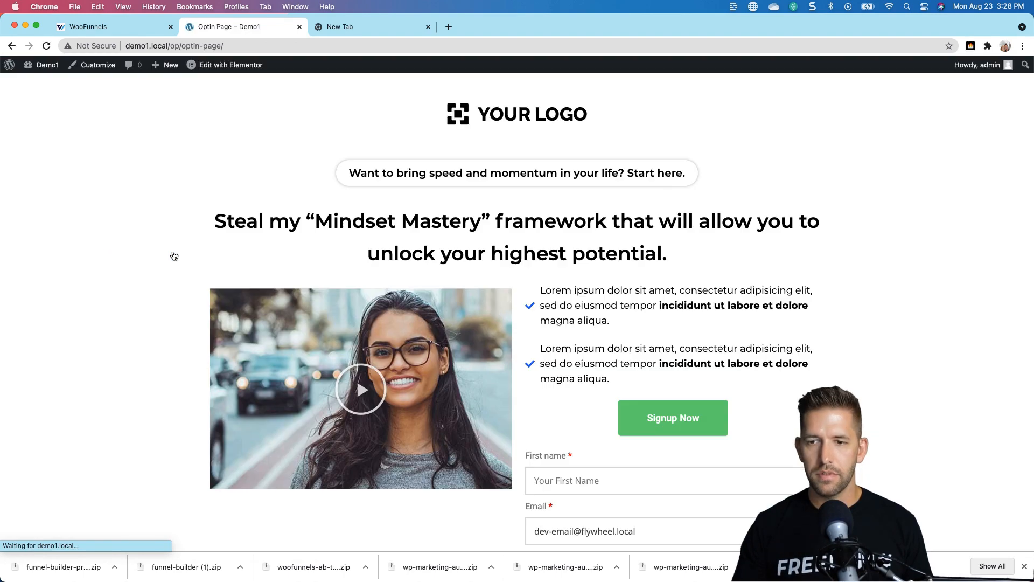
left_click(670, 426)
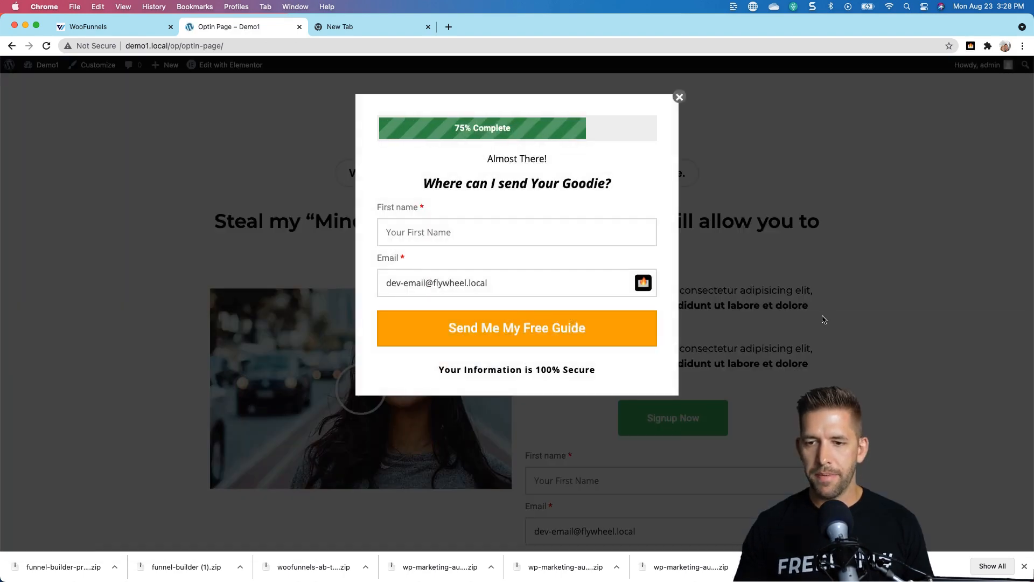
scroll(755, 323, "down", 3)
left_click(680, 97)
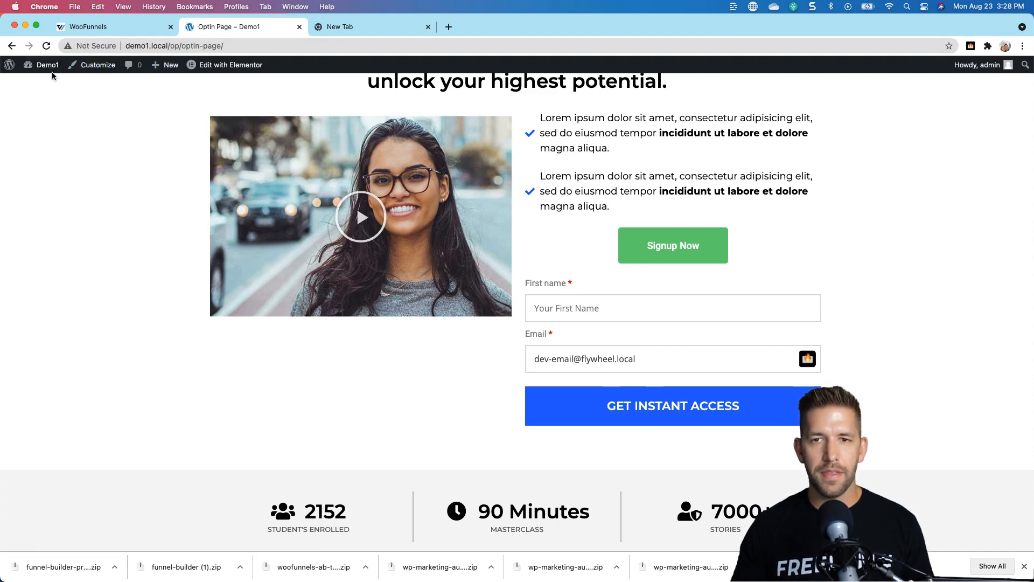
Open the Optin Page step of the Opt In Funnel for editing in WooFunnels and review its design settings and shortcodes
mouse_move(52, 75)
left_click(40, 97)
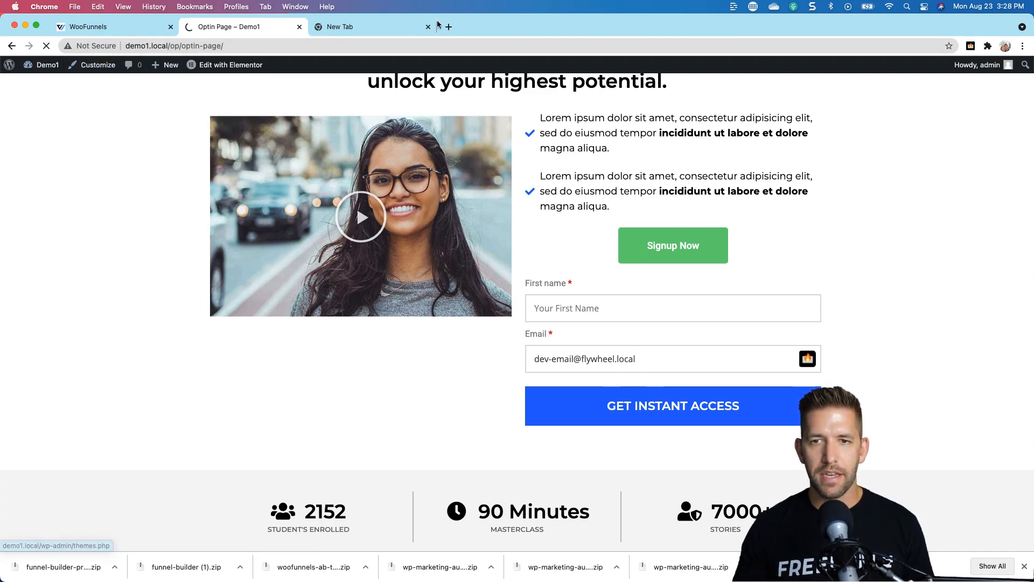
left_click(429, 27)
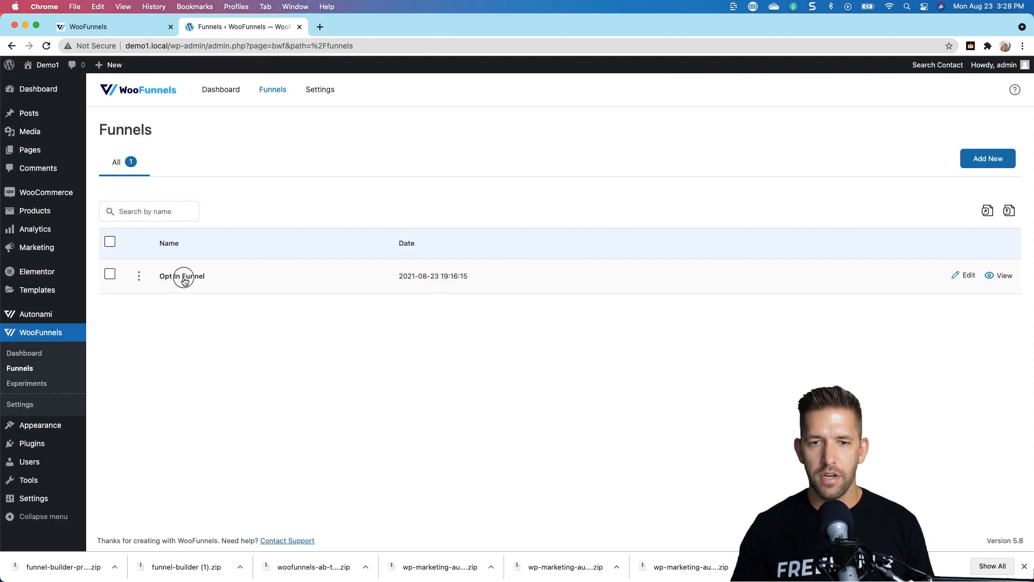
left_click(182, 277)
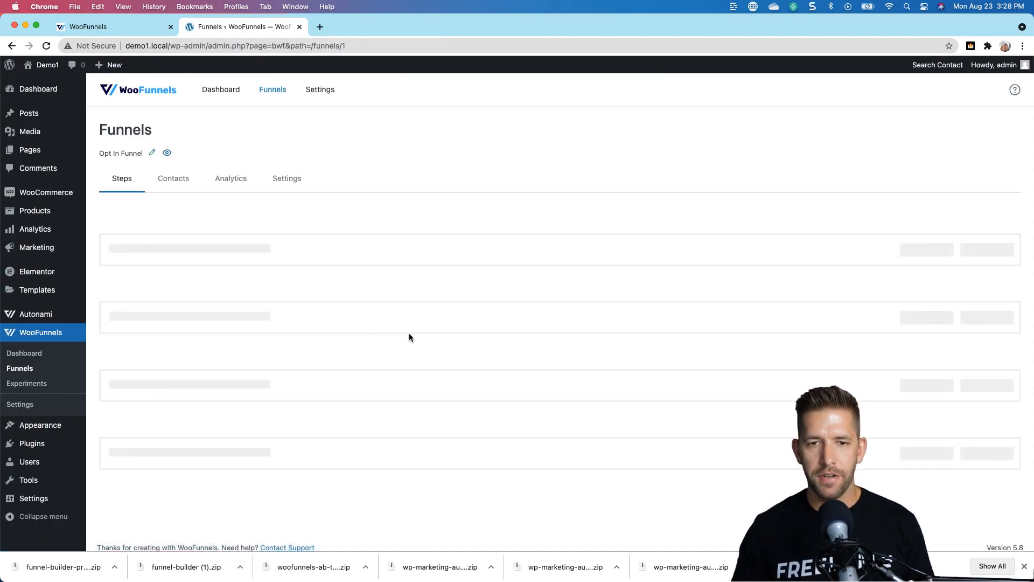
left_click(975, 252)
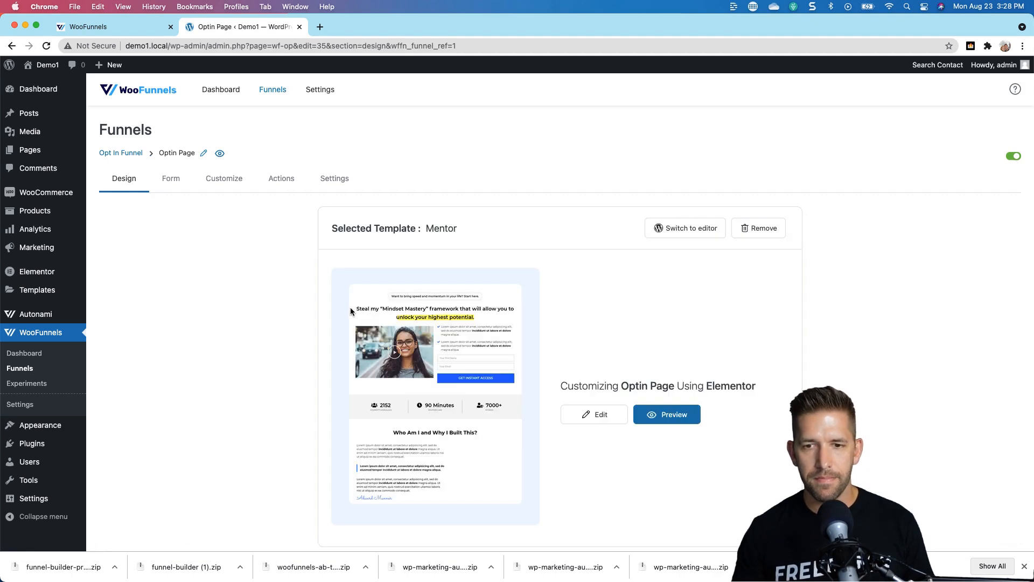
scroll(310, 292, "down", 6)
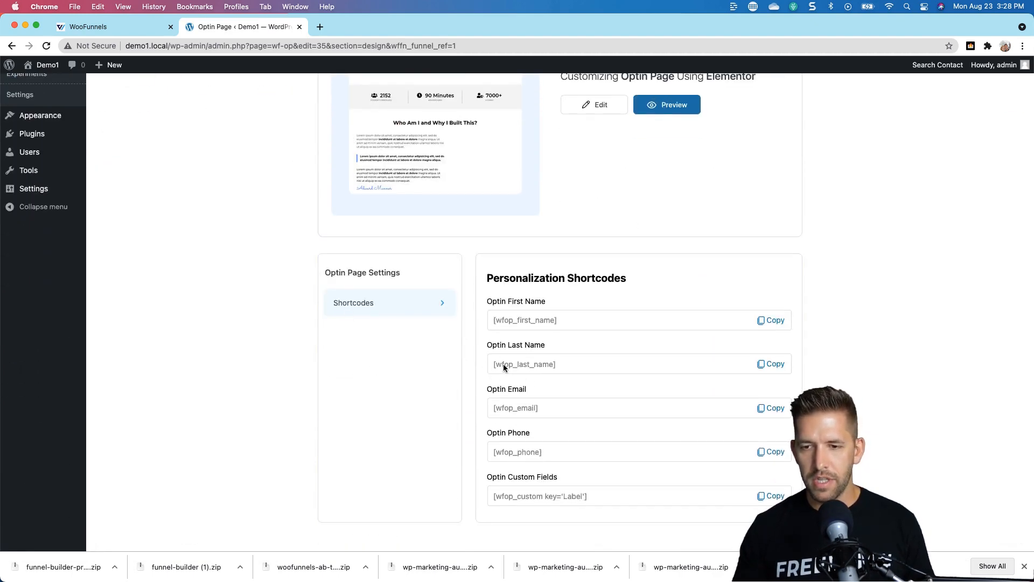
scroll(530, 322, "up", 6)
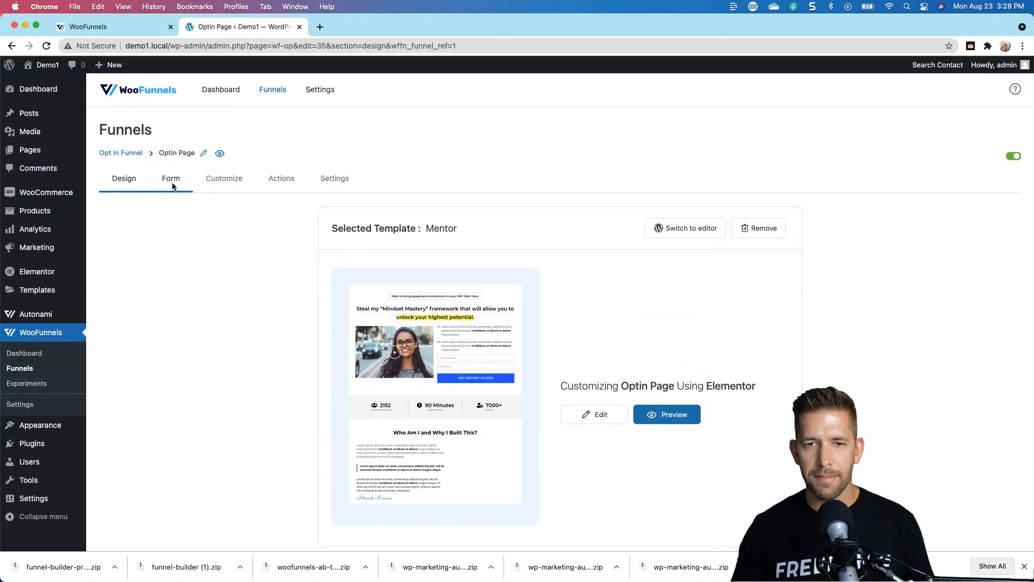
Replace the First Name field in the Optin Page's form with Phone Number, placed after Email, and save the changes
left_click(172, 183)
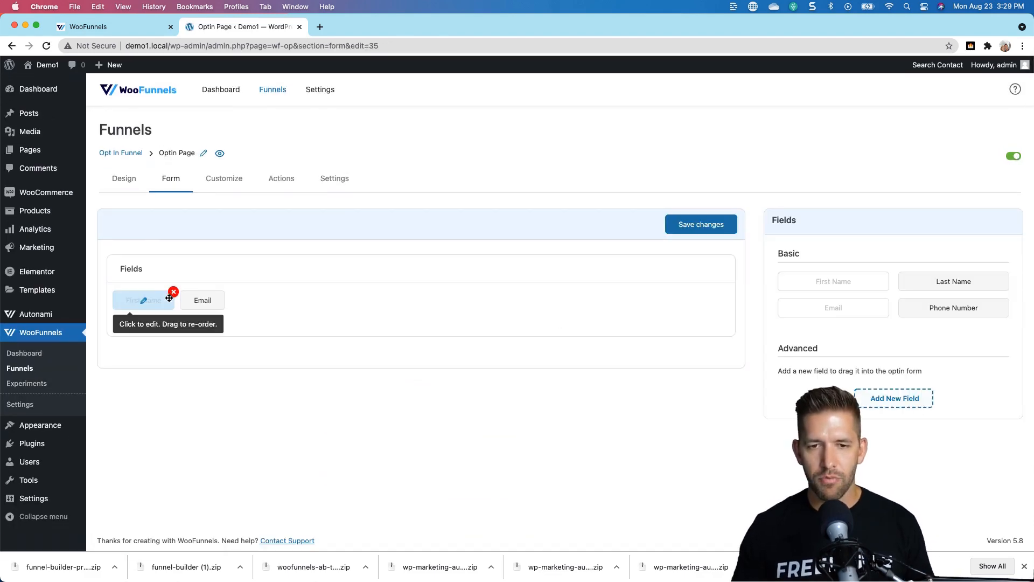
left_click(173, 291)
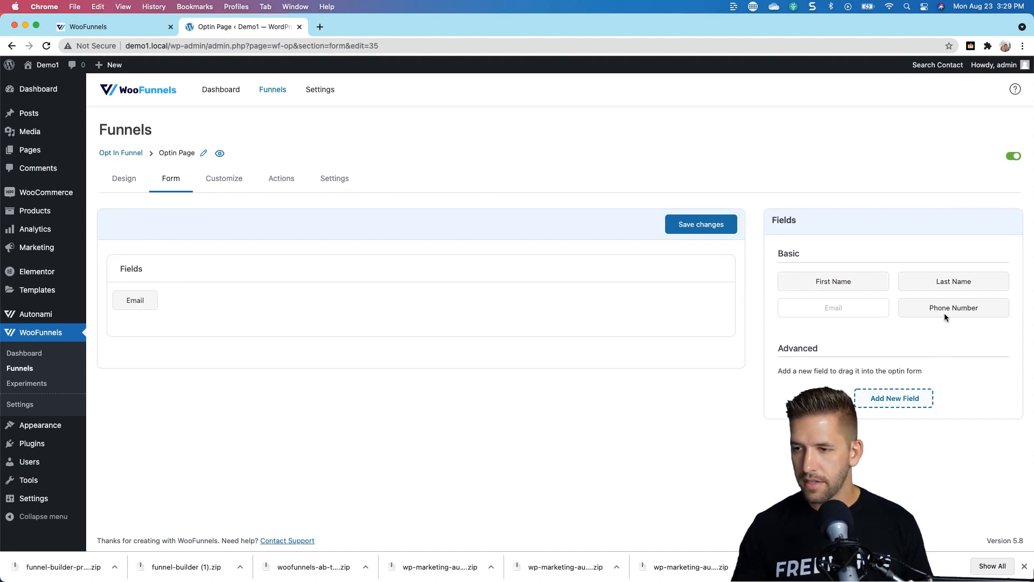
left_click_drag(945, 314, 317, 323)
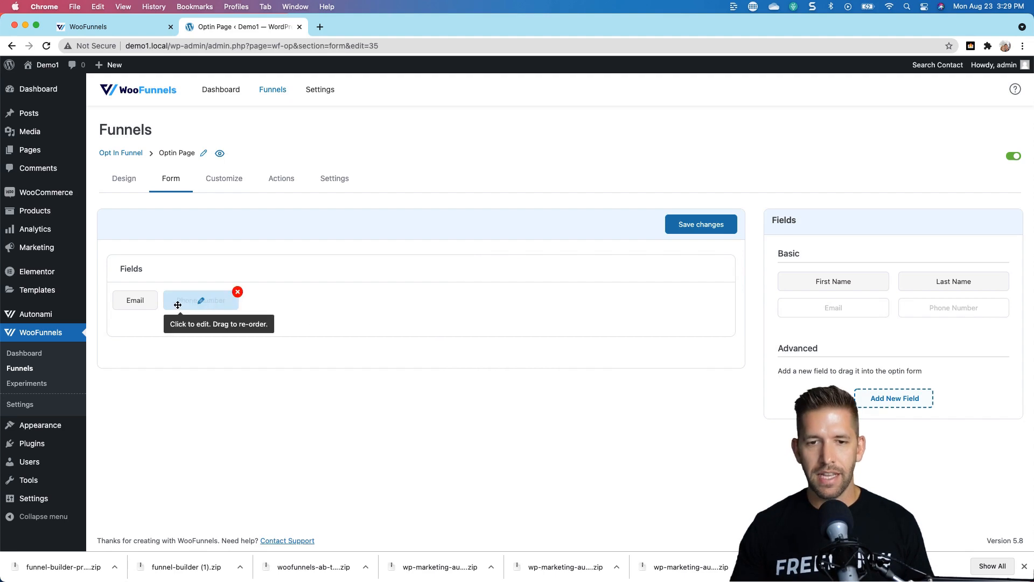
left_click_drag(178, 305, 232, 302)
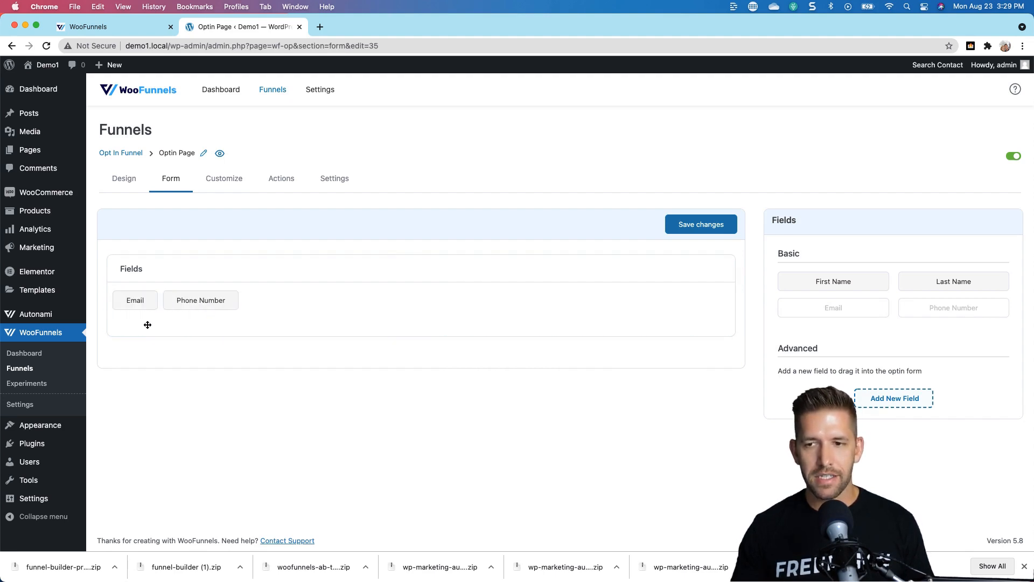
left_click(679, 226)
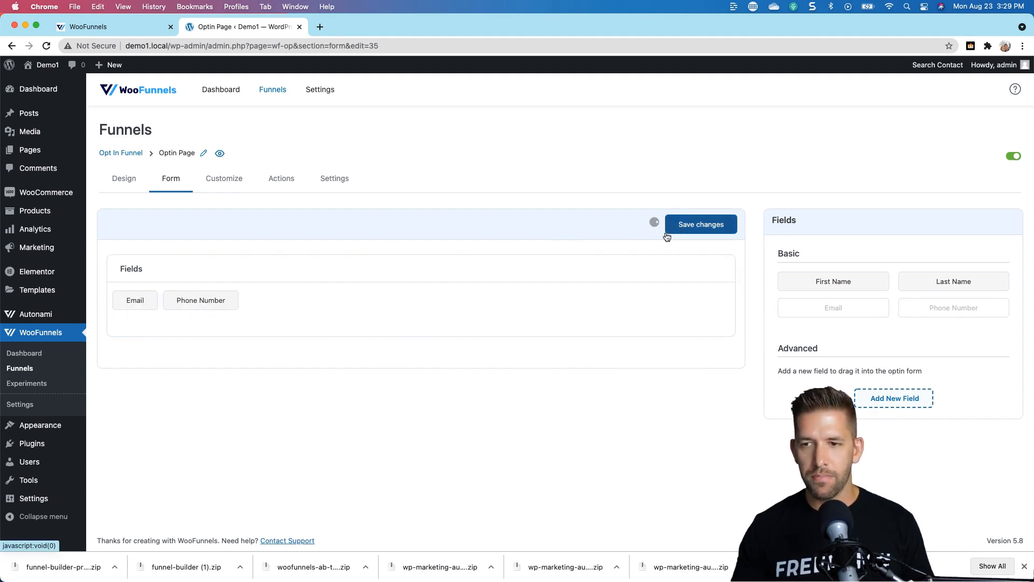
Check the customization options available for the Optin Page
left_click(209, 184)
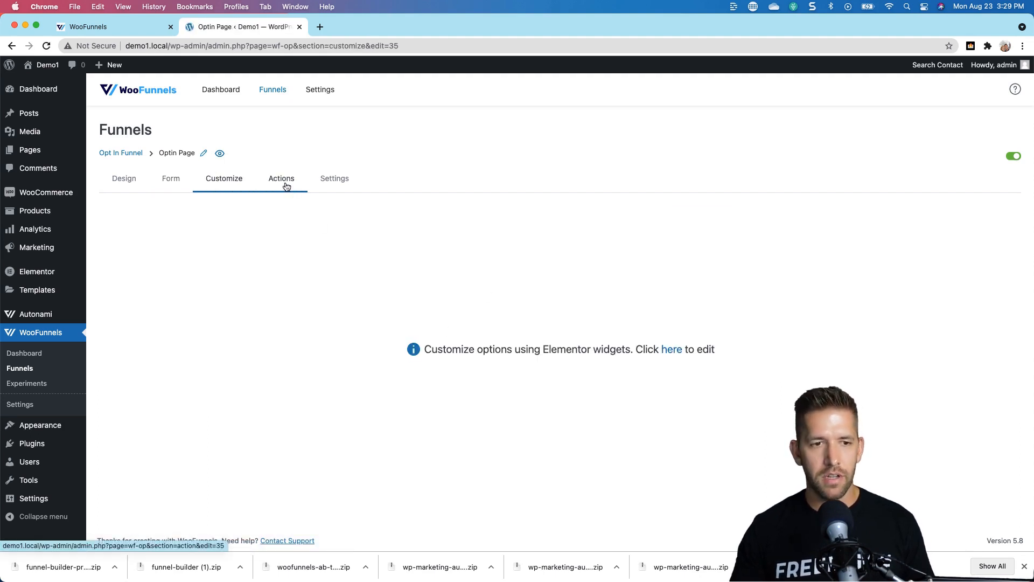
left_click_drag(422, 349, 746, 351)
left_click(746, 351)
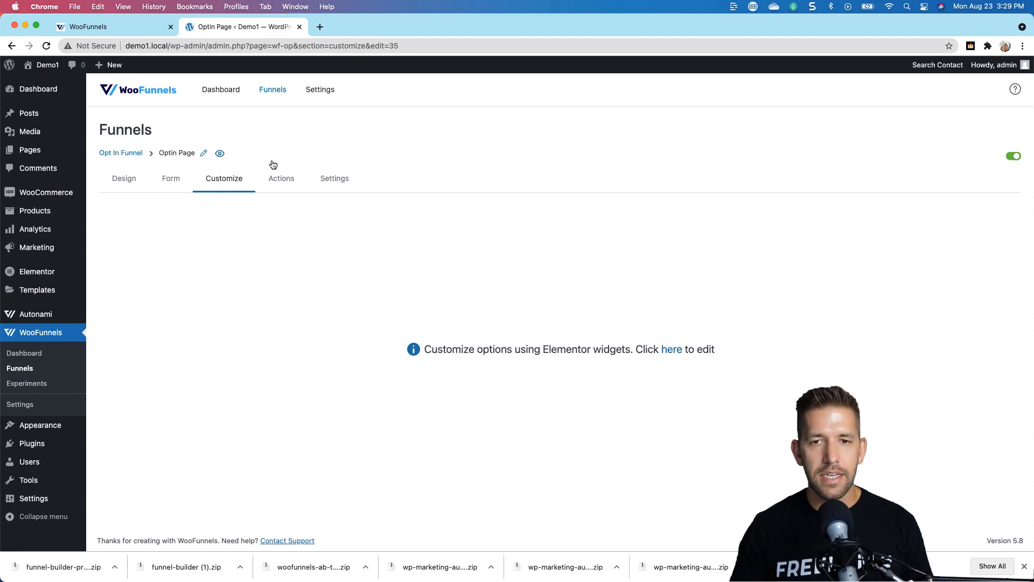
Enable the CRM integration in the Optin Page's actions and open the choice of services to send contacts to
left_click(270, 183)
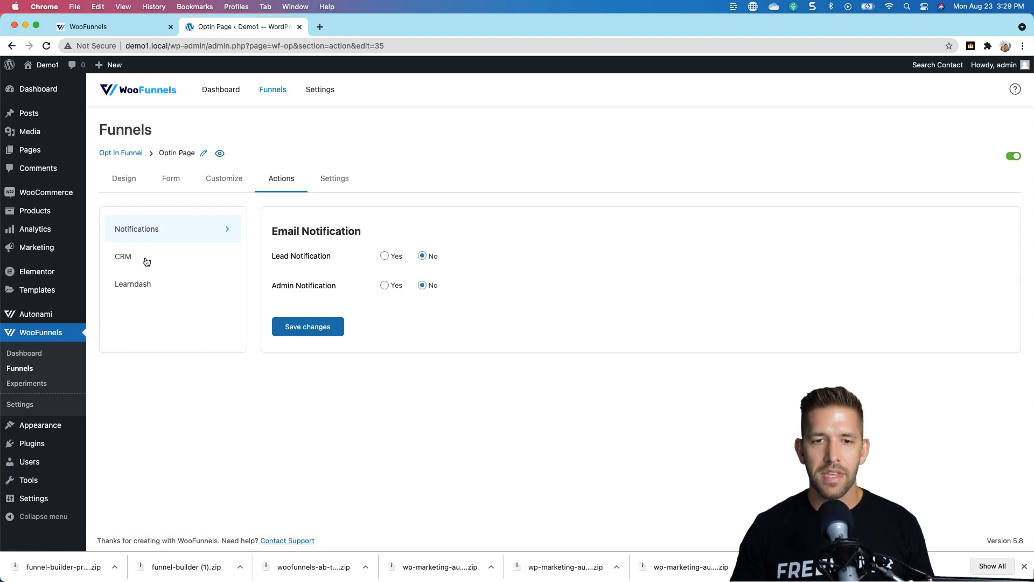
left_click(128, 260)
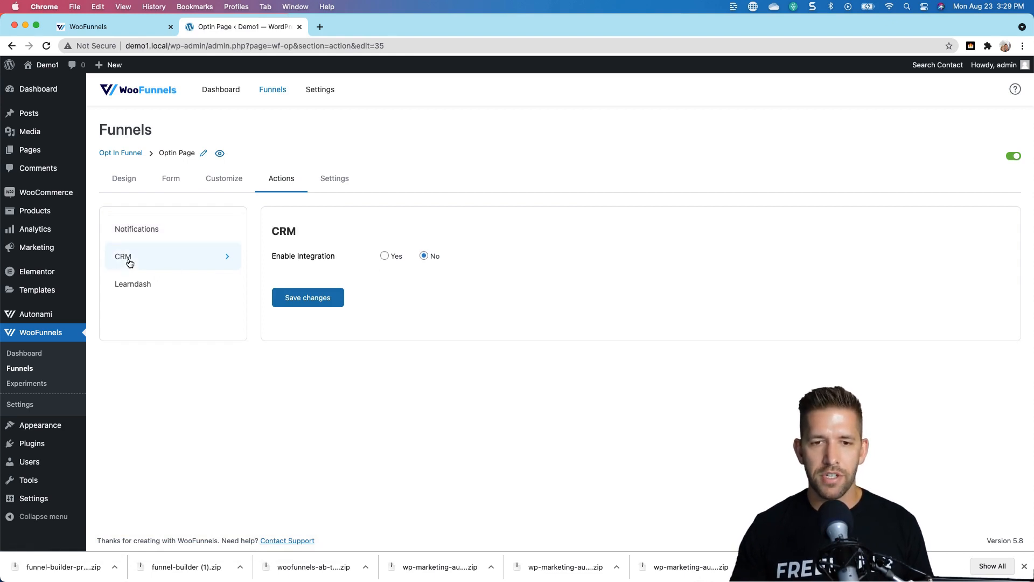
left_click(384, 256)
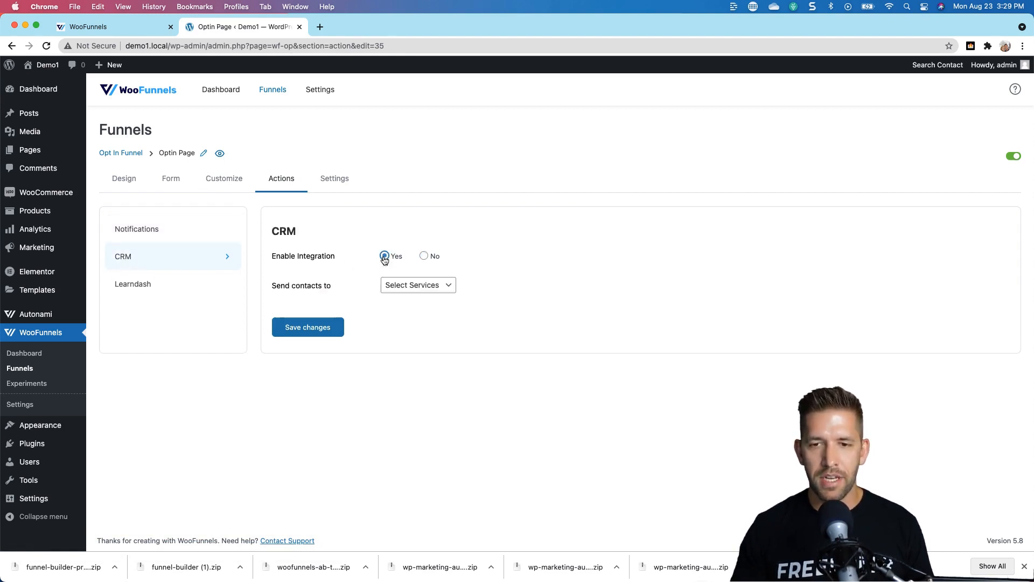
left_click(399, 281)
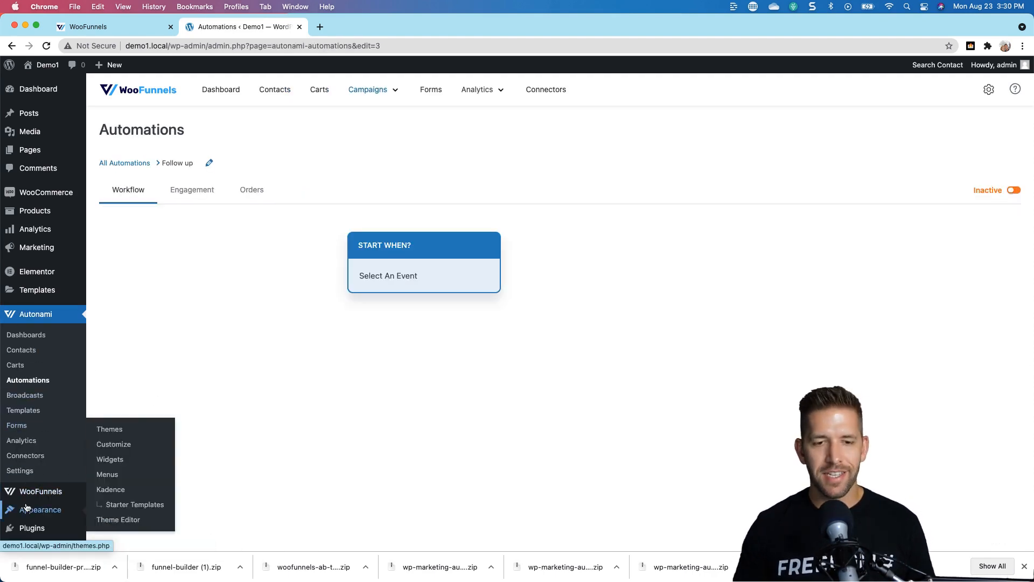
Return to the Opt In Funnel's steps in WooFunnels and view the Optin Thankyou page
mouse_move(31, 500)
left_click(130, 488)
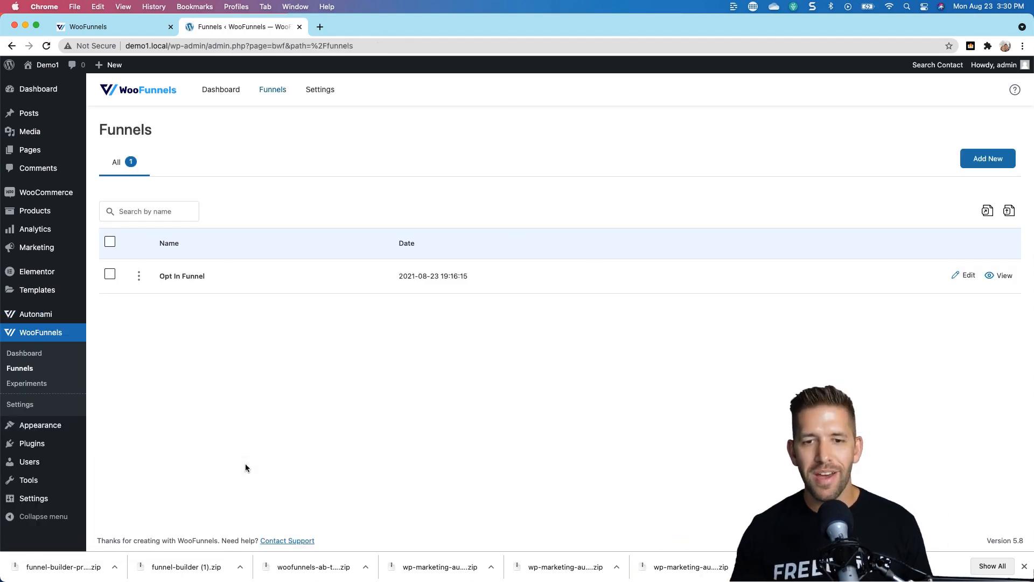
left_click(180, 276)
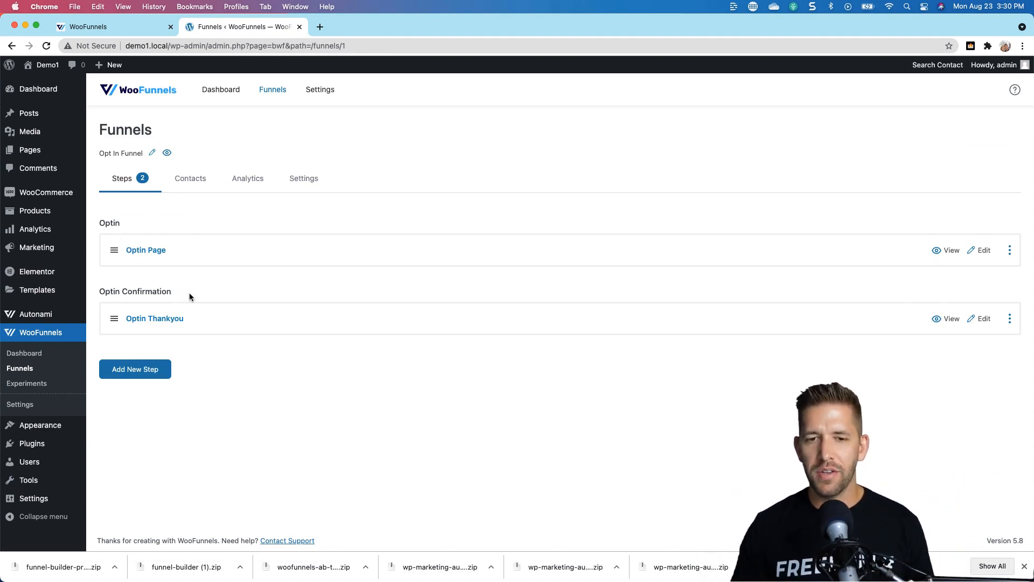
left_click(947, 318)
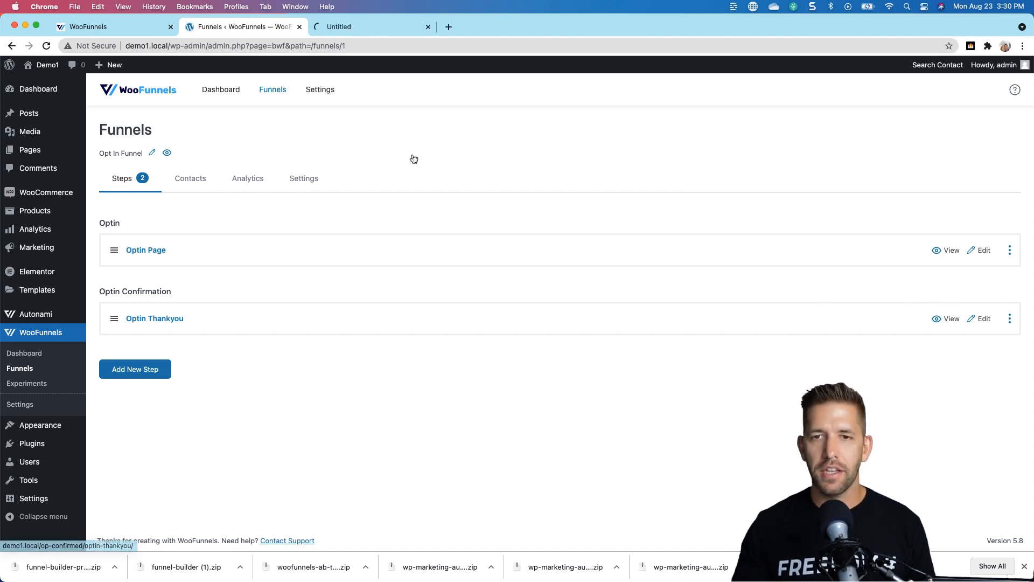
Open the Optin Thankyou step for editing and look over its live page
left_click(982, 319)
left_click(371, 26)
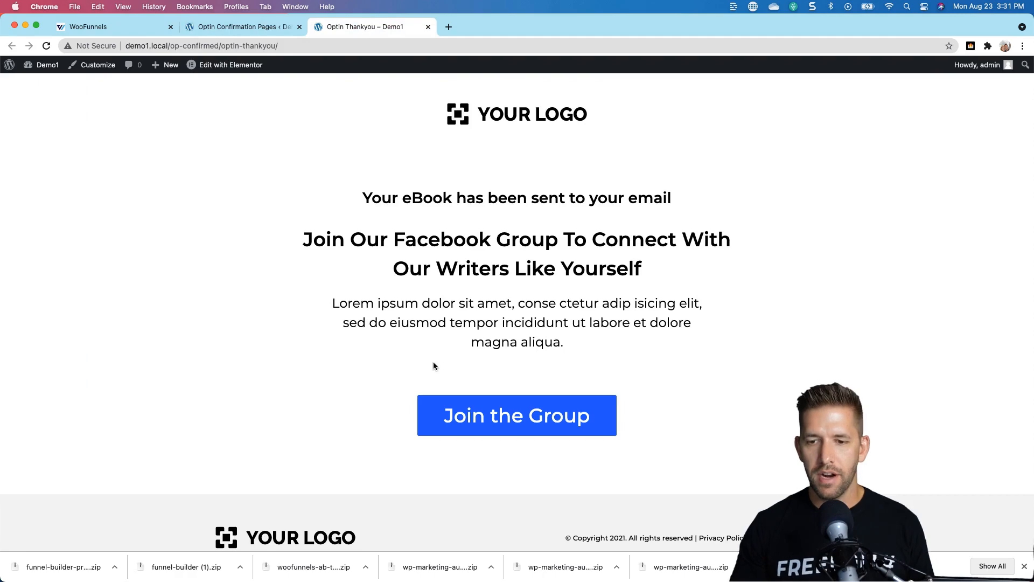
scroll(539, 350, "down", 3)
scroll(590, 291, "up", 3)
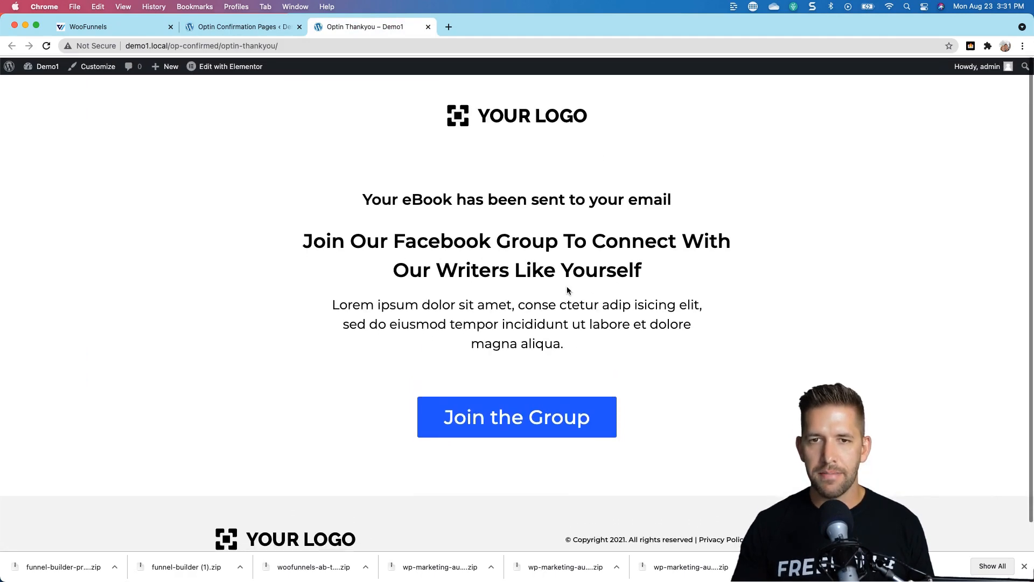
Review the Optin Thankyou step's design template and its Custom Redirection settings in WooFunnels
left_click(251, 26)
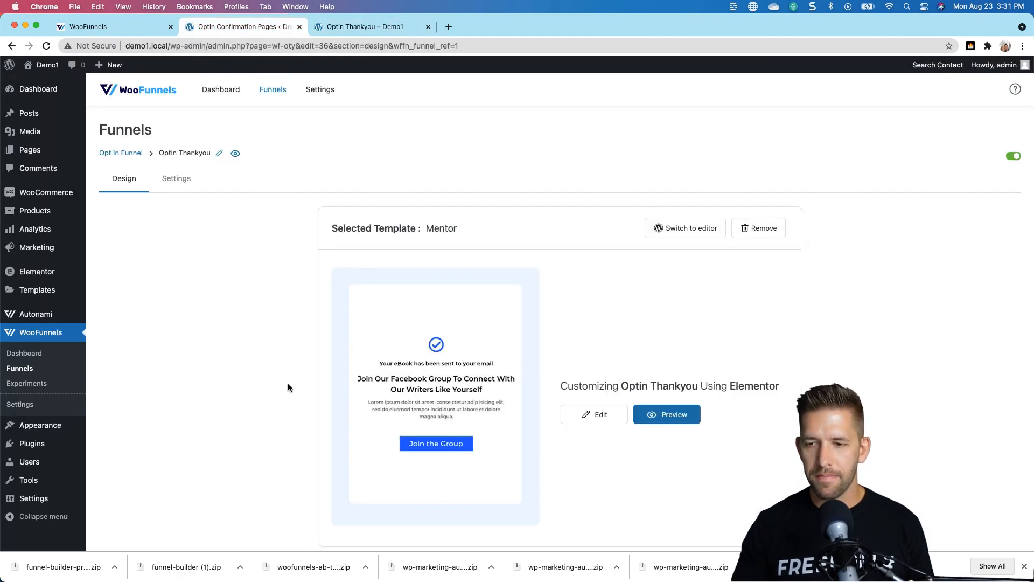
scroll(358, 377, "down", 3)
scroll(358, 377, "up", 3)
left_click(169, 173)
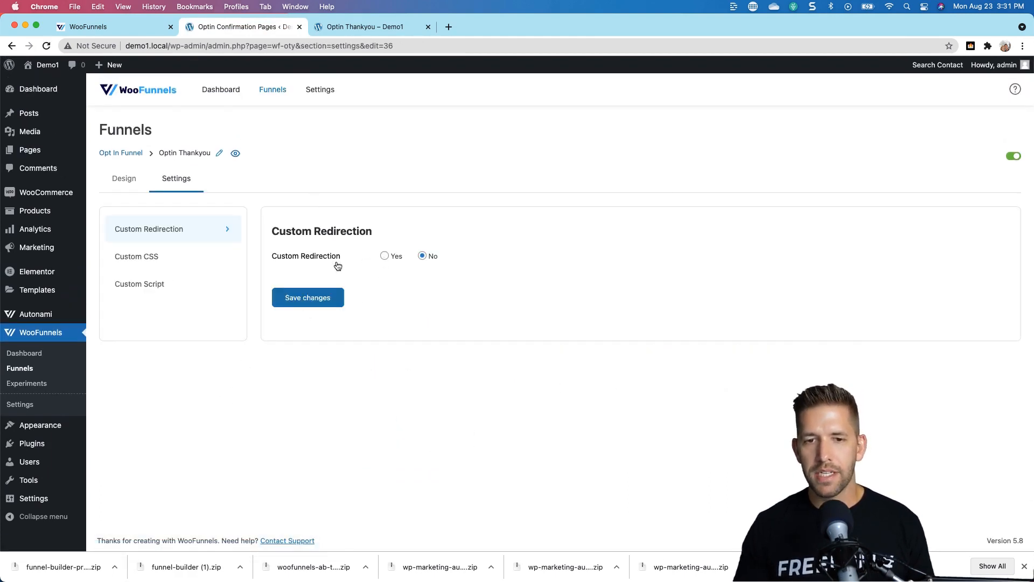
left_click(122, 190)
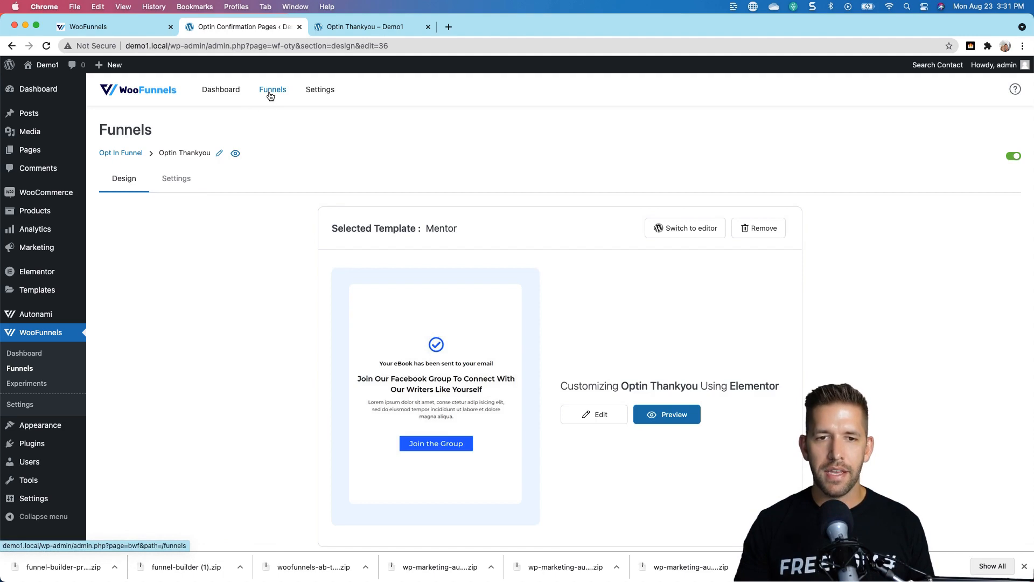
Add a Sales Page step titled "Sales page" to the Opt In Funnel, without cloning another sales page
left_click(129, 157)
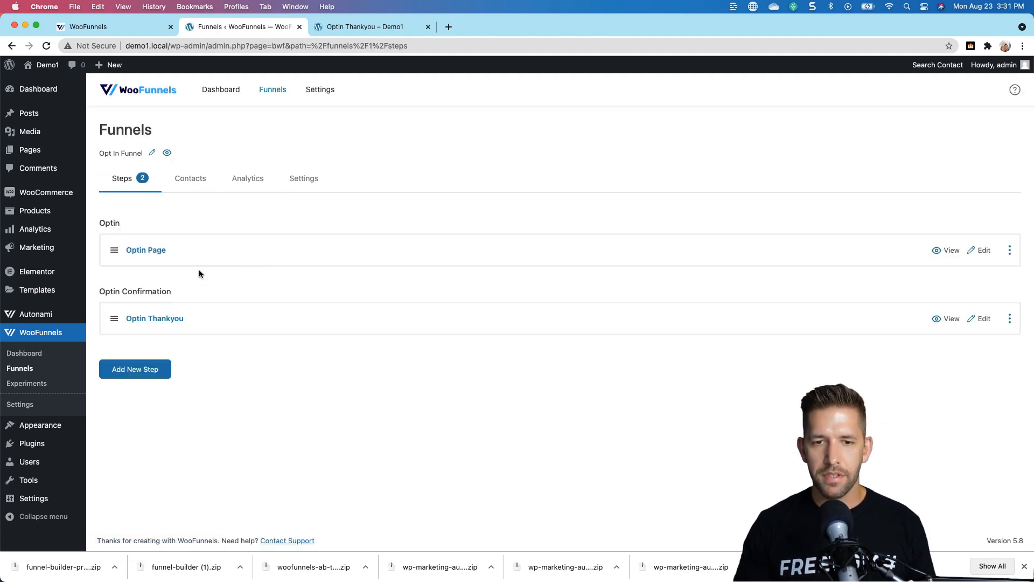
left_click(128, 367)
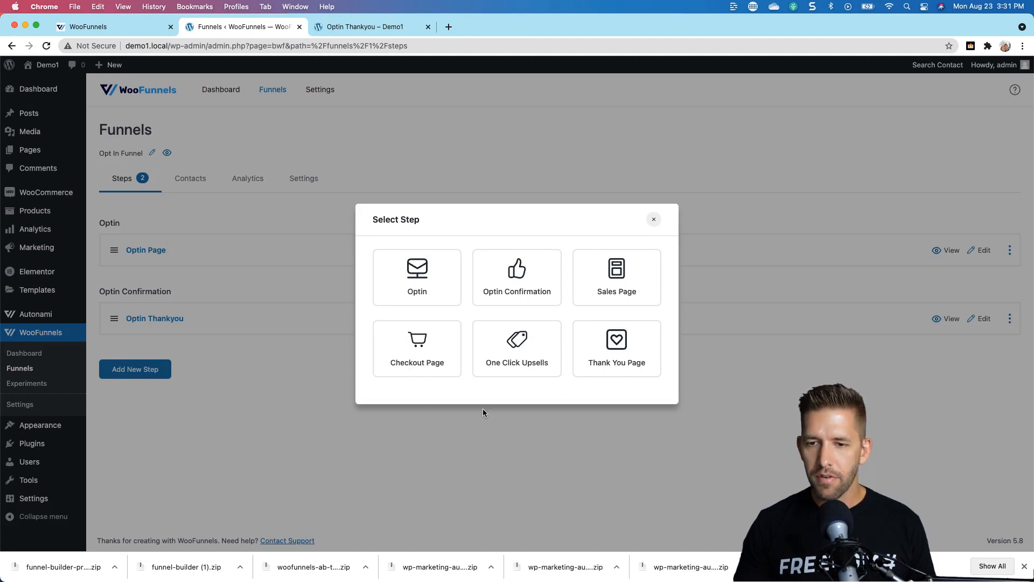
left_click(623, 287)
left_click(535, 300)
type("Sales page")
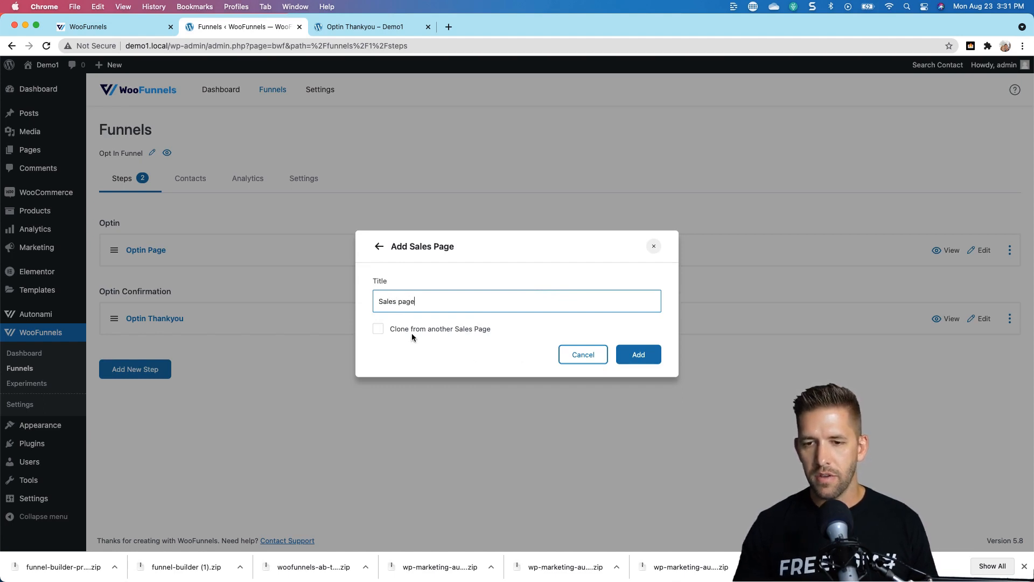
left_click(383, 329)
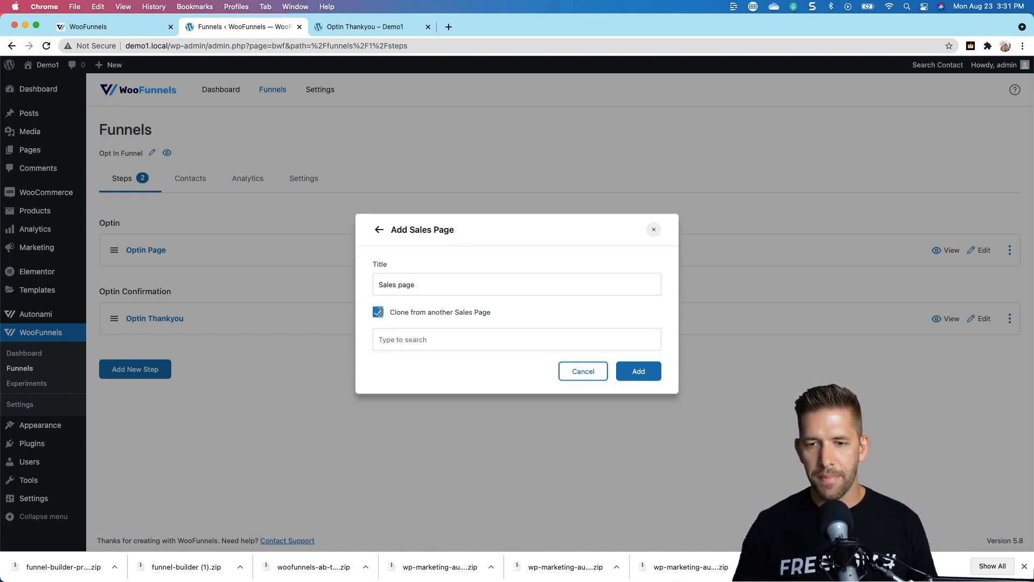
left_click(379, 312)
left_click(638, 353)
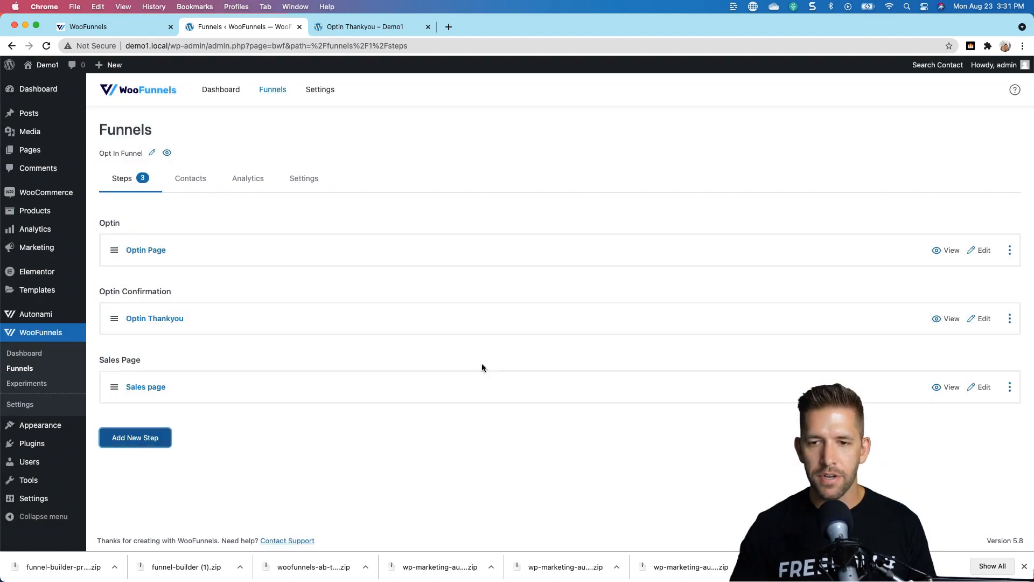
Move the Sales page step between Optin Page and Optin Thankyou in the funnel and open it for editing
left_click_drag(118, 388, 116, 322)
left_click(986, 319)
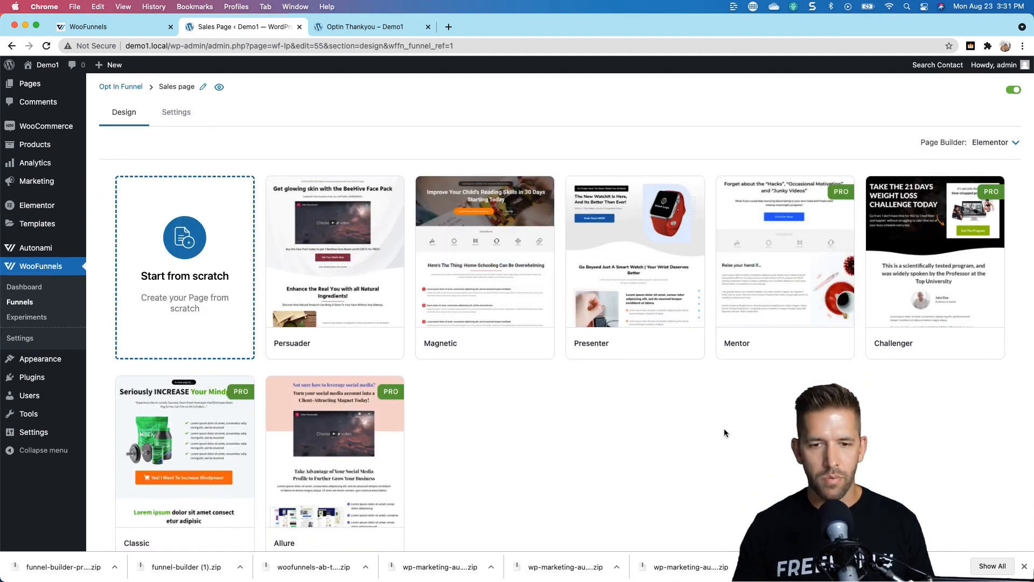
Import the Mentor template for the sales page
scroll(723, 428, "down", 2)
scroll(723, 429, "up", 4)
left_click(774, 339)
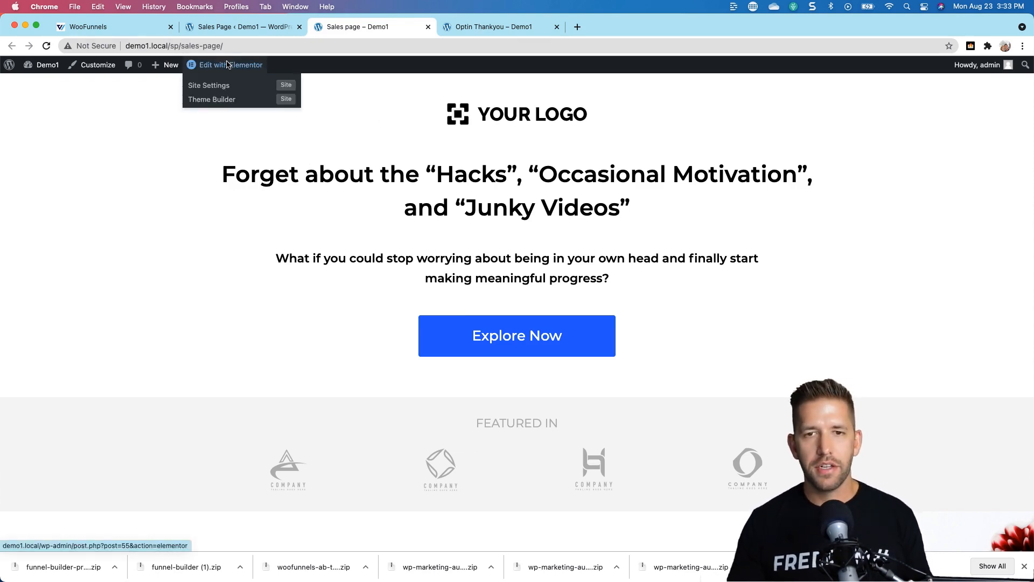
Return to the sales page's design settings and copy the Next Step Button Link
left_click(232, 28)
scroll(221, 222, "up", 4)
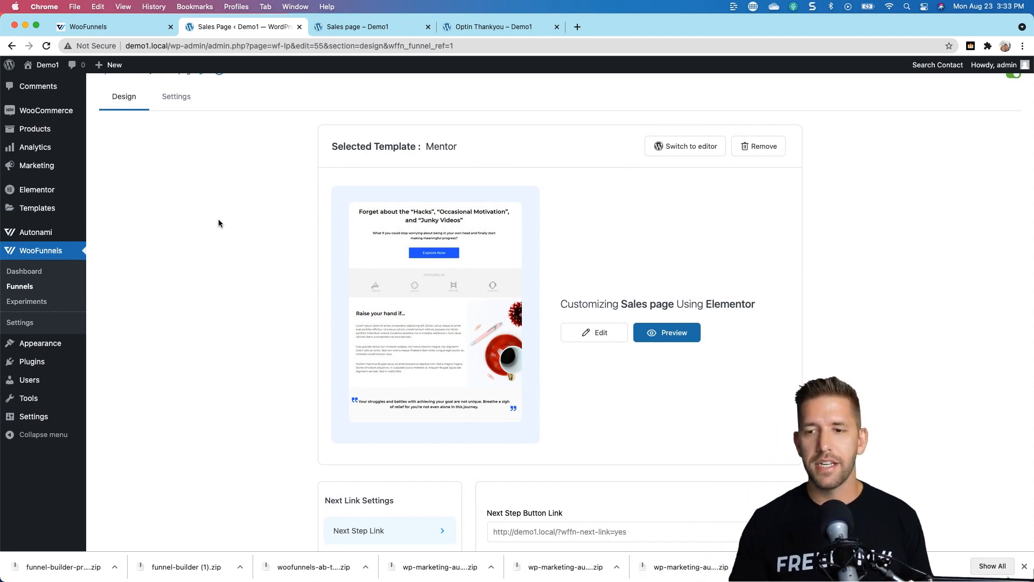
scroll(415, 330, "down", 4)
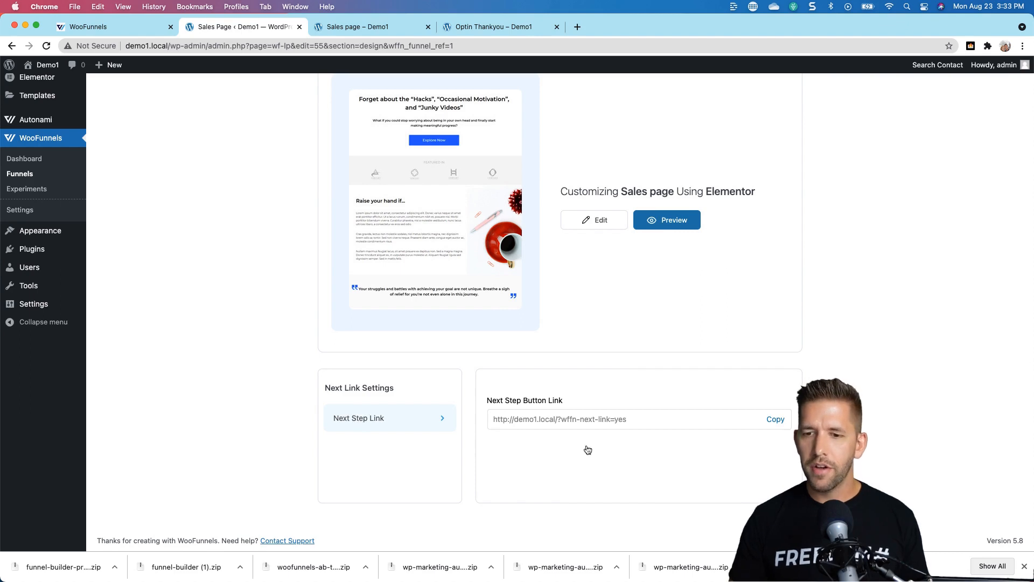
left_click(776, 420)
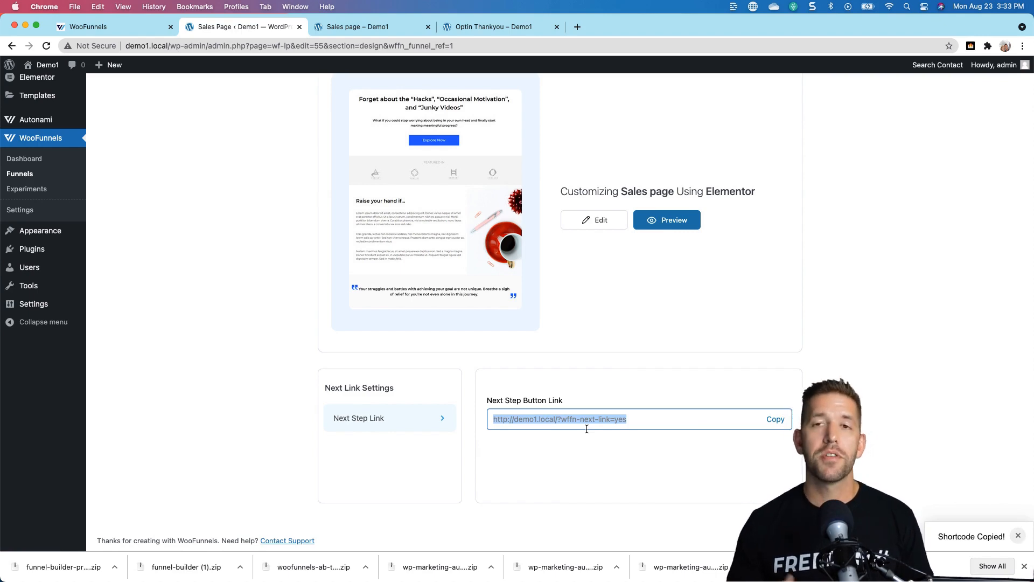
Open the sales page for editing in Elementor
scroll(585, 429, "up", 5)
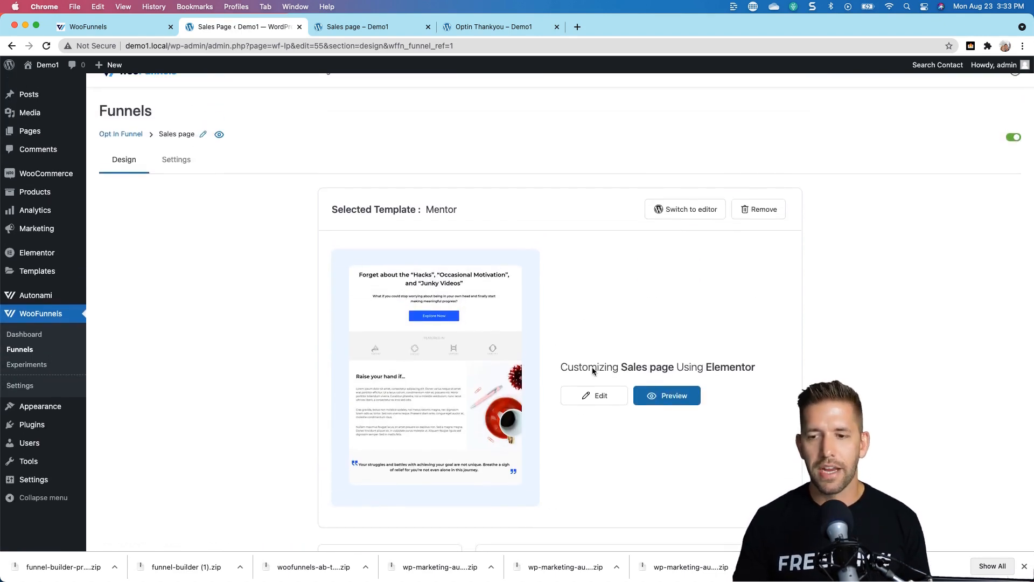
left_click(593, 400)
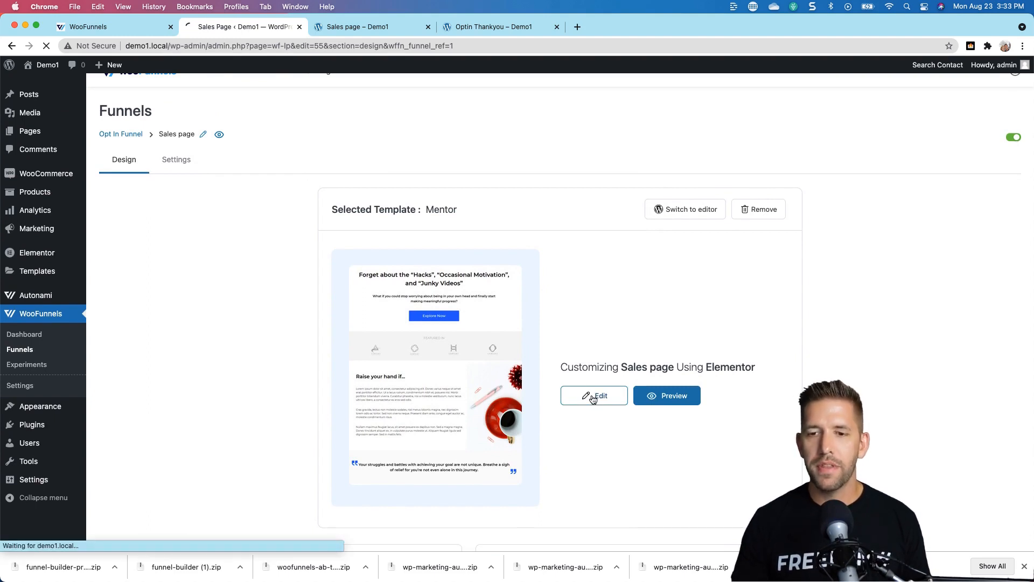
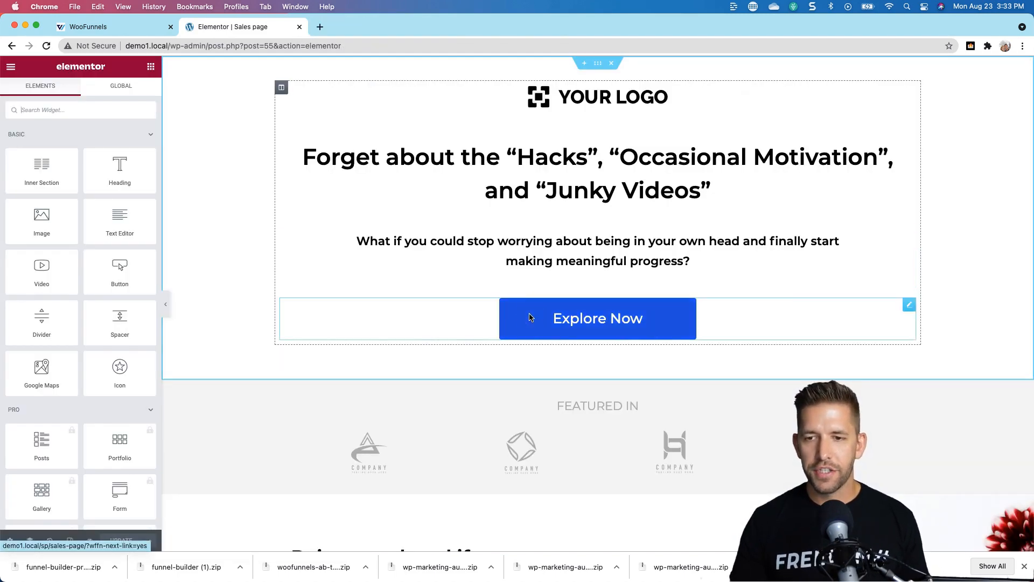
left_click(521, 319)
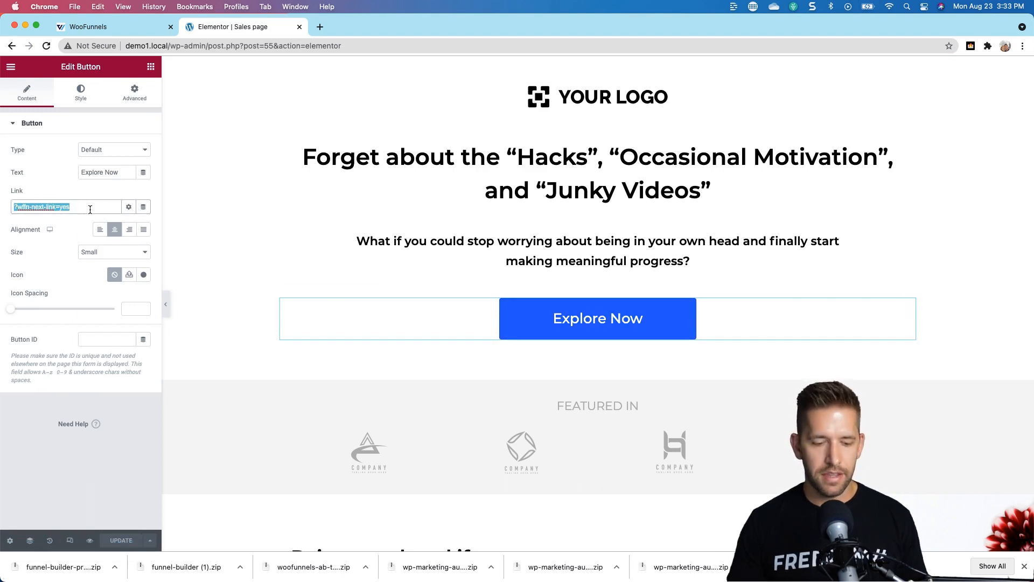
type("http://demo1.local/?wffn-next-link=yes")
key("super+z")
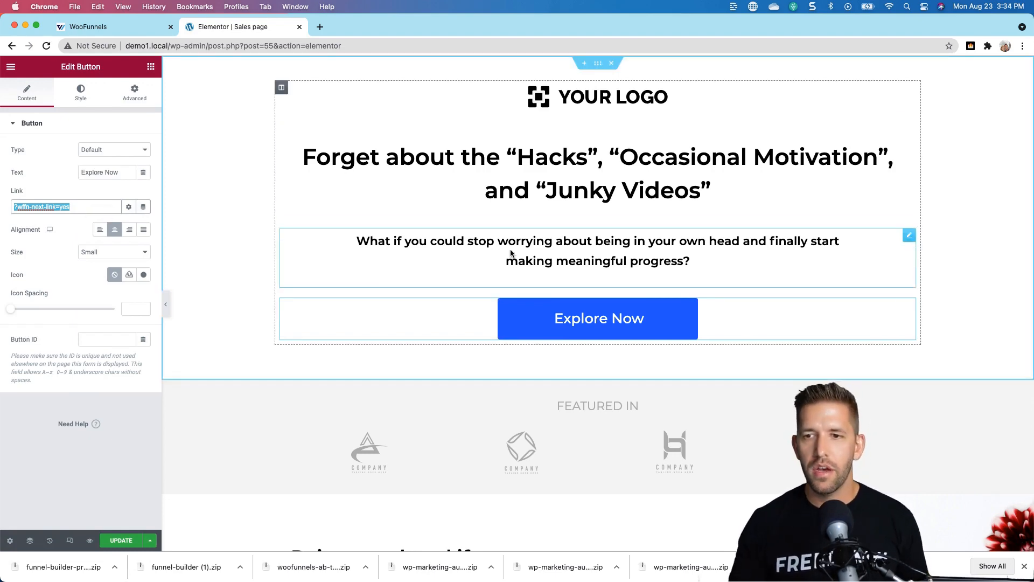
Replace all the placeholder text under the "Raise your hand if..." heading with "This product is for you if..."
scroll(510, 255, "down", 10)
left_click(492, 219)
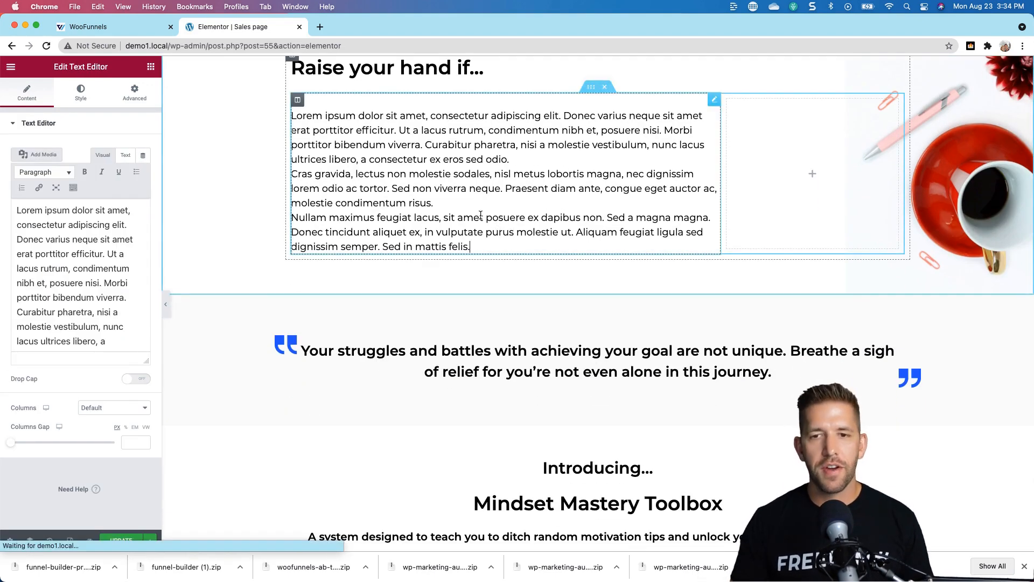
triple_click(488, 218)
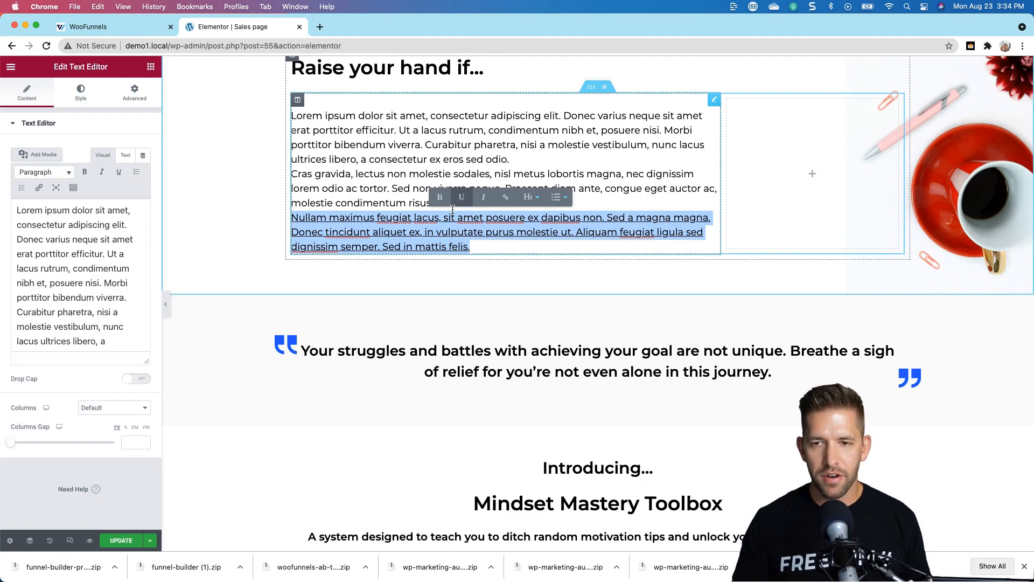
left_click(395, 203)
key("cmd+a")
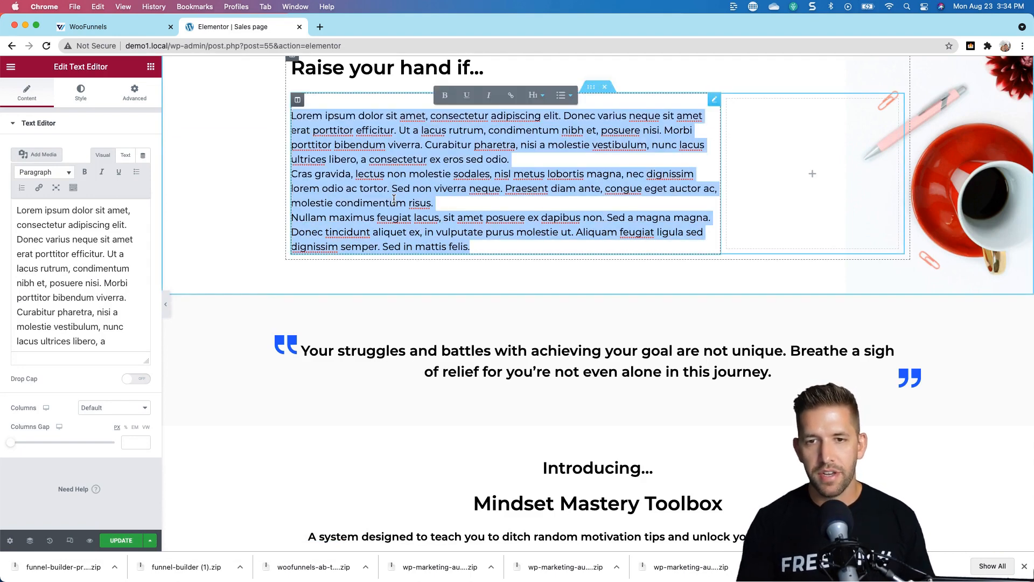
type("This product is fo")
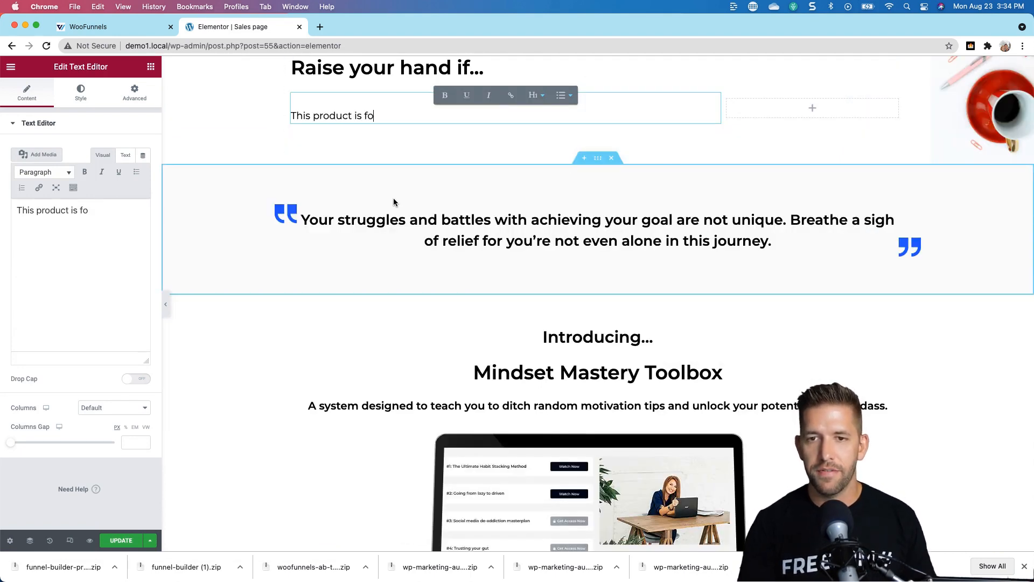
type("r you if...")
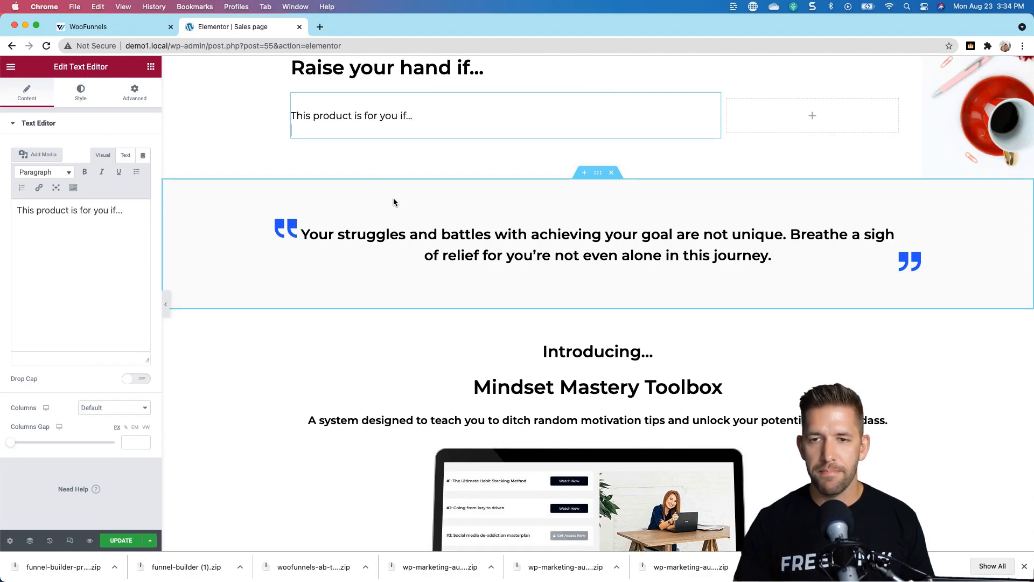
Review the remaining sales page sections from the quote down to the risk-free guarantee, and select the guarantee heading
left_click(498, 263)
scroll(516, 282, "down", 20)
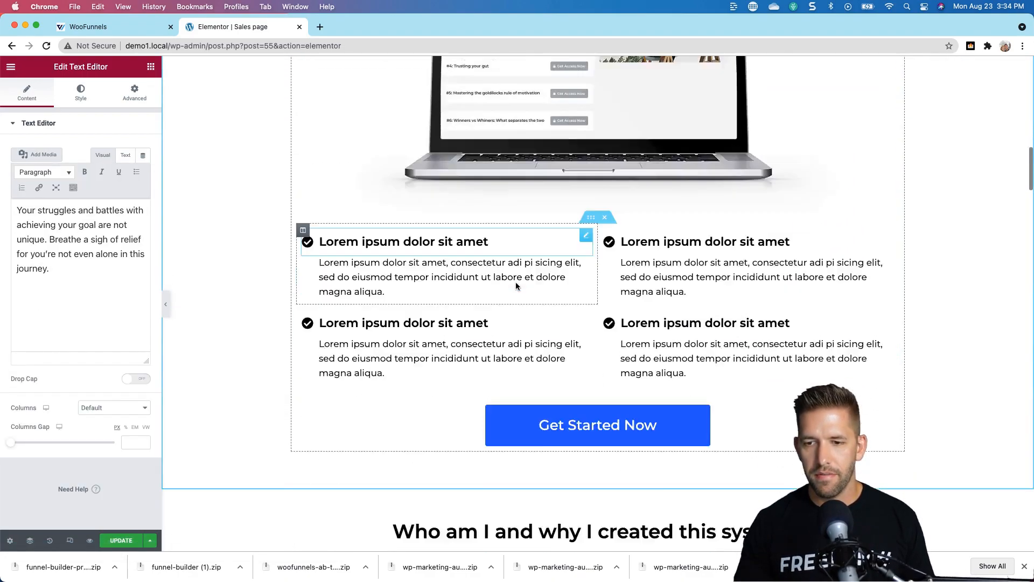
scroll(516, 284, "down", 20)
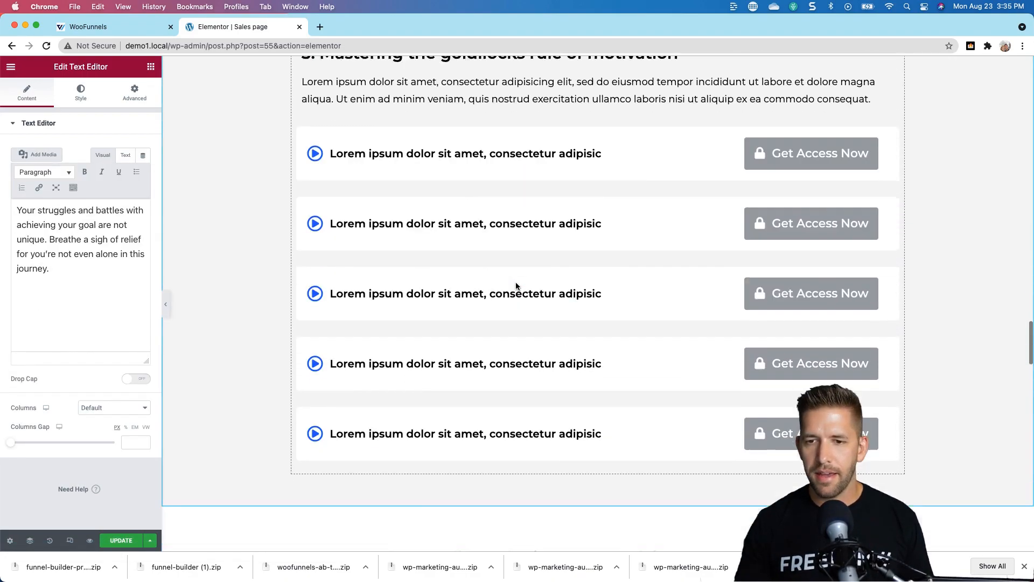
scroll(516, 283, "down", 10)
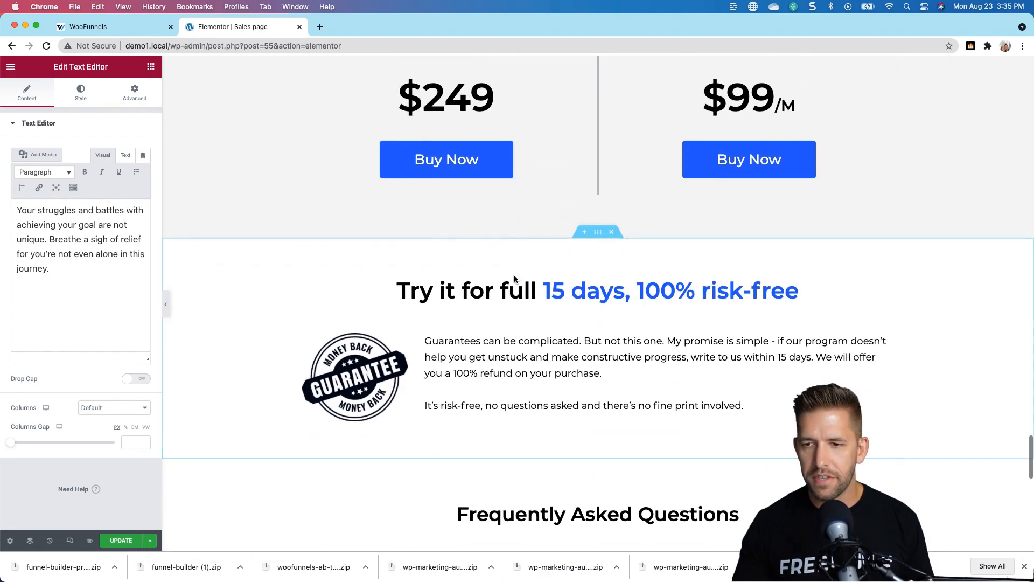
left_click(565, 242)
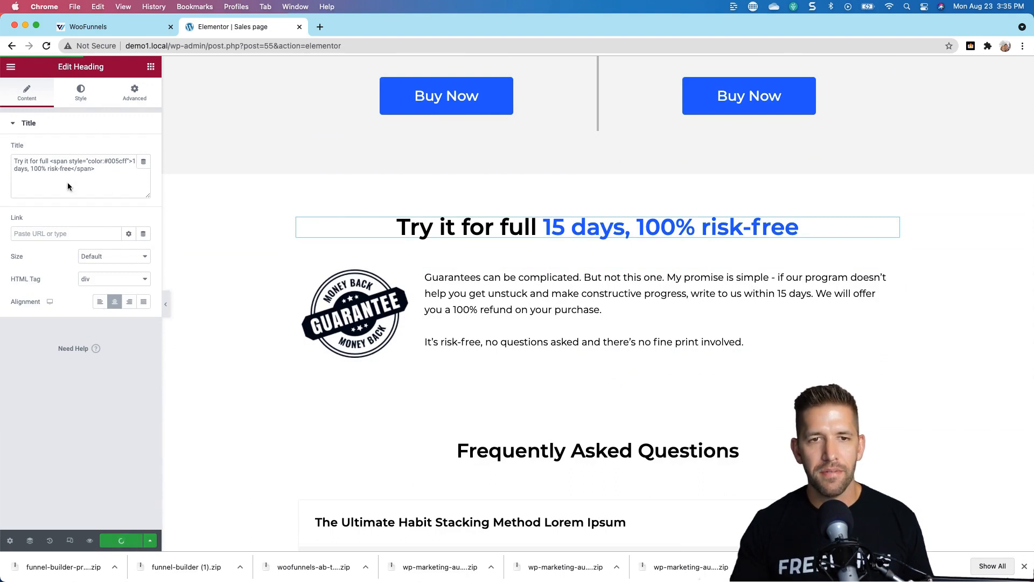
Save the sales page and exit Elementor back to the Opt In Funnel's list of steps
left_click(14, 72)
left_click(66, 263)
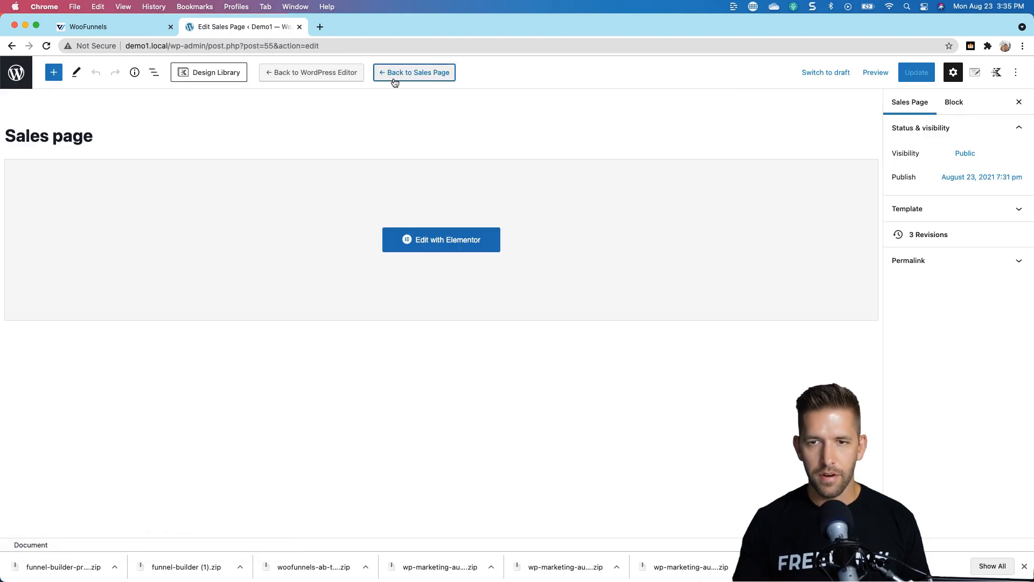
left_click(406, 76)
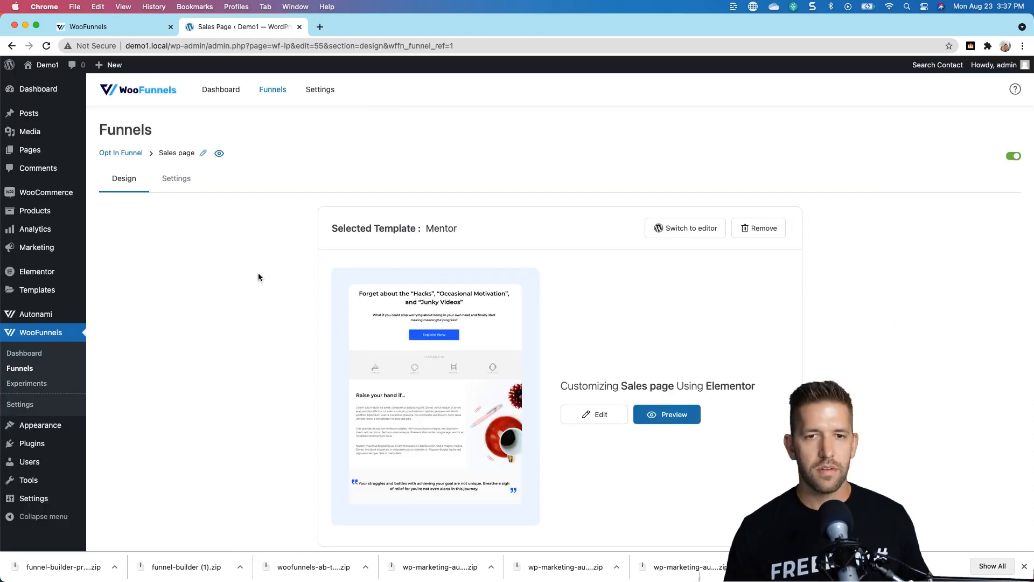
left_click(127, 154)
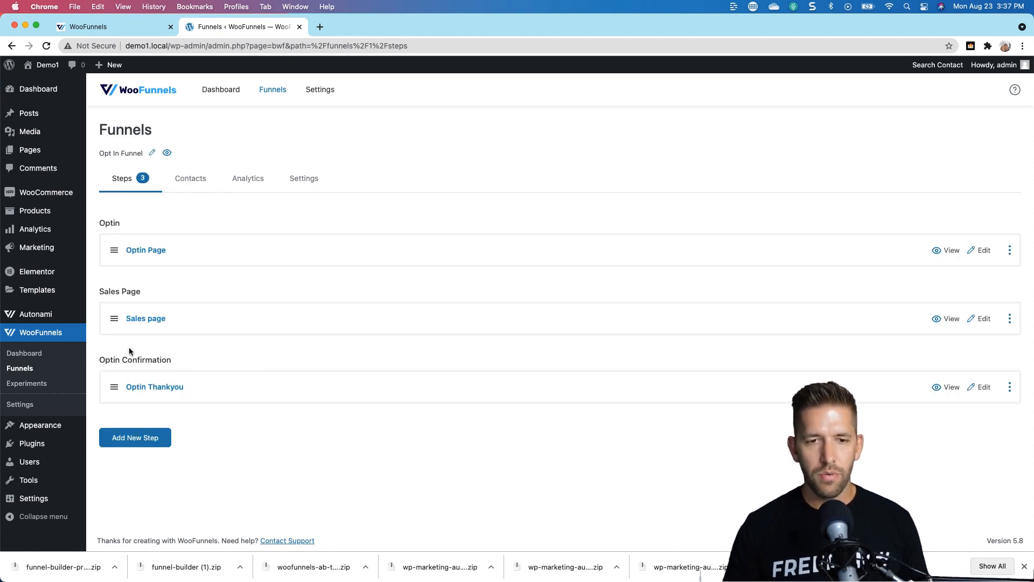
Add a checkout page step titled "Checkout" to the funnel
left_click(131, 444)
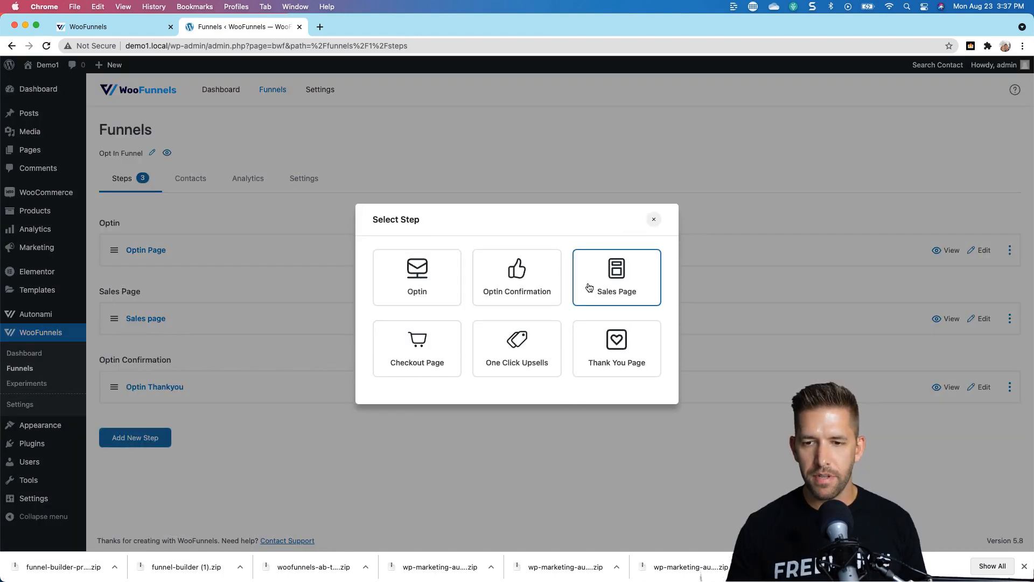
left_click(408, 351)
left_click(416, 300)
type("C")
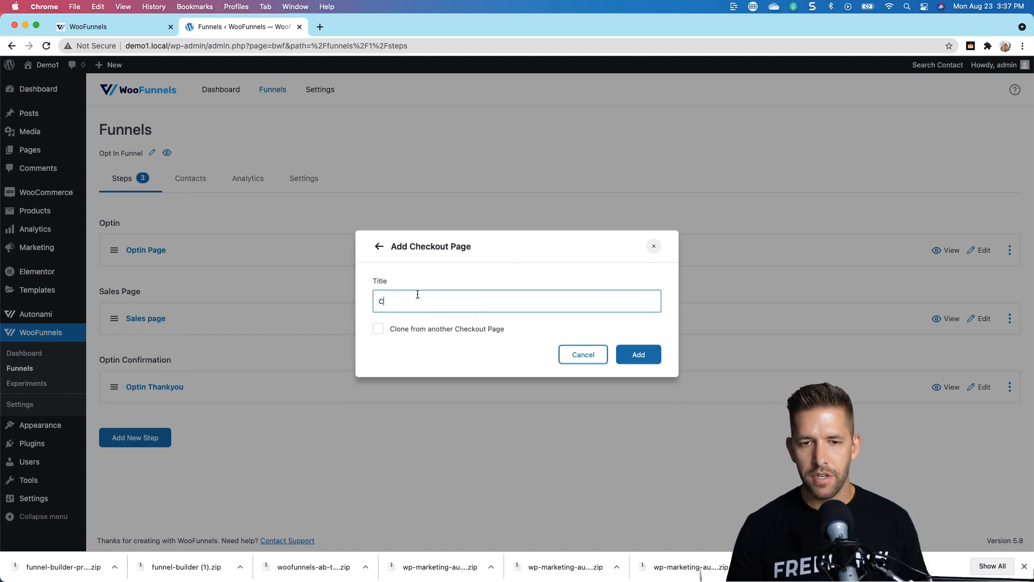
type("heckout")
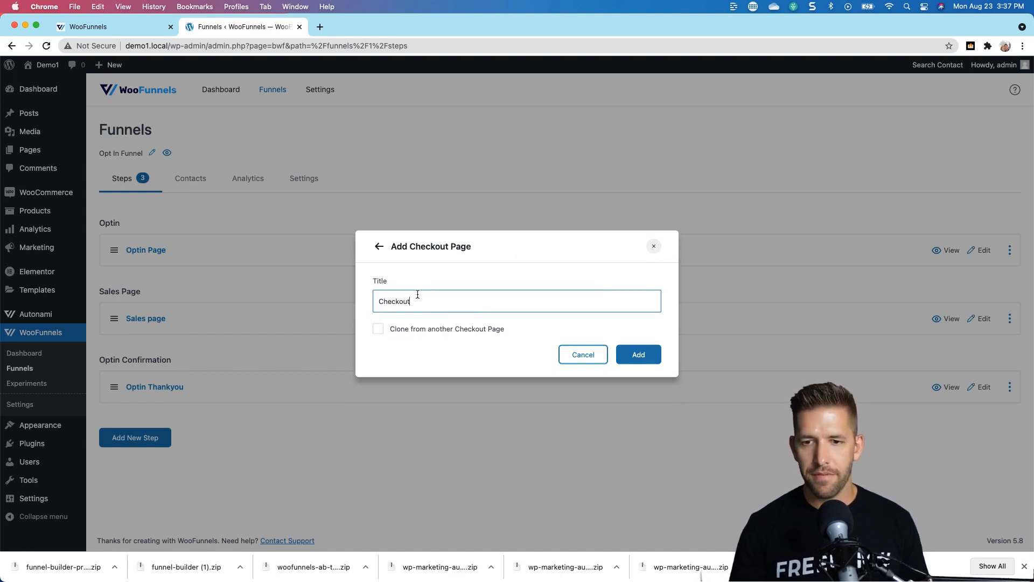
left_click(643, 356)
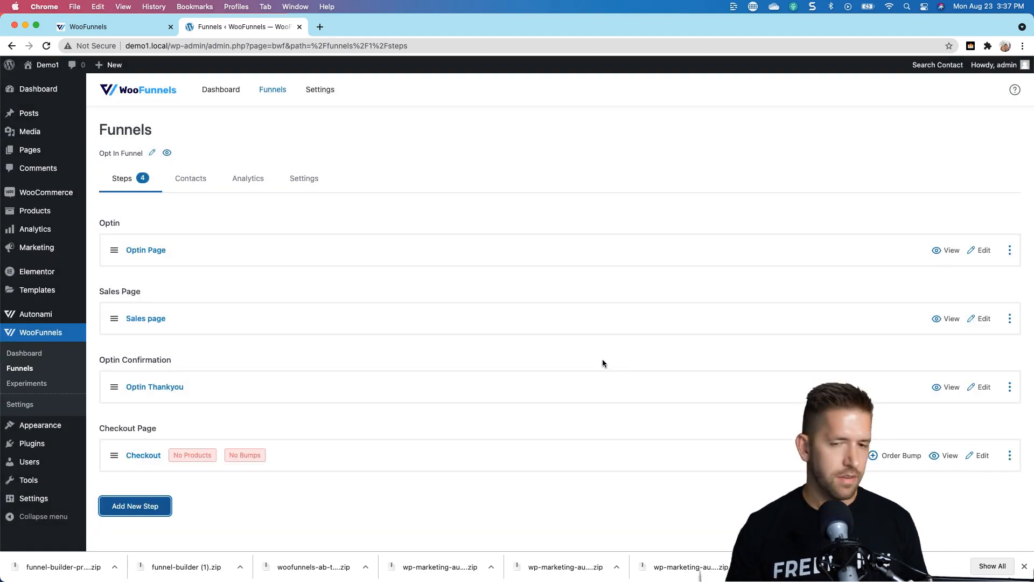
Move the Checkout step between Sales page and Optin Thankyou and open it for editing
left_click_drag(112, 455, 119, 376)
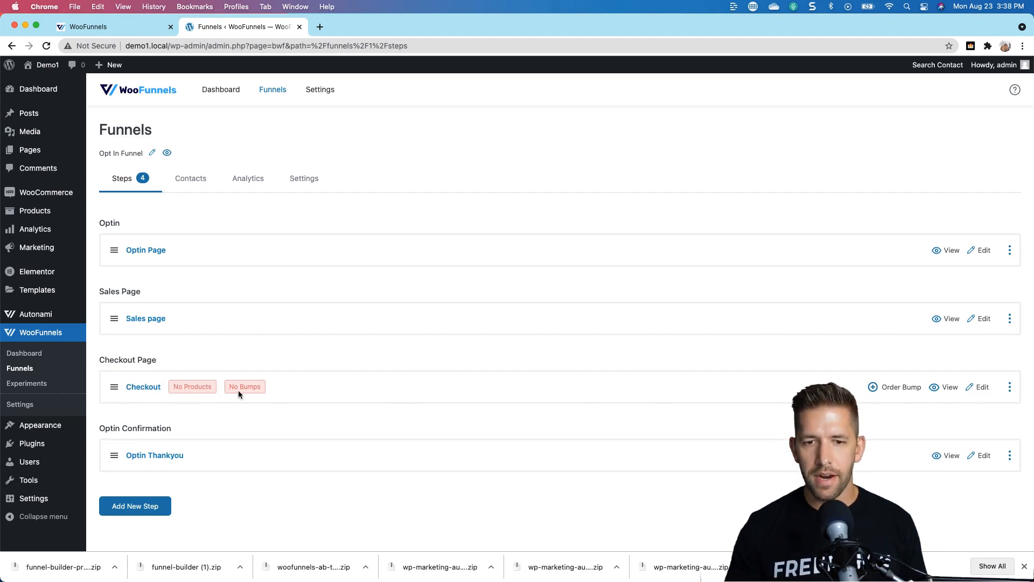
left_click(978, 388)
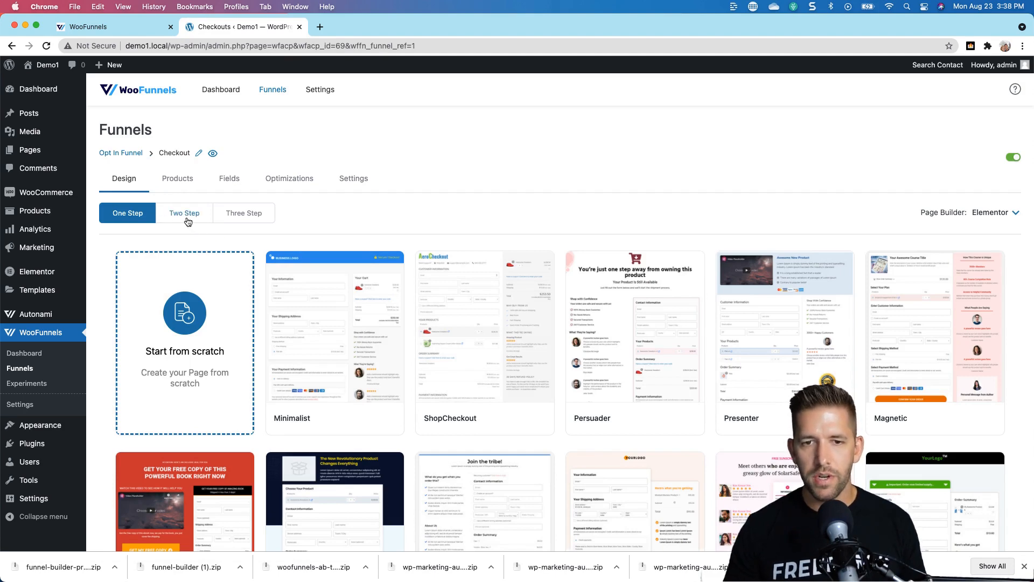
Browse the two-step and three-step checkout page templates
left_click(189, 218)
left_click(235, 217)
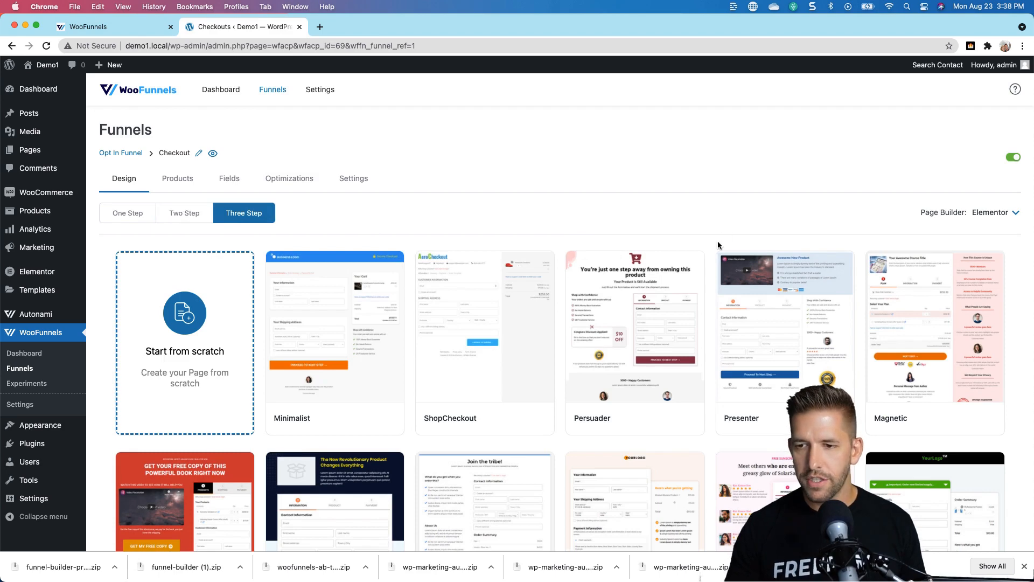
scroll(770, 225, "down", 4)
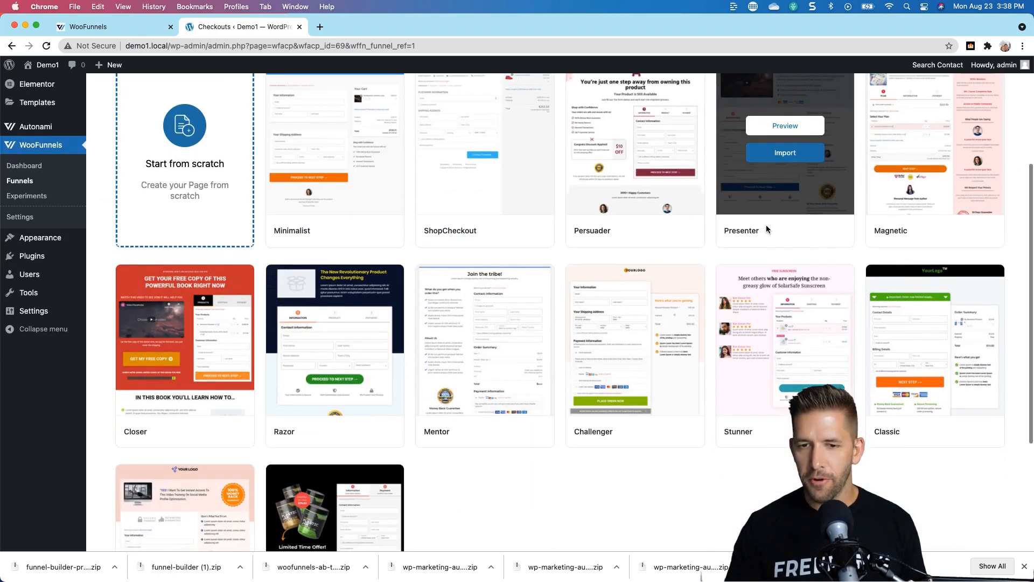
scroll(646, 458, "up", 2)
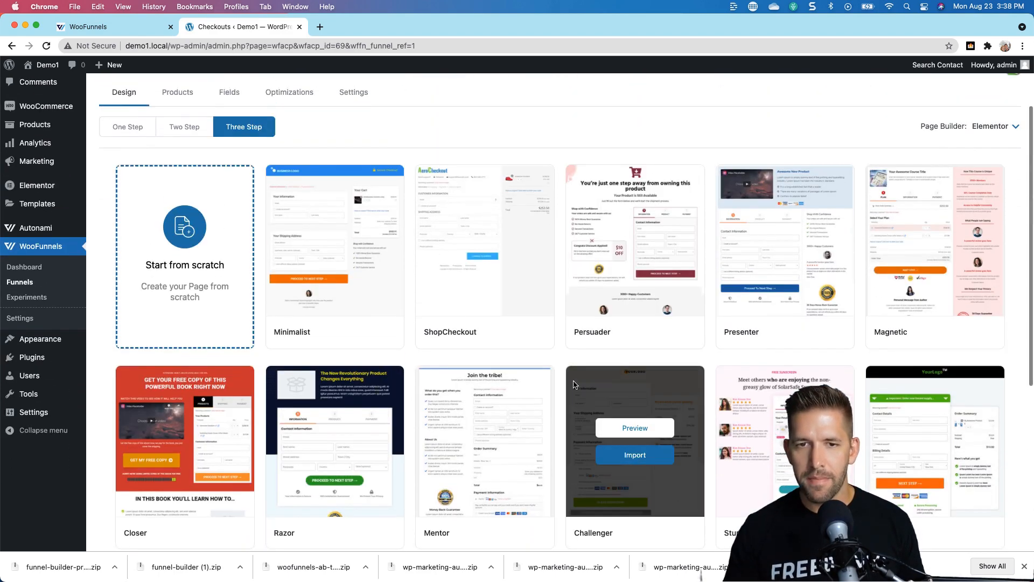
Preview the Mentor template among the two-step checkout designs
left_click(189, 127)
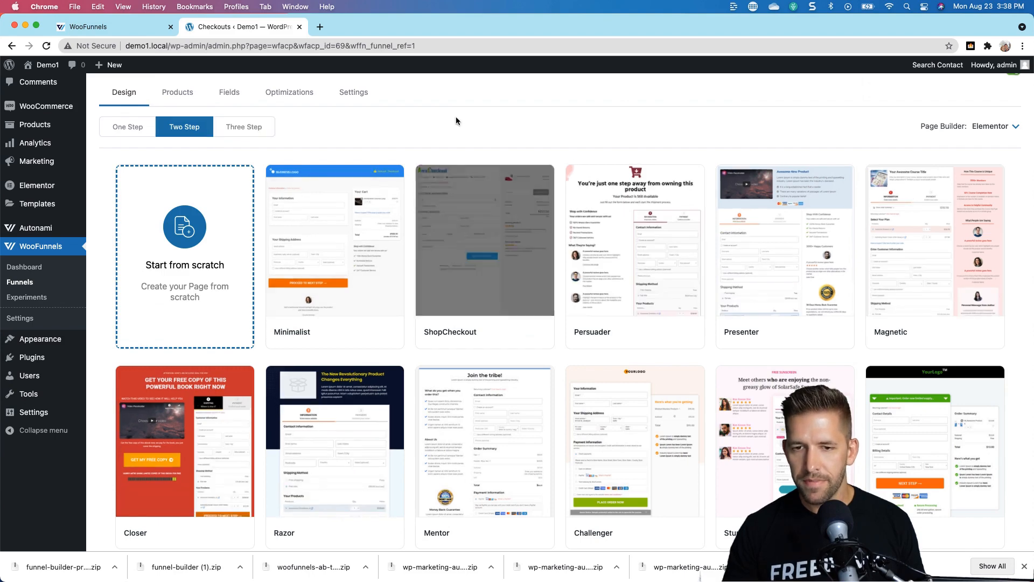
scroll(701, 165, "down", 3)
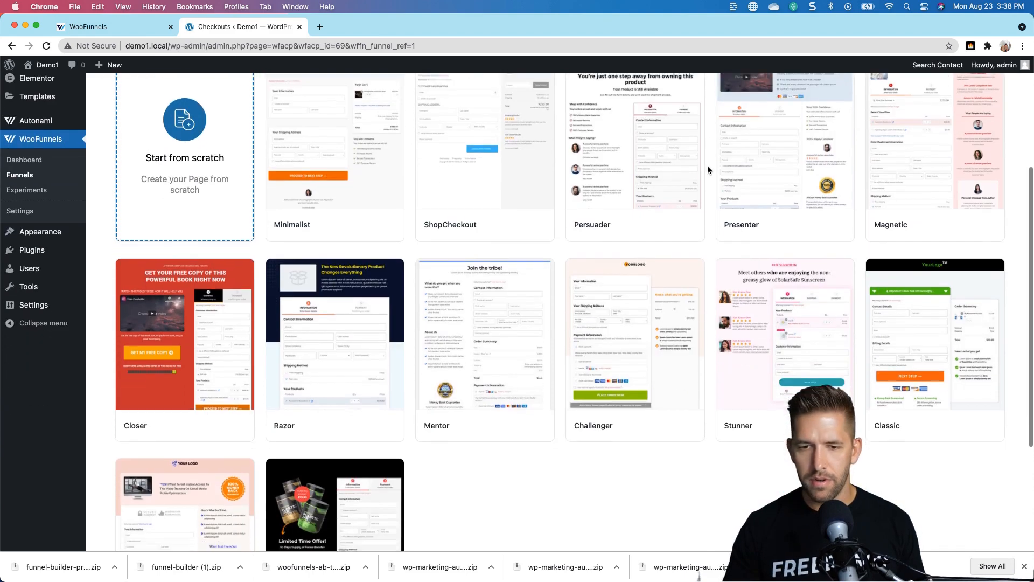
mouse_move(515, 300)
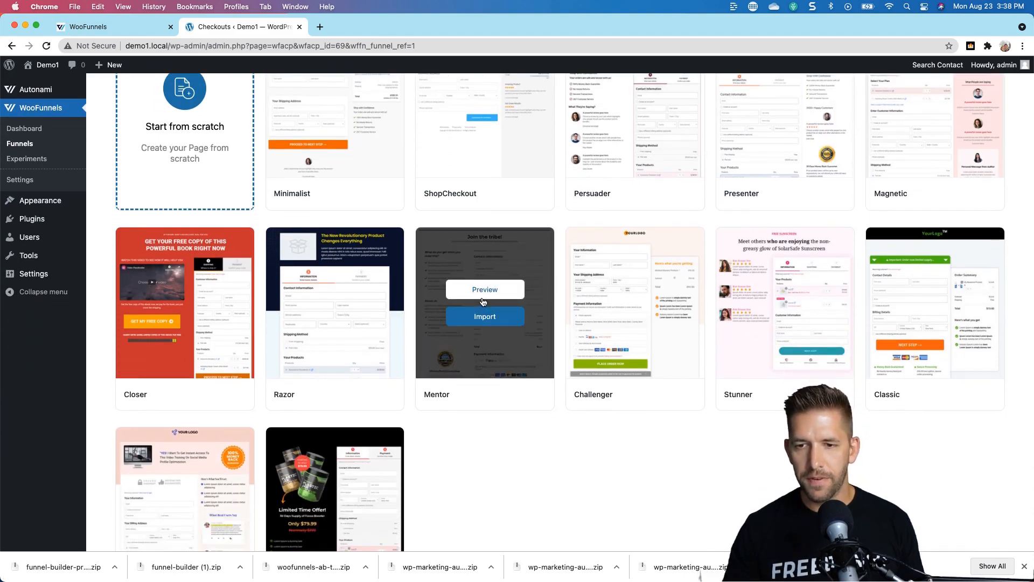
left_click(484, 289)
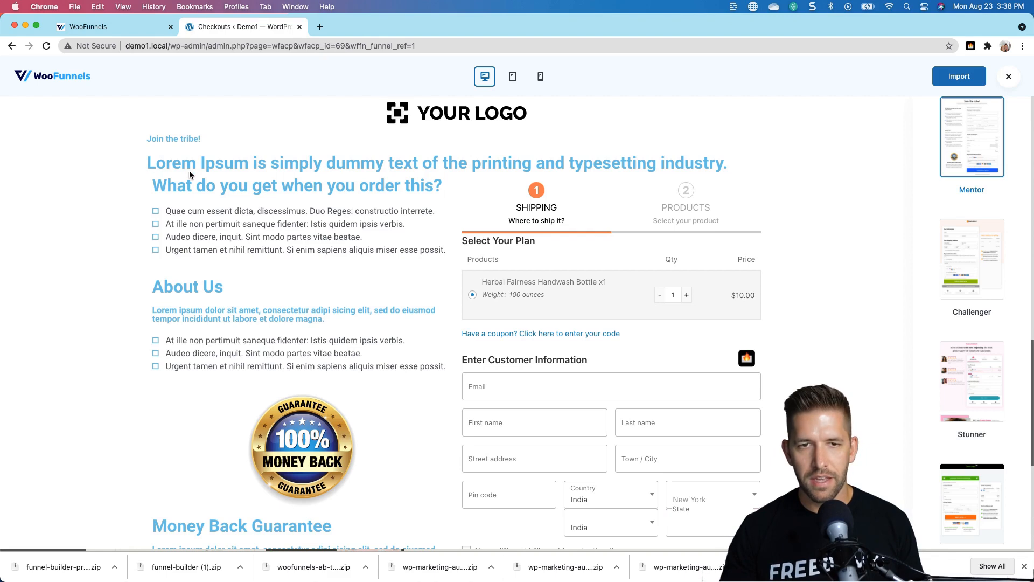
Import the Mentor two-step template for the checkout page and open the page for editing in Elementor
scroll(242, 392, "down", 4)
scroll(241, 393, "up", 4)
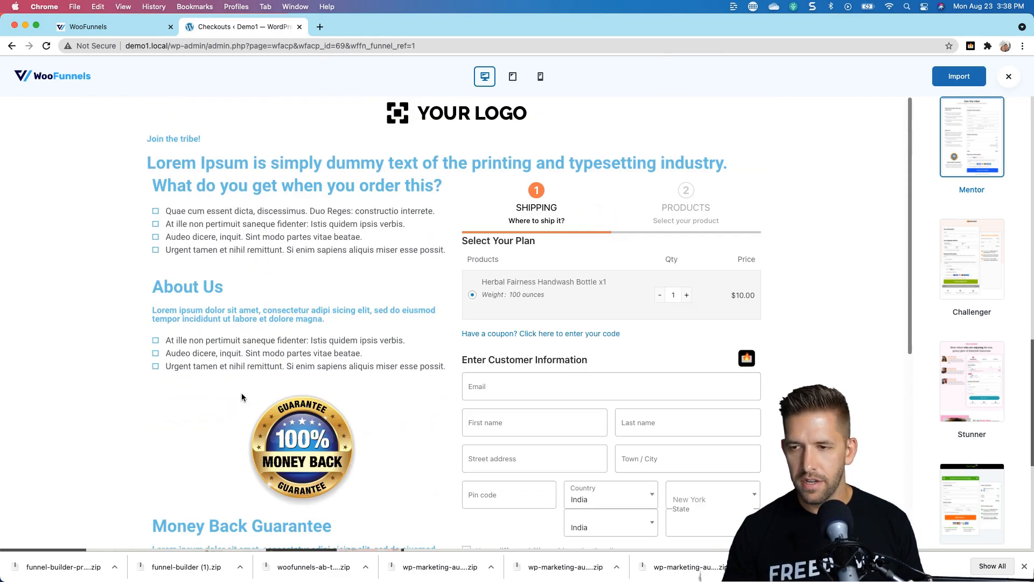
left_click(1009, 76)
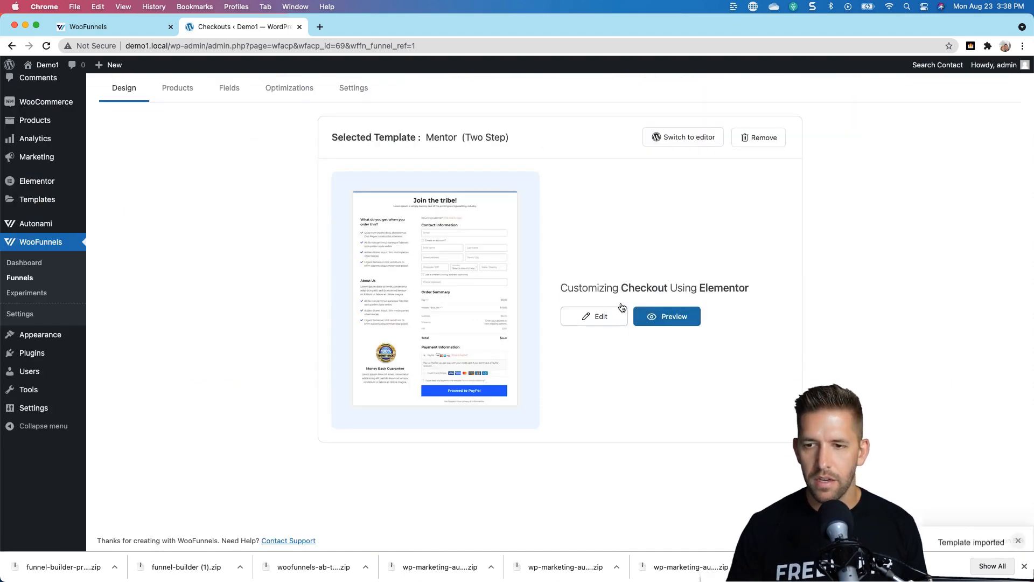
left_click(601, 317)
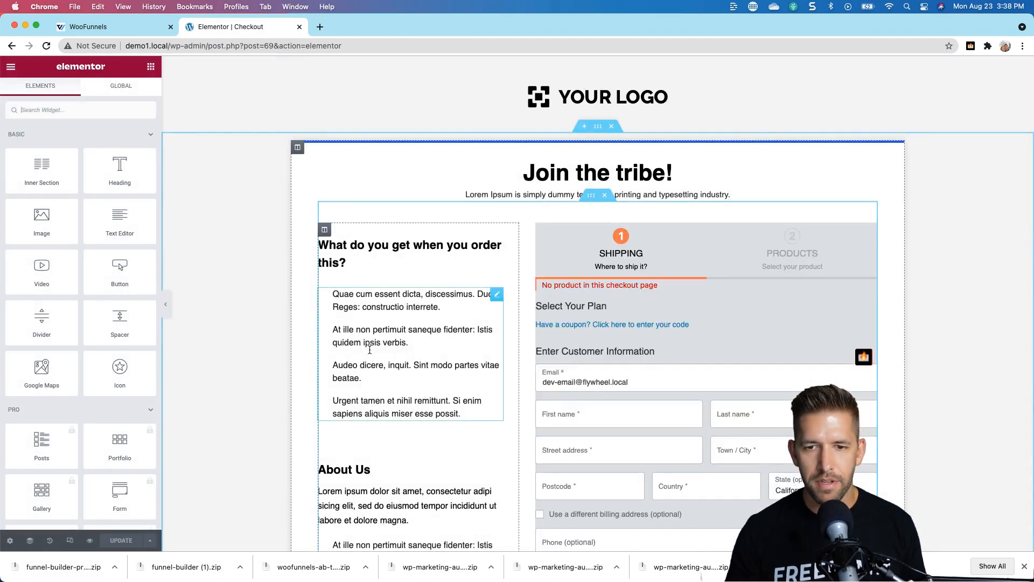
Look over the checkout page's text, guarantee and testimonial sections, and open the checkout form's settings
left_click(390, 304)
left_click(378, 262)
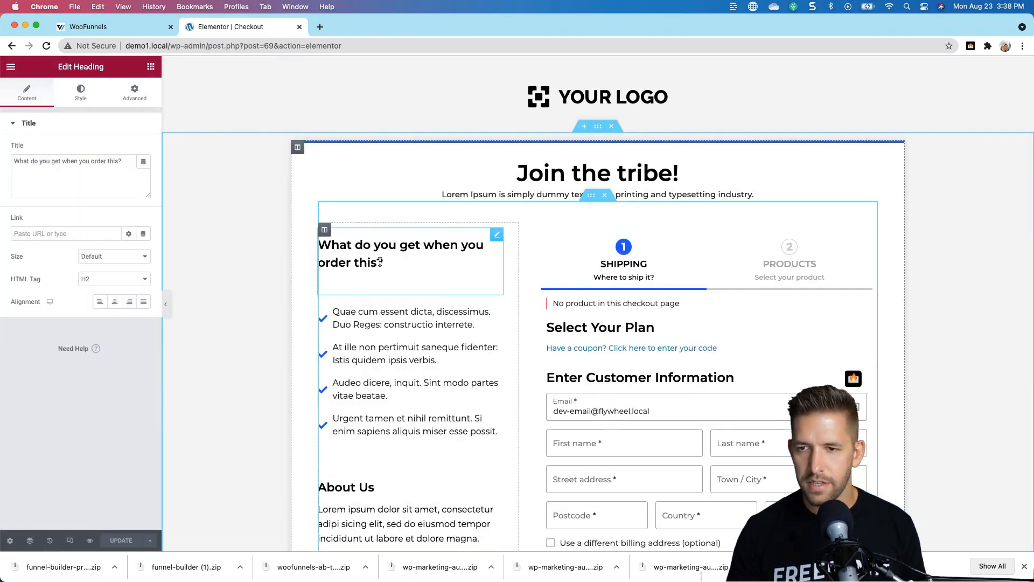
scroll(430, 317, "down", 5)
scroll(430, 317, "down", 10)
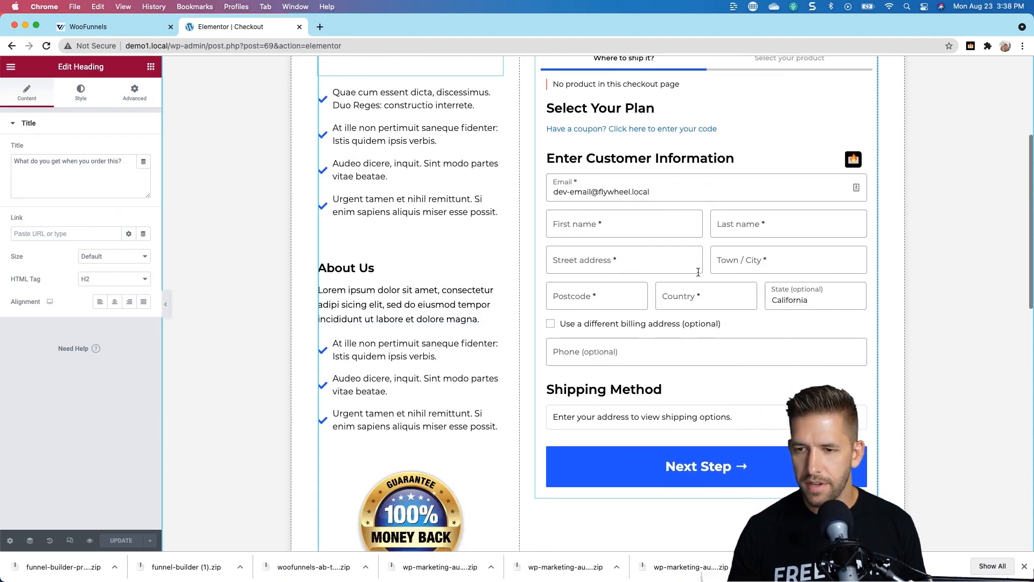
scroll(698, 272, "down", 15)
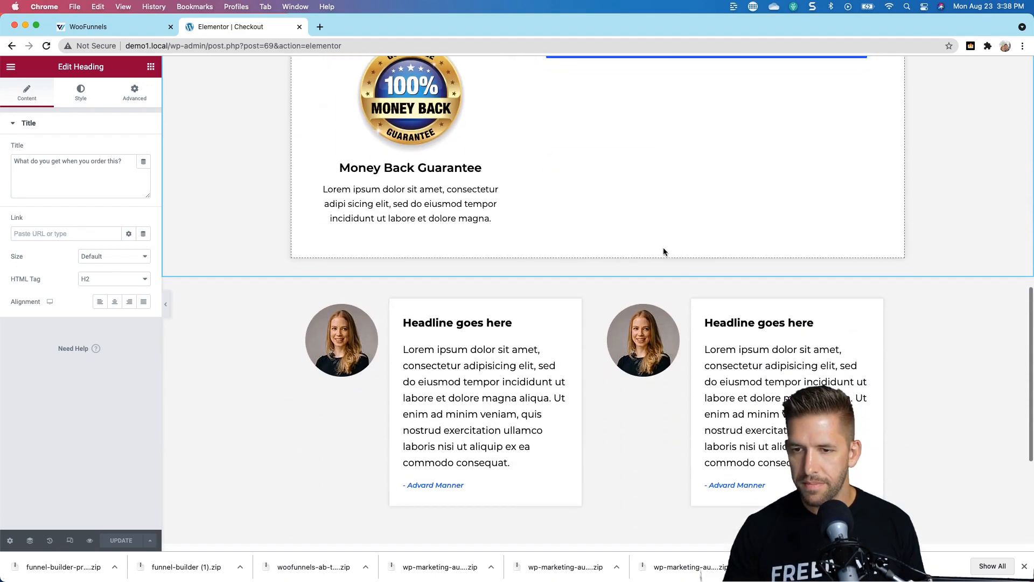
scroll(664, 257, "up", 20)
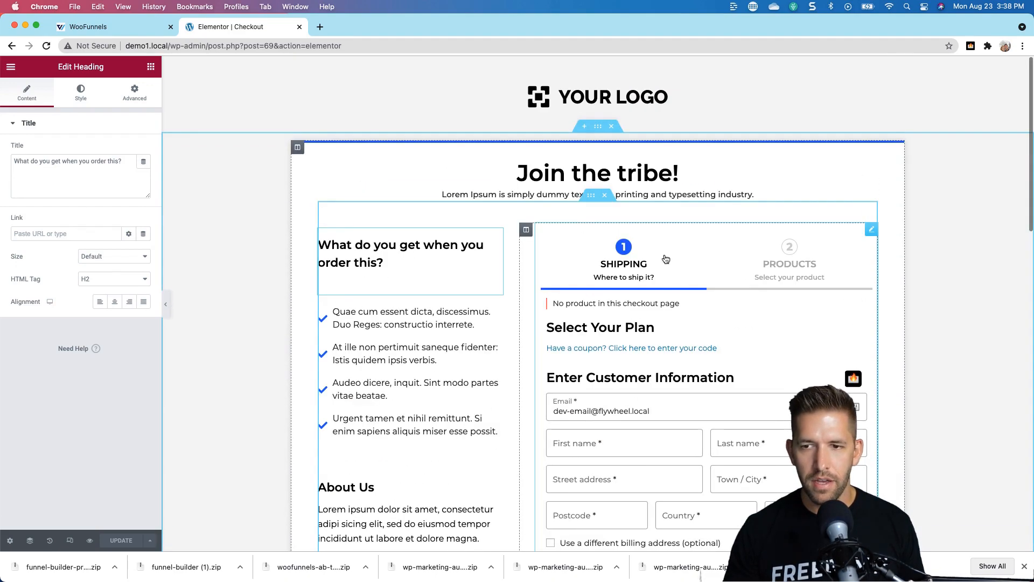
left_click(686, 334)
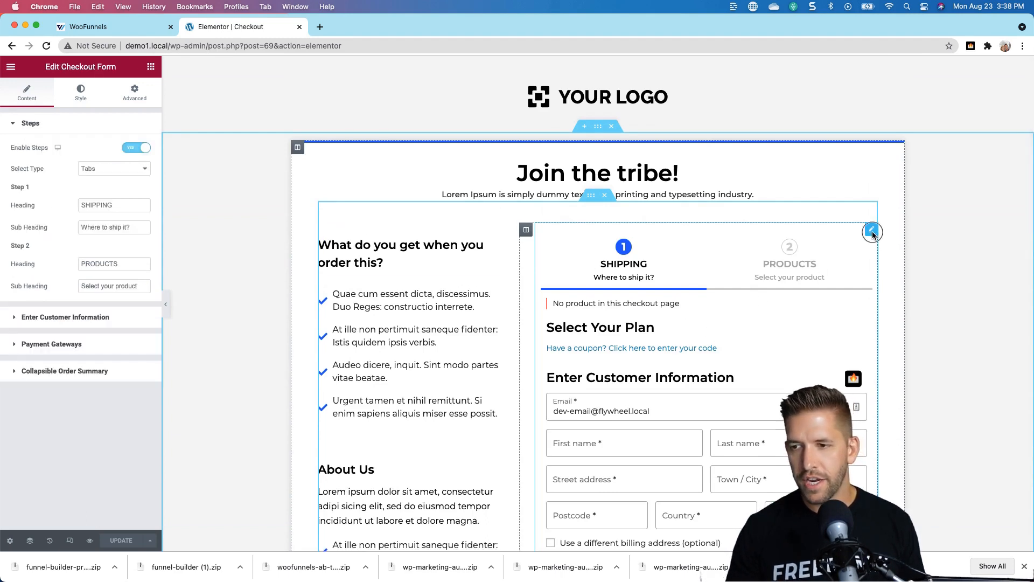
scroll(709, 445, "down", 1)
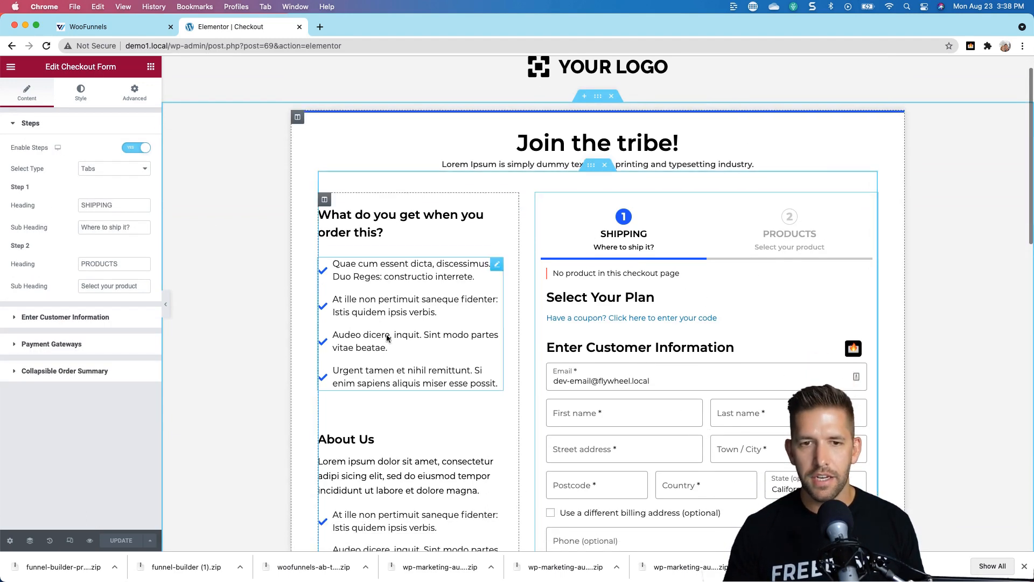
Try the Breadcrumb type for the checkout form's steps and switch back to Tabs
left_click(125, 168)
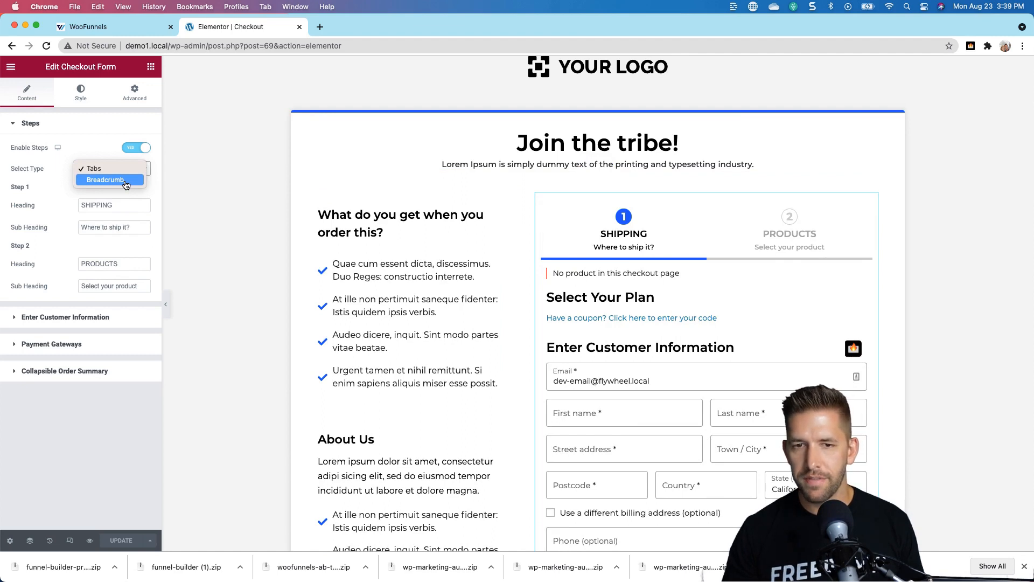
left_click(123, 181)
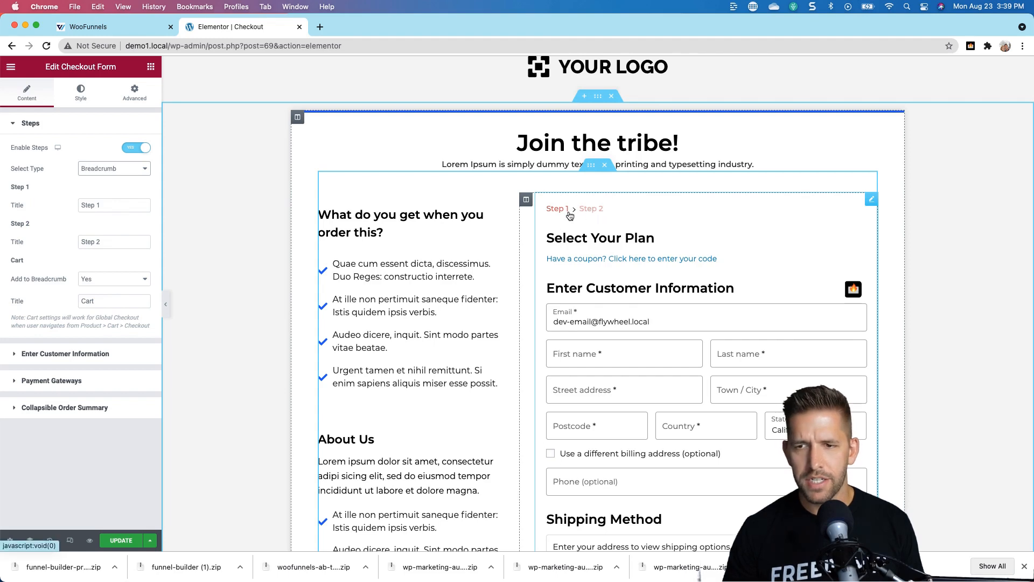
left_click(114, 172)
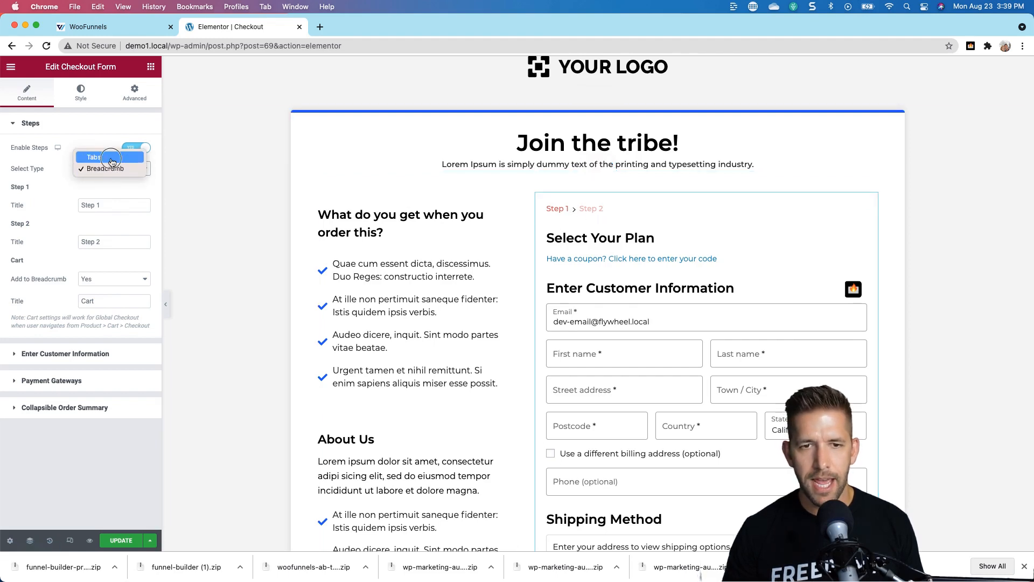
left_click(116, 158)
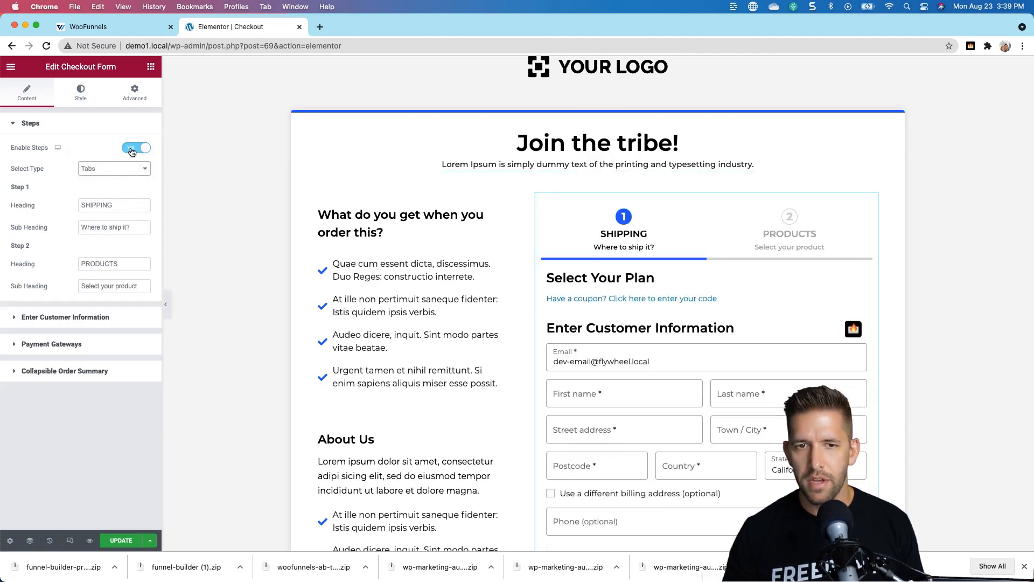
Disable the checkout form's steps to check the form without them, and enable them again
left_click(132, 150)
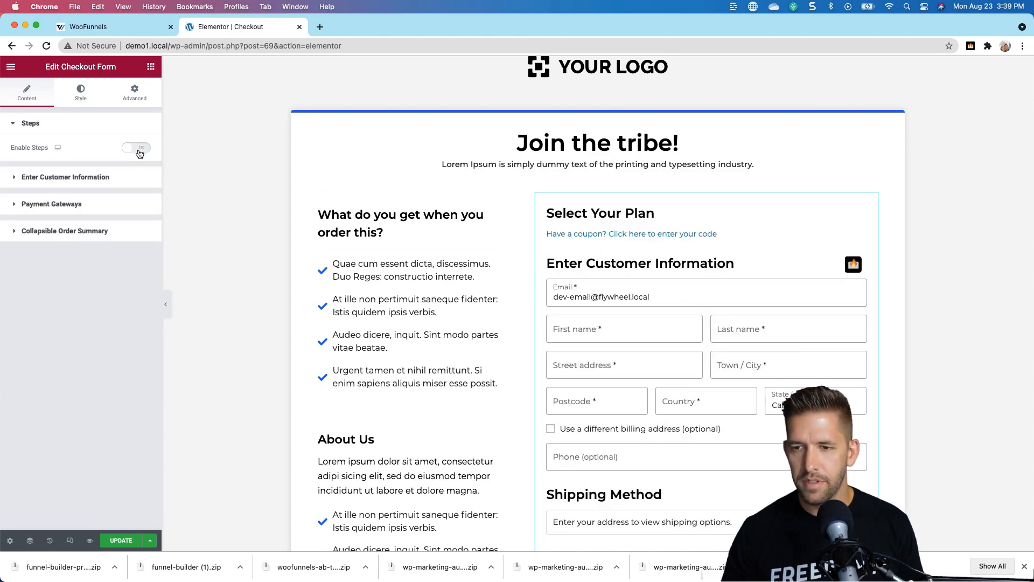
scroll(627, 351, "down", 4)
scroll(606, 337, "up", 2)
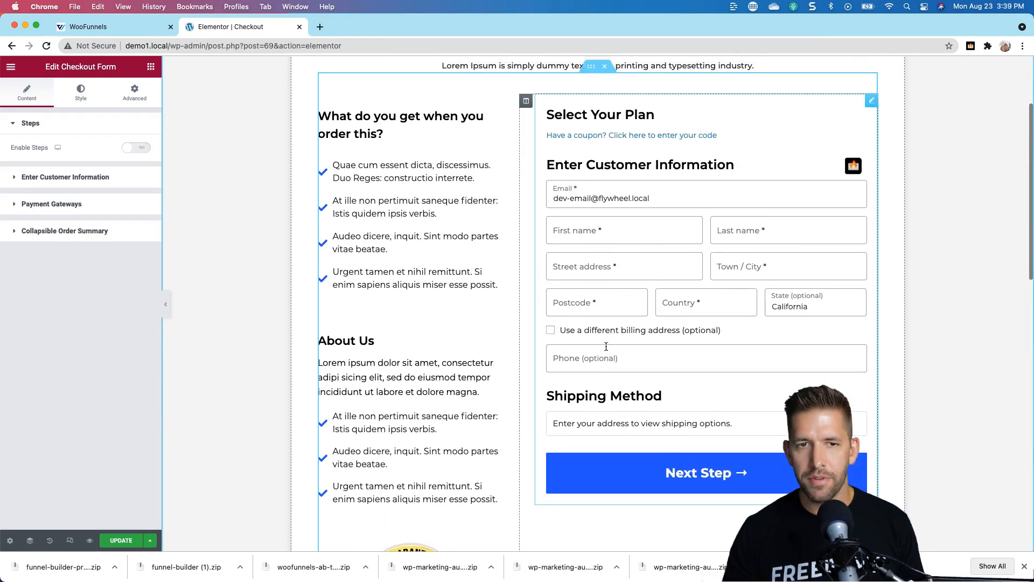
scroll(646, 335, "up", 1)
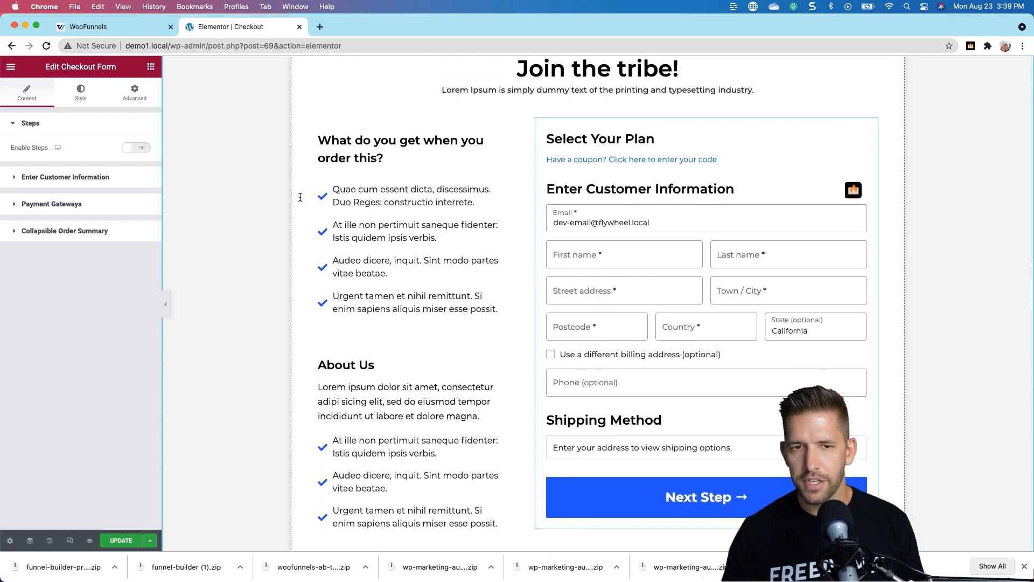
left_click(136, 151)
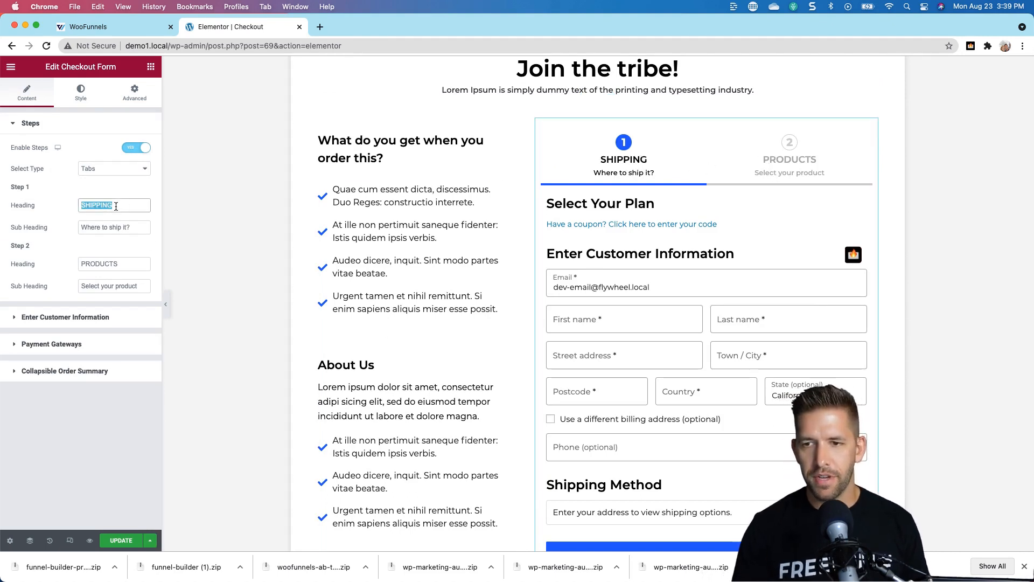
Set the checkout form's step 1 heading to "Account Setup" and its step 2 heading to "Complete Purchase"
type("Account Setup")
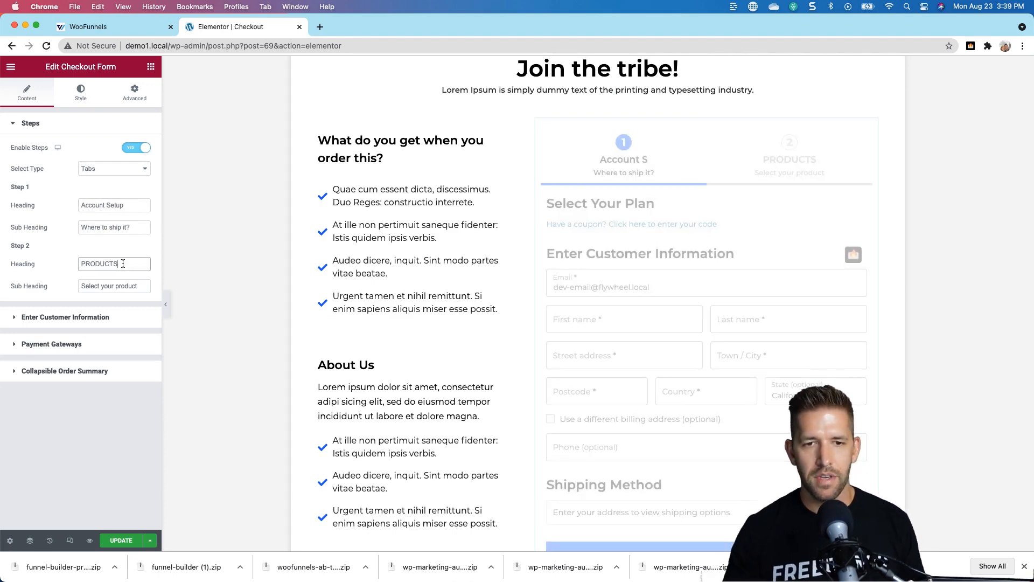
double_click(122, 263)
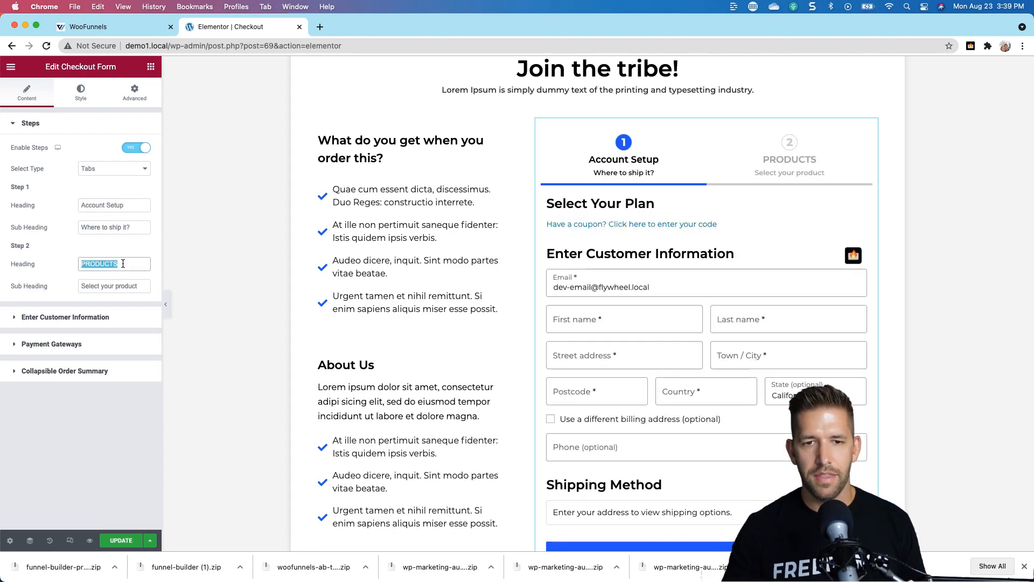
type("Complete P")
type("urchase")
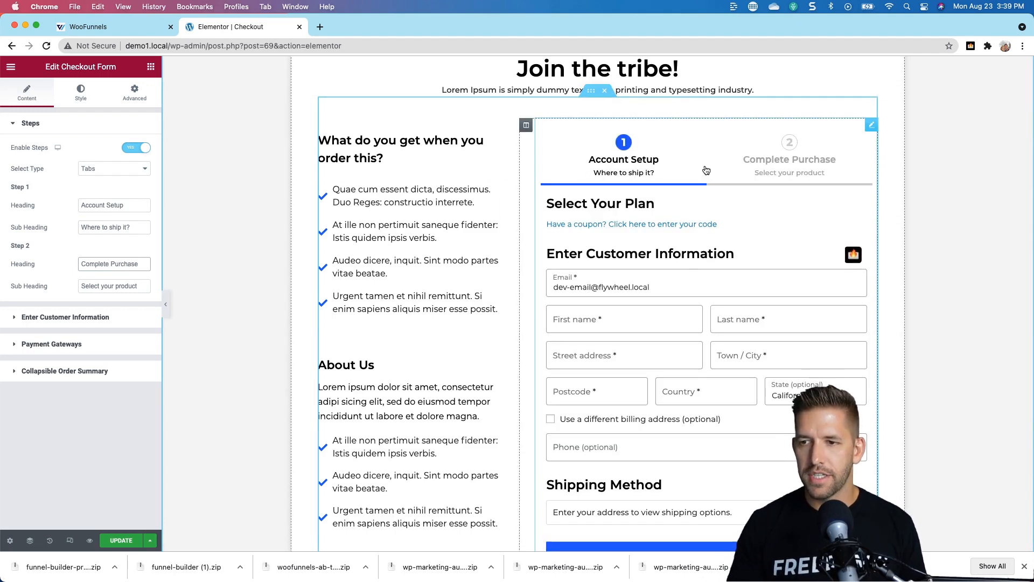
scroll(683, 205, "down", 5)
scroll(699, 249, "down", 5)
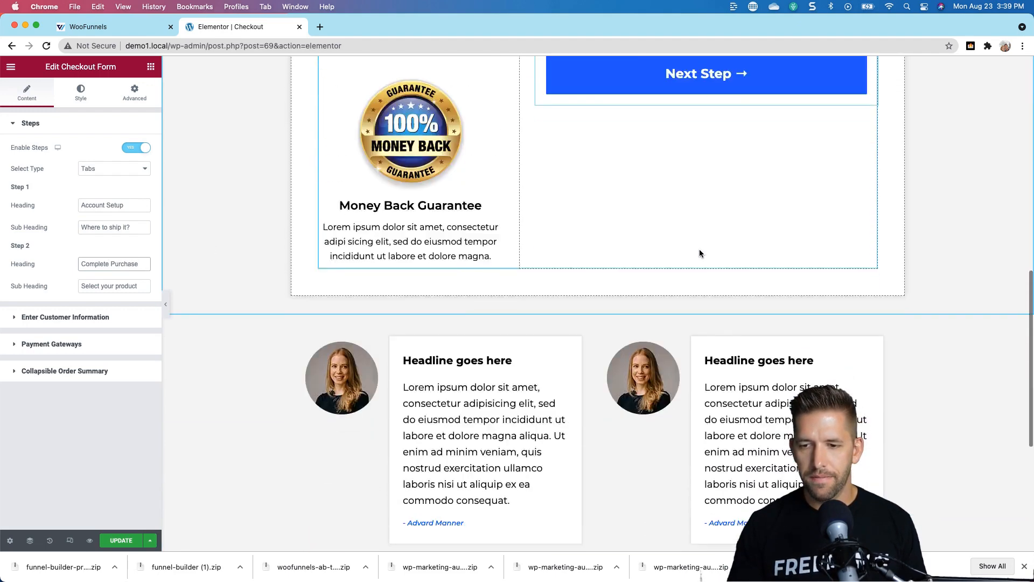
scroll(699, 249, "up", 11)
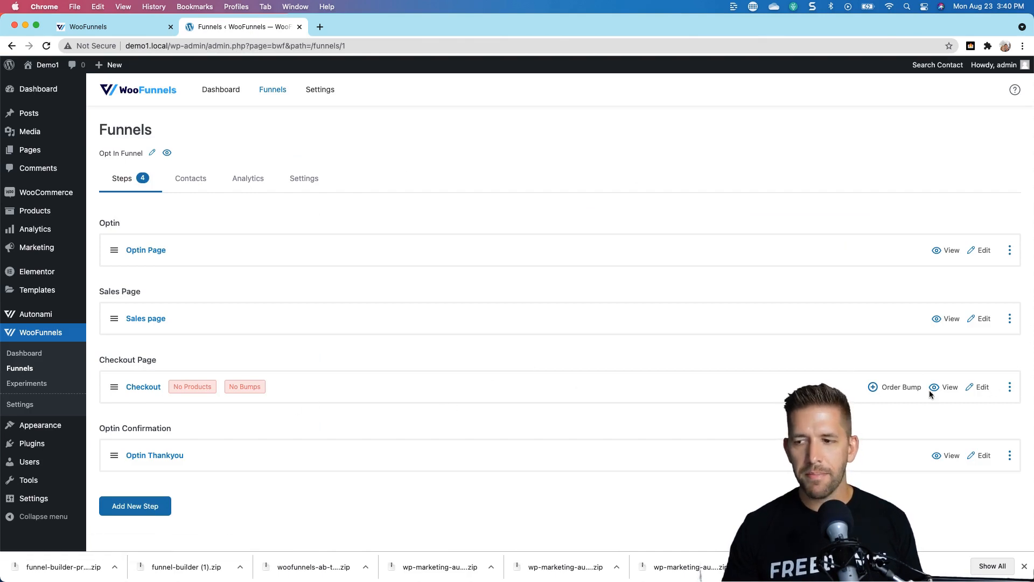
Open a new product form in a separate tab and view the published Sample $5 Product's store page
mouse_move(84, 213)
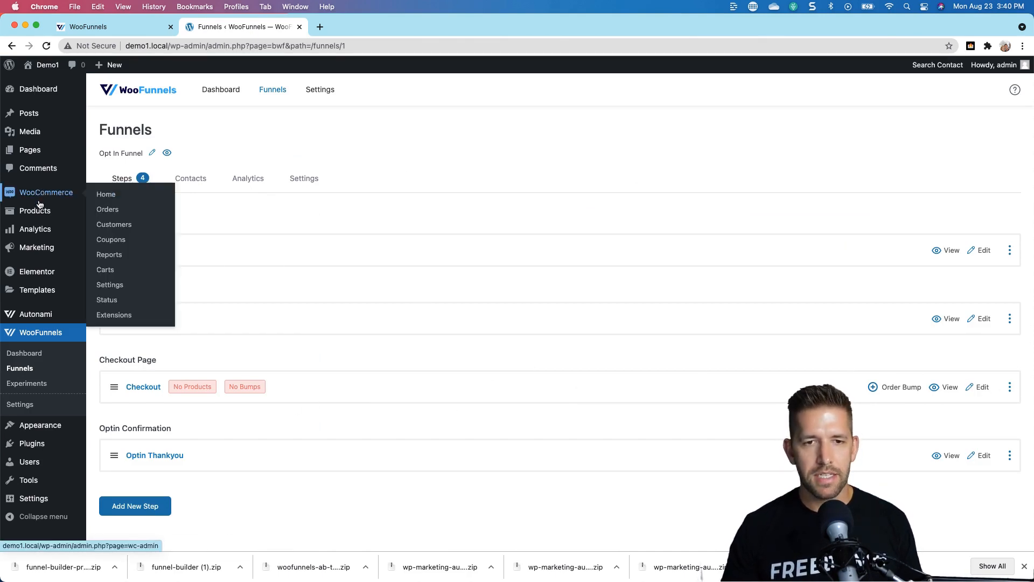
left_click(111, 226, "super")
left_click(339, 29)
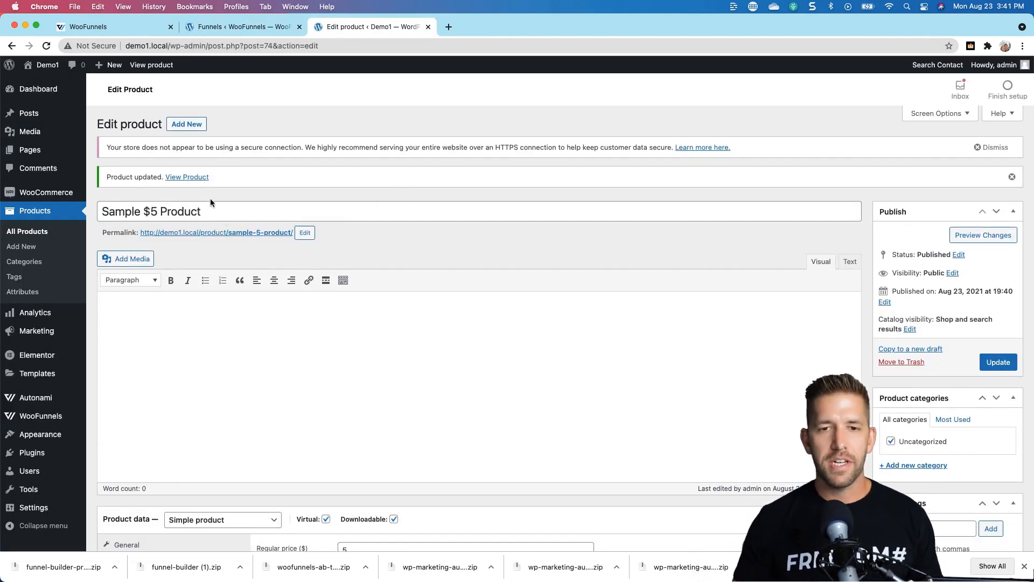
left_click(198, 180)
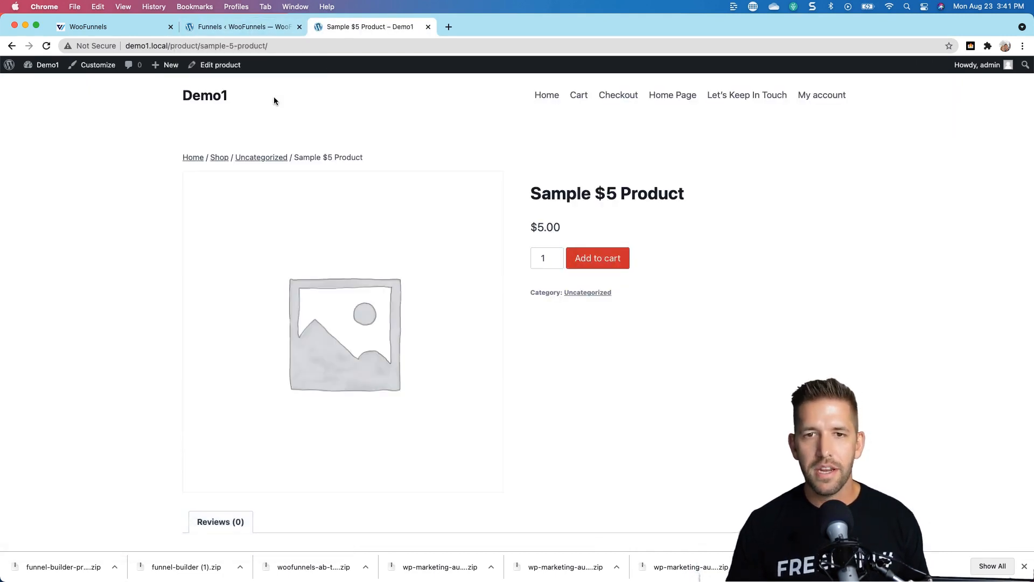
Return to the funnel and open the product settings of the Checkout step
left_click(251, 27)
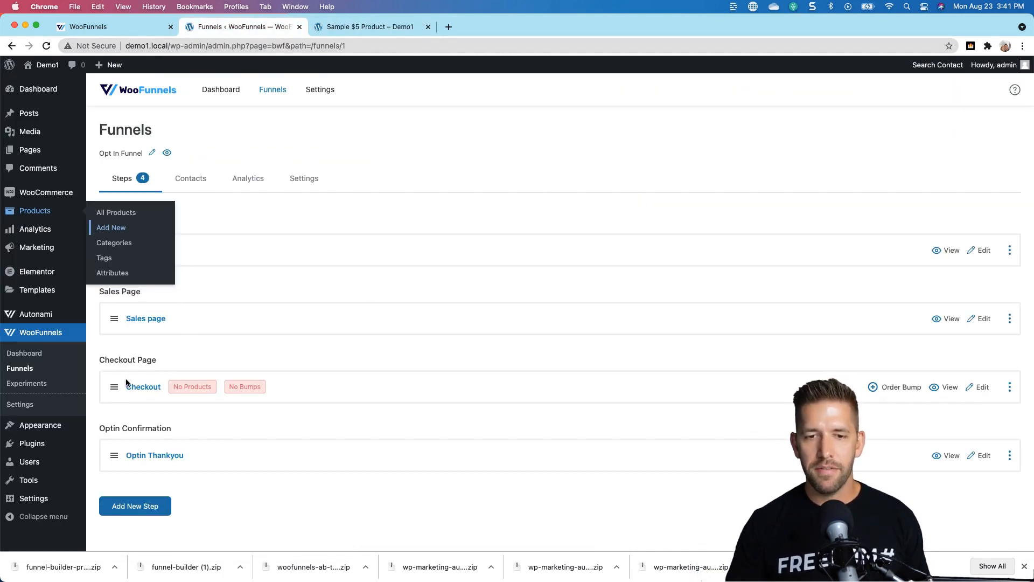
left_click(980, 387)
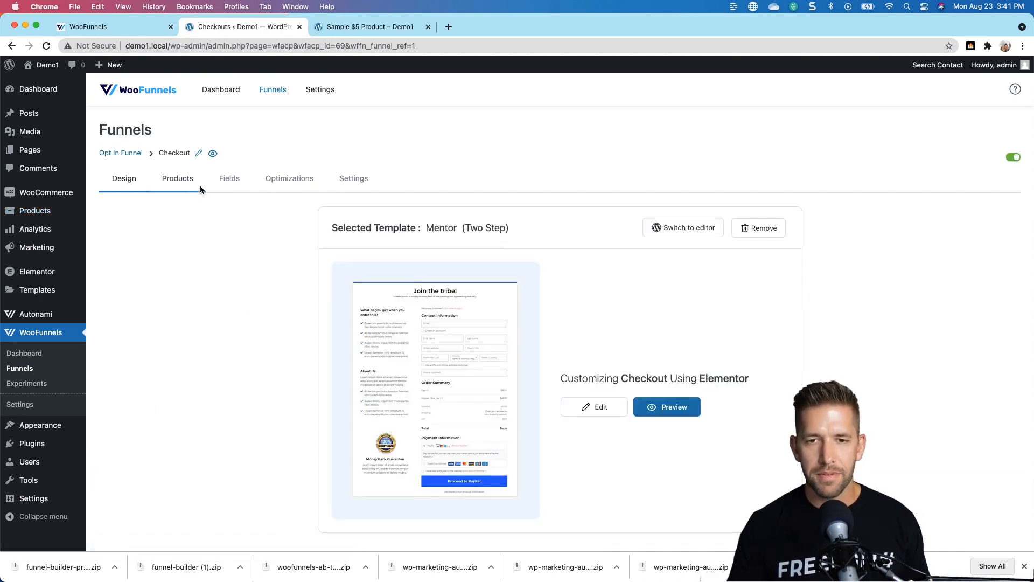
scroll(507, 434, "down", 3)
scroll(506, 434, "up", 3)
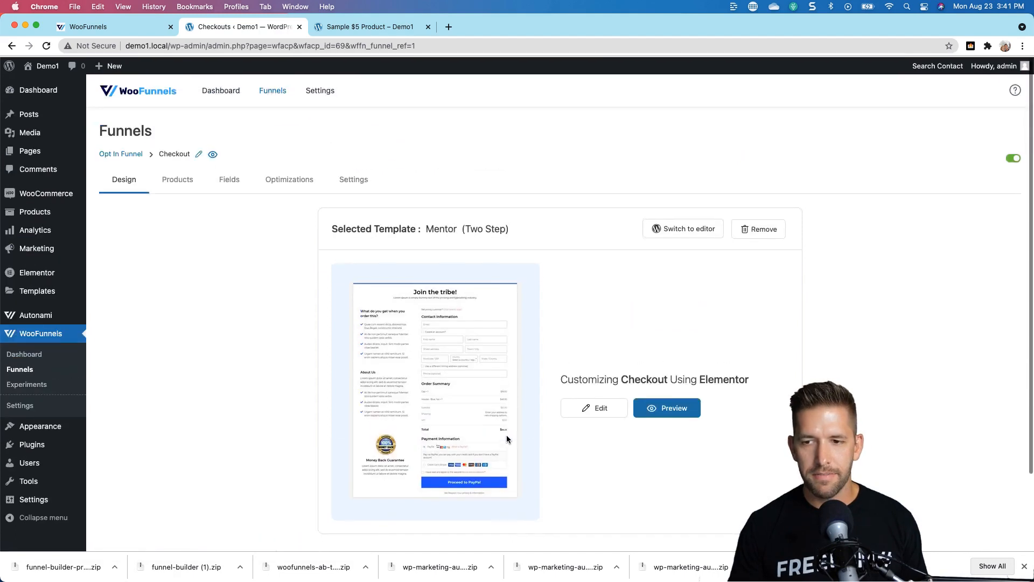
left_click(173, 179)
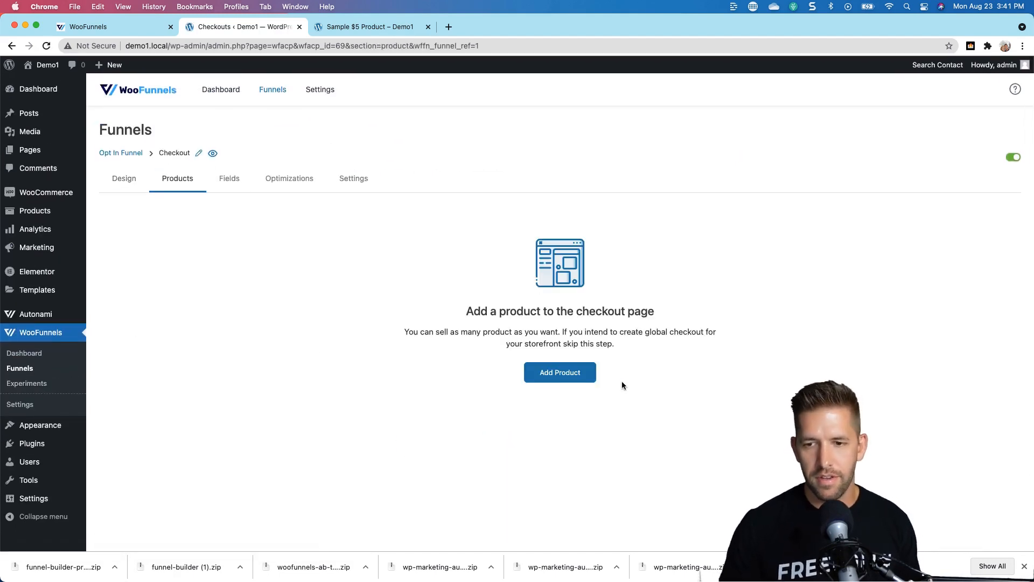
Search the store's products for "product" and add Sample $5 Product to the checkout page
left_click(584, 379)
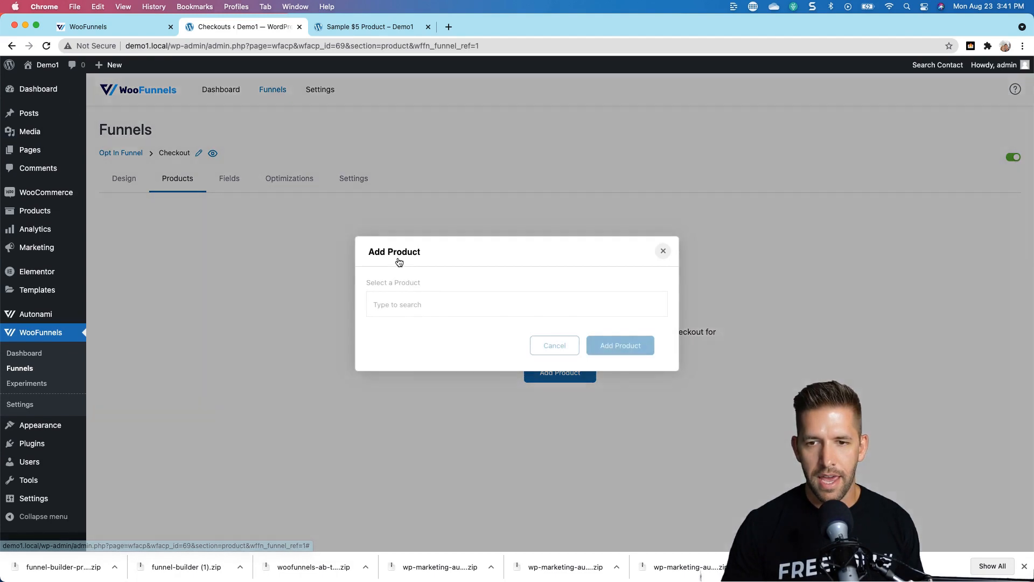
left_click(404, 303)
type("5")
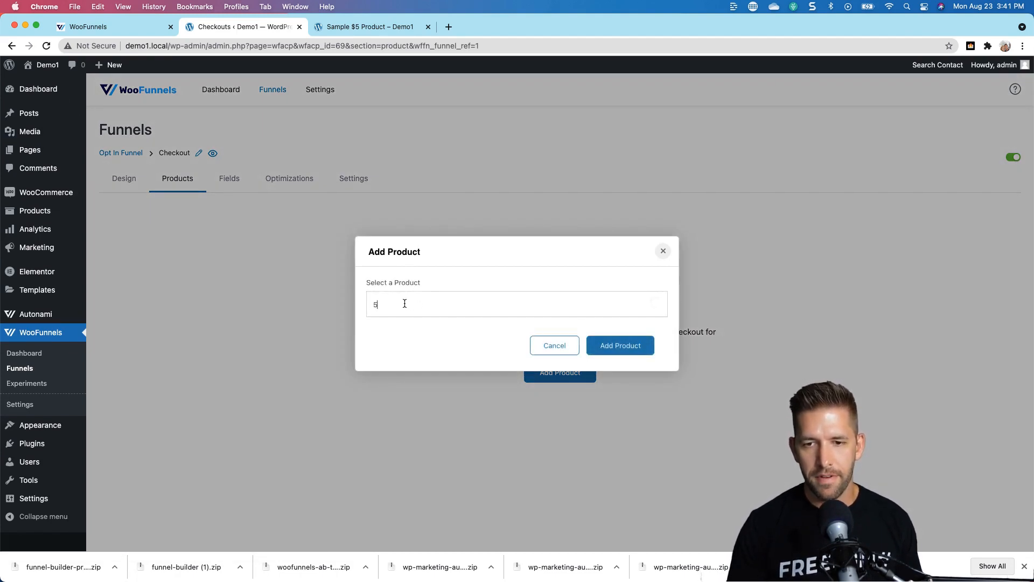
type(" dollar")
key("super+a")
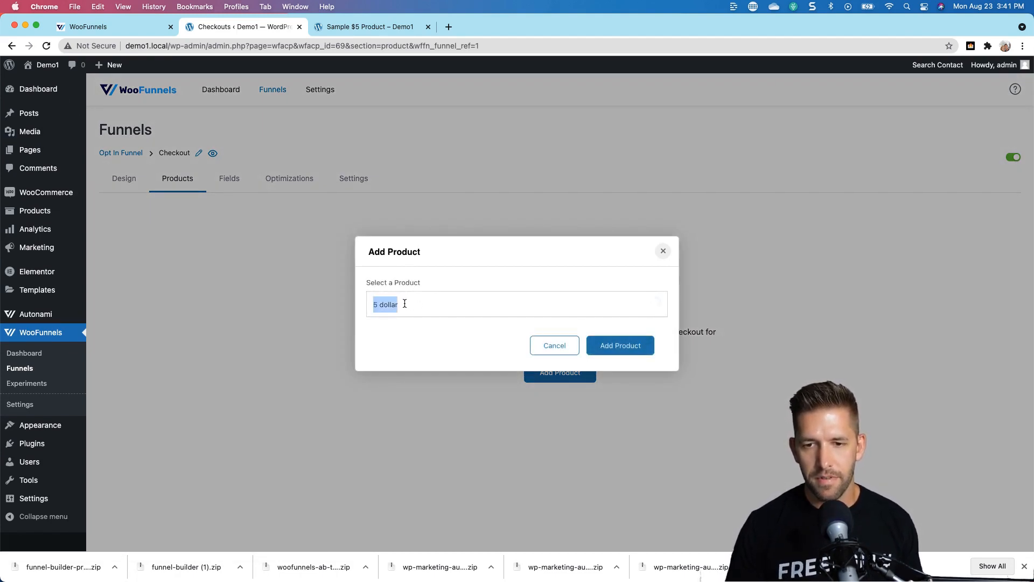
type("product")
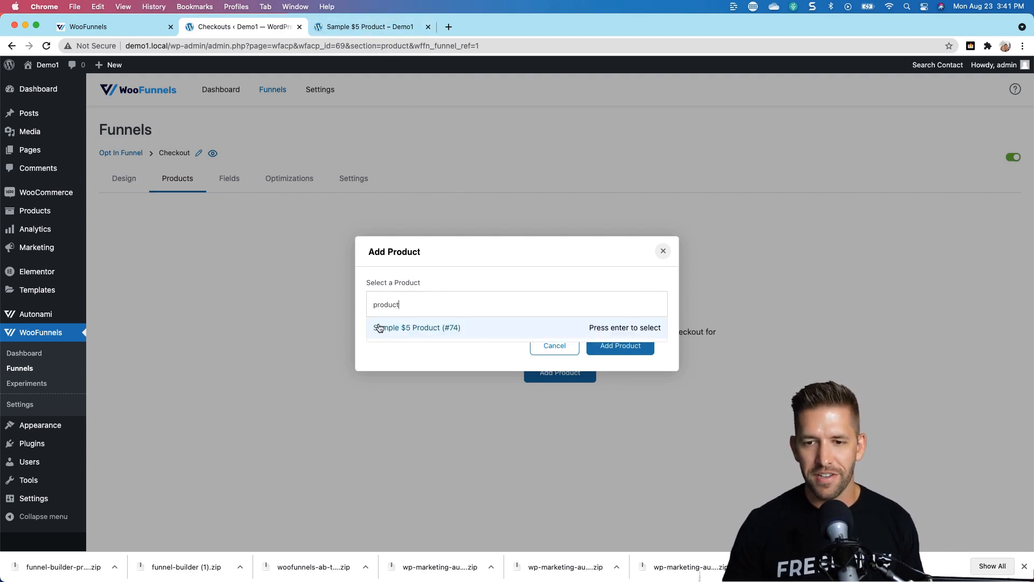
left_click(413, 330)
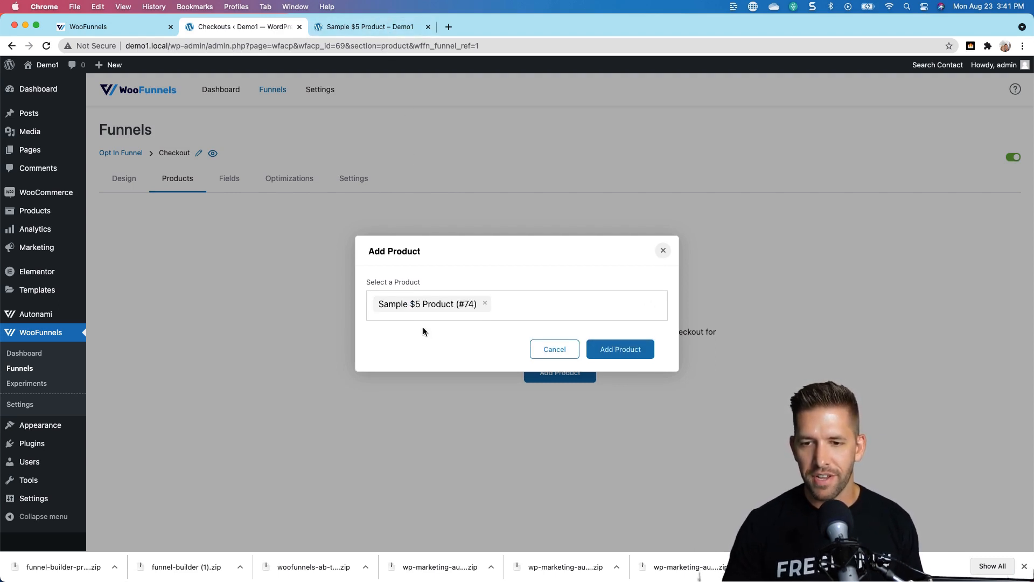
left_click(603, 347)
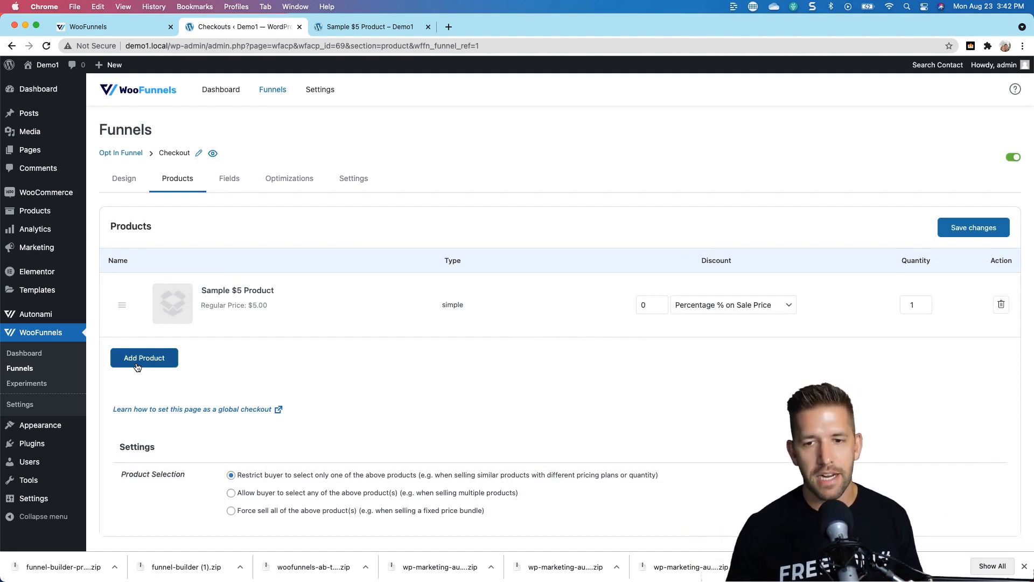
Set a discount of 50 with Percentage % on Sale Price for Sample $5 Product and save the product changes
scroll(593, 414, "down", 1)
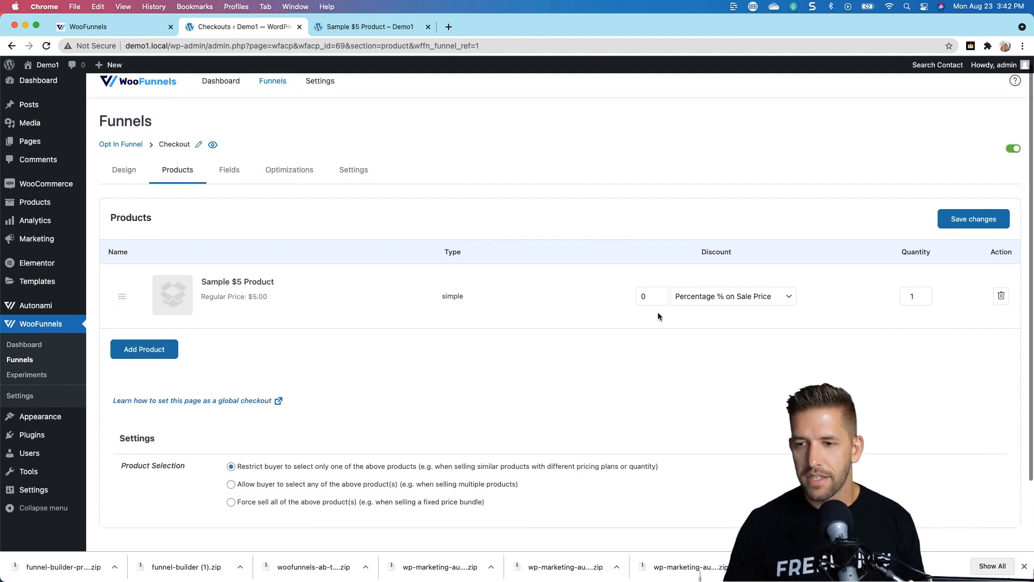
left_click(717, 300)
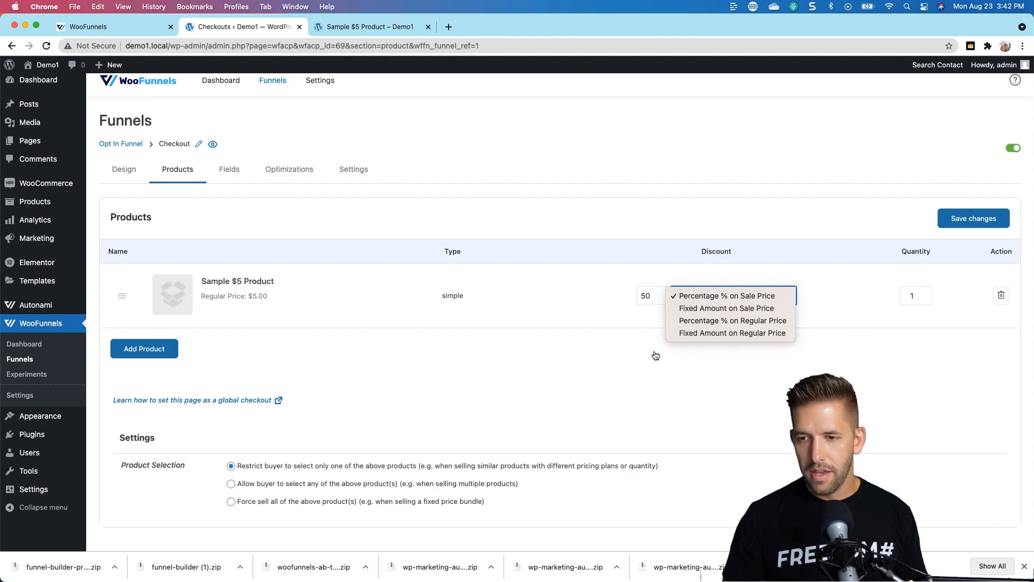
left_click(663, 376)
scroll(662, 376, "down", 1)
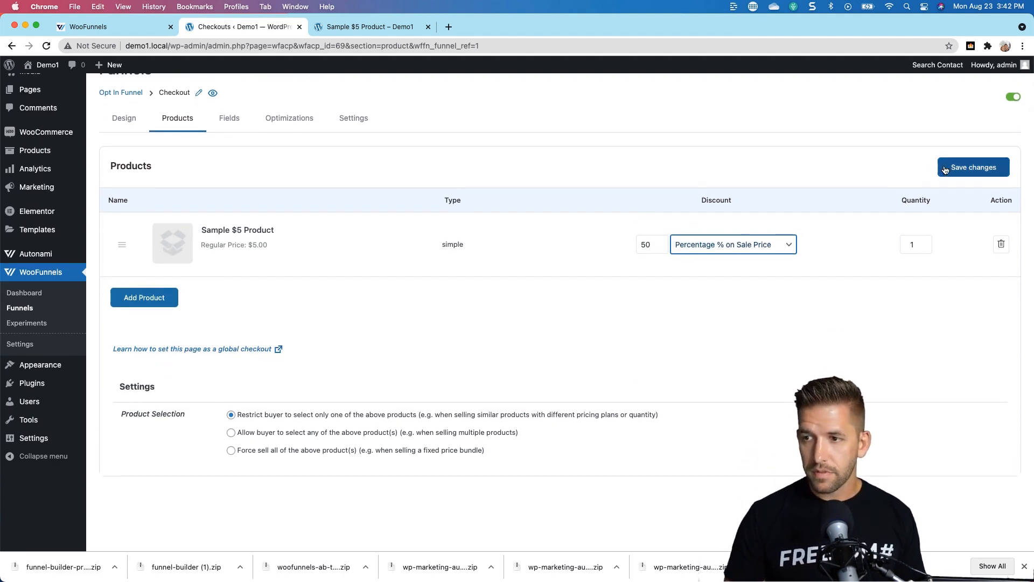
left_click(973, 167)
scroll(515, 205, "up", 1)
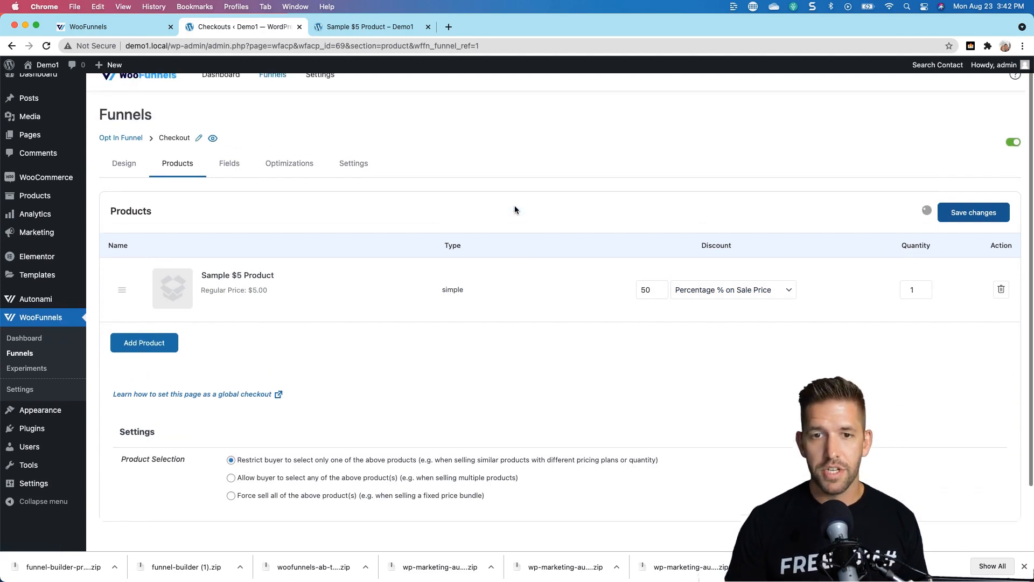
Open the checkout form's field settings, add and delete a third form step, and return to step 1
left_click(234, 174)
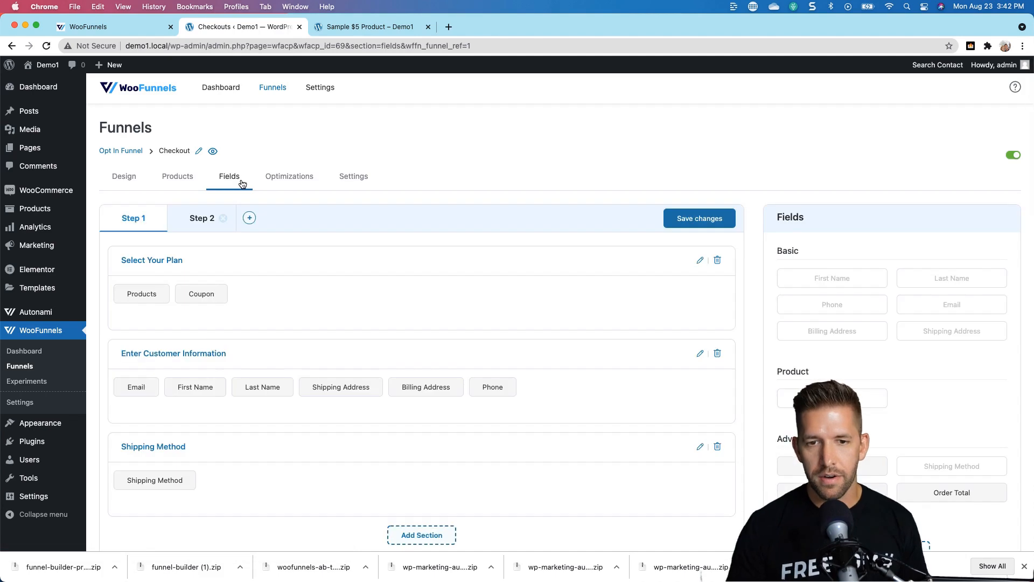
left_click(249, 219)
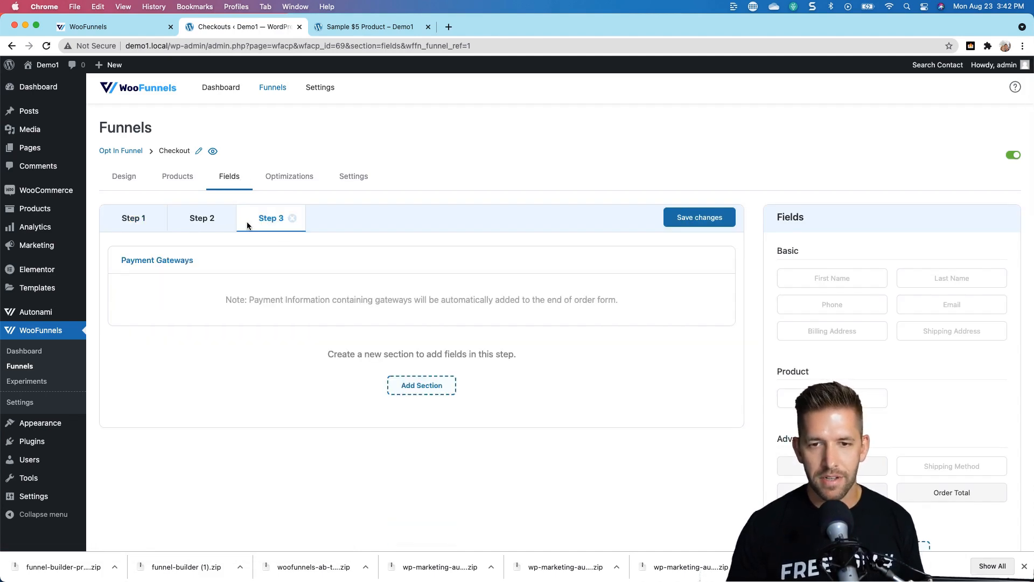
left_click(293, 218)
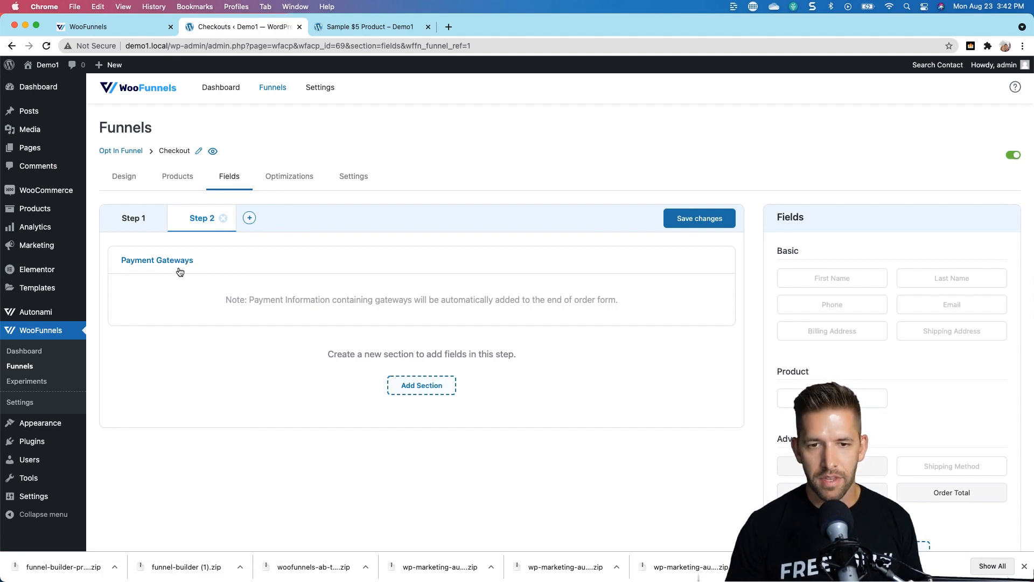
left_click(130, 229)
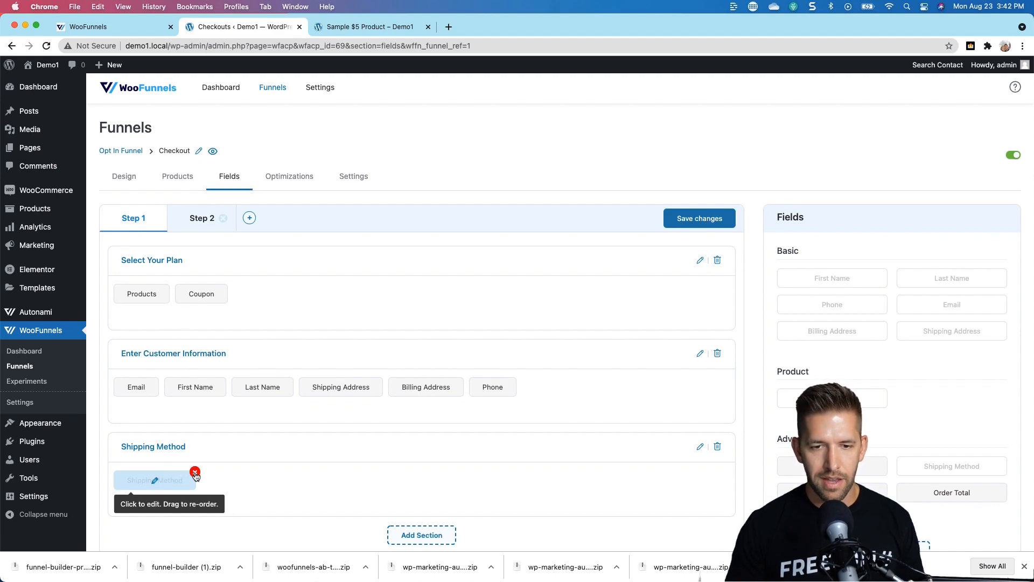
Remove the Shipping Method section and the Shipping Address and Phone fields from step 1 of the checkout form
left_click_drag(151, 451, 248, 471)
left_click(701, 447)
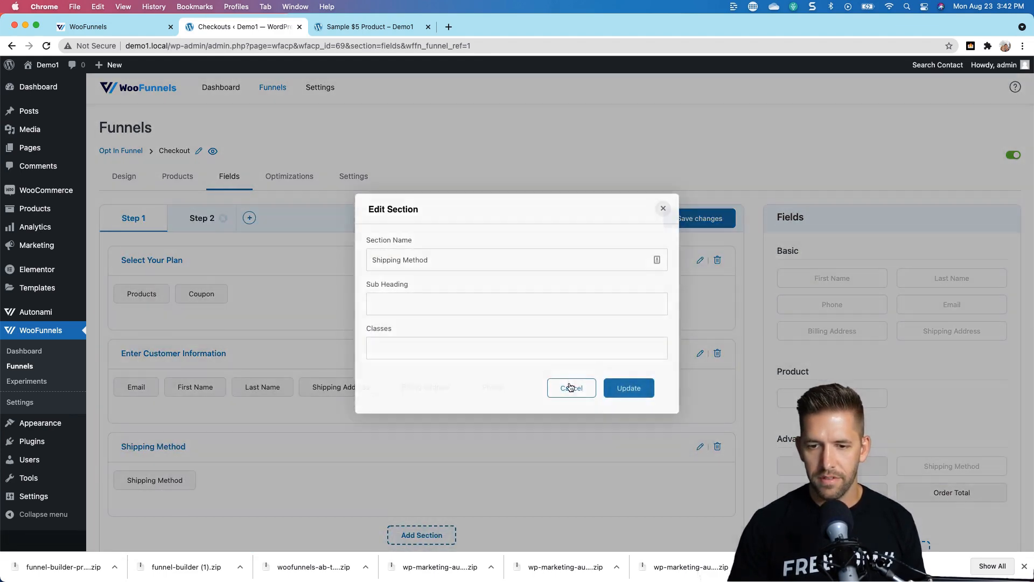
left_click(570, 385)
left_click(718, 446)
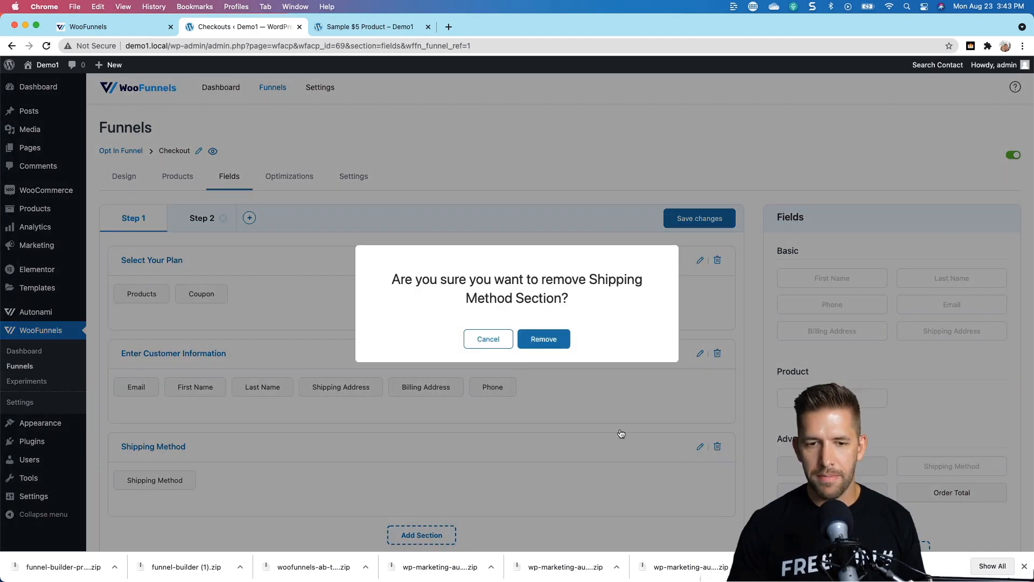
left_click(539, 340)
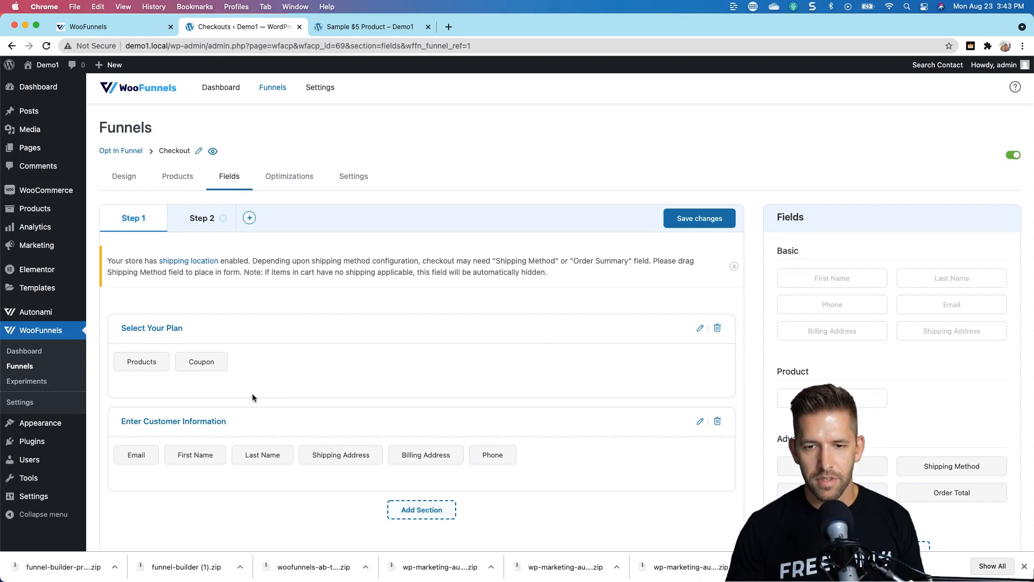
left_click(381, 447)
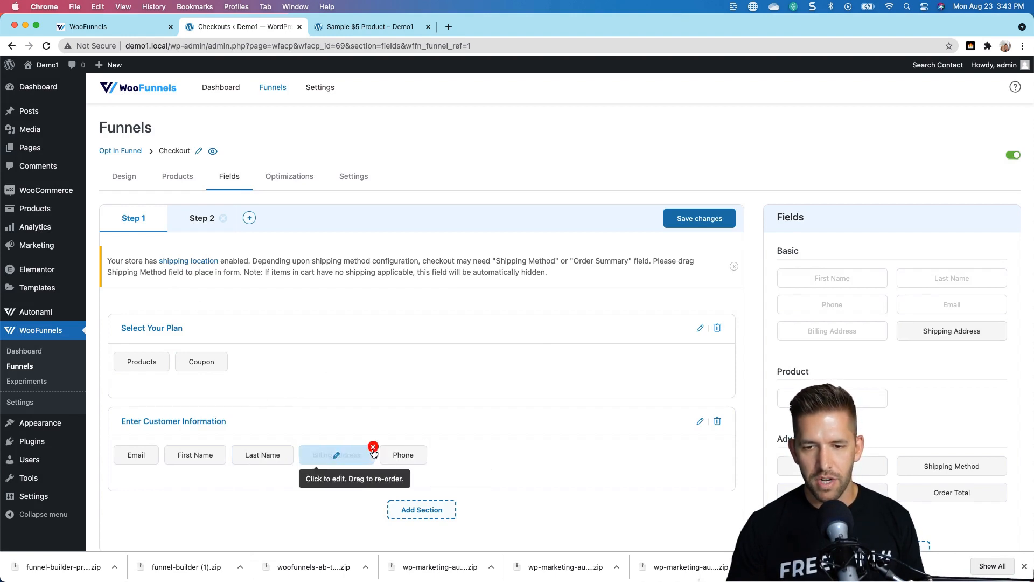
left_click(423, 447)
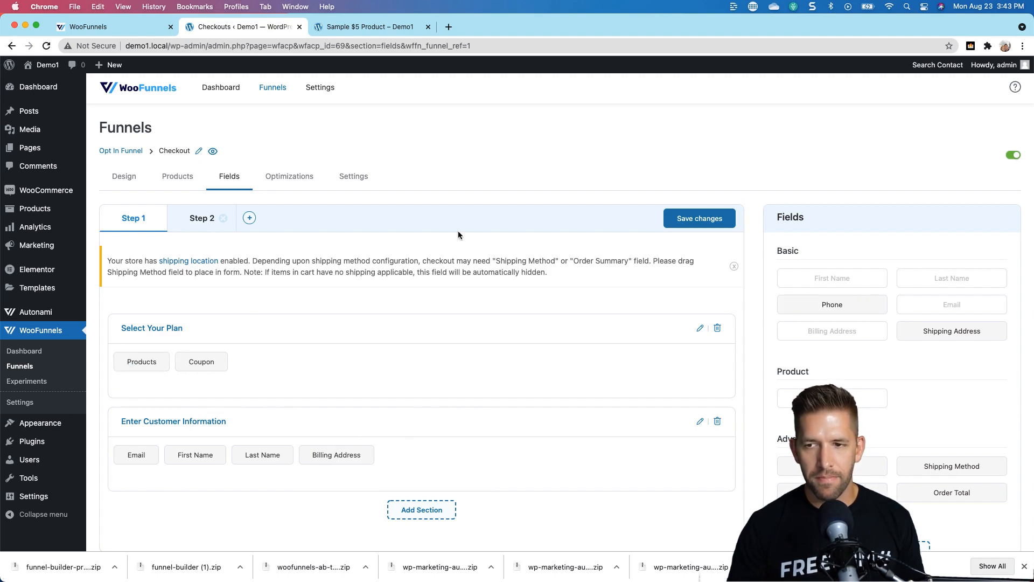
Add a section named "Anything Else?" to step 2 of the checkout form
left_click(202, 218)
left_click(413, 453)
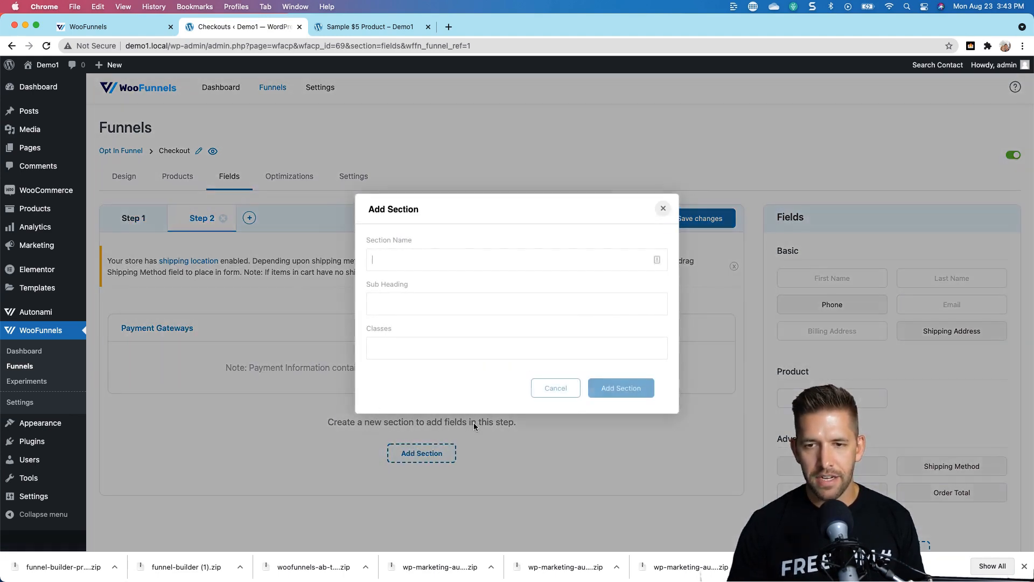
left_click(664, 209)
scroll(872, 365, "down", 3)
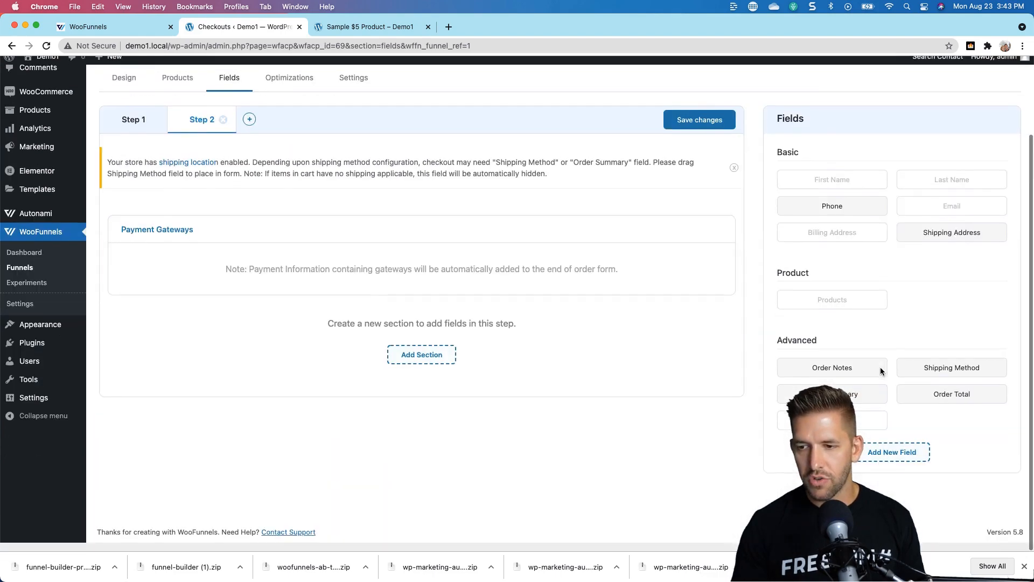
left_click_drag(841, 381, 337, 279)
left_click_drag(847, 376, 428, 367)
left_click(429, 365)
left_click(411, 258)
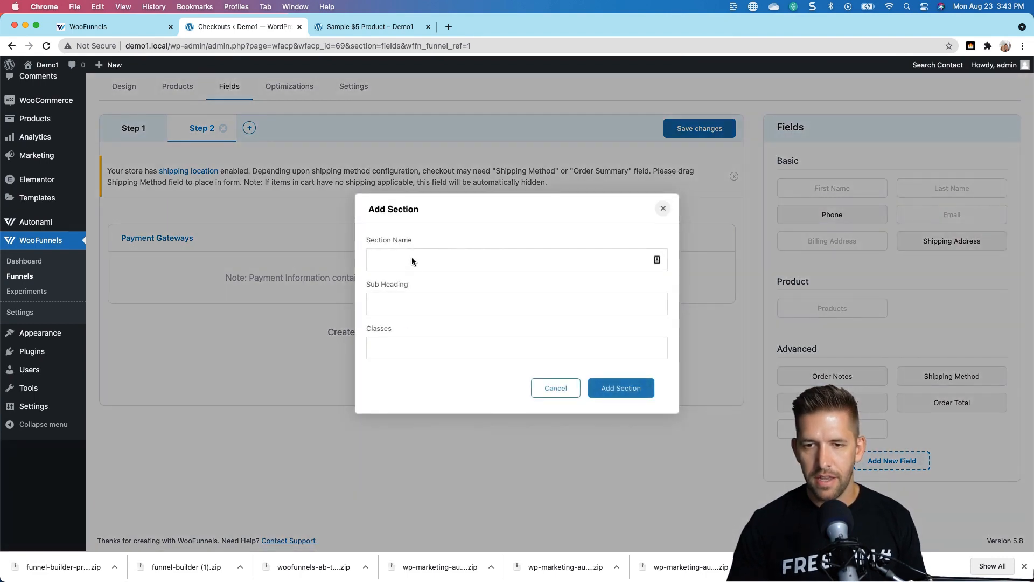
type("Anything Else?")
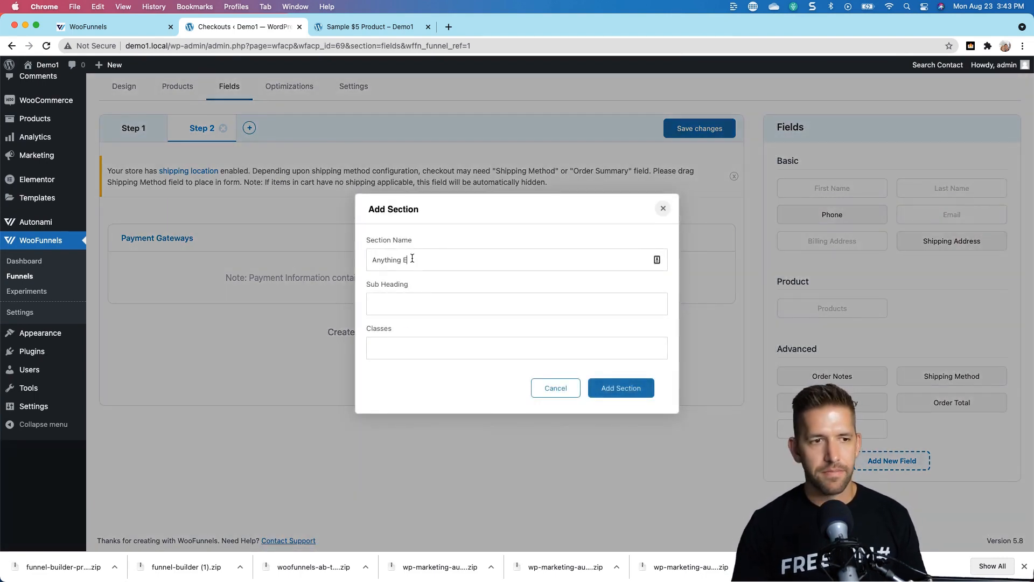
left_click(621, 389)
Place the Order Notes field in the "Anything Else?" section and save the form changes
left_click_drag(817, 379, 393, 386)
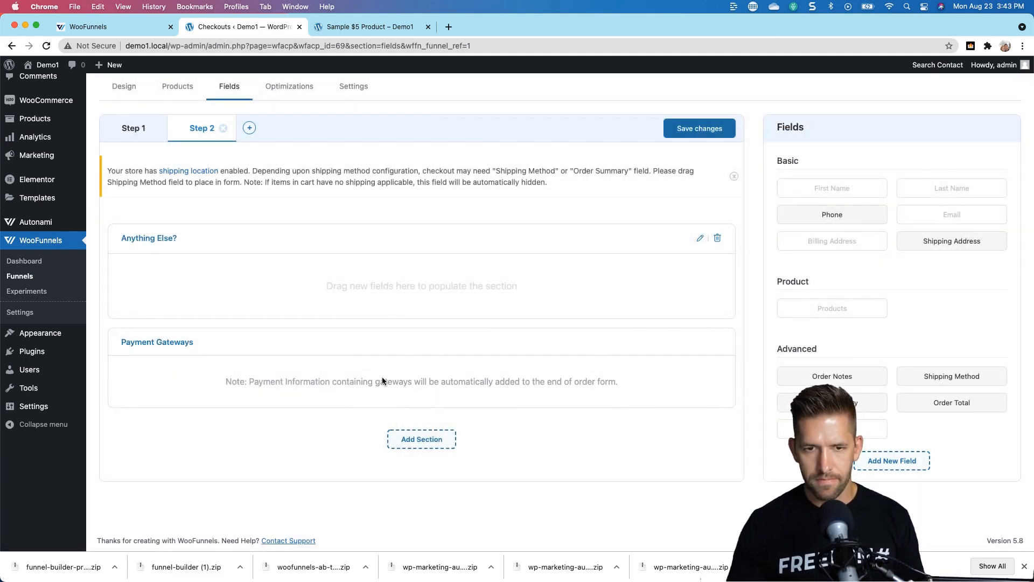
left_click_drag(816, 372, 534, 294)
left_click_drag(369, 269, 354, 375)
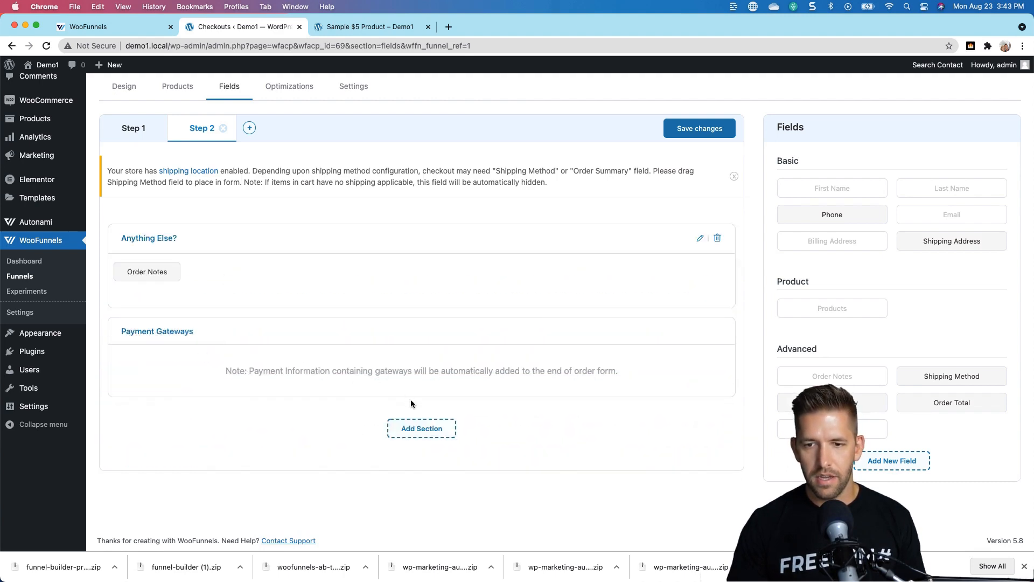
left_click(720, 134)
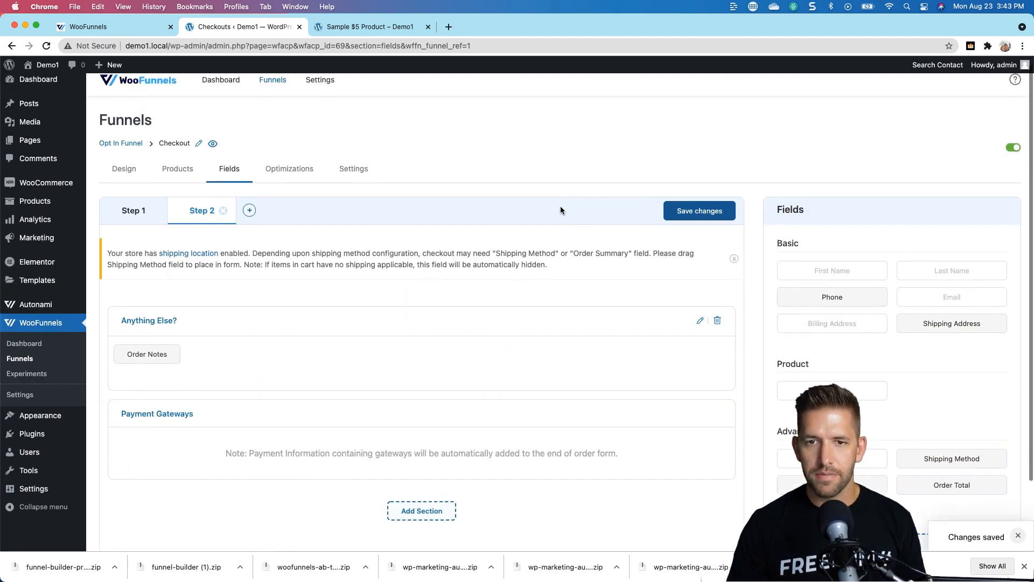
Enable Google Address Autocompletion in the checkout's optimizations and disallow the country United States (US)
left_click(292, 172)
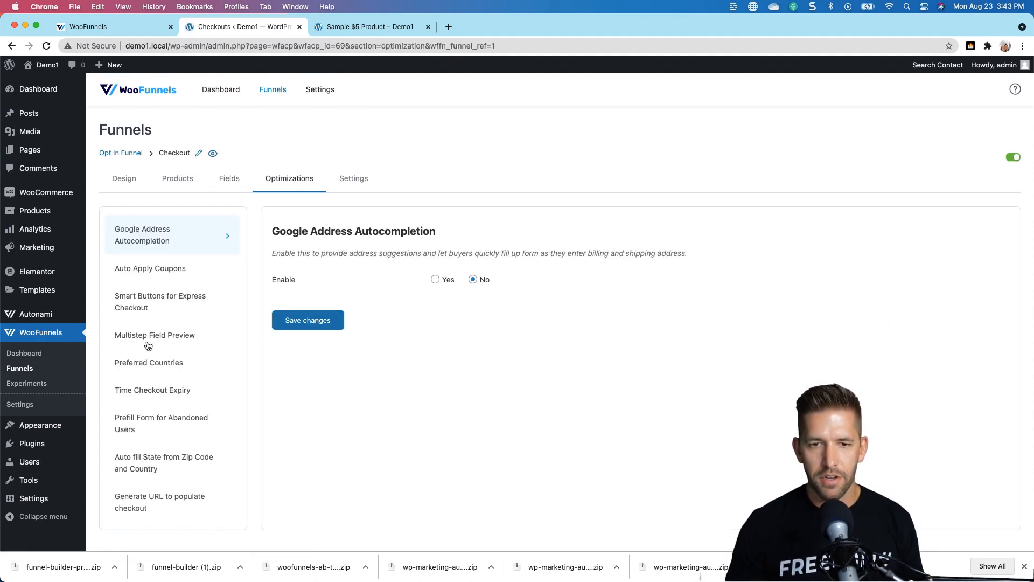
left_click(149, 274)
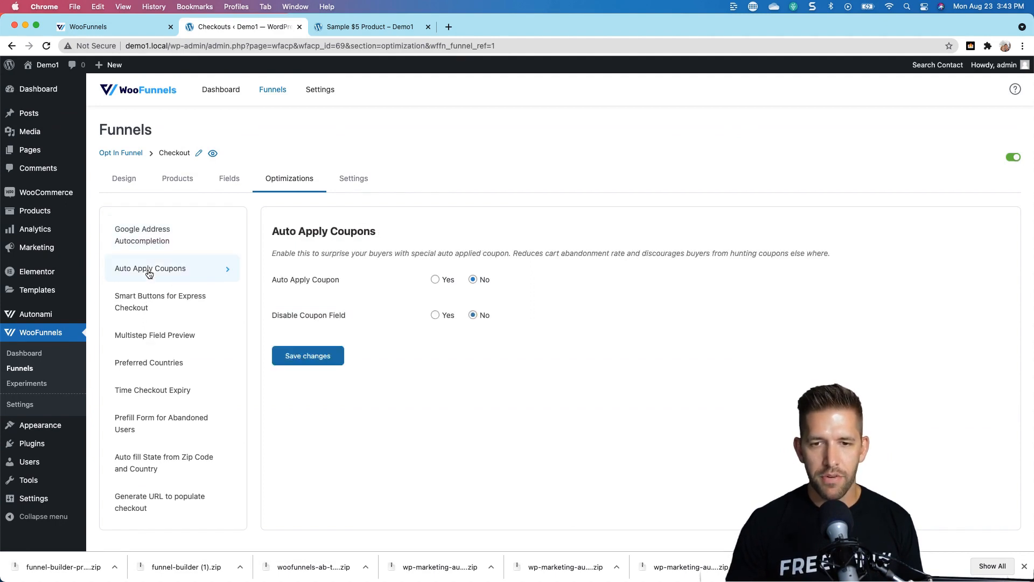
left_click(144, 241)
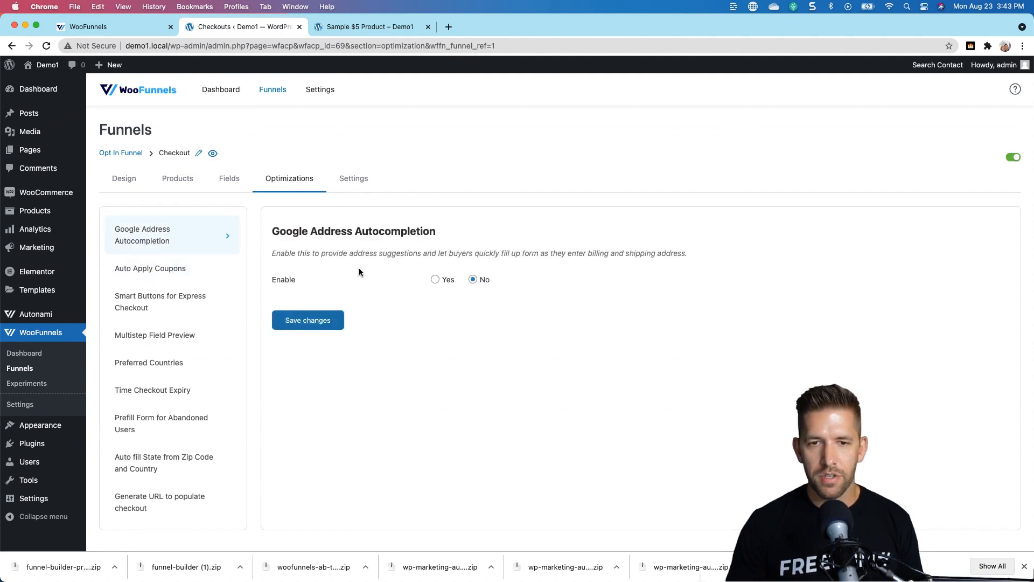
left_click(436, 281)
left_click(468, 326)
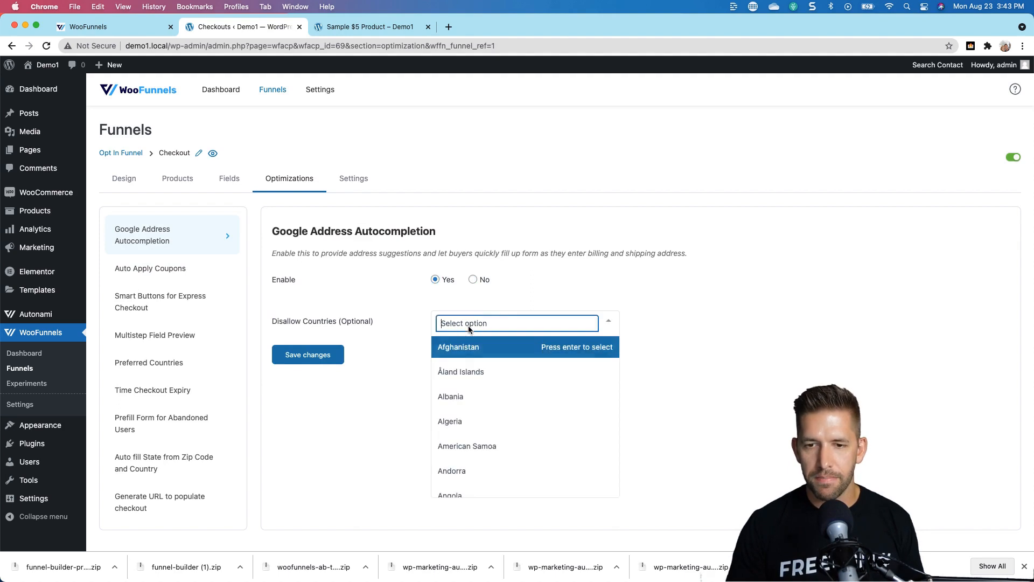
type("united")
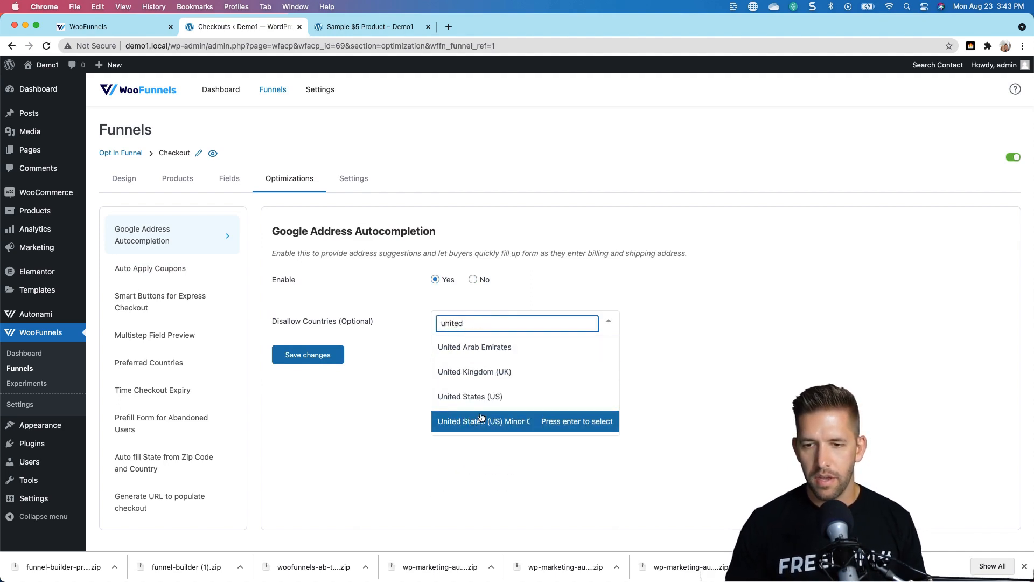
left_click(463, 397)
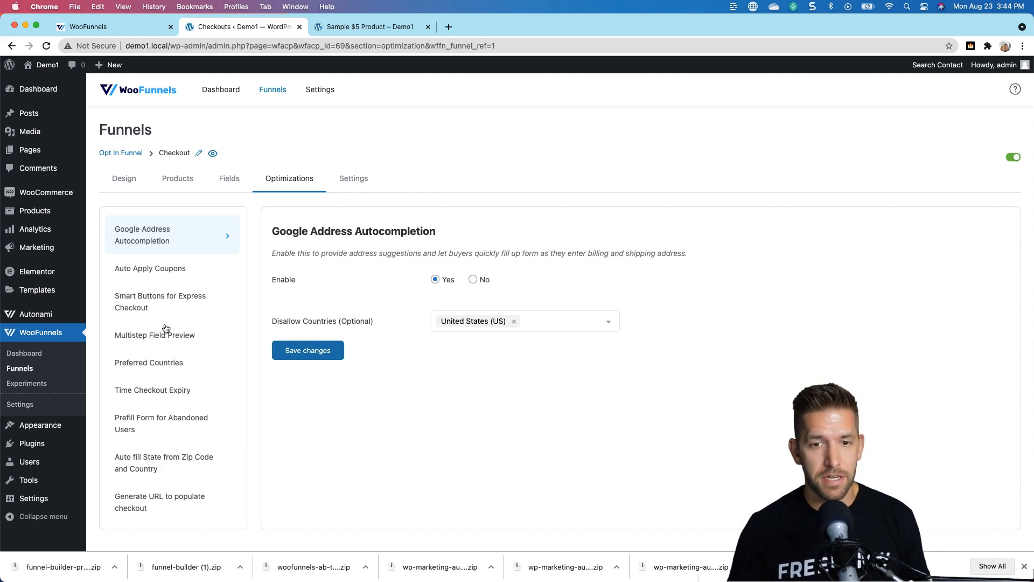
scroll(164, 330, "down", 2)
scroll(362, 338, "up", 2)
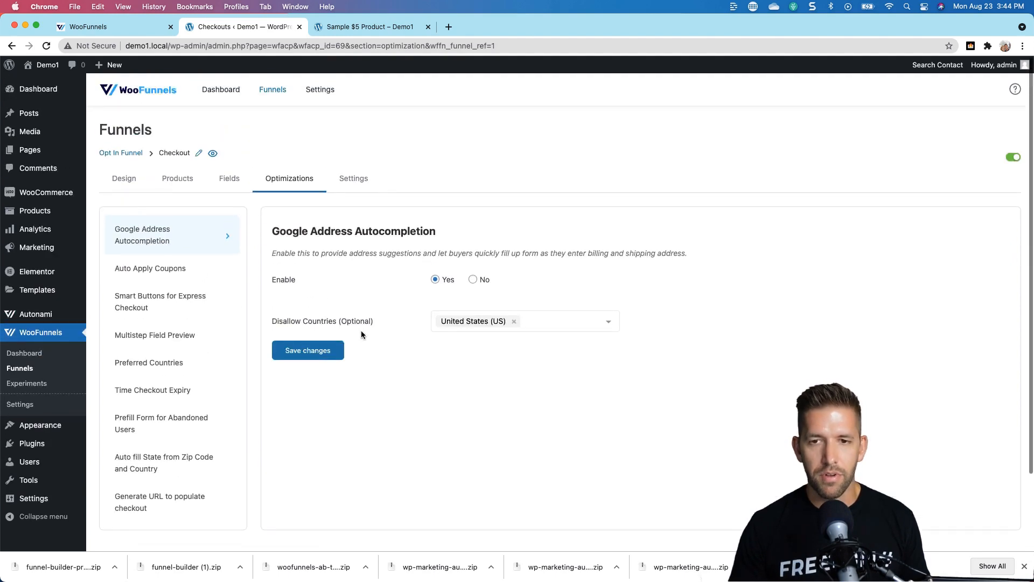
Review the checkout's Tracking and Analytics and Custom Scripts settings
left_click(350, 180)
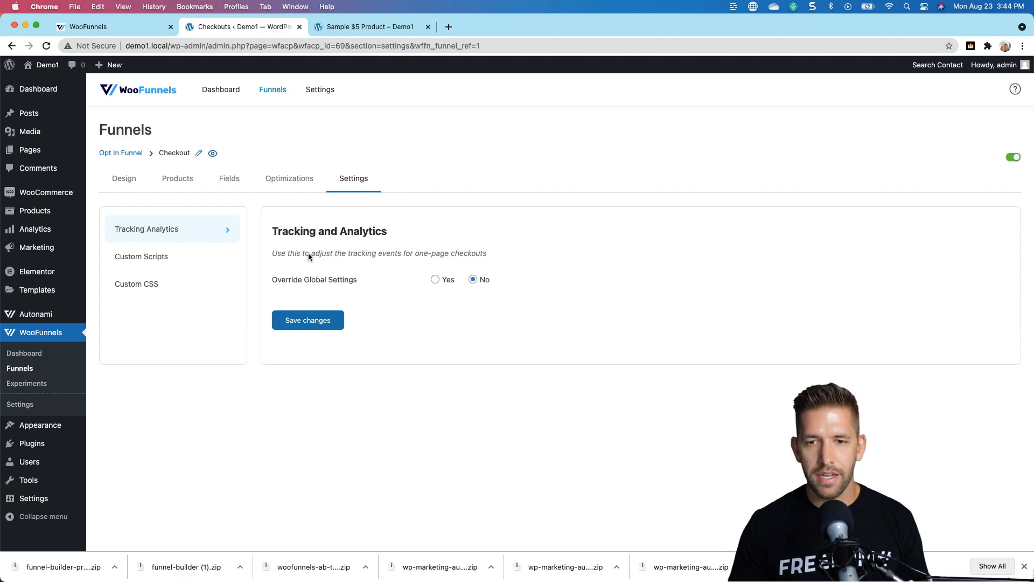
left_click_drag(308, 256, 495, 257)
left_click(496, 258)
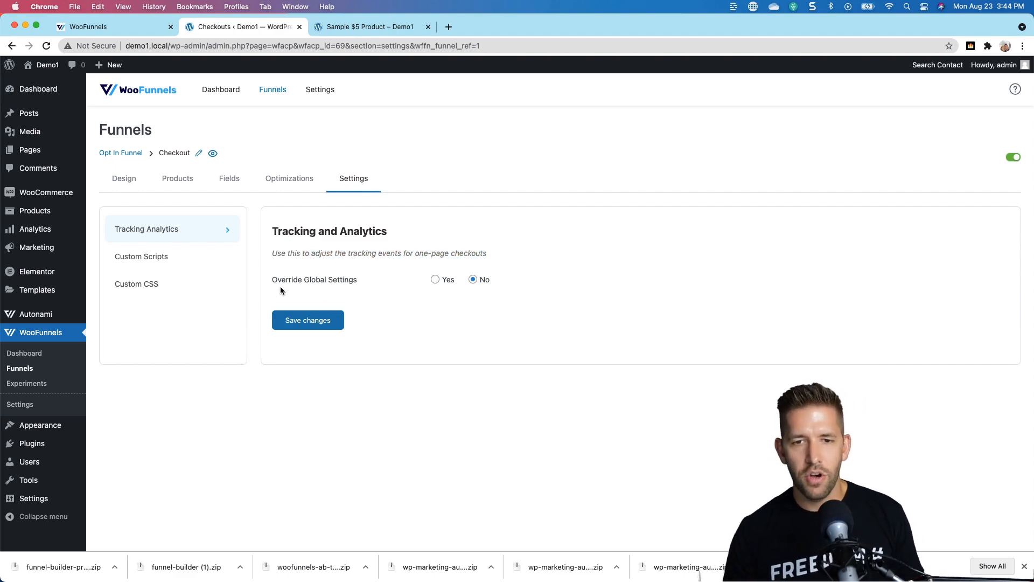
left_click(132, 267)
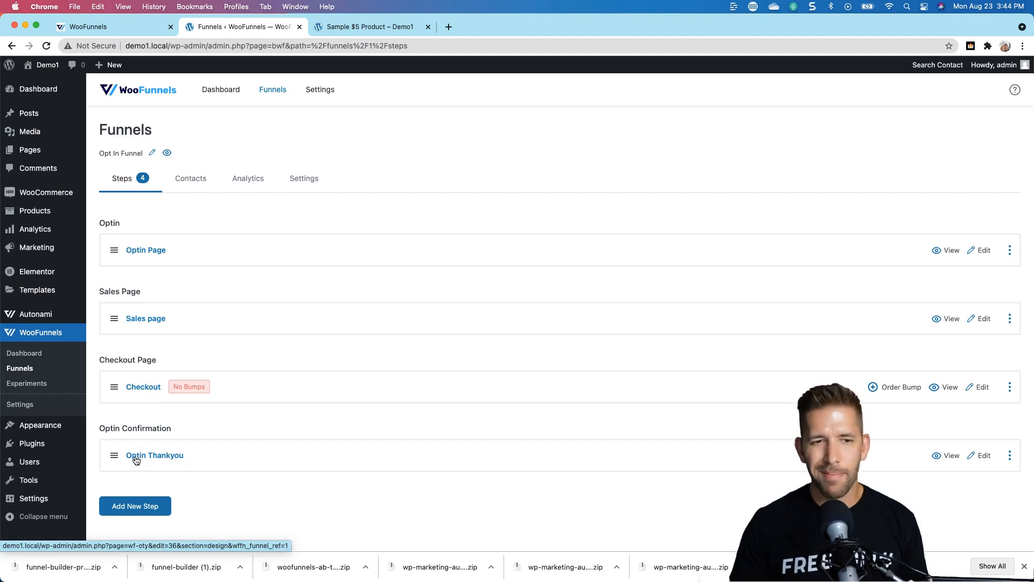
Add a Thank You Page step titled "One Time Offer Thank you" to the funnel
left_click(134, 506)
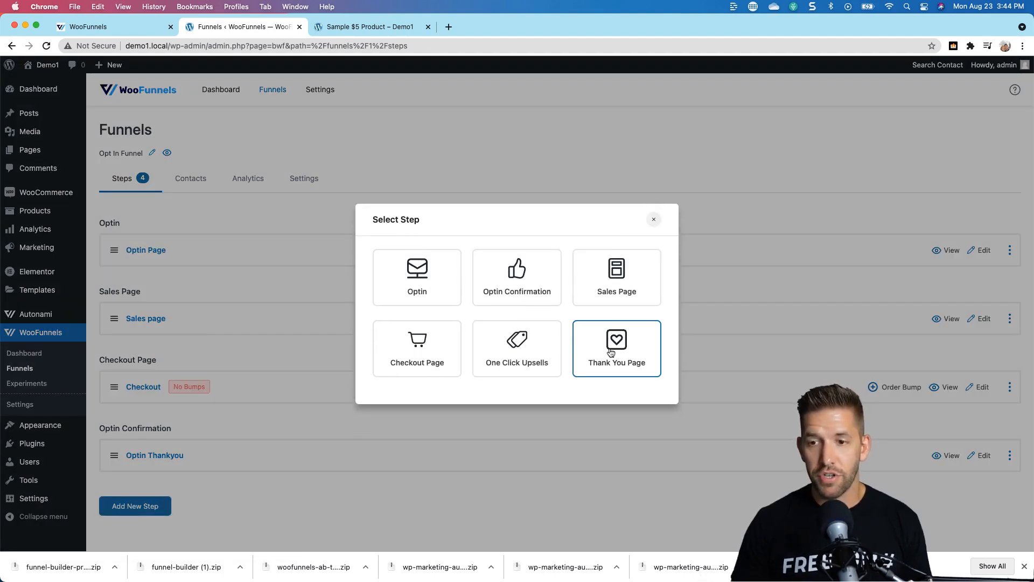
left_click(598, 338)
left_click(467, 301)
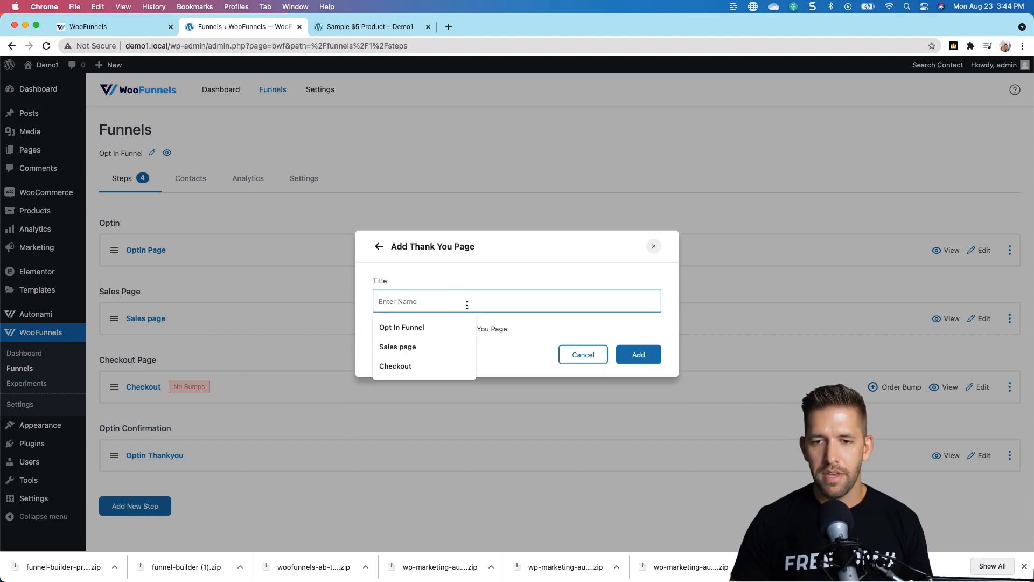
type("One Ti")
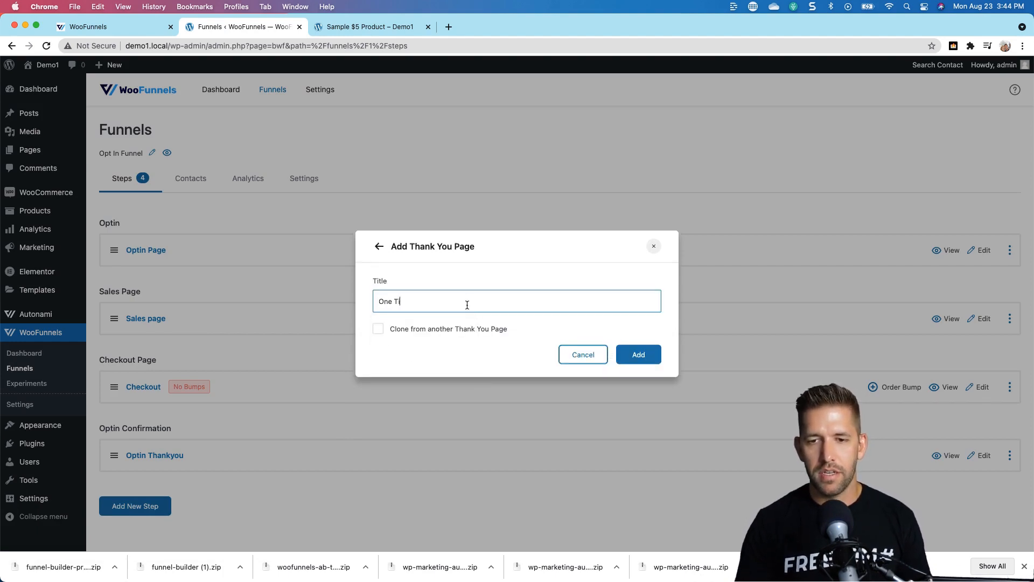
type("me Offer Thank You")
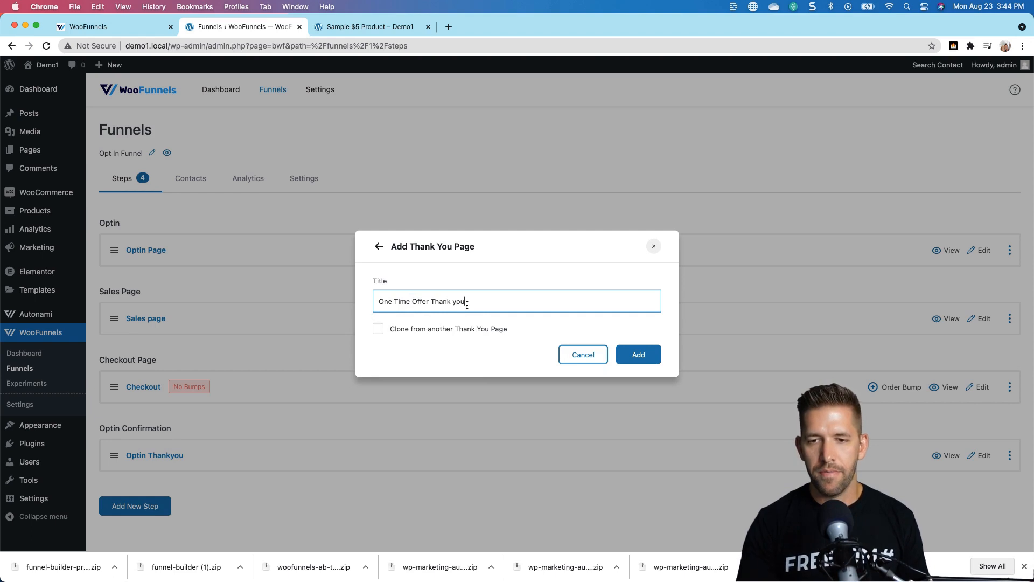
left_click(638, 354)
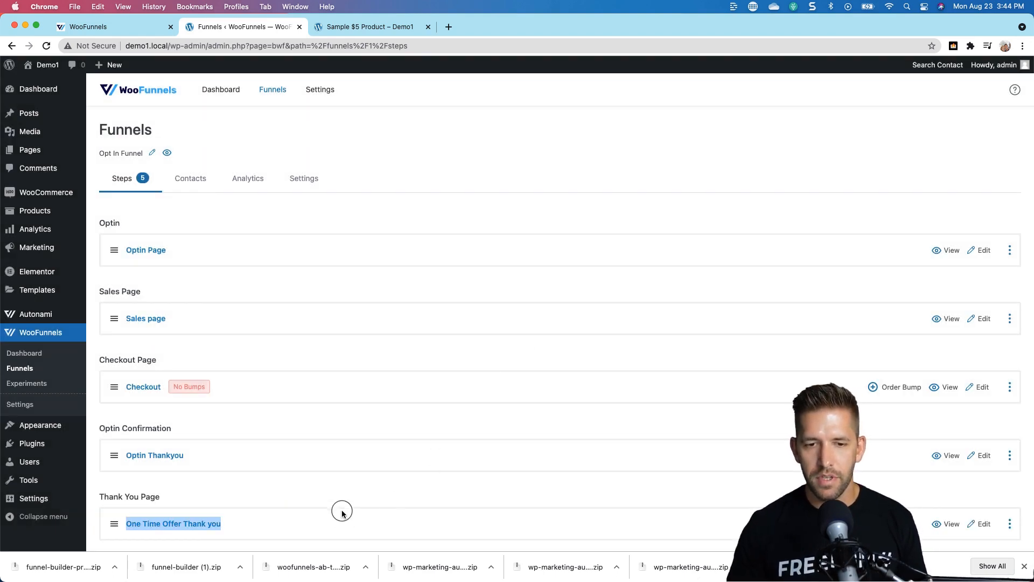
Move the One Time Offer Thank you step above the Optin Confirmation step and apply the Mentor template to it
left_click_drag(114, 523, 110, 451)
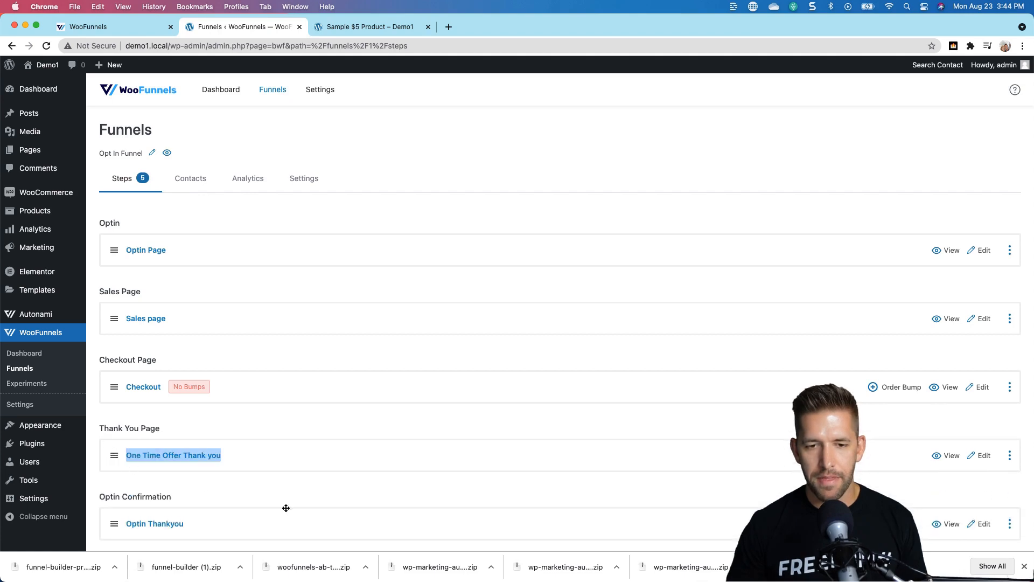
left_click(982, 456)
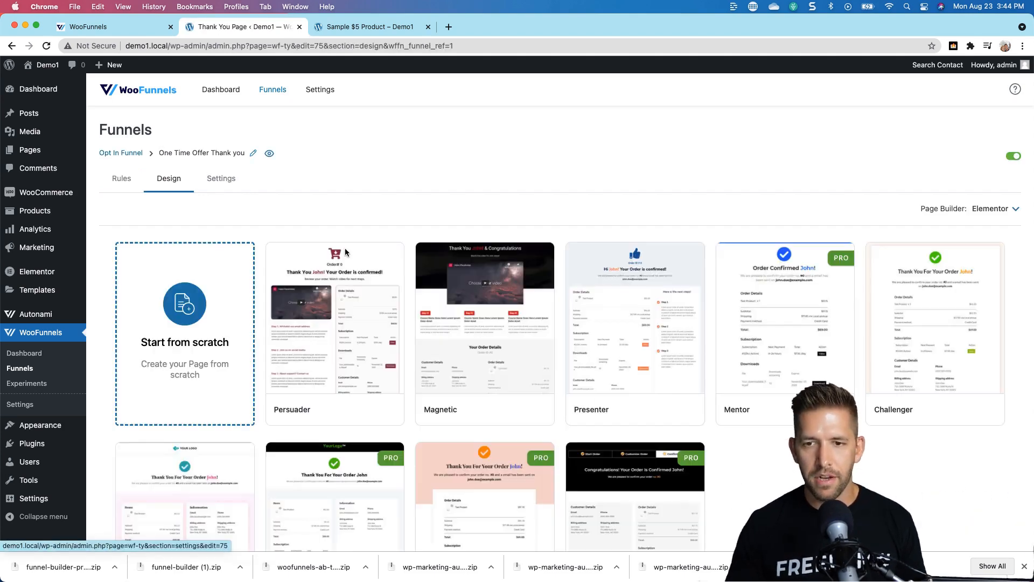
left_click(785, 331)
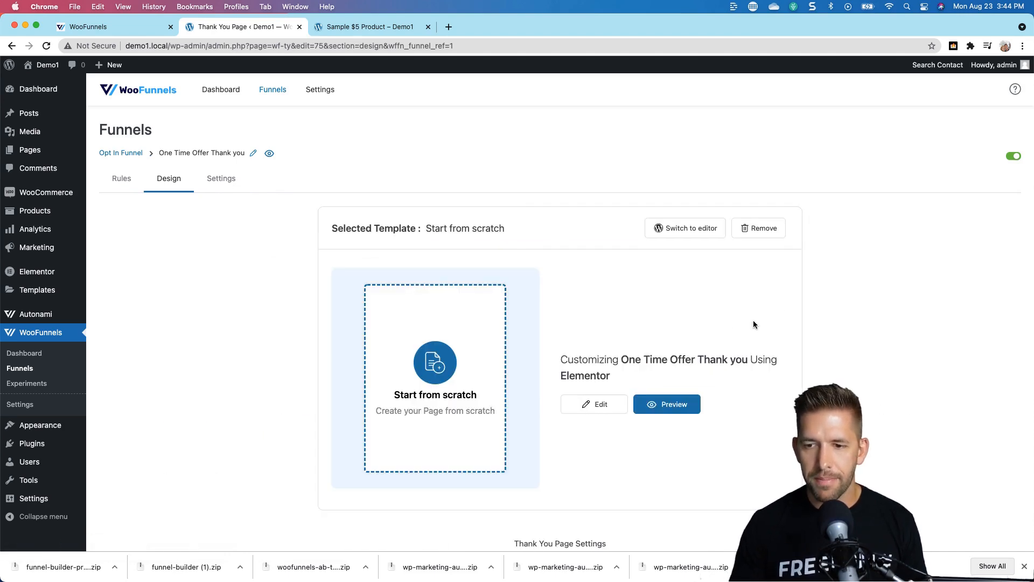
scroll(619, 399, "down", 3)
scroll(625, 423, "down", 5)
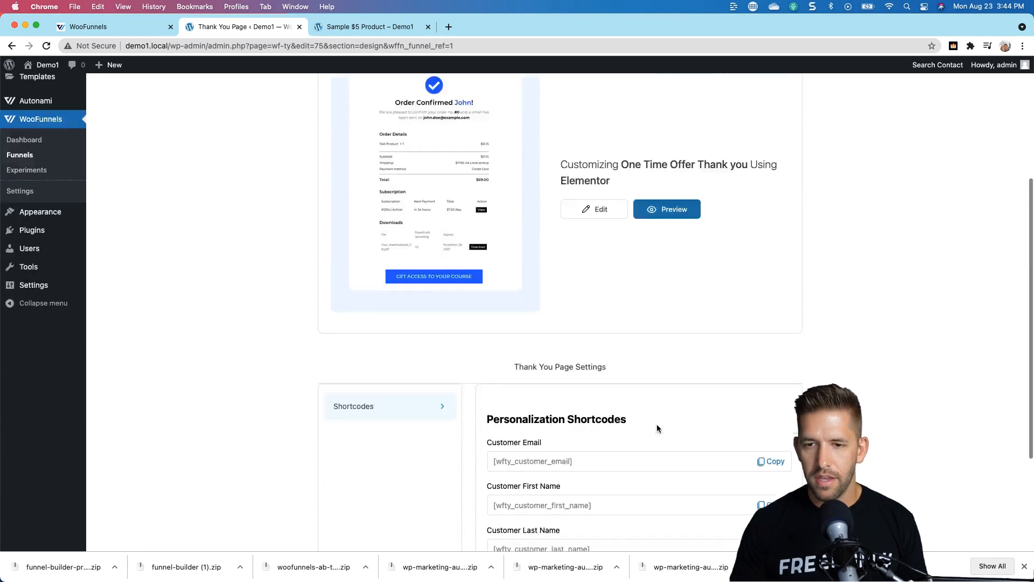
scroll(458, 333, "up", 5)
scroll(459, 337, "up", 2)
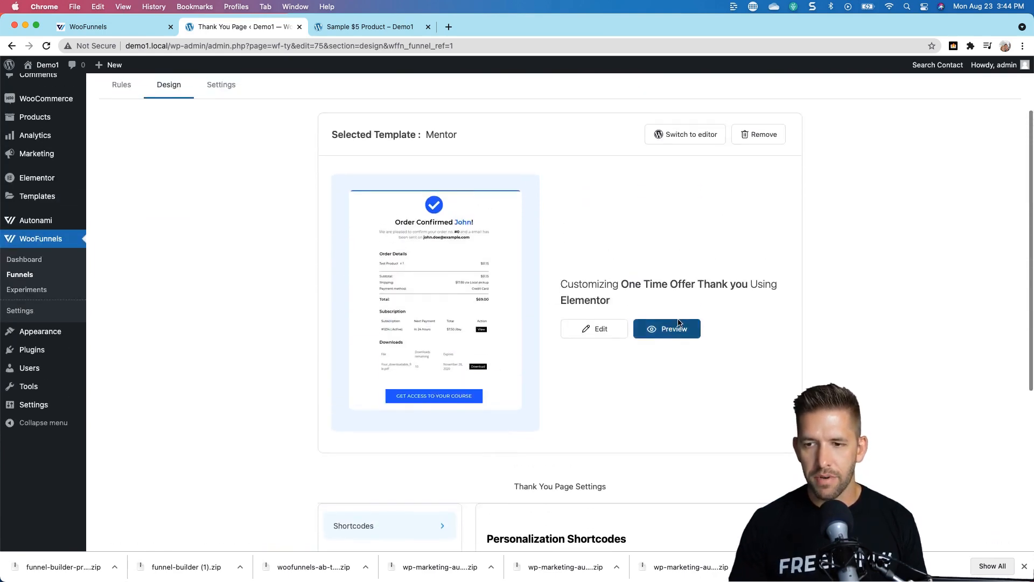
Preview the One Time Offer Thank you page from header to footer and return to the Opt In Funnel's steps
left_click(671, 329)
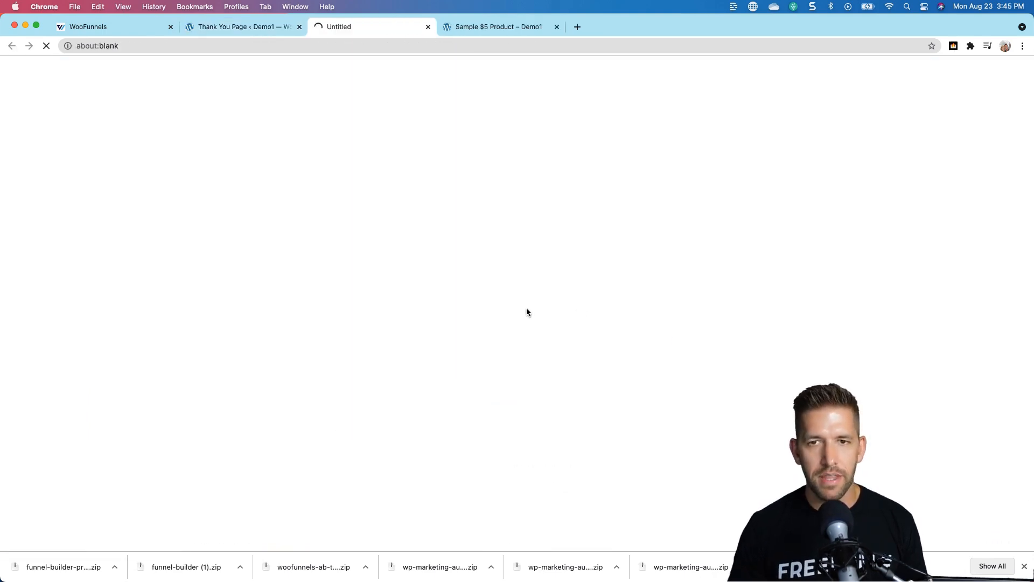
scroll(651, 276, "down", 7)
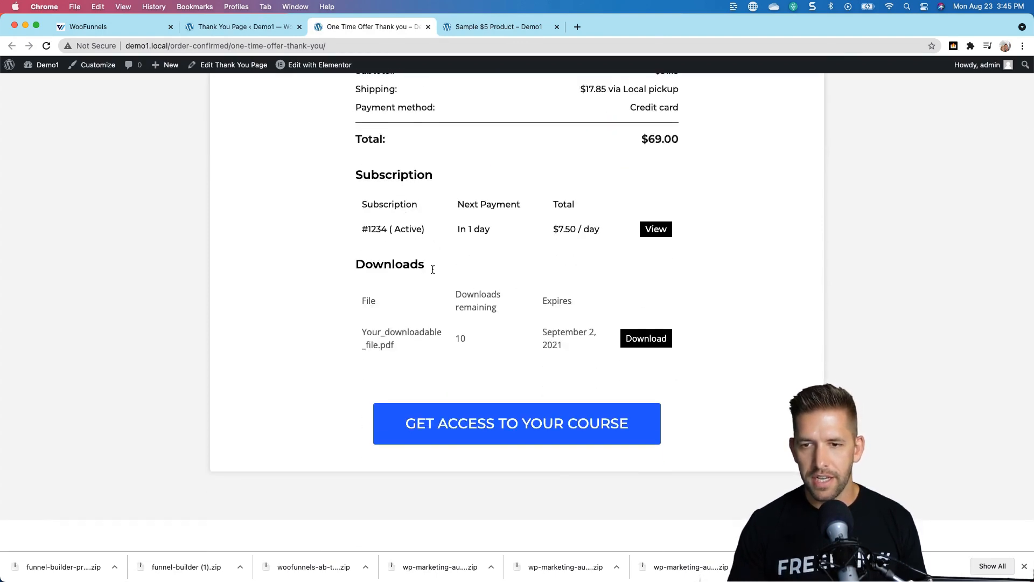
scroll(432, 270, "up", 7)
scroll(485, 281, "down", 4)
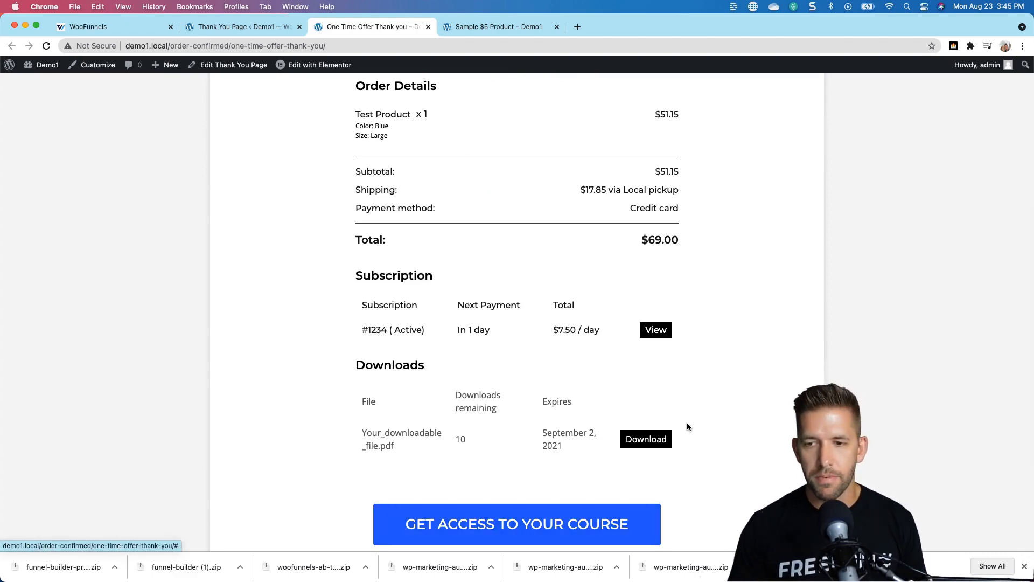
scroll(686, 423, "up", 5)
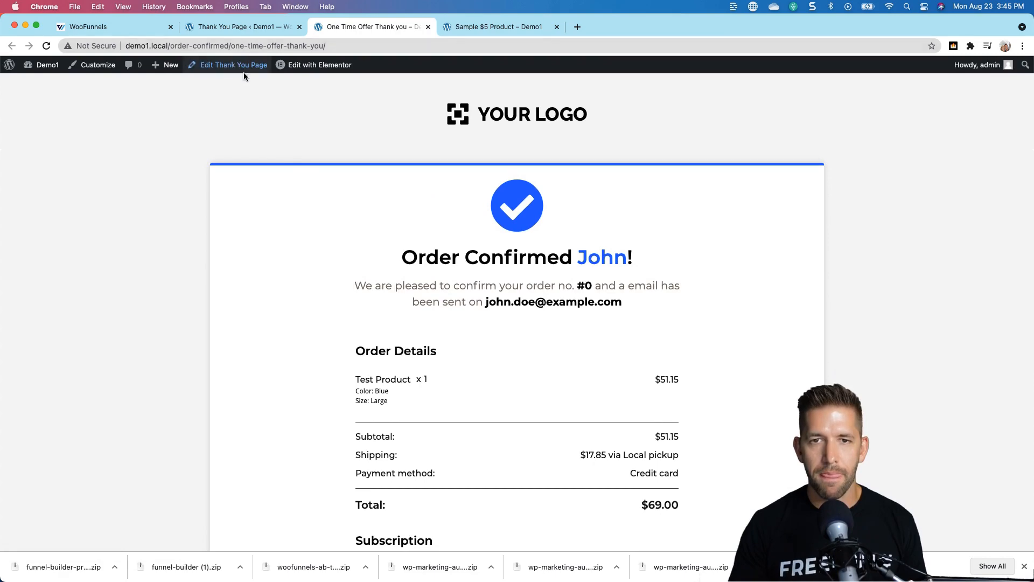
key("super+w")
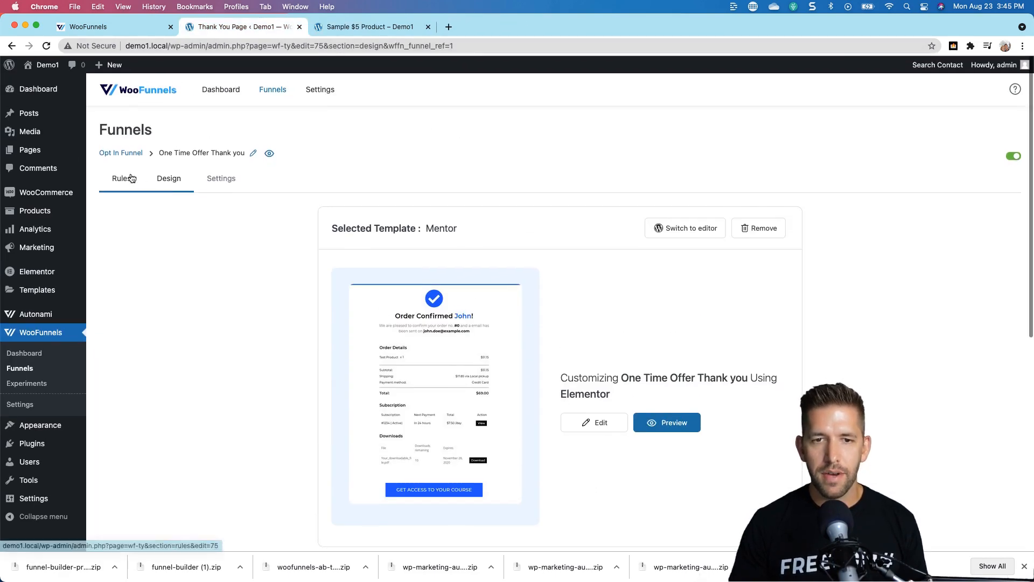
left_click(270, 155)
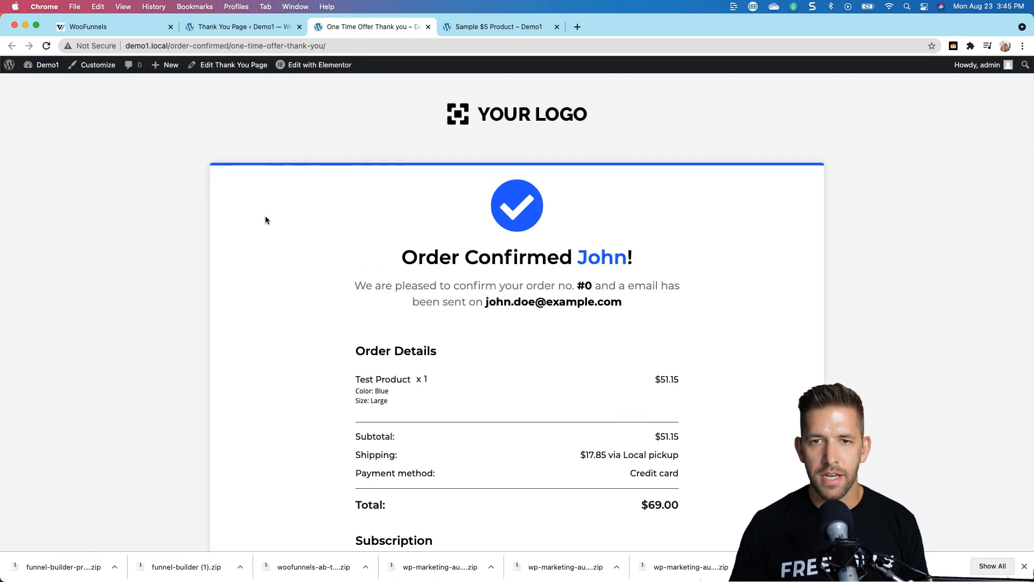
key("super+w")
left_click(129, 155)
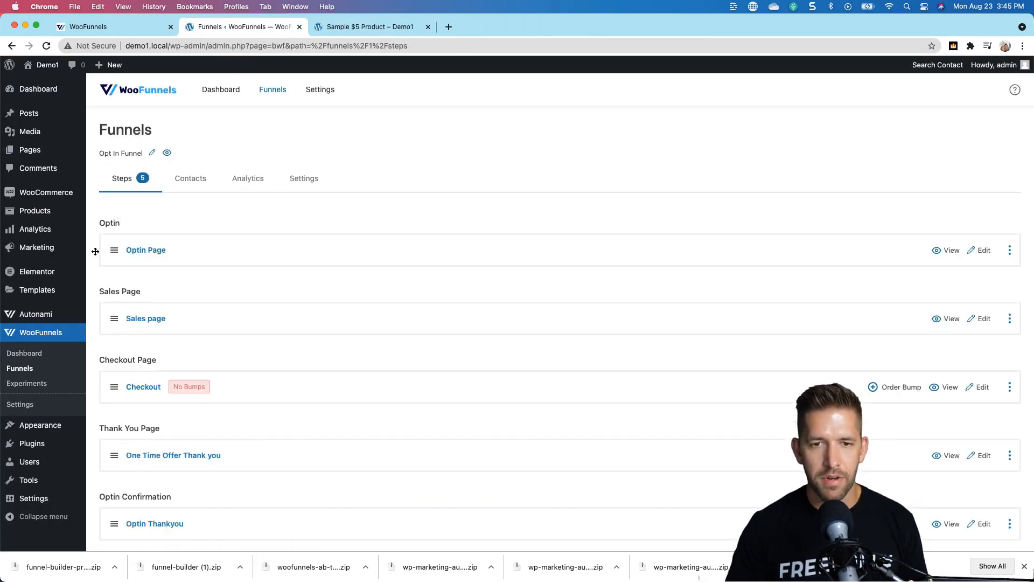
Review the Opt In Funnel's analytics, including the visits chart and the per-step statistics, and return to its steps
left_click(256, 182)
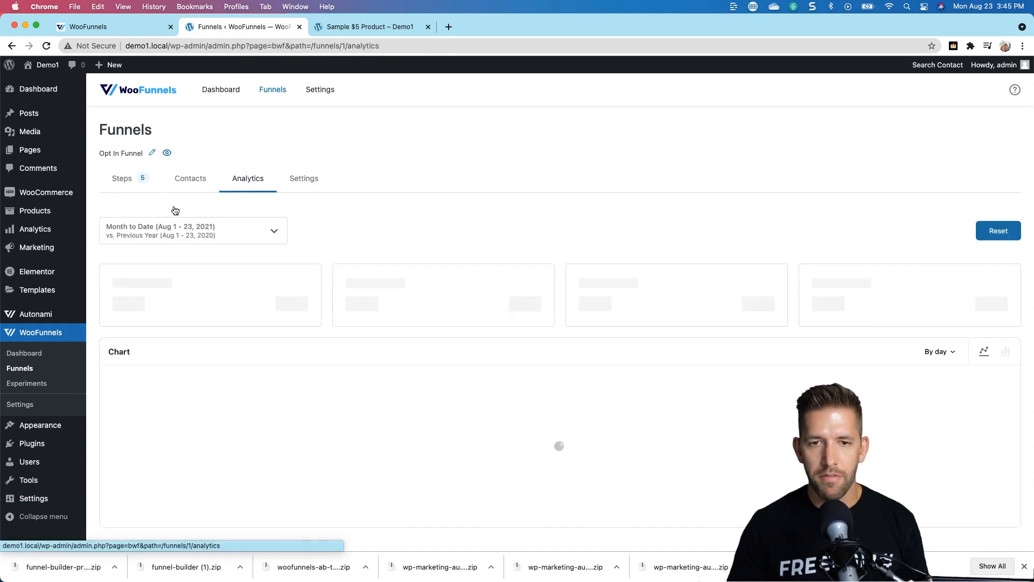
scroll(519, 341, "down", 3)
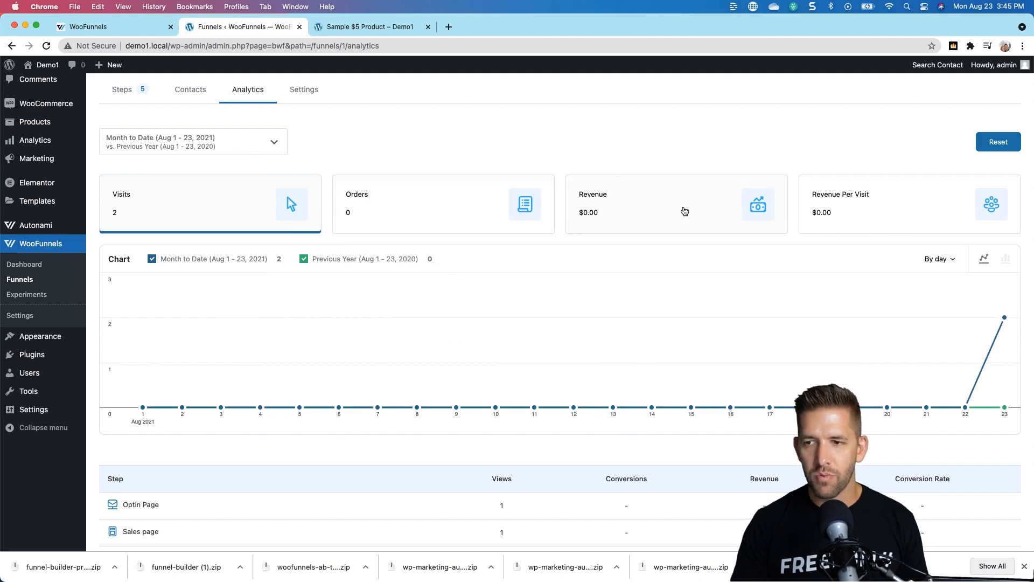
scroll(683, 210, "down", 3)
scroll(329, 425, "down", 2)
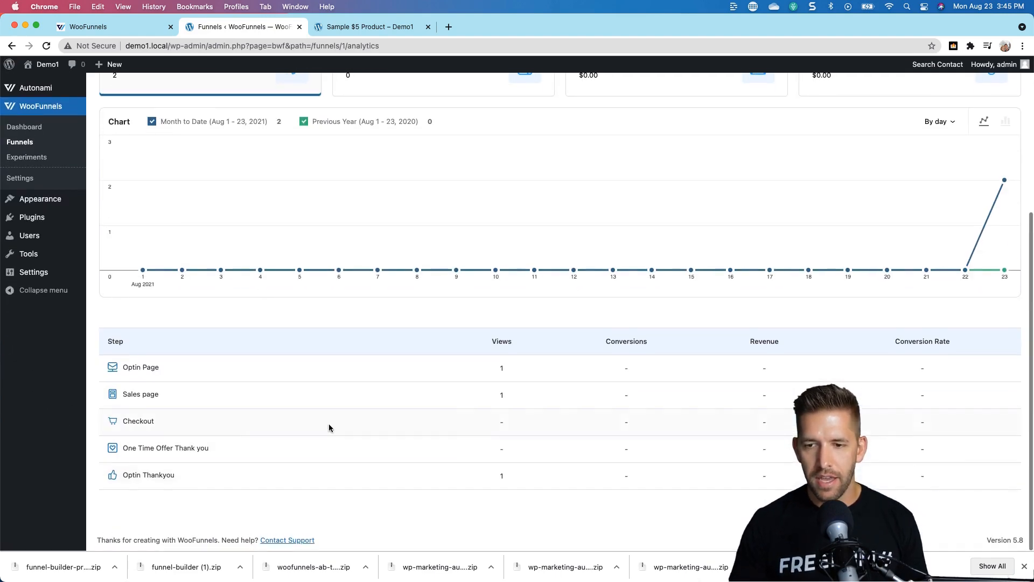
scroll(623, 452, "up", 5)
scroll(624, 448, "up", 3)
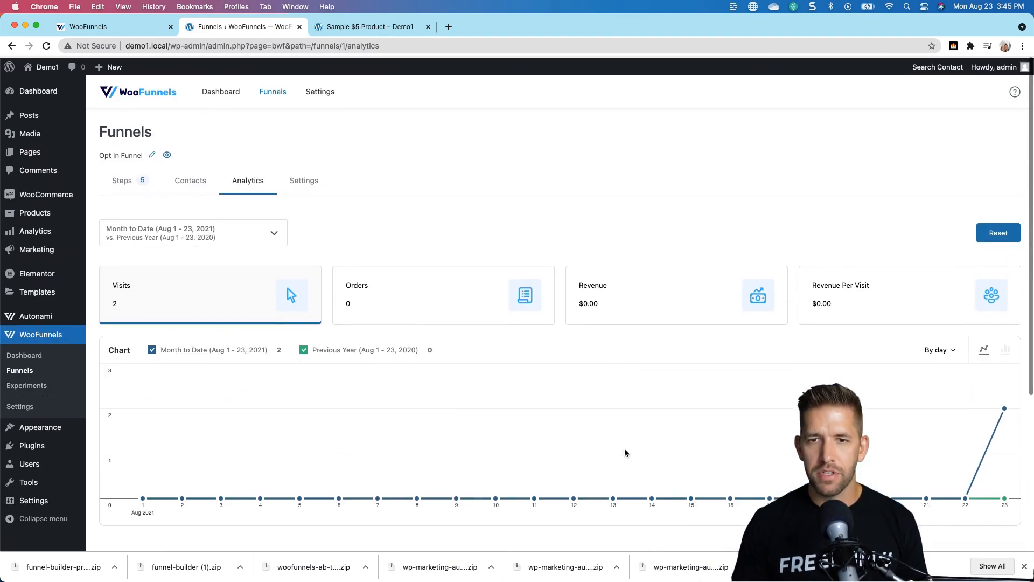
left_click(123, 186)
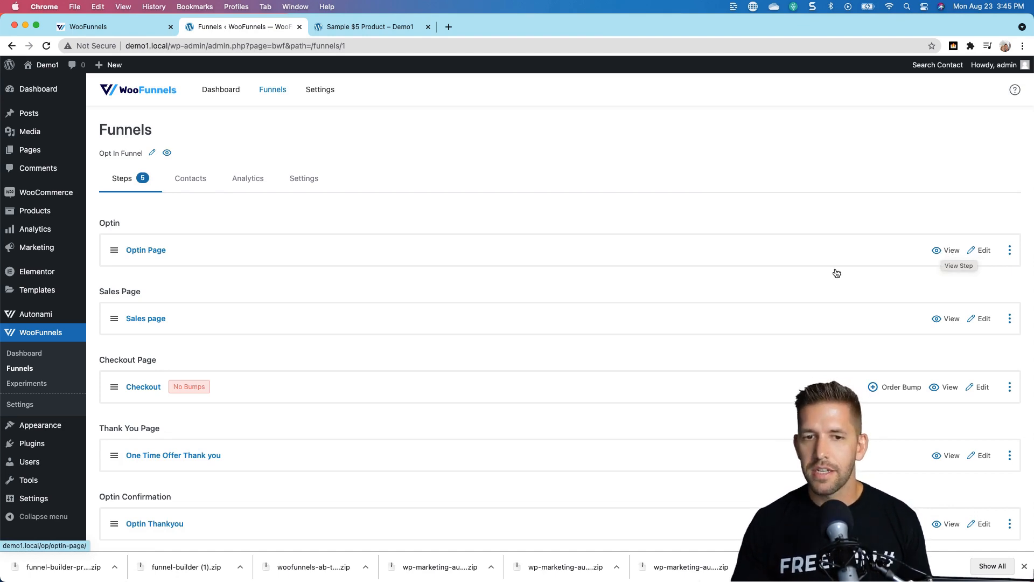
View the live Optin Page and check its Signup Now popup form
left_click(946, 251)
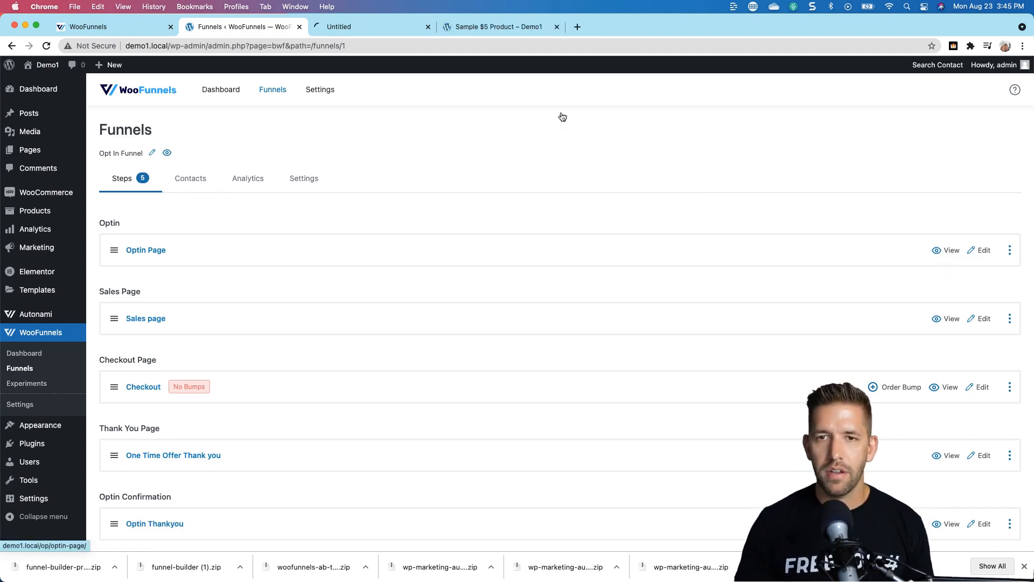
left_click(371, 30)
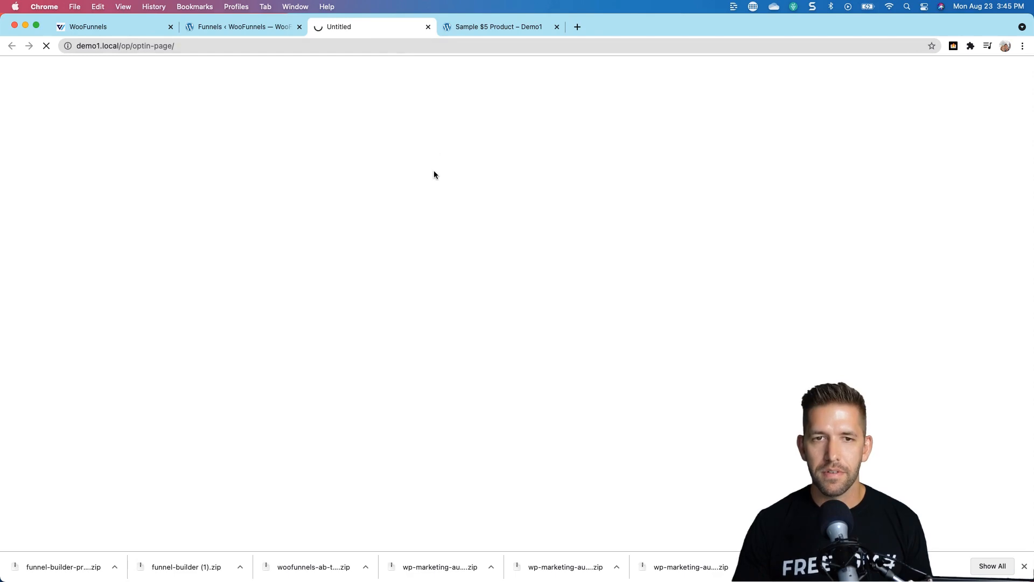
scroll(667, 289, "down", 3)
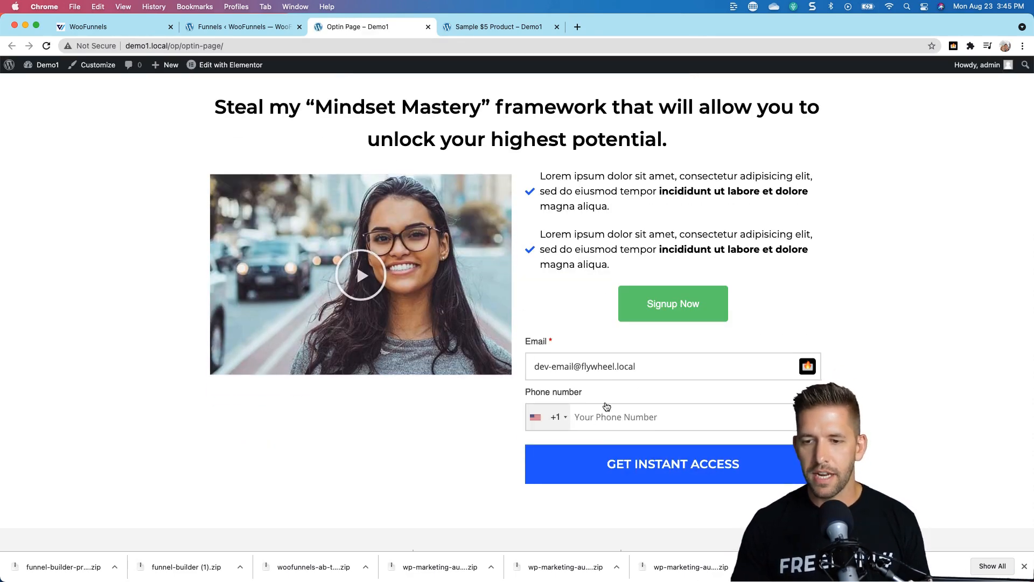
left_click(655, 306)
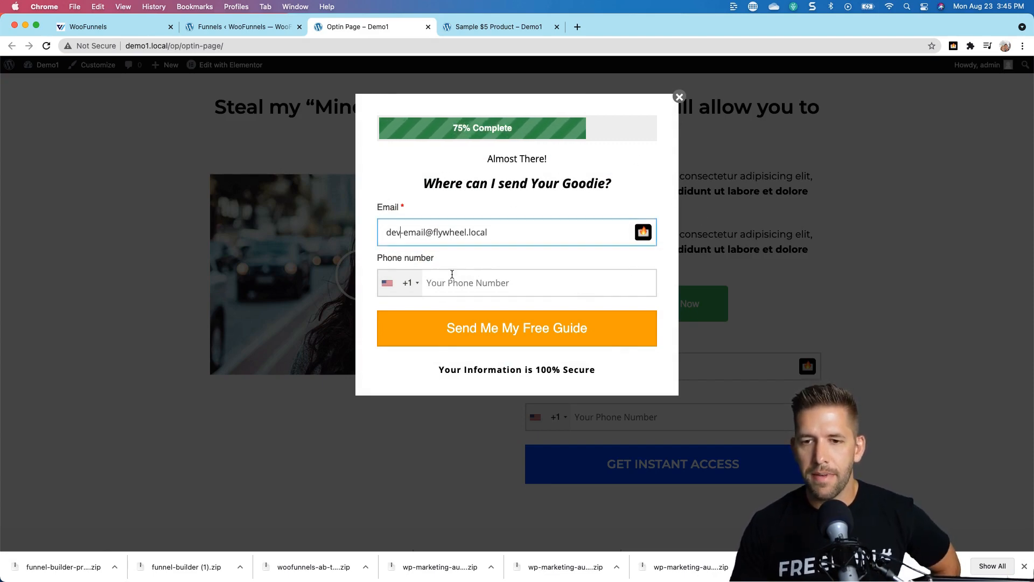
left_click(679, 97)
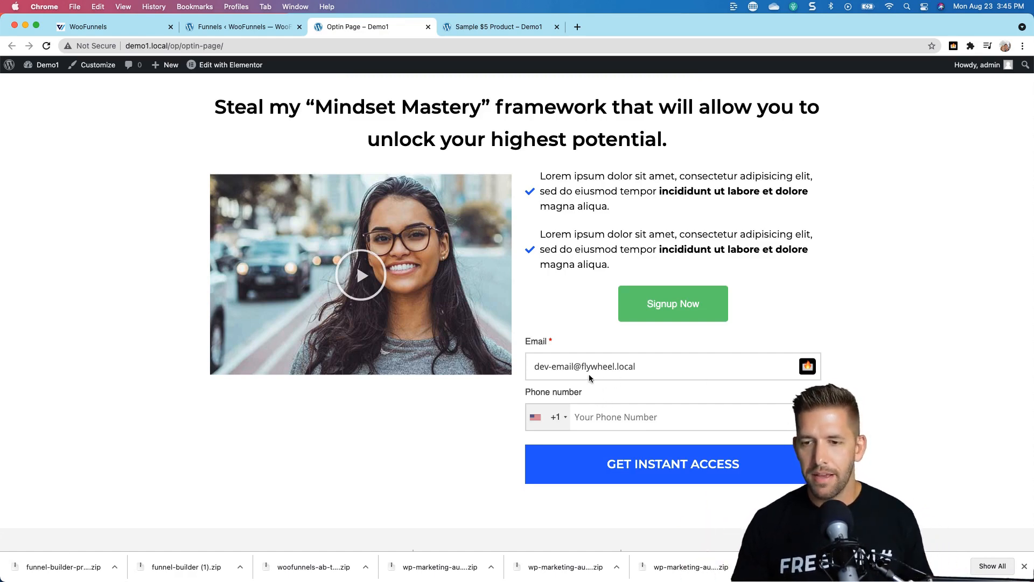
Fill in the inline opt-in form with a phone number and a valid email address and submit it for instant access
left_click(654, 368)
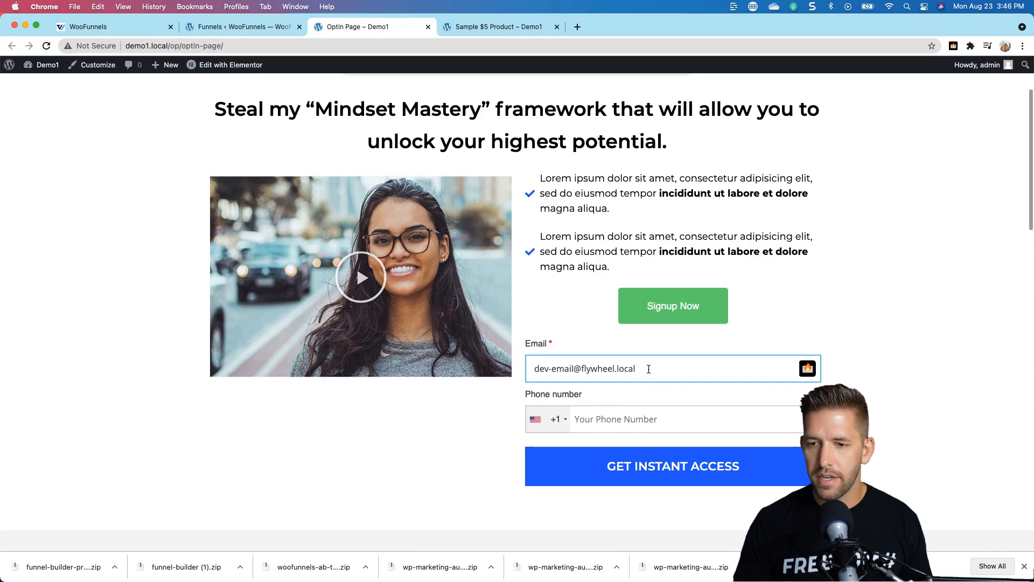
left_click(619, 415)
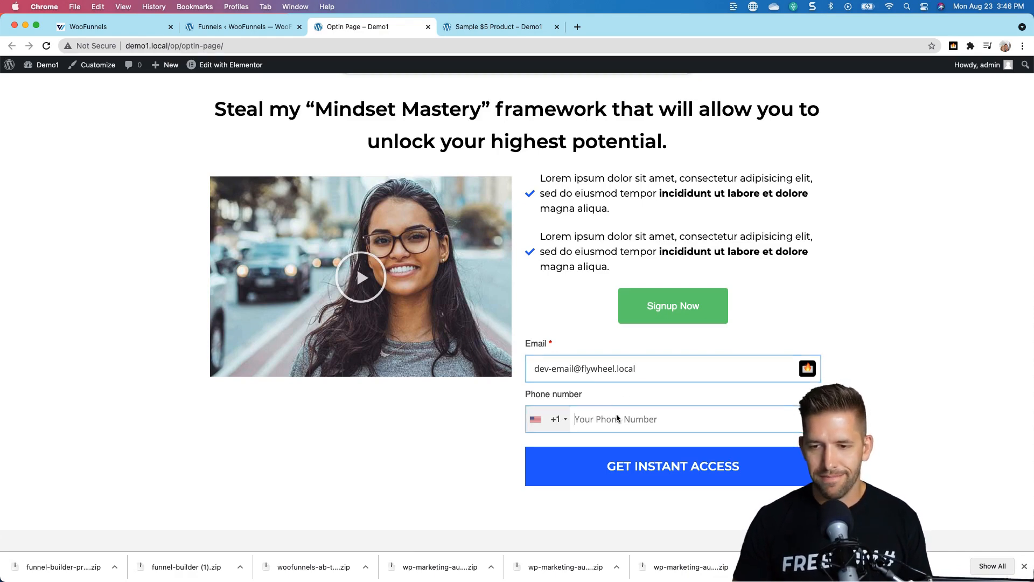
type("1112223333")
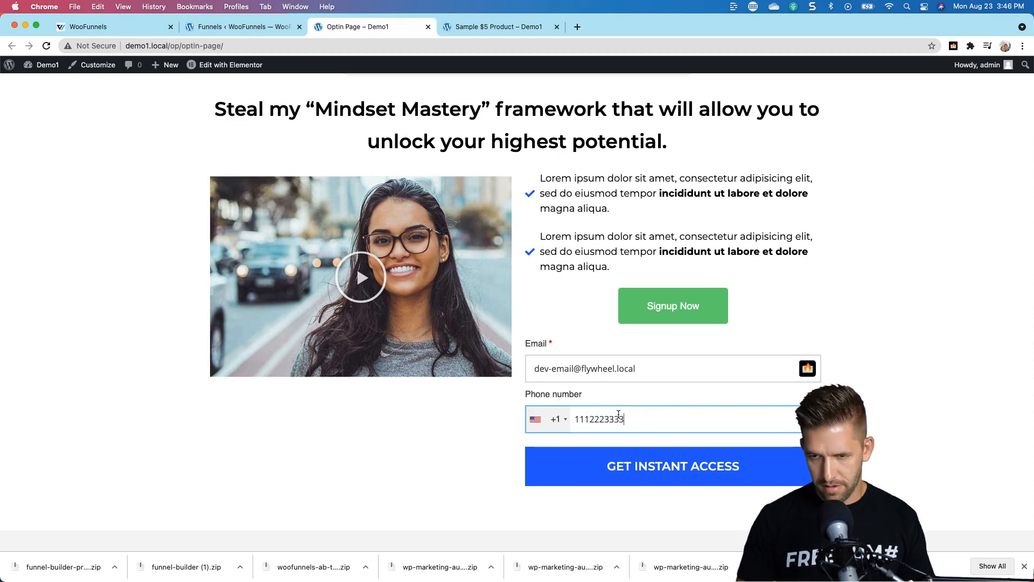
left_click(661, 475)
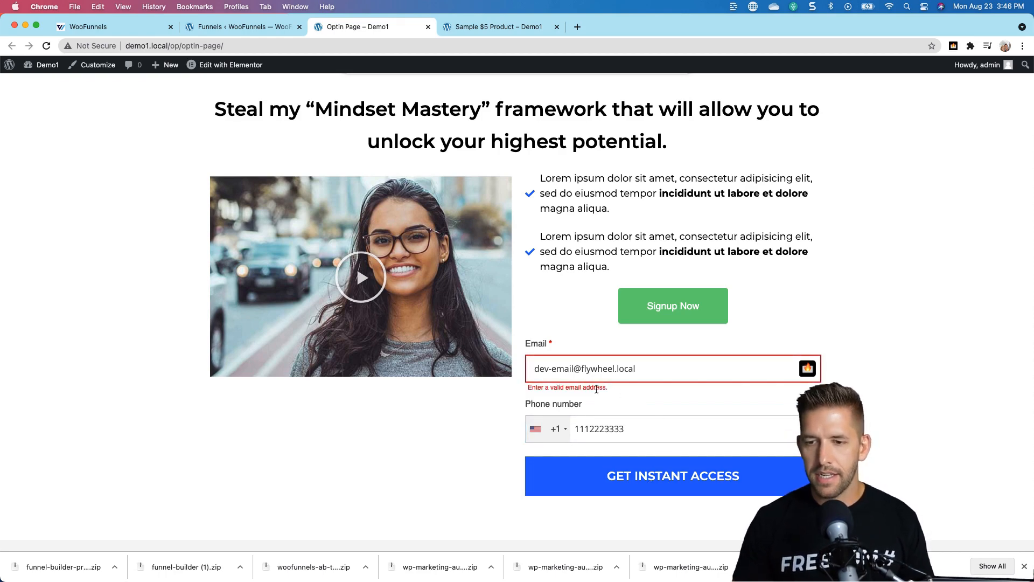
triple_click(649, 368)
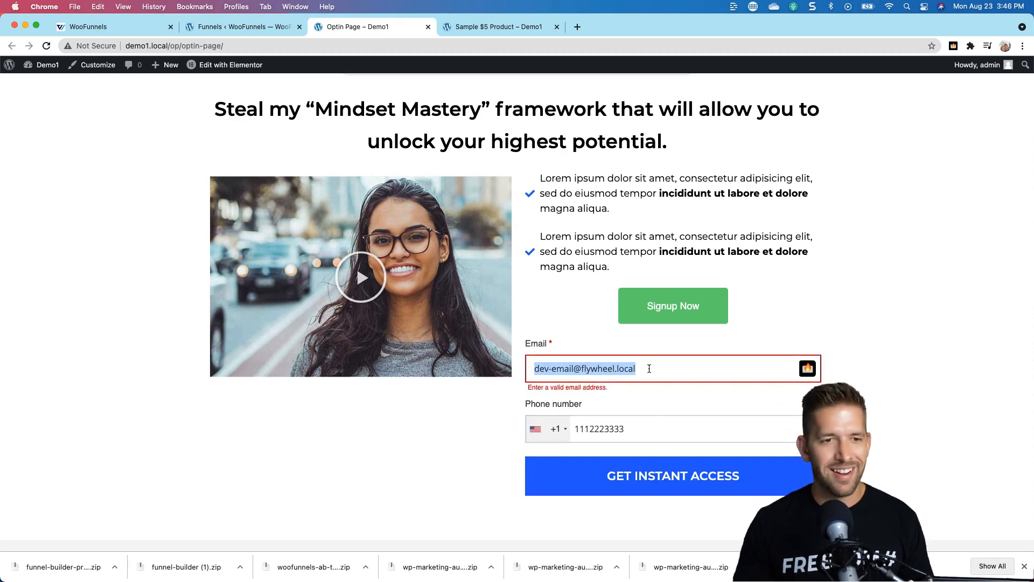
left_click(807, 369)
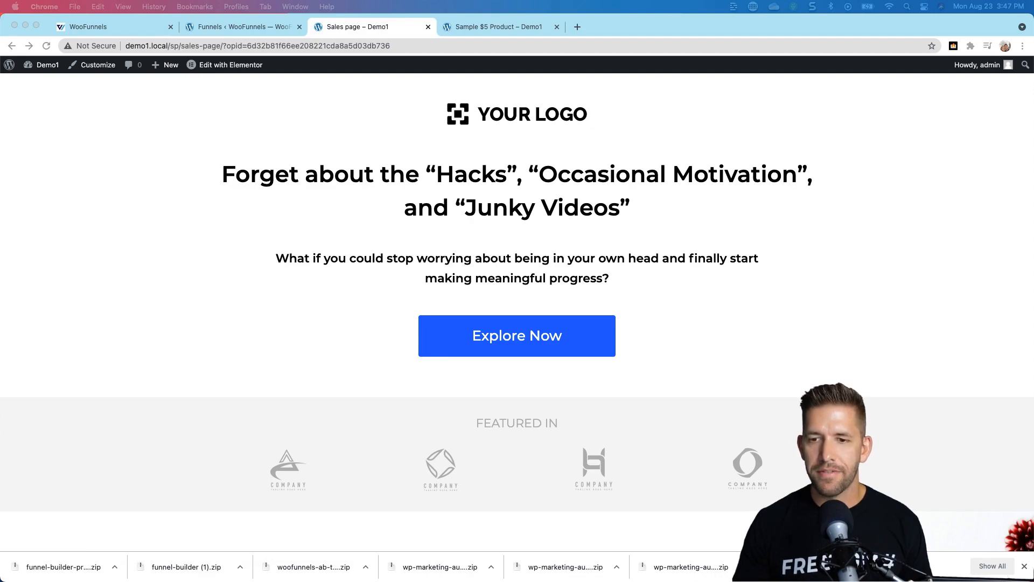
Look through the sales page and proceed to the checkout with its Get Started Now offer
scroll(518, 312, "down", 15)
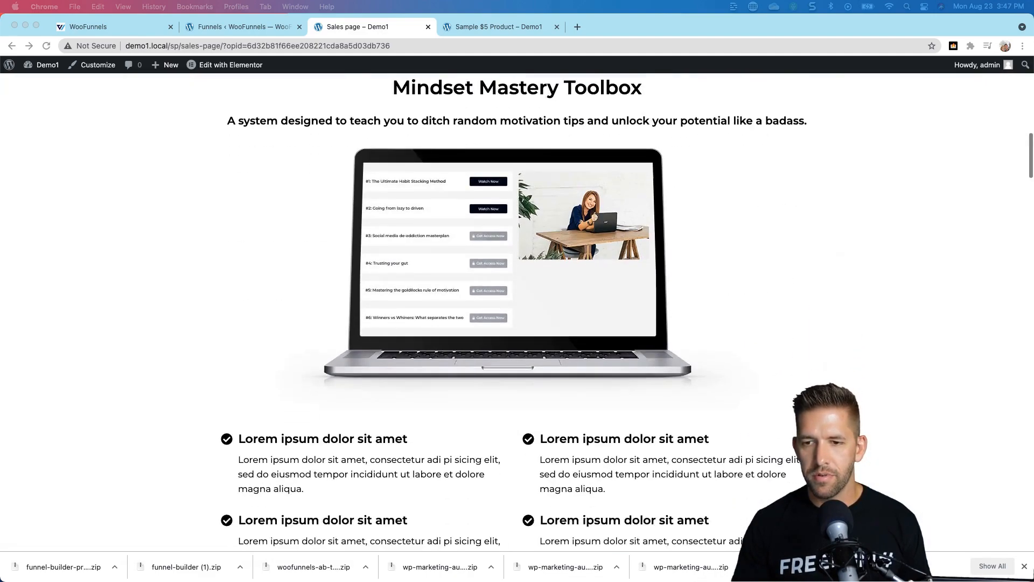
scroll(485, 221, "down", 11)
scroll(486, 221, "up", 2)
left_click(486, 221)
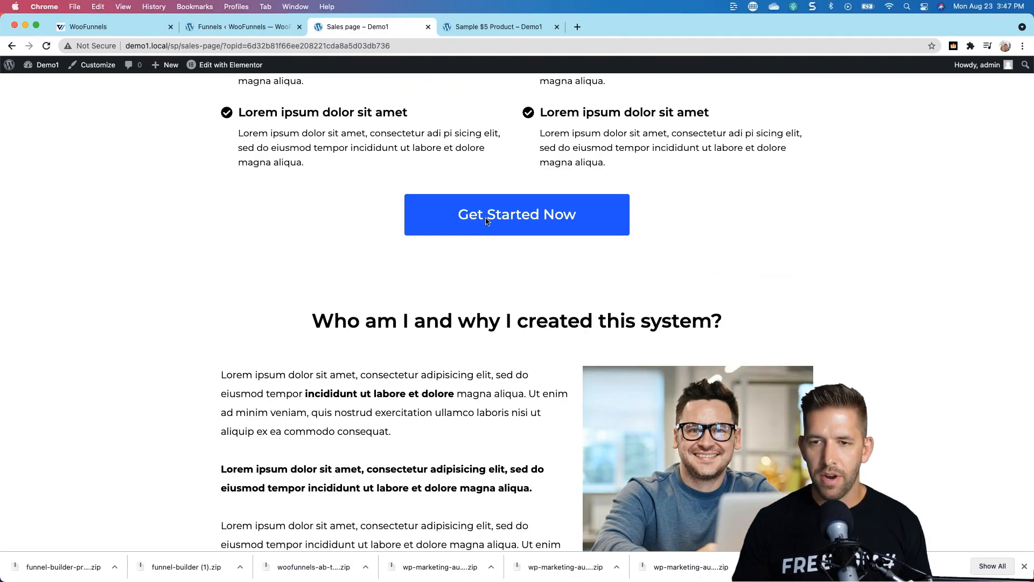
left_click(532, 228)
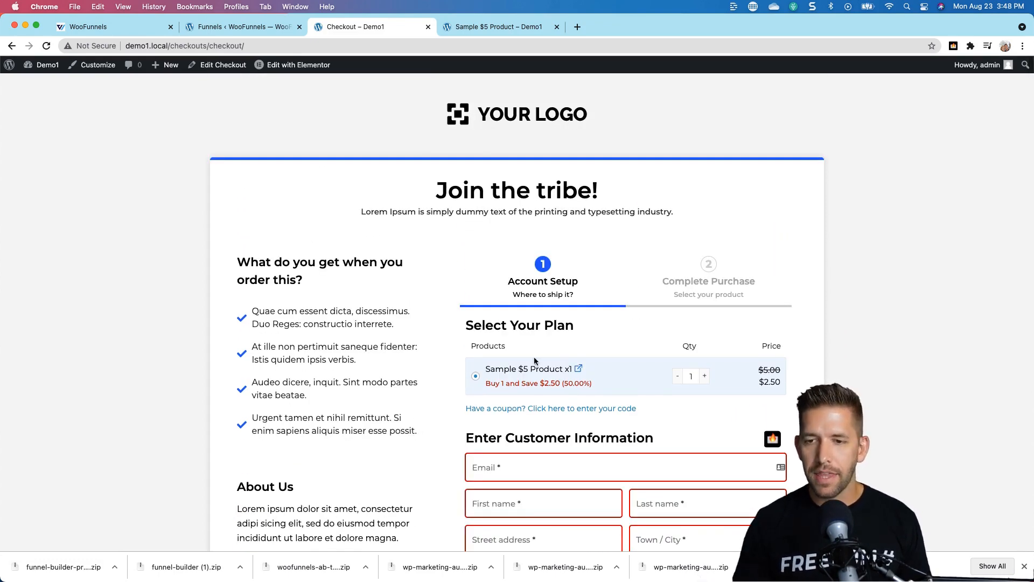
Examine the checkout's Sample $5 Product discount, coupon option and customer information fields
left_click_drag(496, 387, 598, 385)
left_click(597, 385)
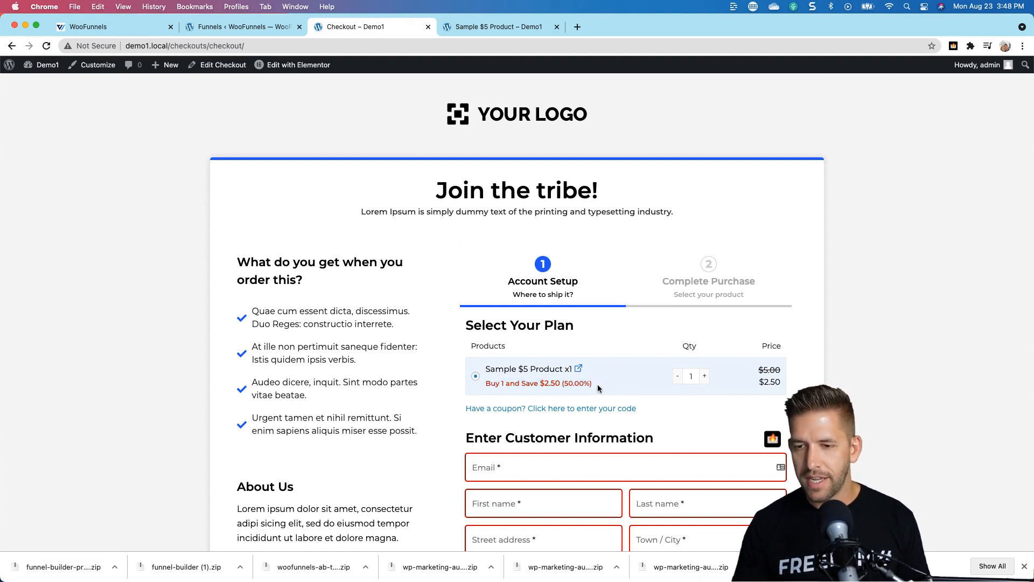
scroll(596, 386, "down", 2)
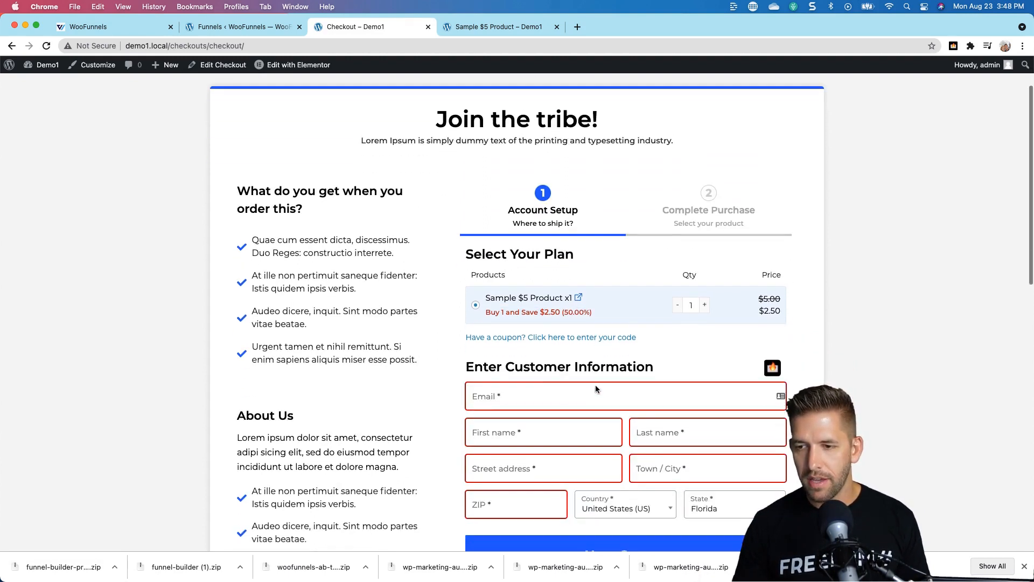
left_click(593, 337)
left_click(573, 340)
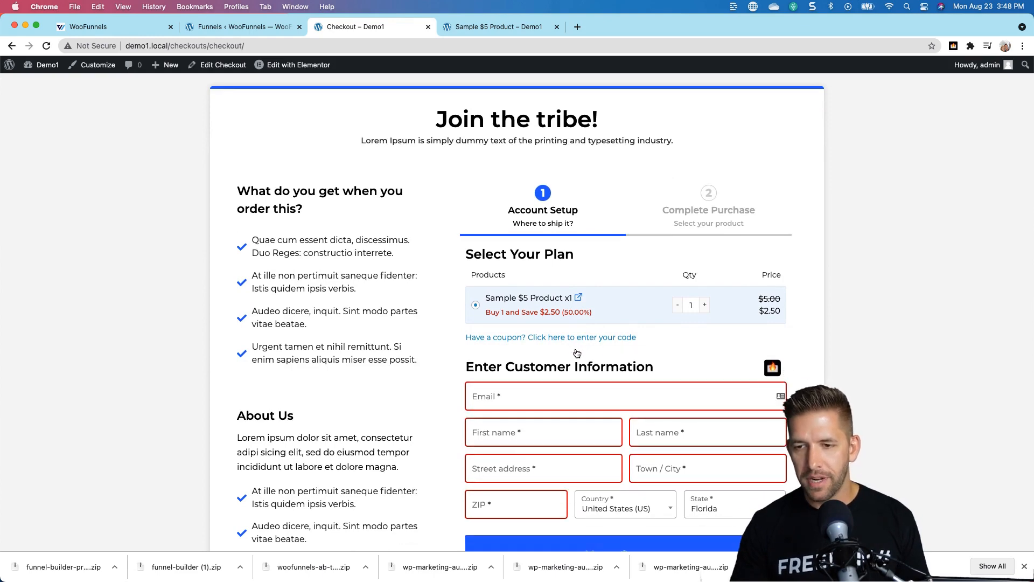
scroll(627, 359, "down", 2)
scroll(543, 367, "down", 3)
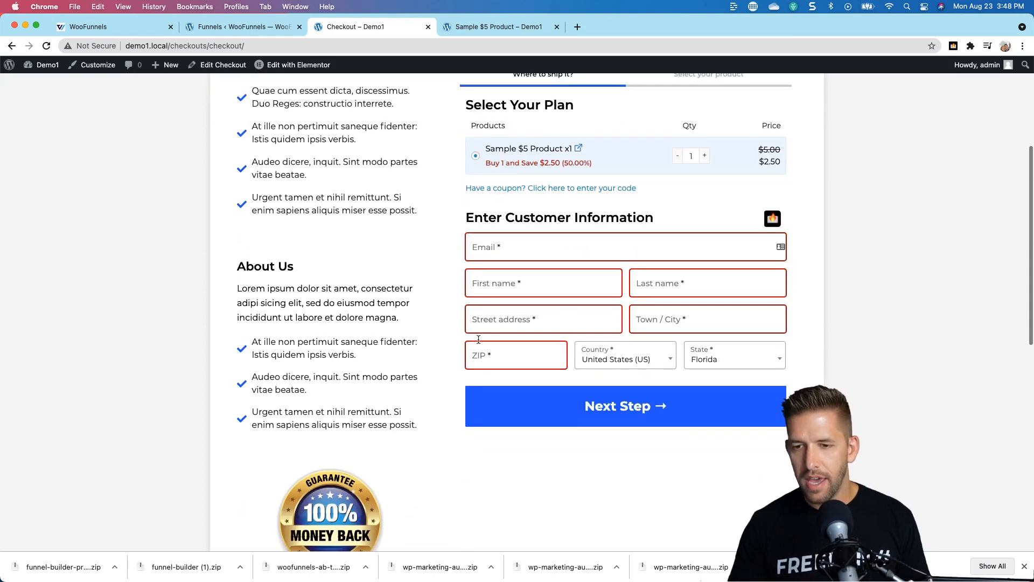
Fill in the checkout's customer information, proceed to the Complete Purchase step and check its order notes and payment information
left_click(535, 361)
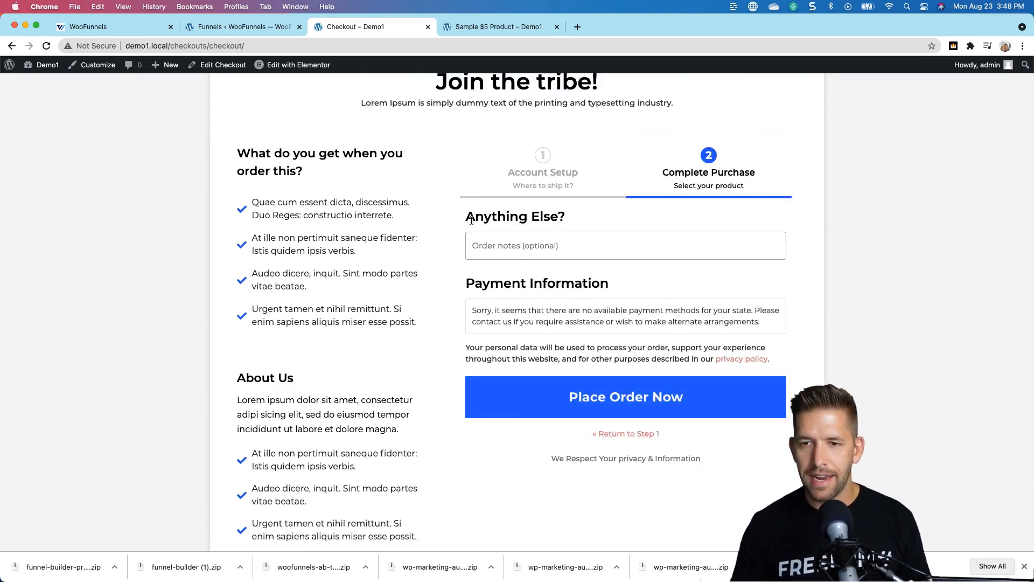
left_click_drag(473, 219, 578, 222)
left_click(501, 249)
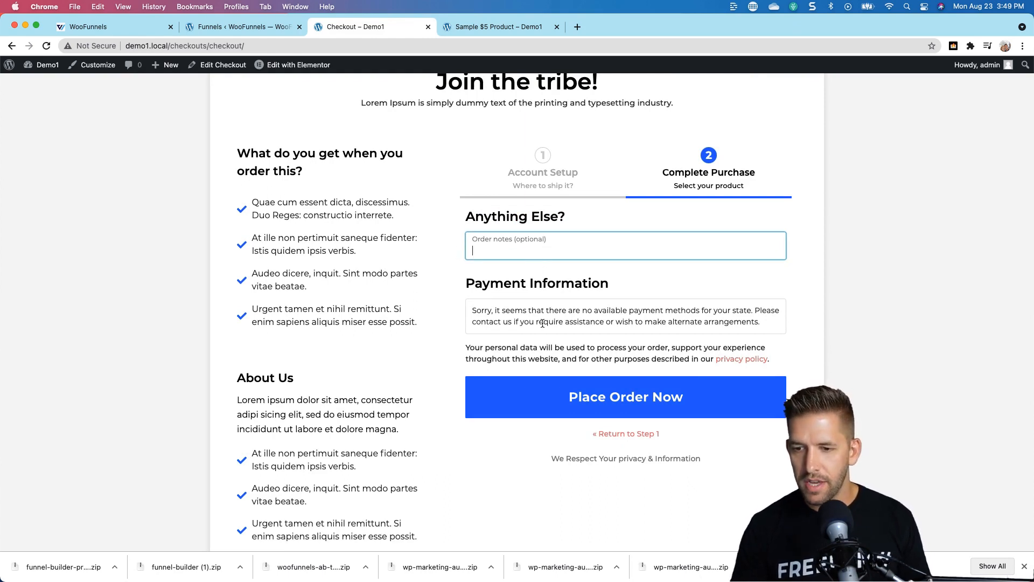
left_click_drag(590, 312, 640, 318)
left_click(640, 321)
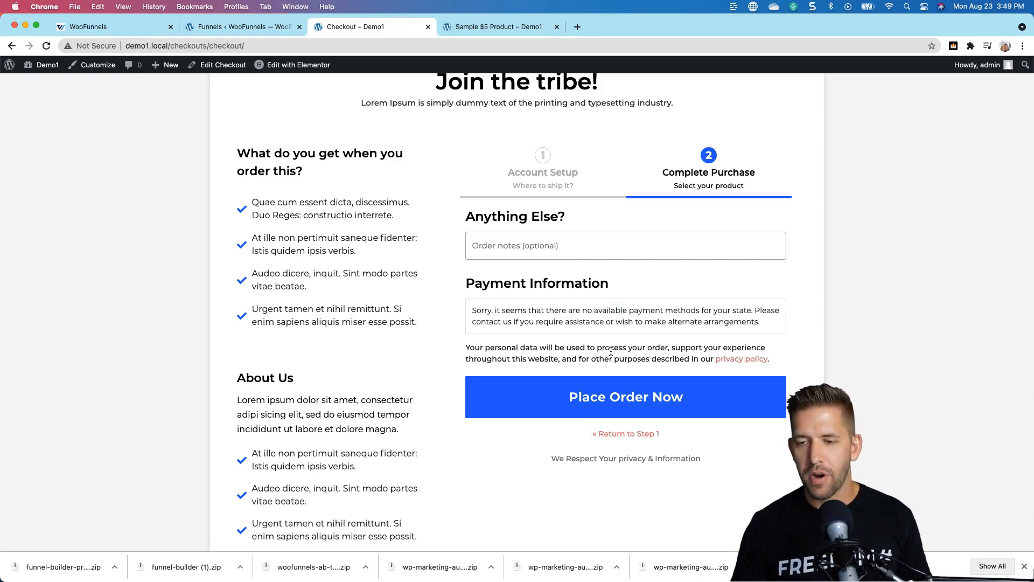
Try to place the order without a payment method
left_click(610, 401)
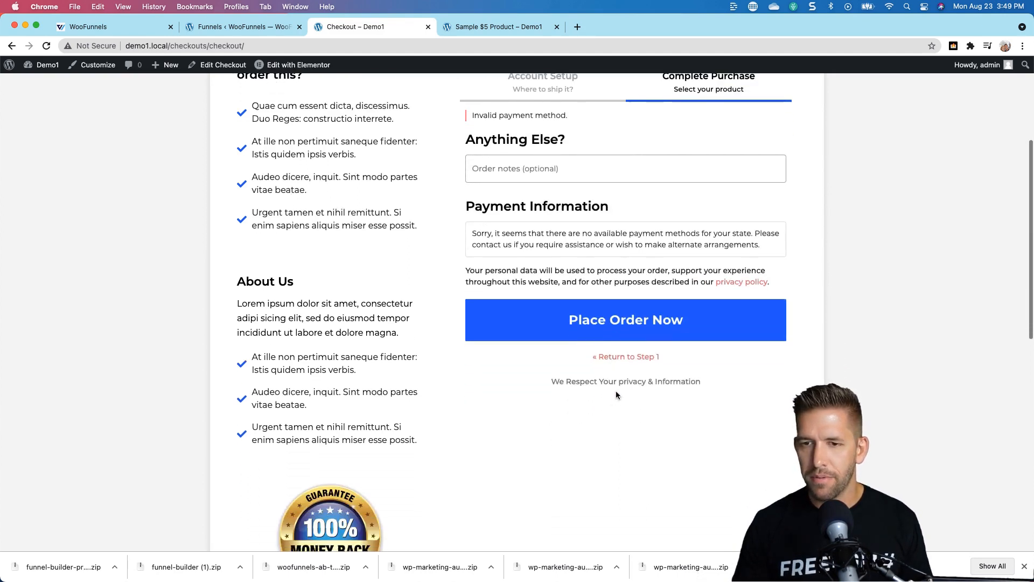
left_click_drag(475, 117, 570, 119)
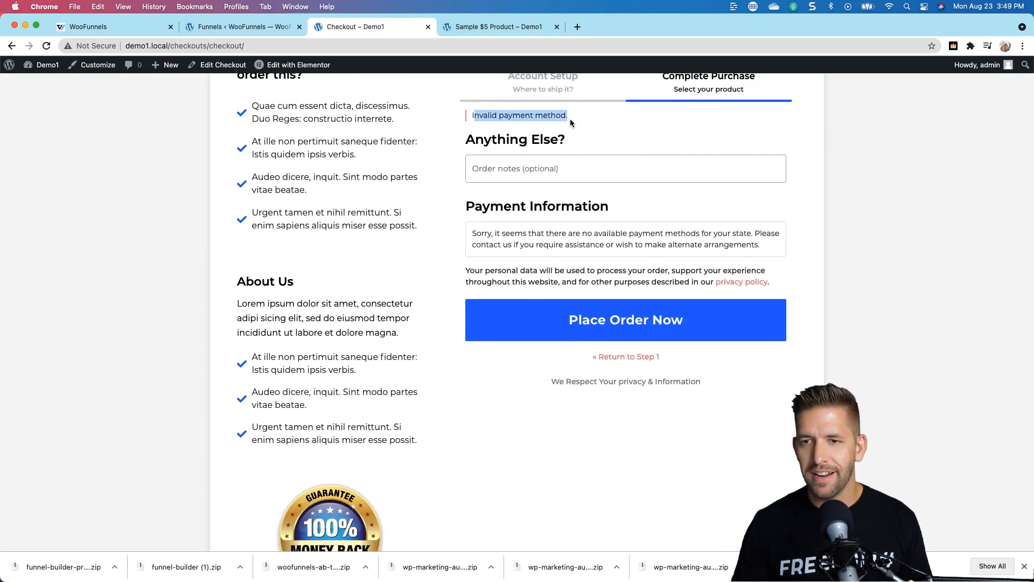
left_click(570, 118)
Enable the Cash on delivery payment method in the WooCommerce payment settings
left_click(482, 30)
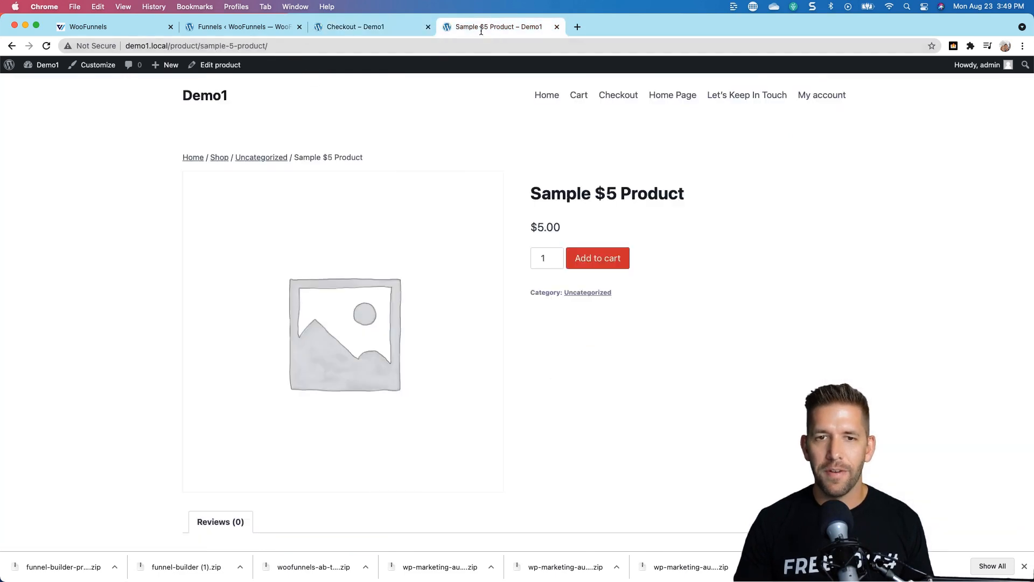
mouse_move(47, 65)
left_click(40, 82)
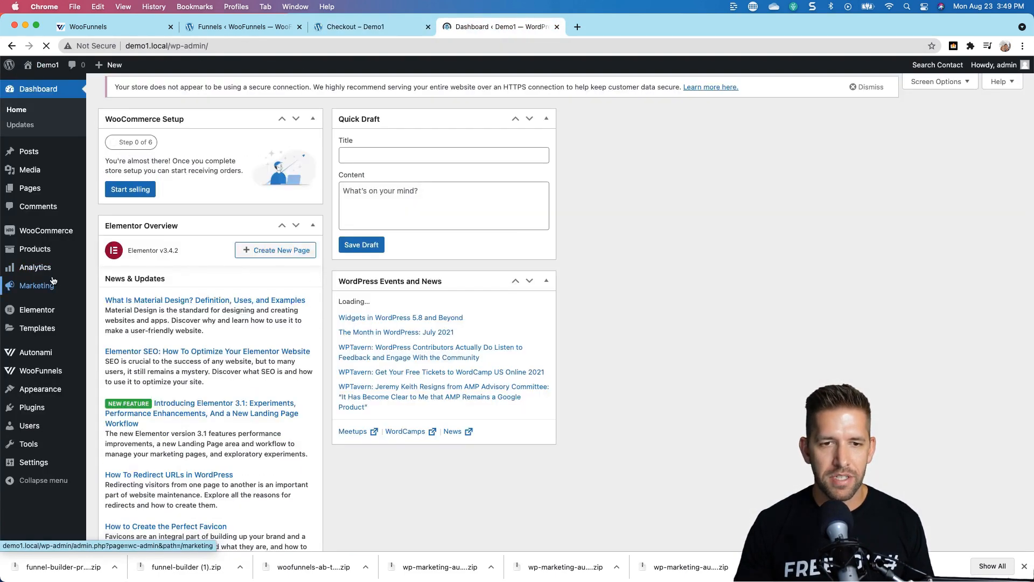
mouse_move(46, 231)
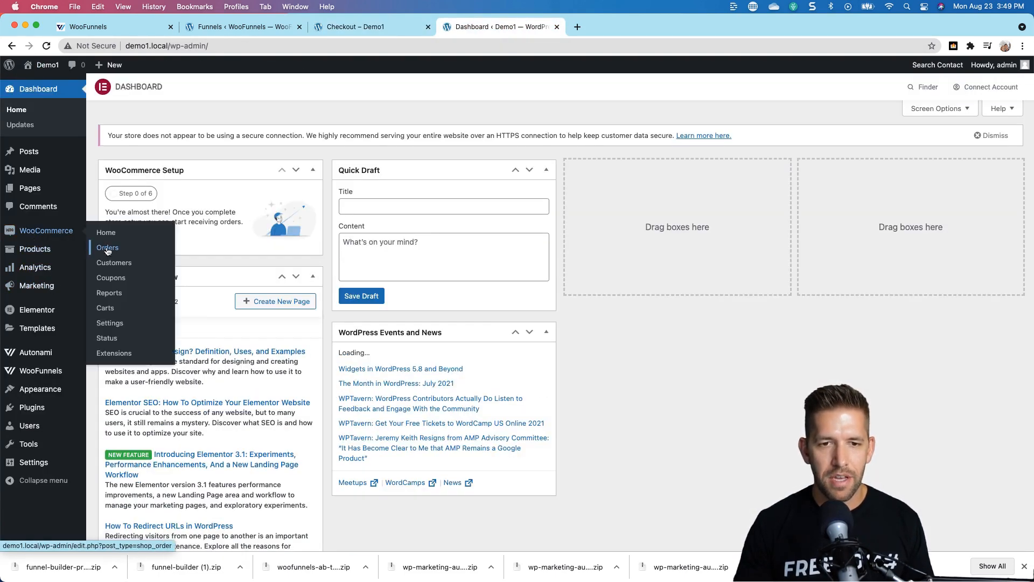
left_click(110, 324)
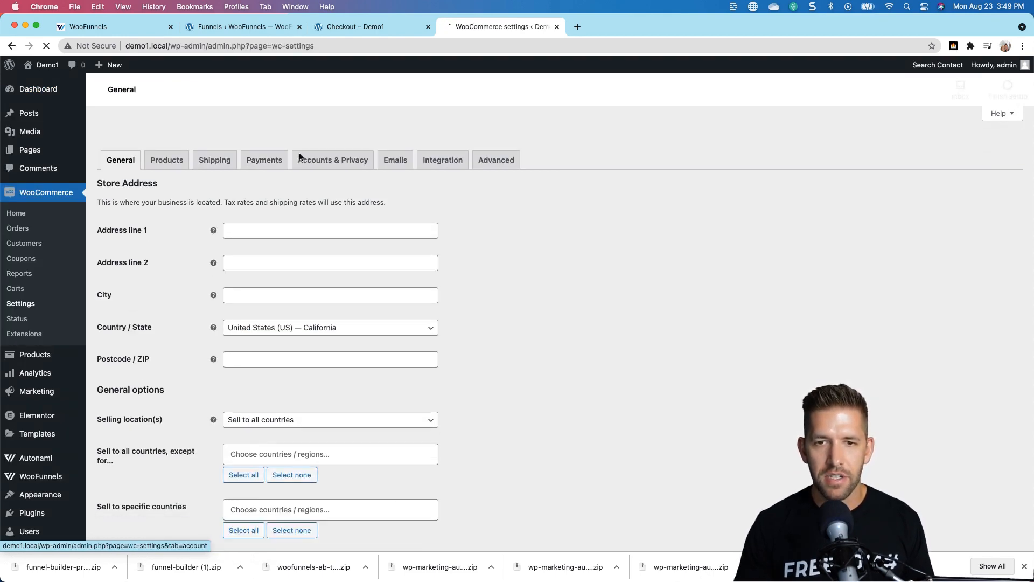
left_click(261, 142)
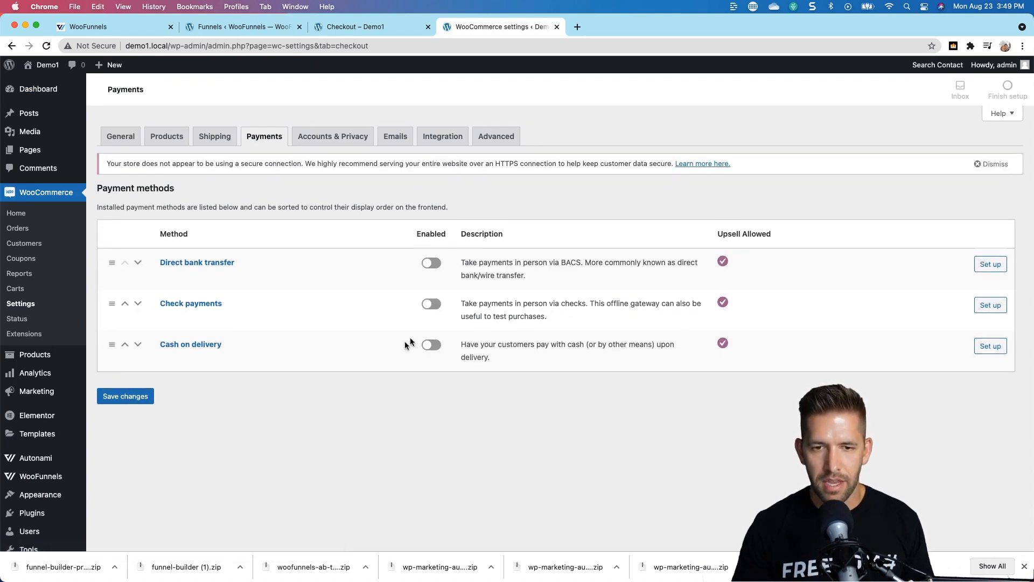
left_click(427, 348)
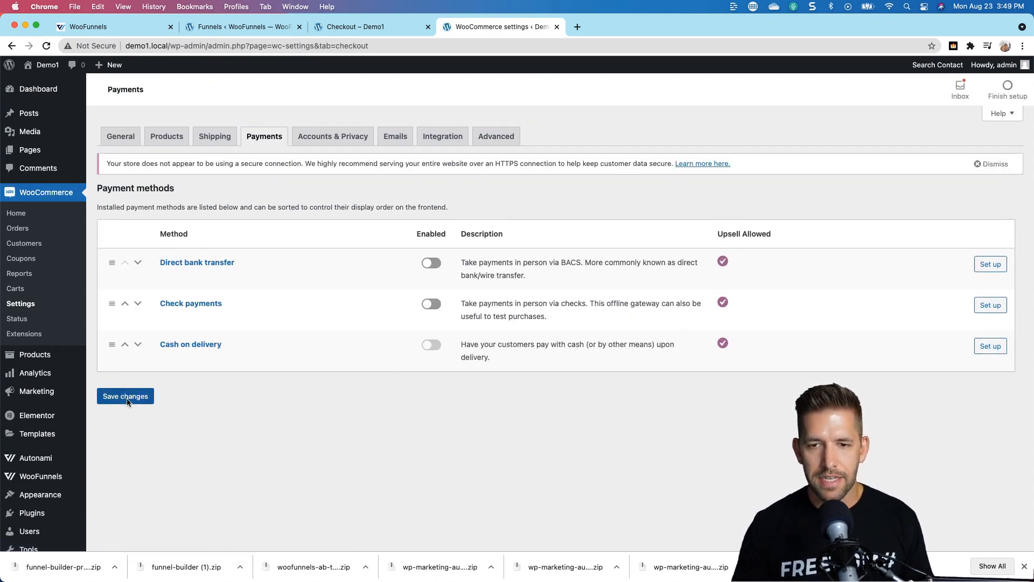
Place the Sample $5 Product order with cash on delivery and review the order confirmation page
key("super+alt+Left")
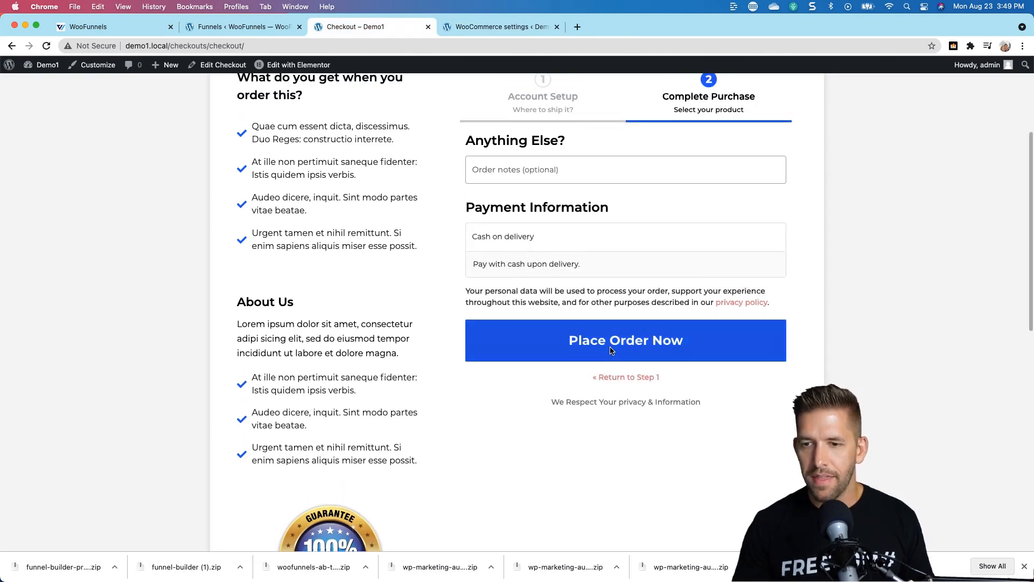
left_click(611, 351)
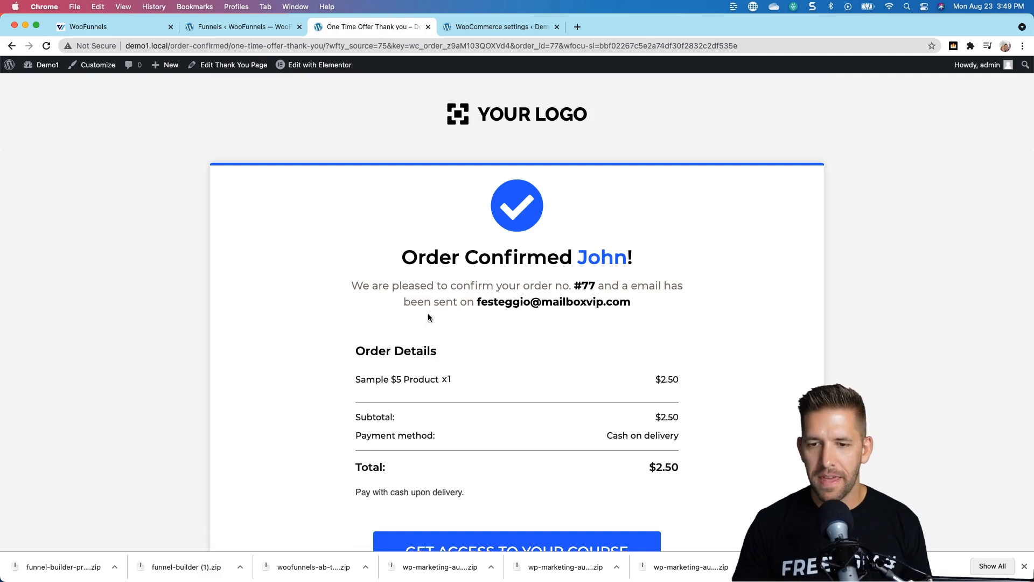
scroll(485, 345, "down", 3)
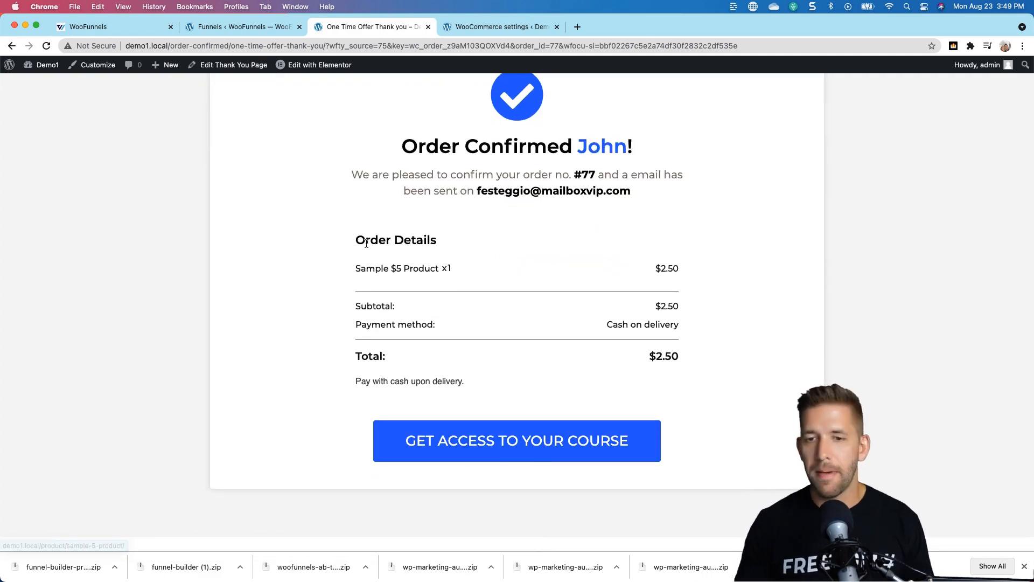
scroll(470, 271, "up", 3)
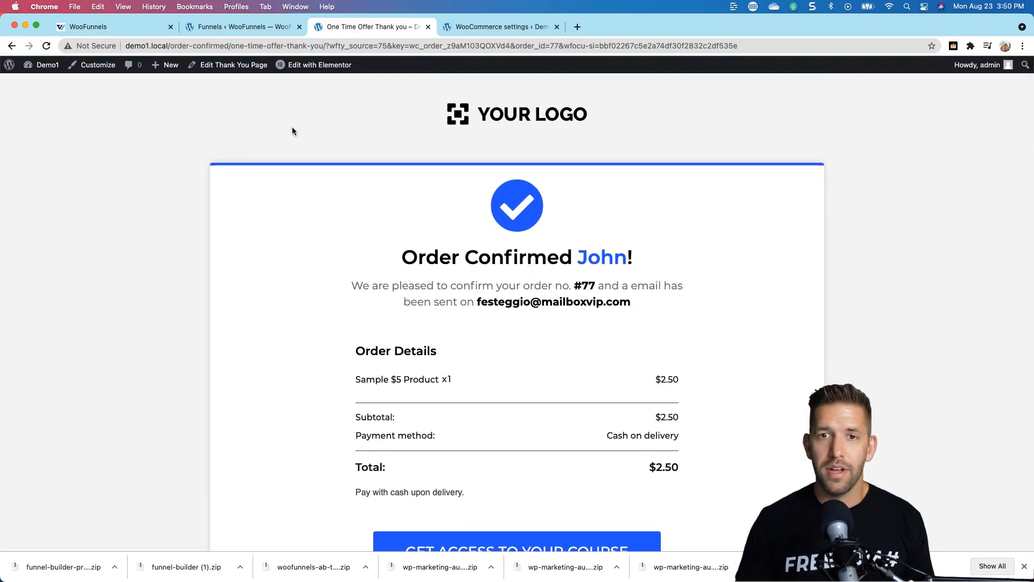
Review the Opt In Funnel's analytics, including visits, orders, revenue and the conversions of each step
left_click(267, 28)
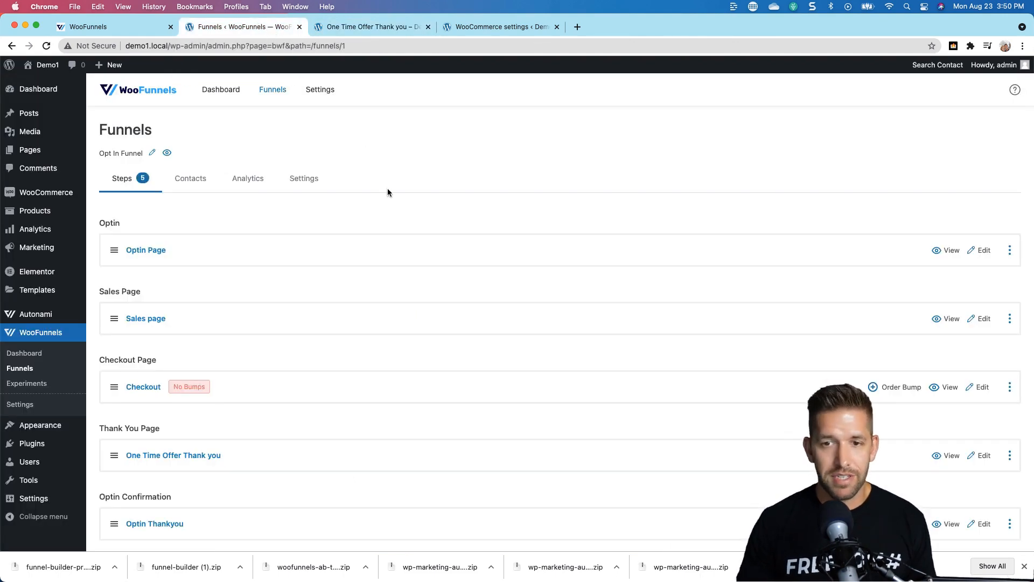
left_click(246, 187)
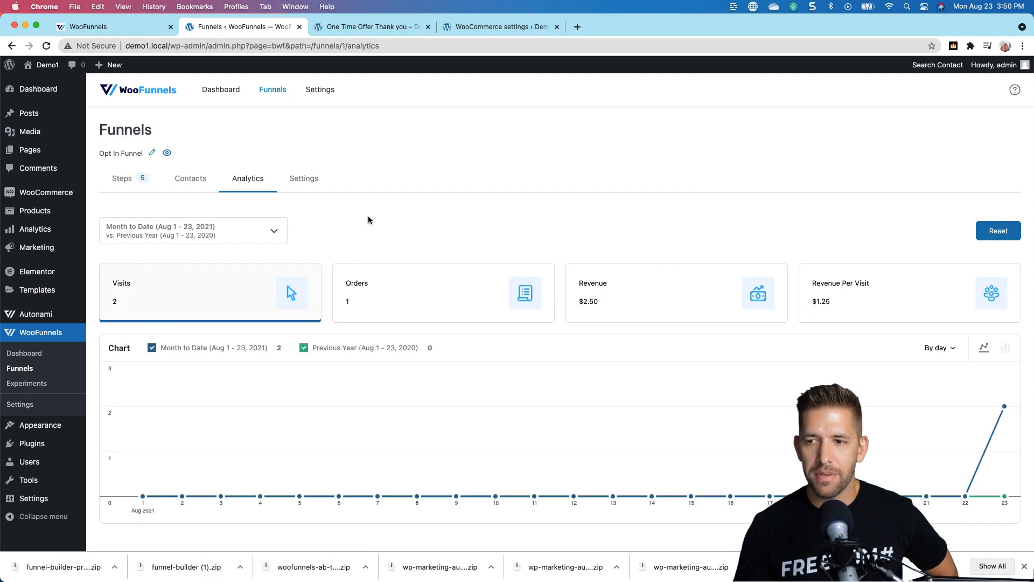
scroll(430, 232, "down", 3)
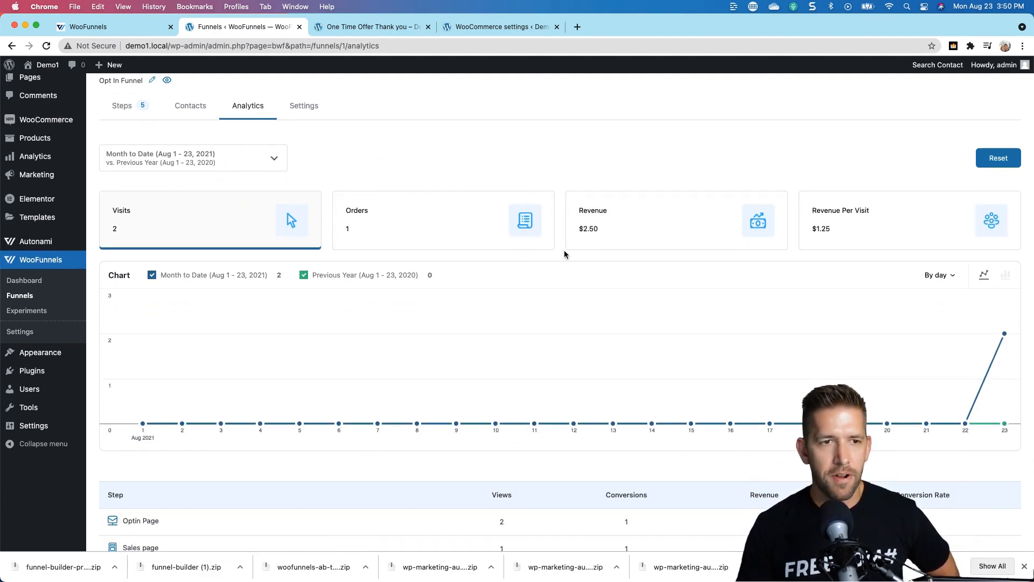
scroll(491, 277, "down", 5)
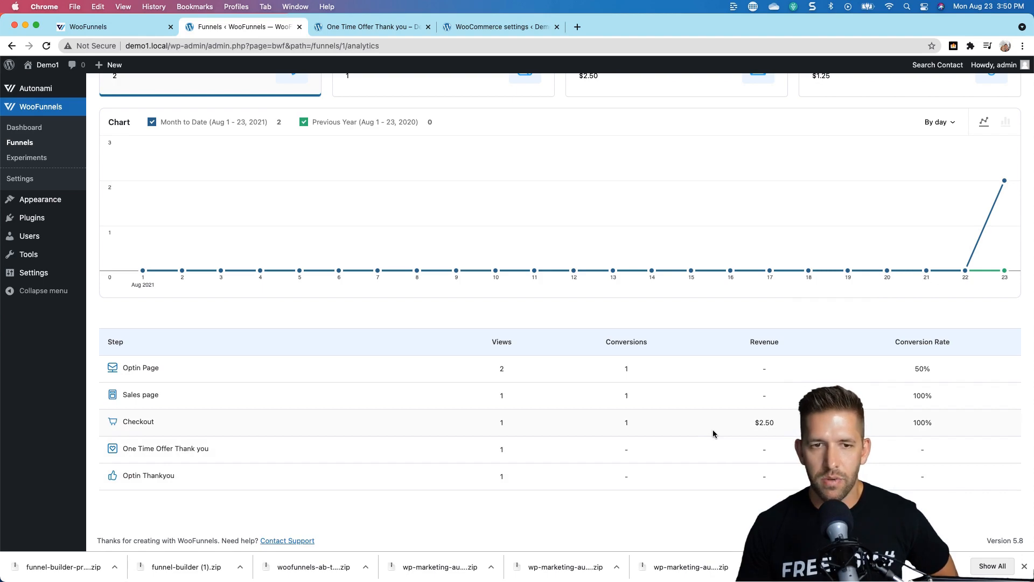
scroll(713, 429, "up", 7)
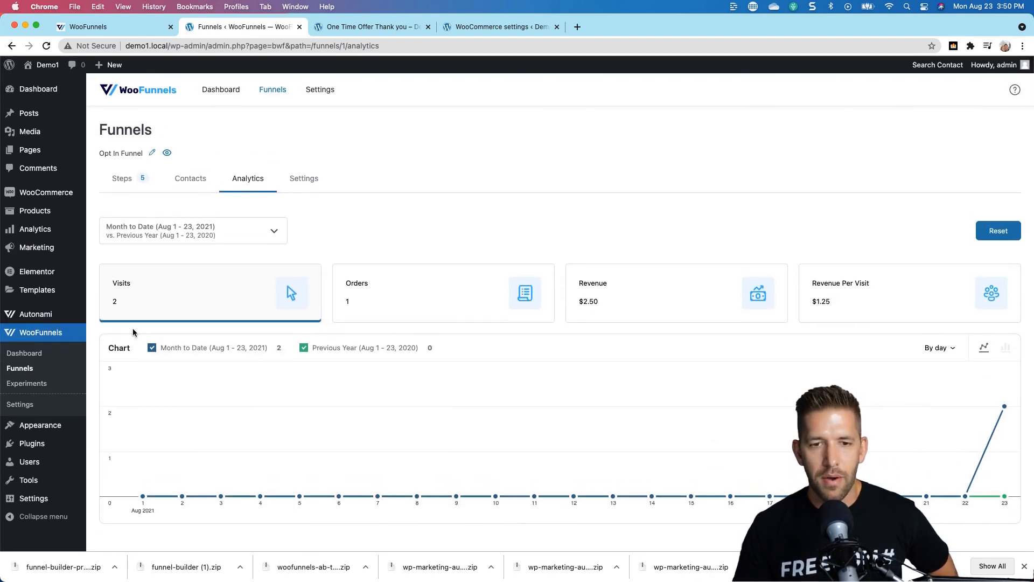
Look through the Autonami dashboard's performance, contacts, carts and campaigns sections
left_click(22, 319)
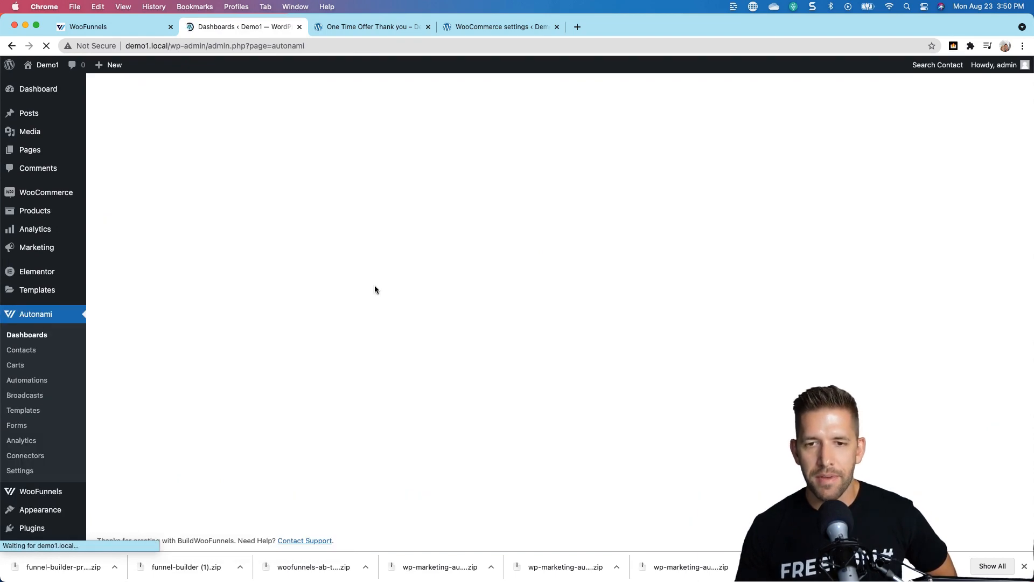
scroll(374, 286, "down", 4)
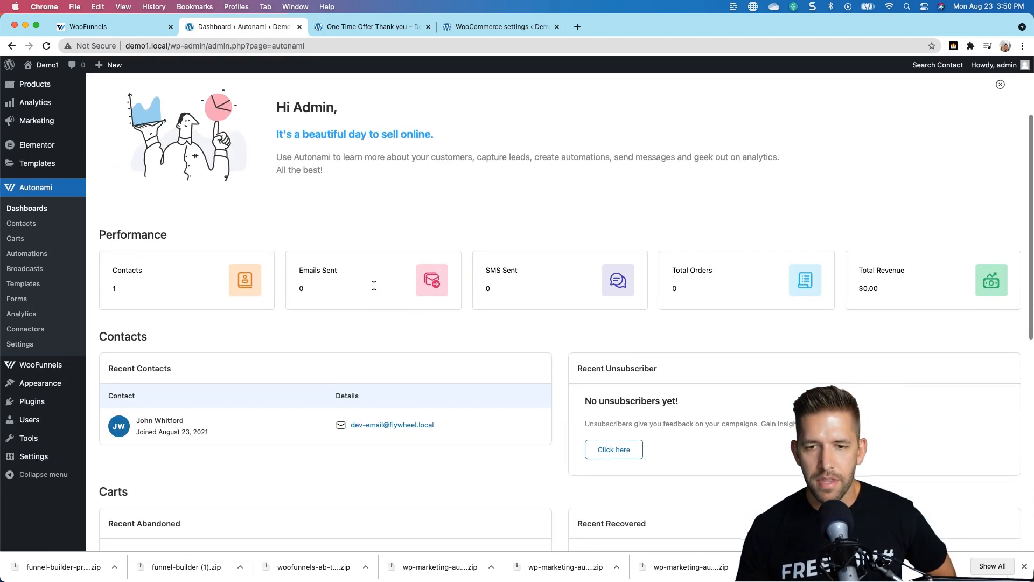
scroll(135, 297, "down", 2)
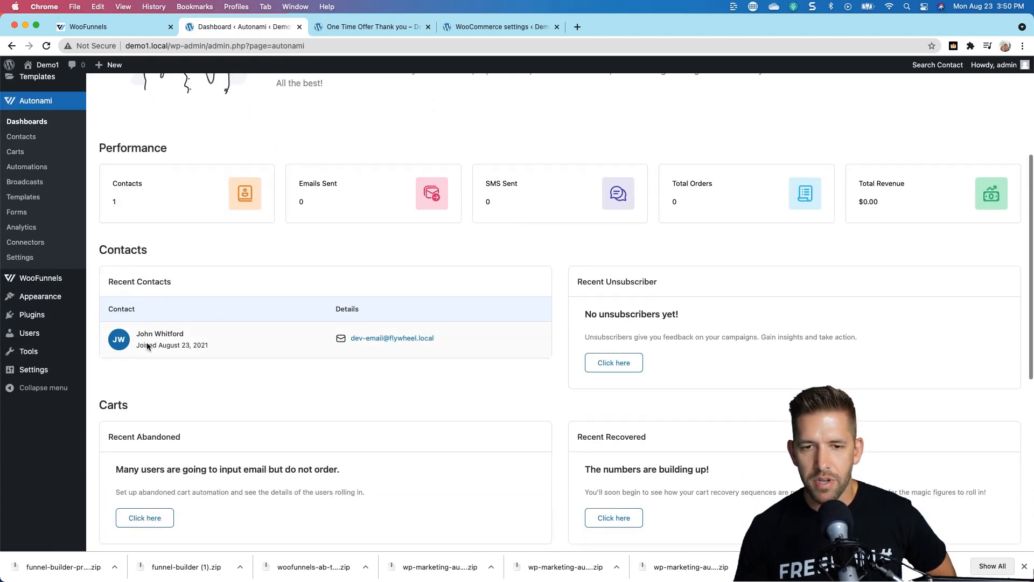
scroll(410, 343, "down", 1)
scroll(410, 346, "down", 6)
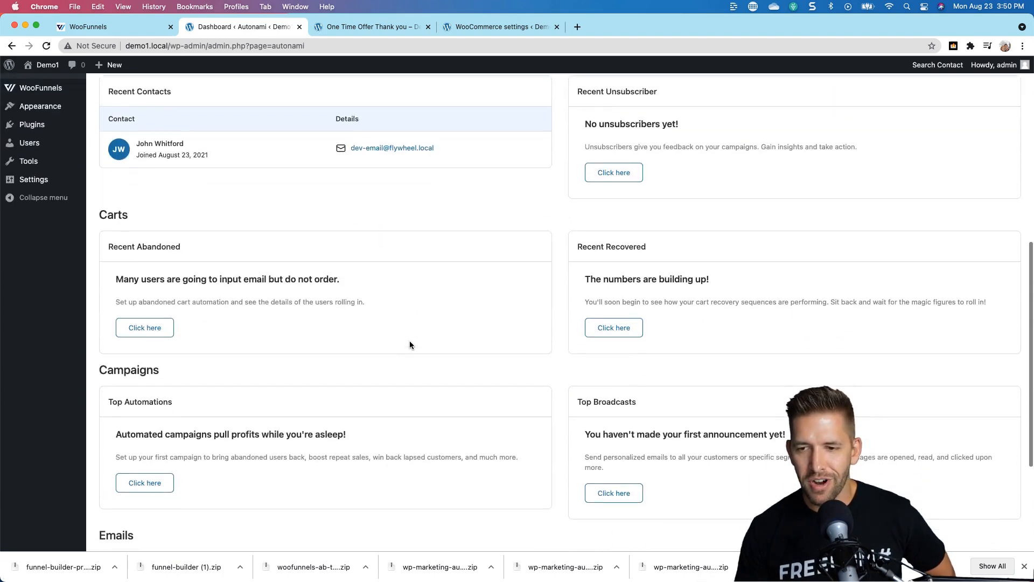
scroll(410, 345, "up", 10)
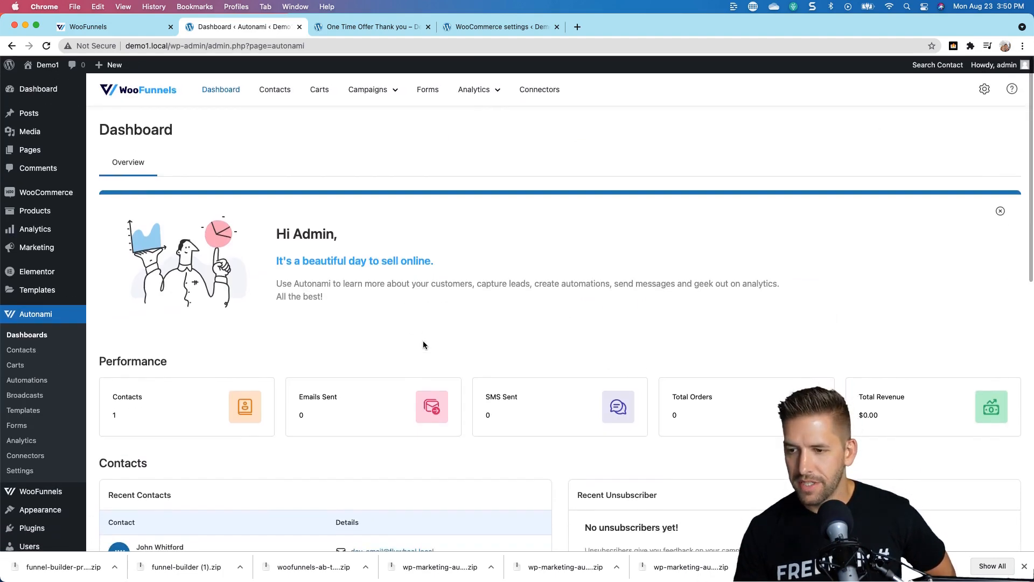
Check the Autonami contacts list and the existing automations
left_click(22, 351)
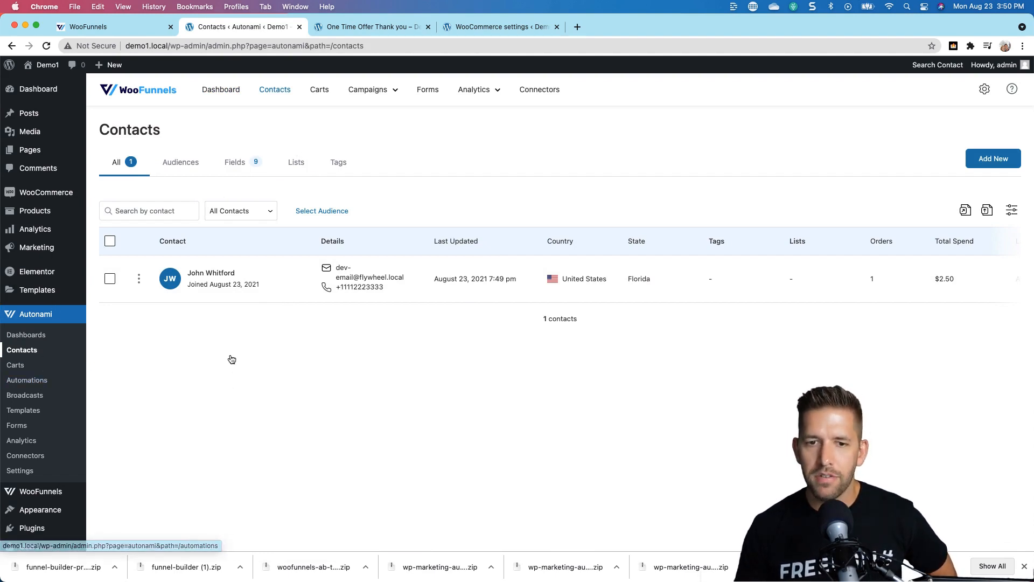
left_click(25, 385)
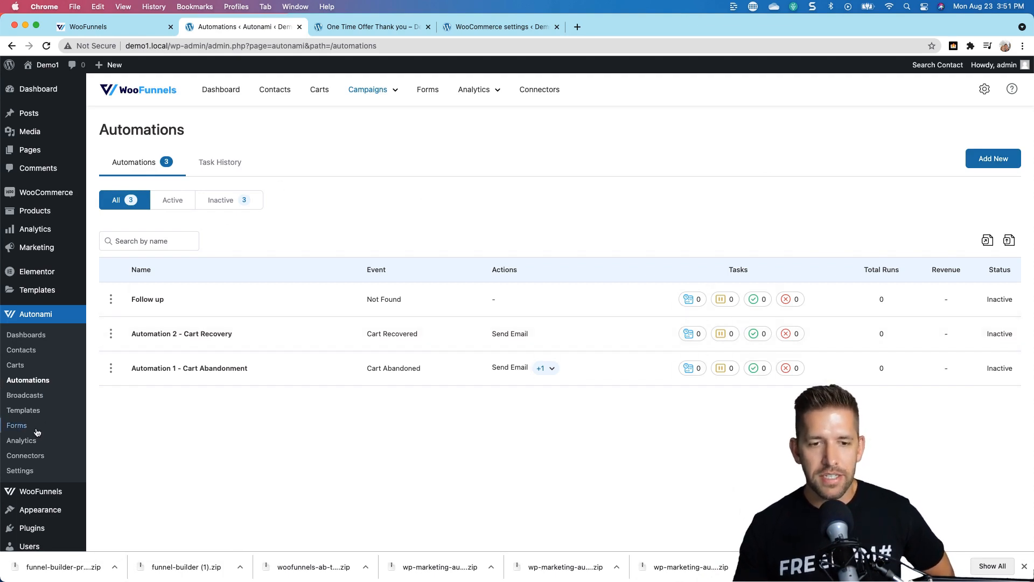
Return to the Opt In Funnel in WooFunnels and look over the WooFunnels performance dashboard
mouse_move(34, 494)
left_click(124, 489)
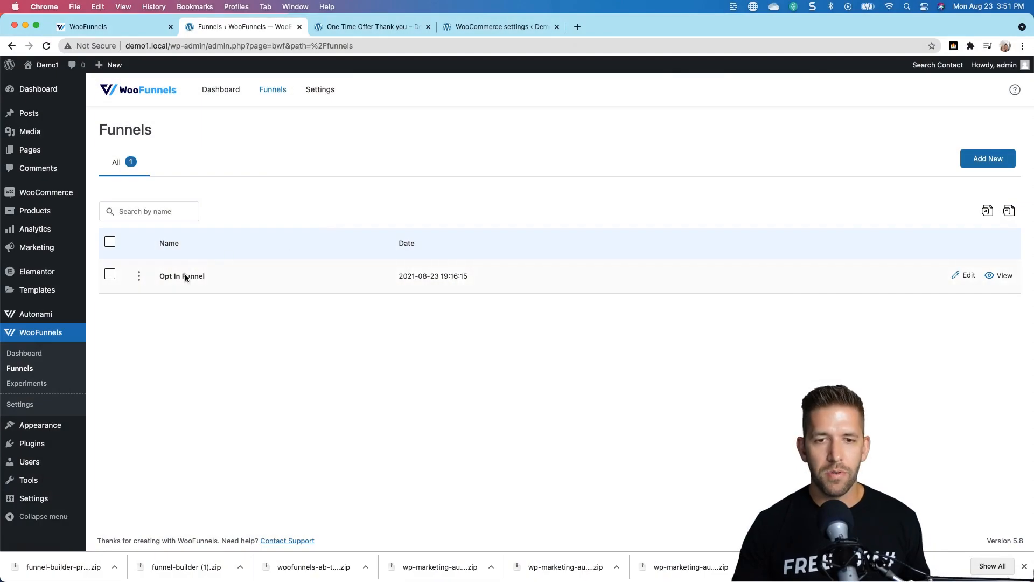
left_click(185, 276)
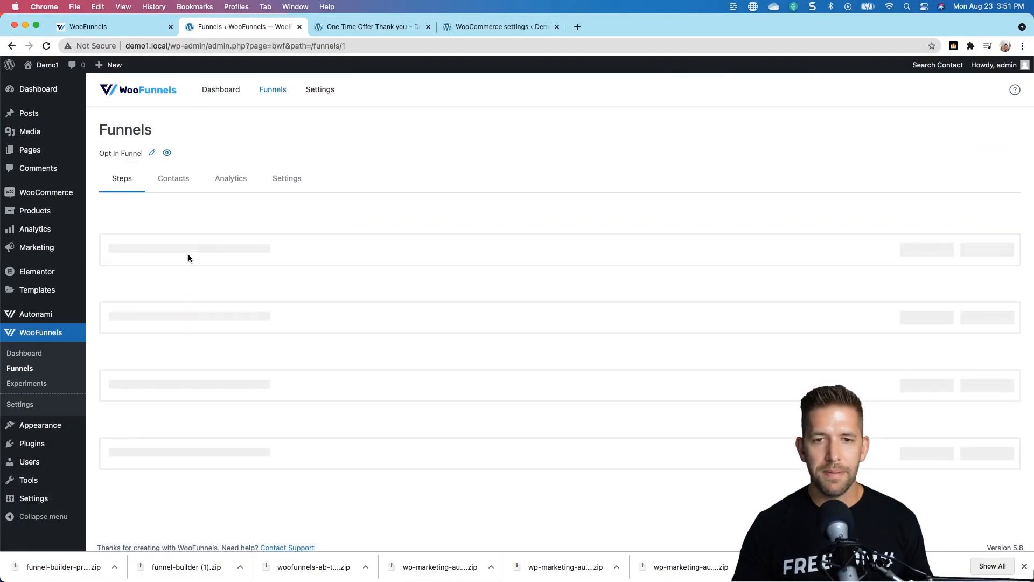
left_click(219, 96)
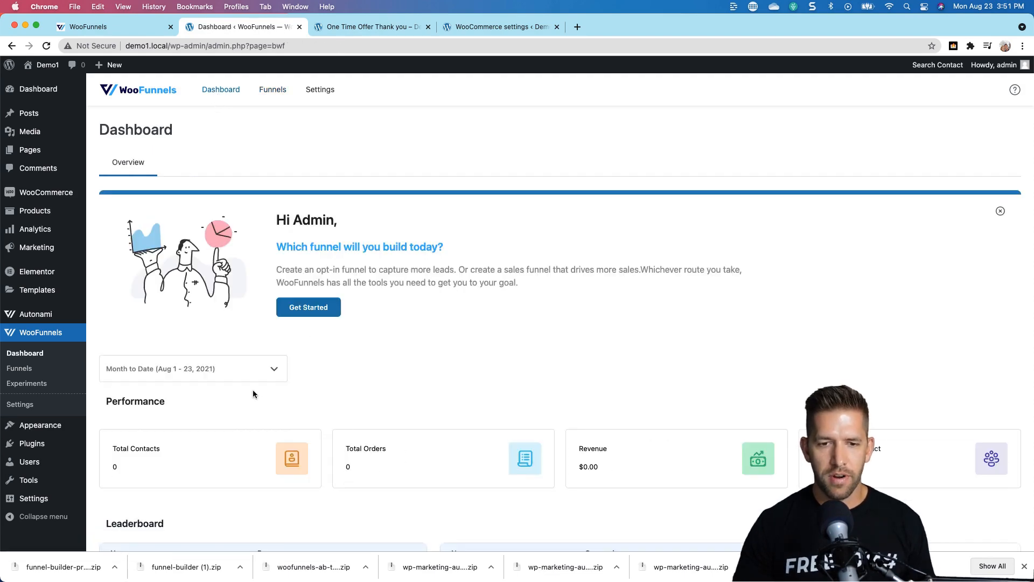
scroll(236, 416, "down", 3)
scroll(235, 416, "down", 1)
Start adding a new funnel from the funnels list and show the Sales Pages templates for Elementor
left_click(22, 167)
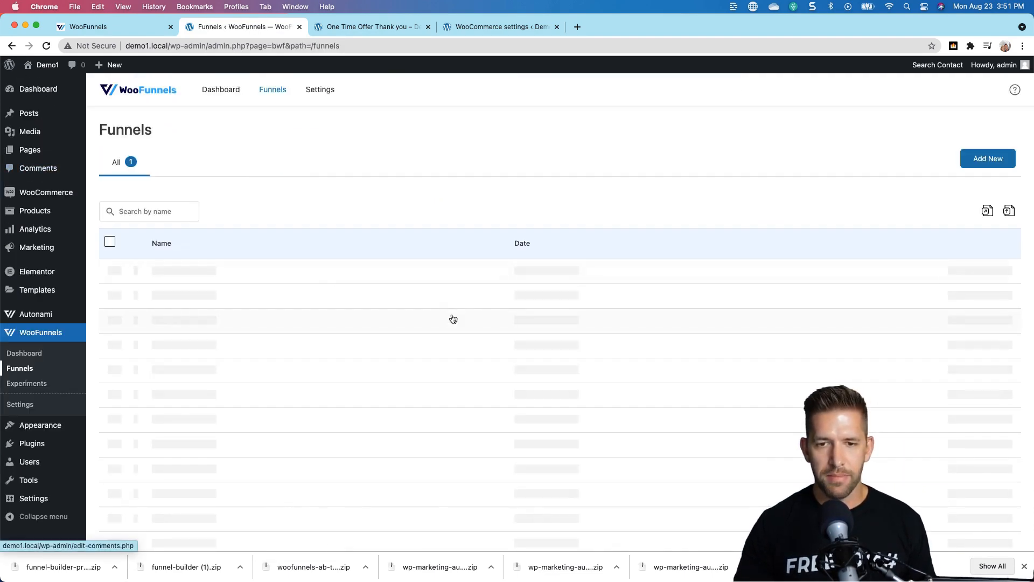
left_click(986, 160)
left_click(268, 182)
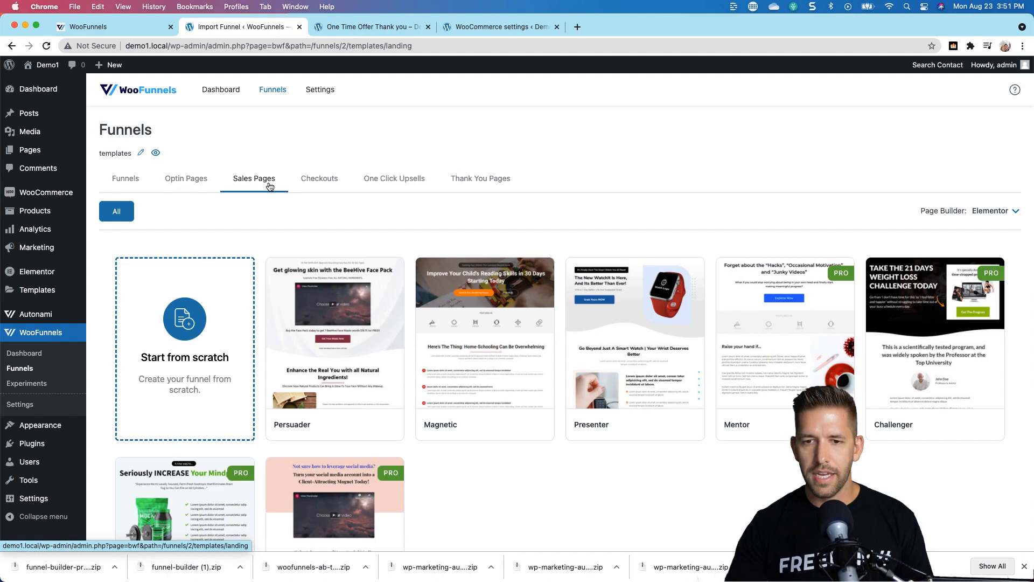
Preview the Magnetic sales page template and look through its page content
scroll(564, 372, "down", 2)
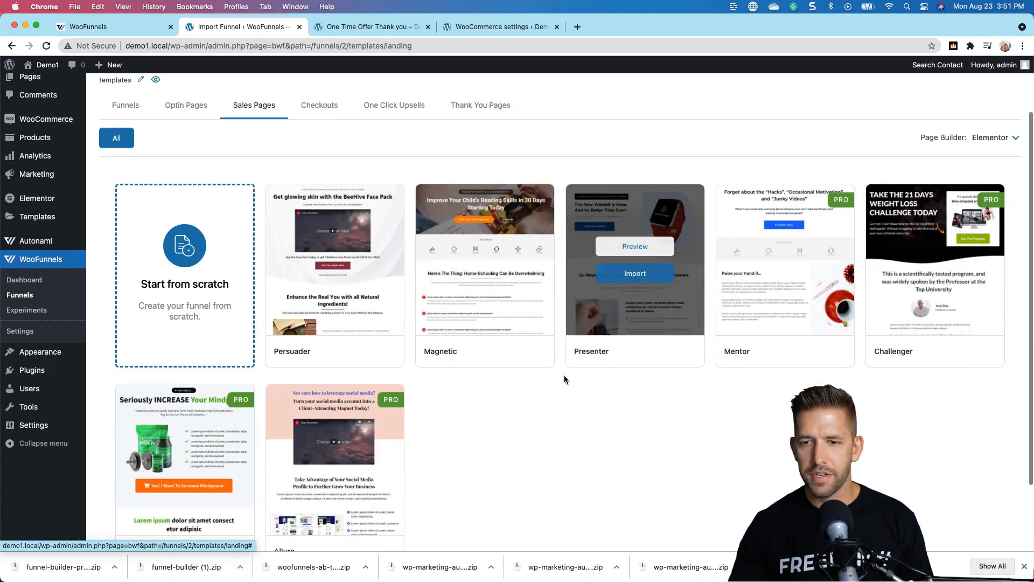
left_click(491, 247)
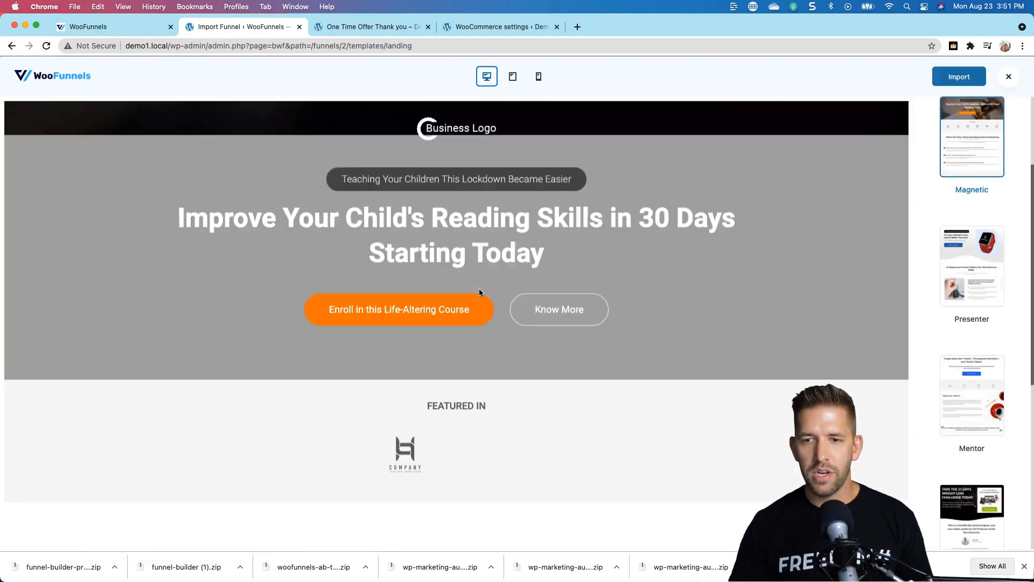
scroll(678, 316, "down", 2)
scroll(677, 317, "down", 15)
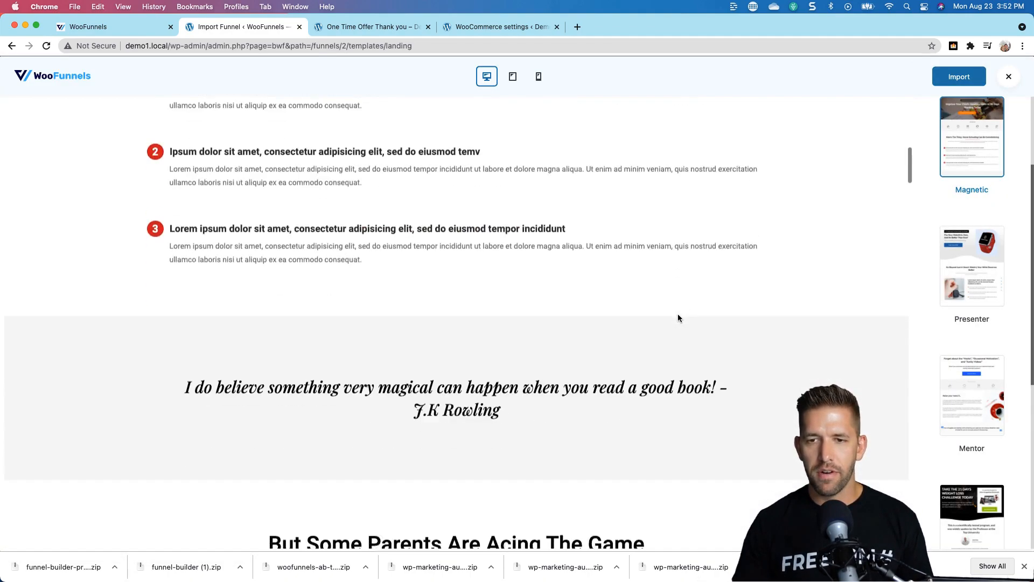
Look through the rest of the Magnetic sales page template, down to its frequently asked questions and footer
scroll(678, 317, "down", 15)
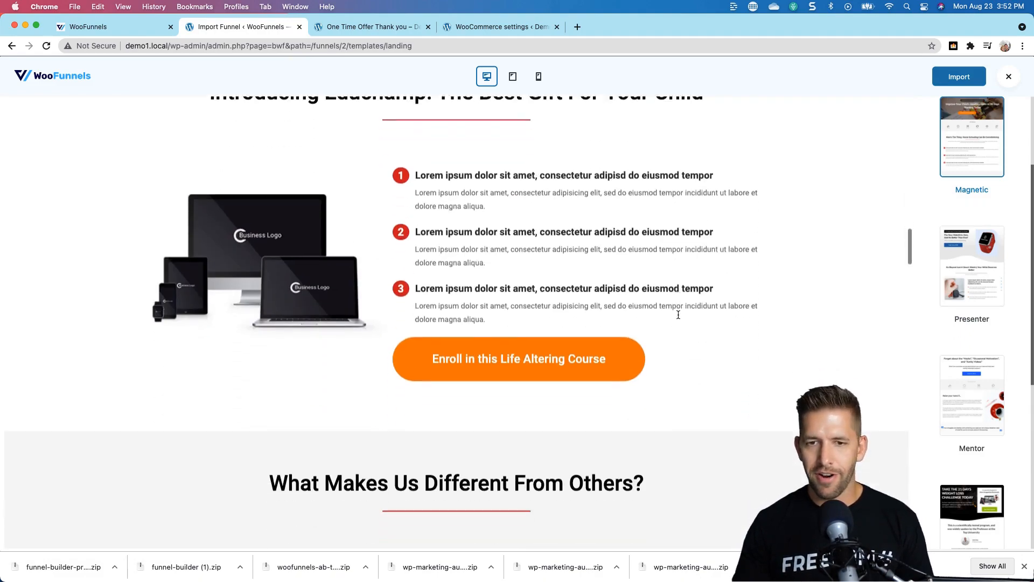
scroll(677, 317, "down", 15)
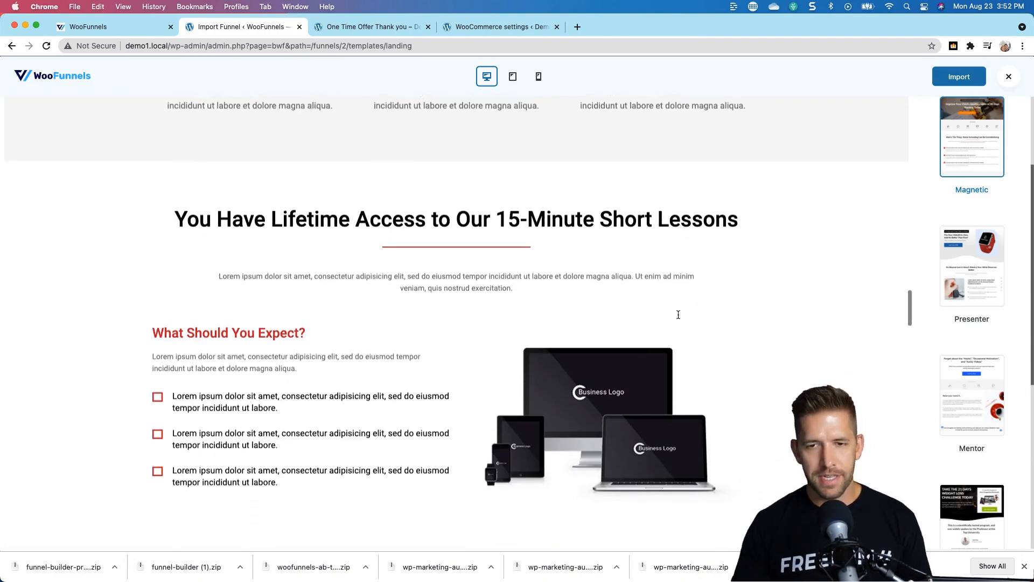
scroll(678, 314, "down", 15)
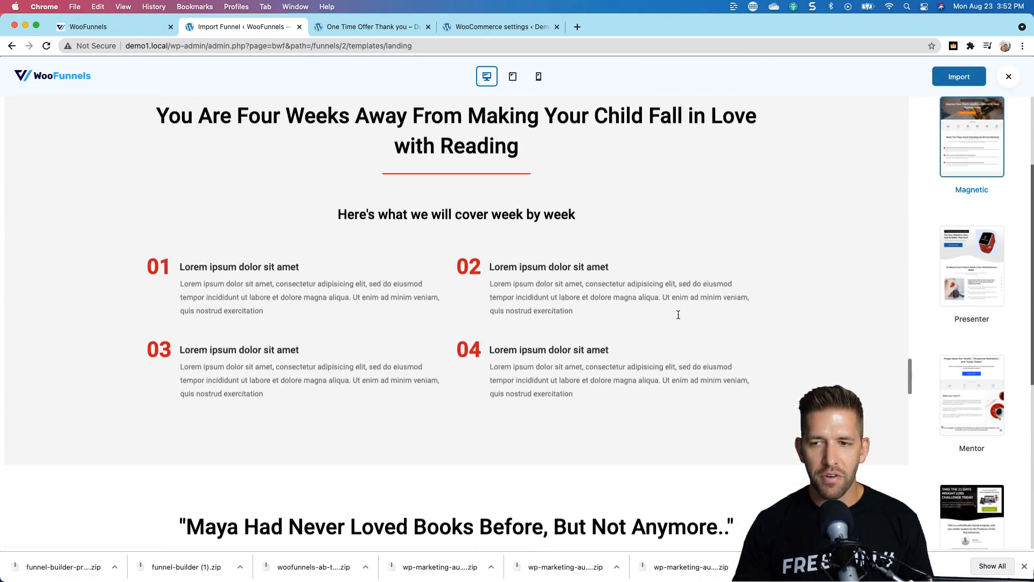
scroll(678, 315, "down", 3)
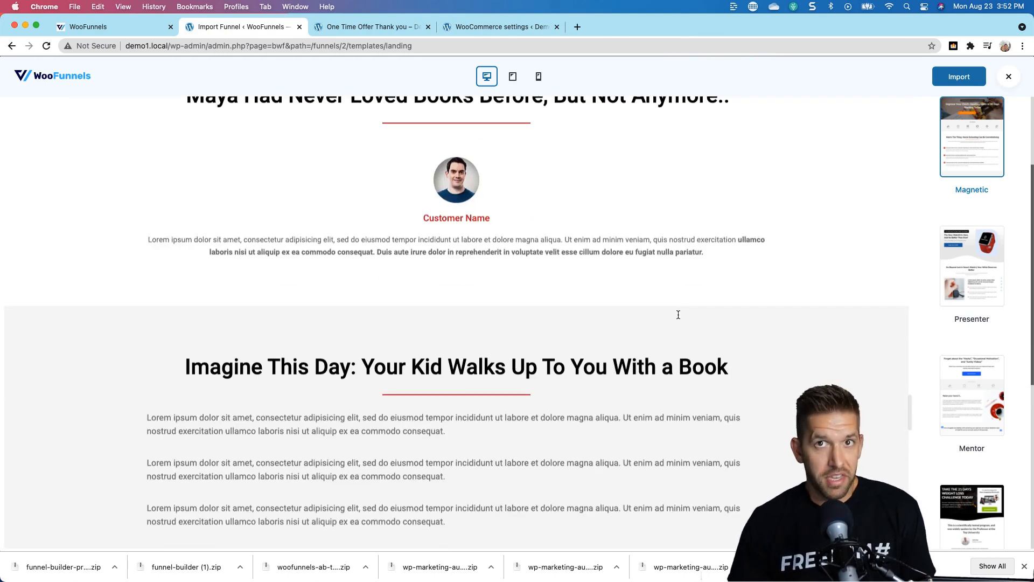
scroll(679, 315, "down", 8)
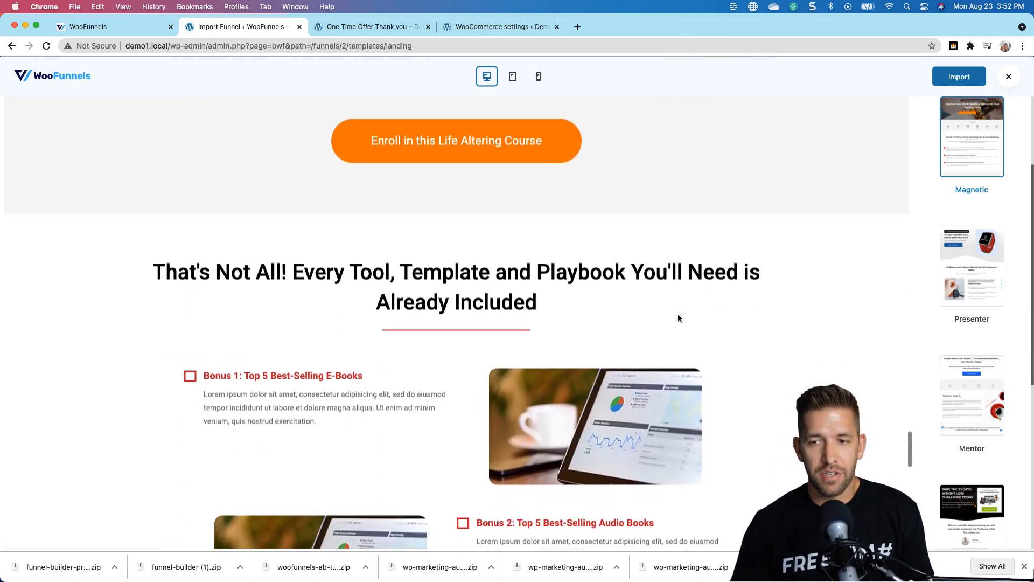
scroll(657, 318, "down", 7)
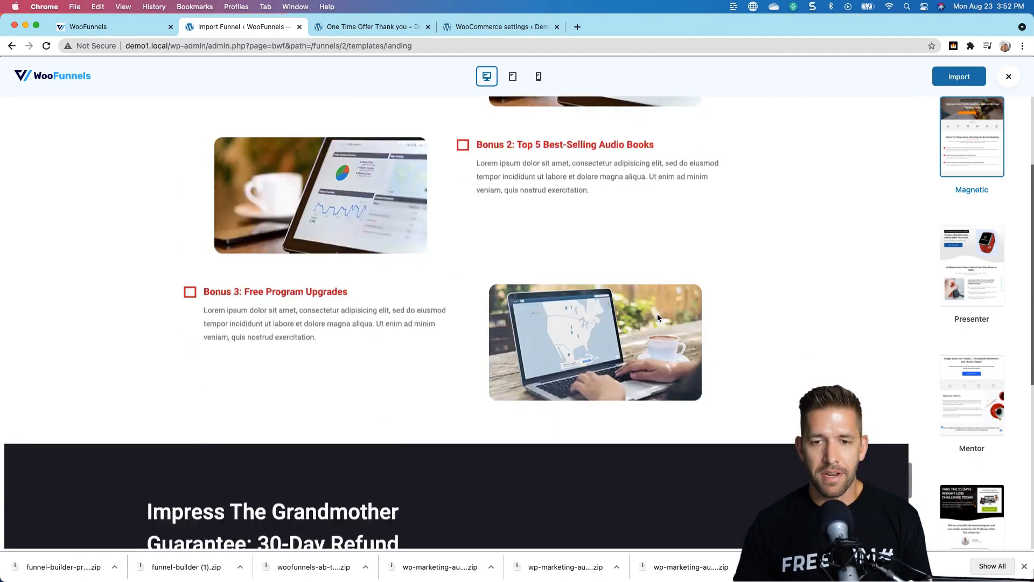
scroll(657, 318, "down", 8)
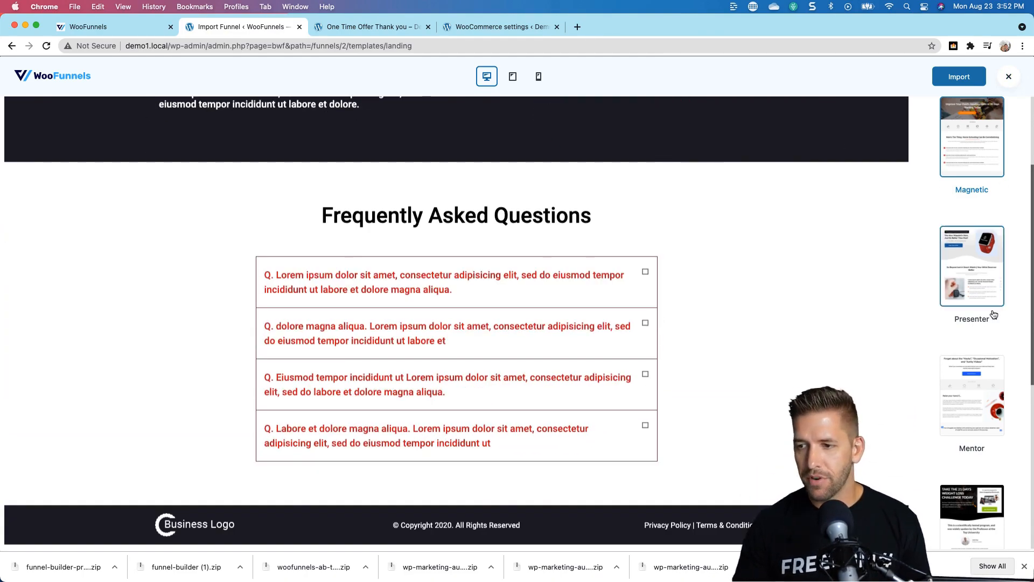
Preview the Challenger sales page template, close the preview and show the Checkouts templates
scroll(970, 259, "down", 5)
left_click(968, 265)
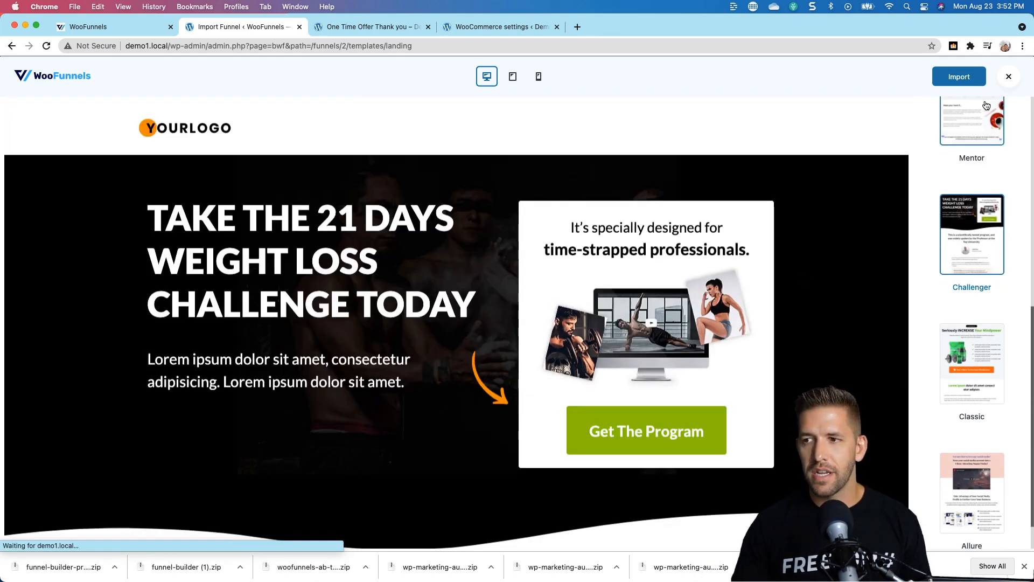
left_click(1009, 76)
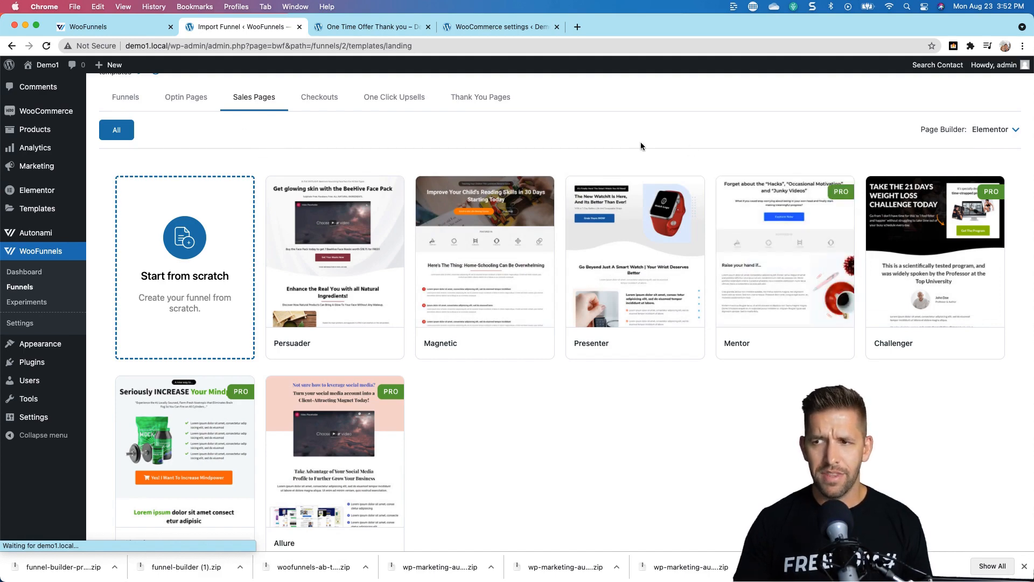
left_click(335, 106)
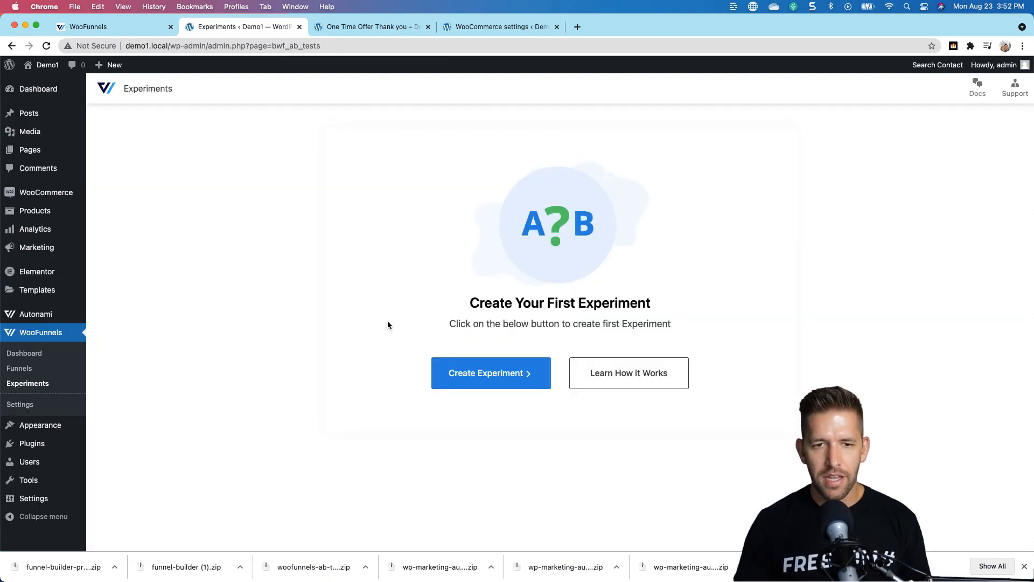
Open the documentation on how A/B experiments work, skim it and return to the Experiments page
left_click(617, 383)
scroll(541, 378, "down", 12)
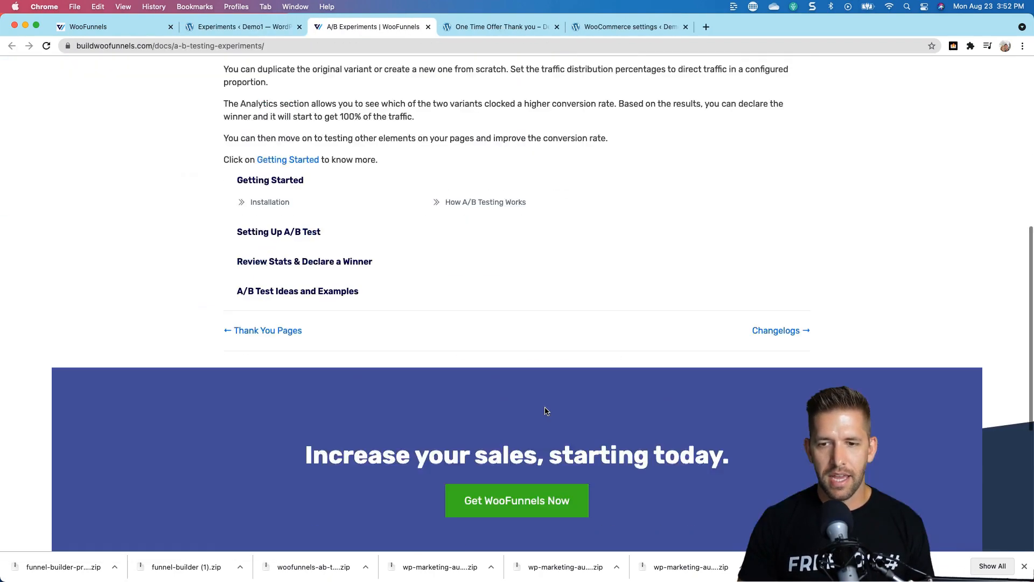
scroll(544, 409, "up", 6)
key("super+w")
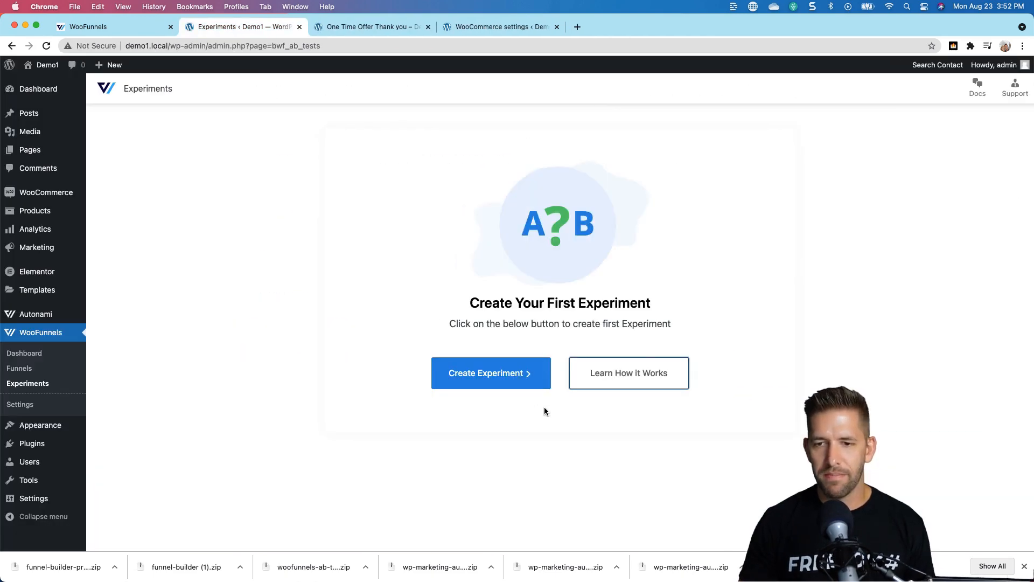
Create a Test Headline experiment with the Optin Page as the original variant and return to its variants list
left_click(483, 377)
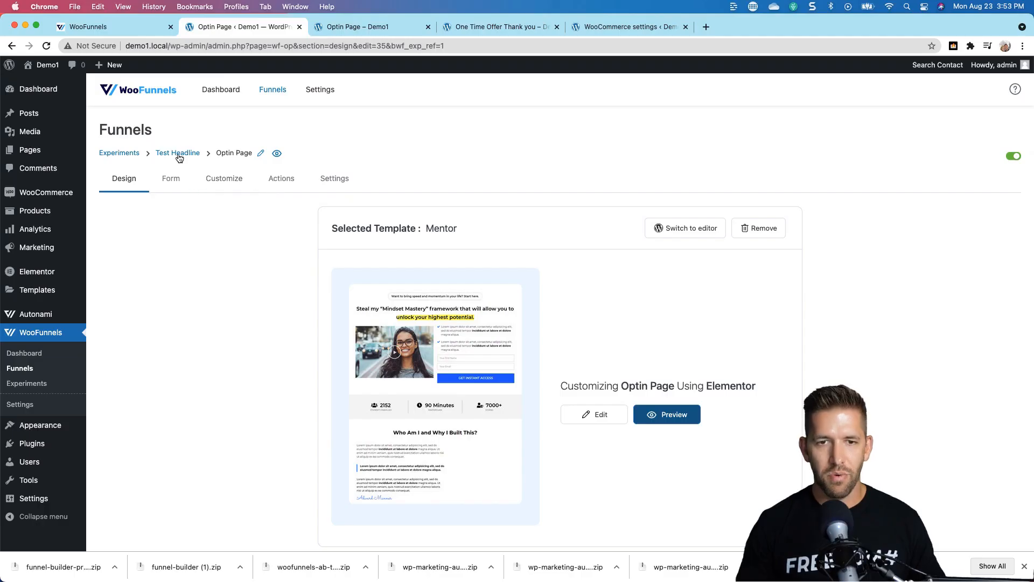
left_click(179, 154)
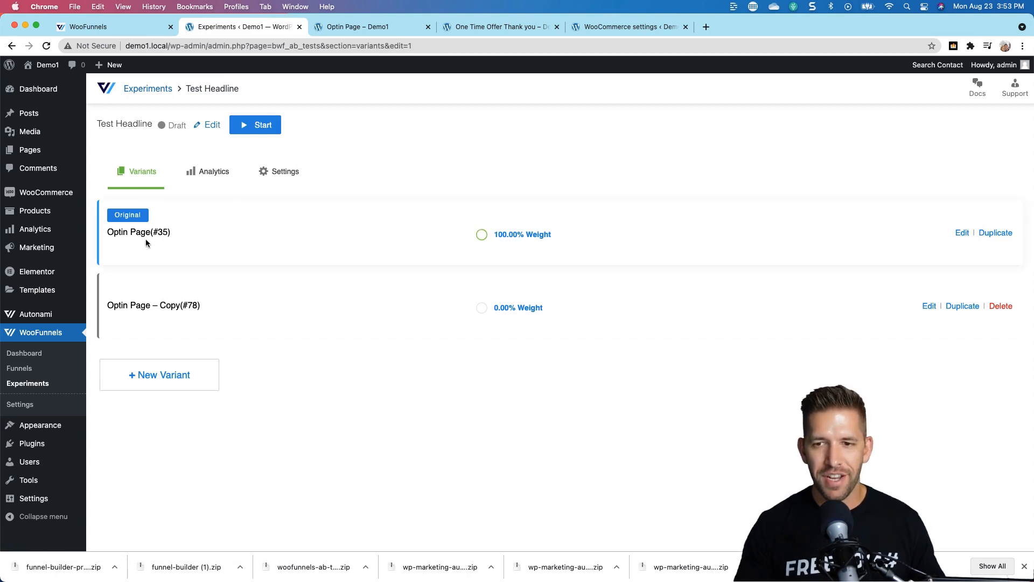
Duplicate the original Optin Page variant and delete the older copy (#78), leaving traffic unconfigured
left_click(996, 238)
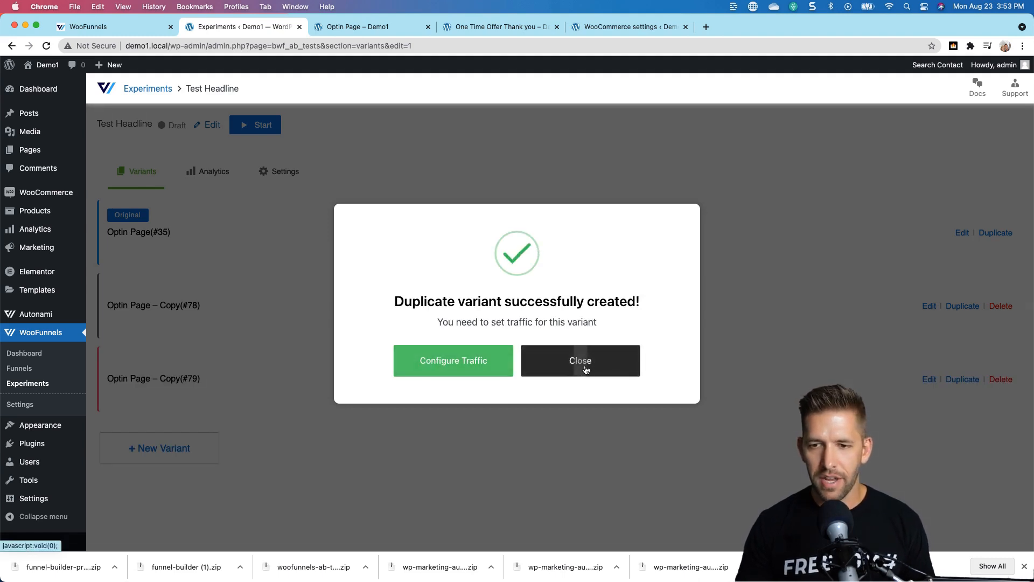
left_click(586, 370)
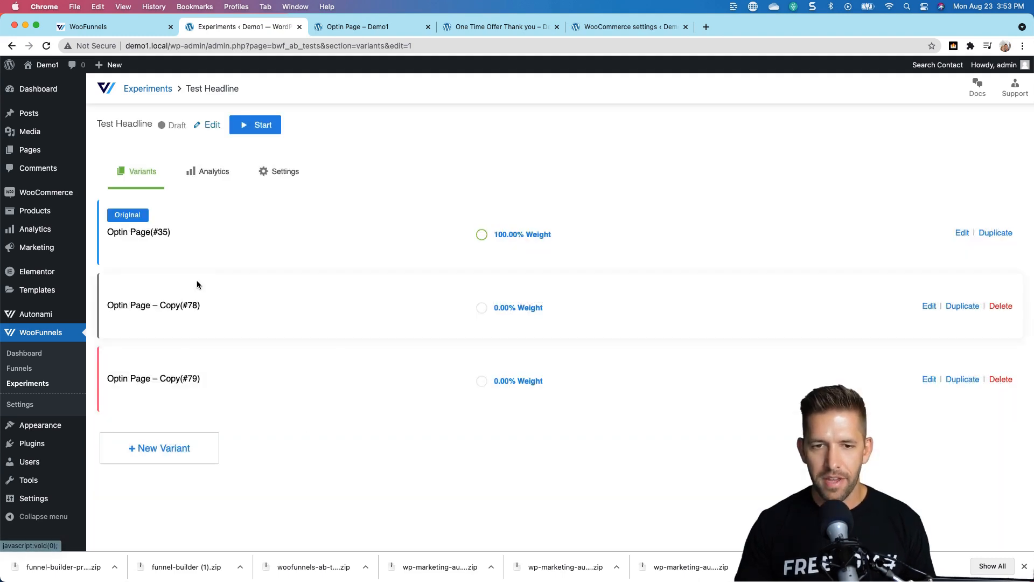
left_click(1002, 306)
left_click(456, 374)
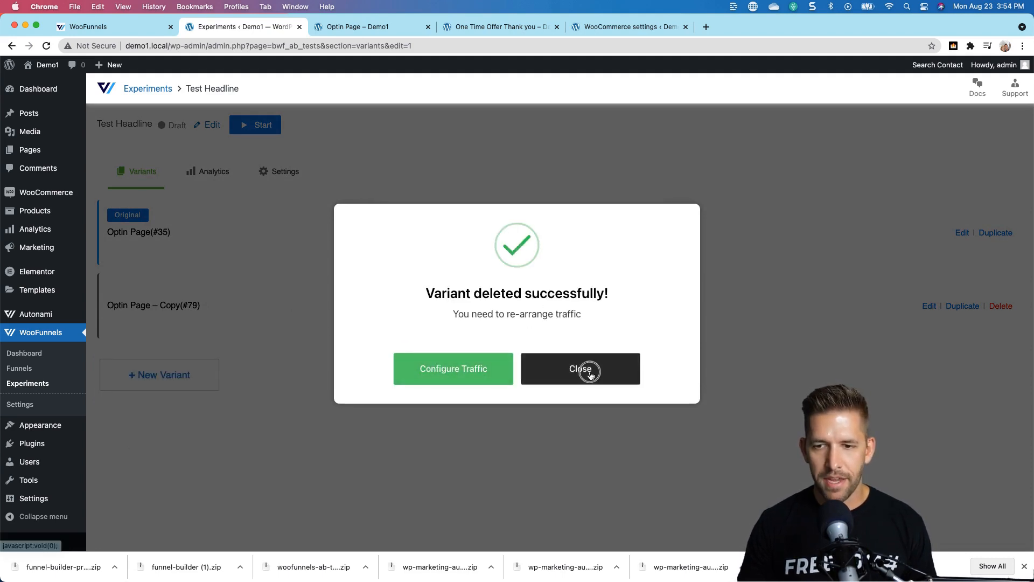
left_click(589, 373)
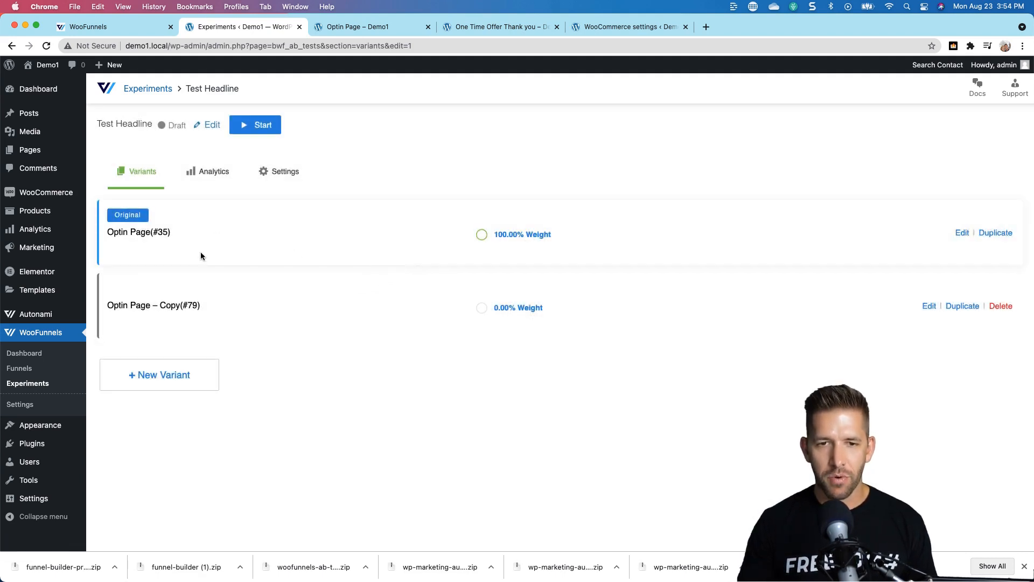
View the live page of the original Optin Page variant, examine its headline and return to the Test Headline experiment
left_click(149, 232)
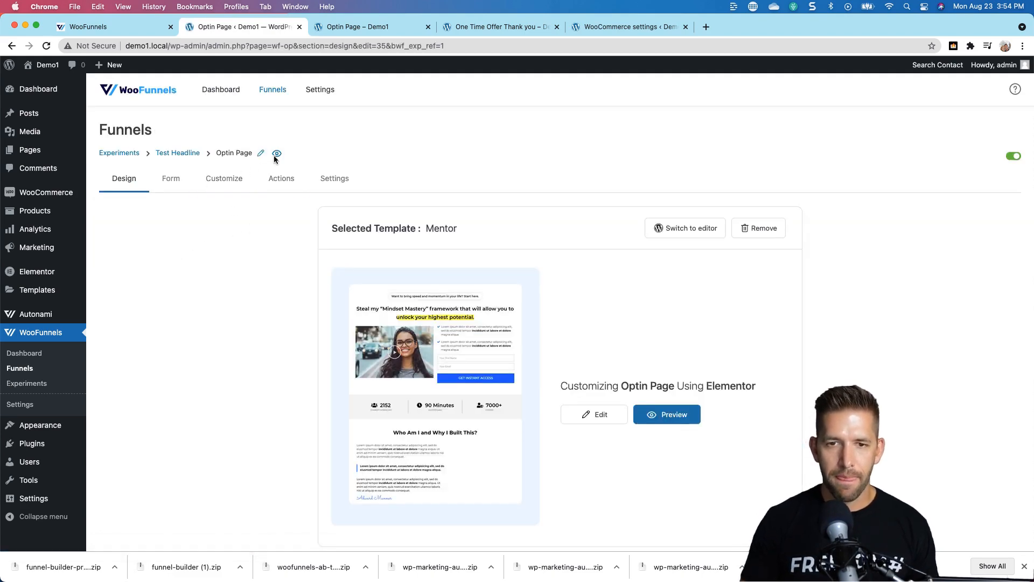
left_click(275, 154)
left_click(393, 28)
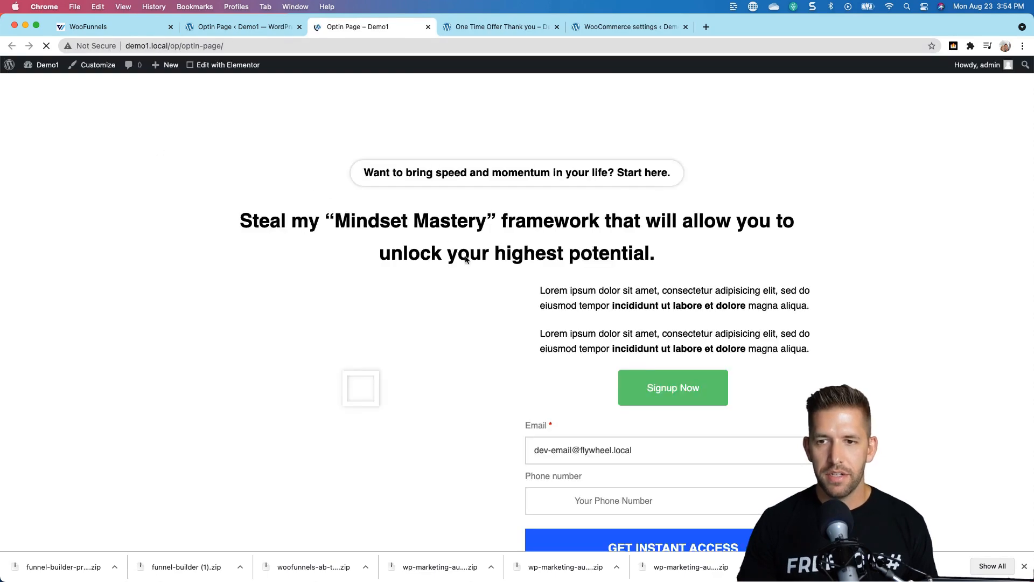
left_click_drag(218, 235, 692, 261)
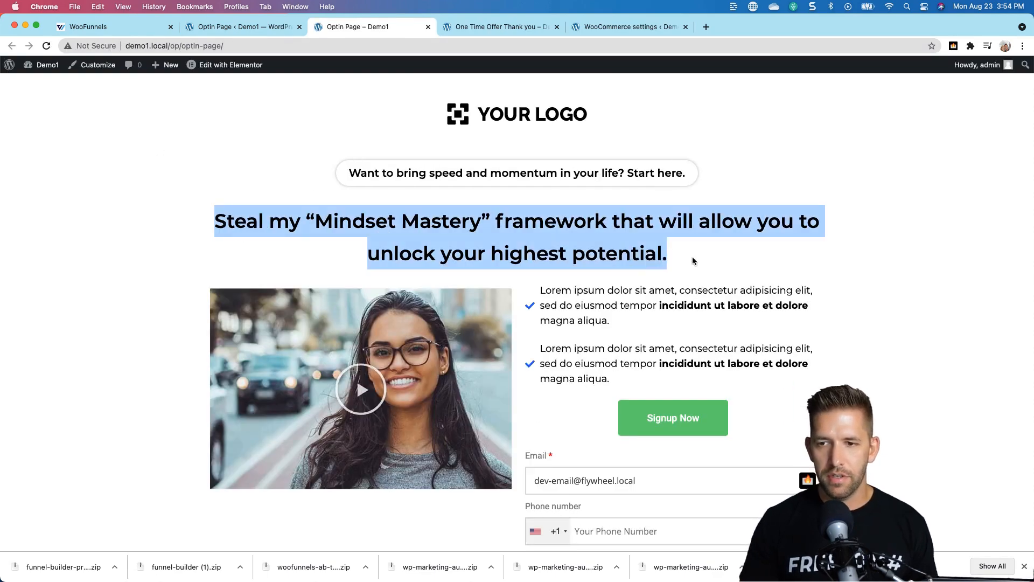
left_click(682, 262)
left_click(234, 28)
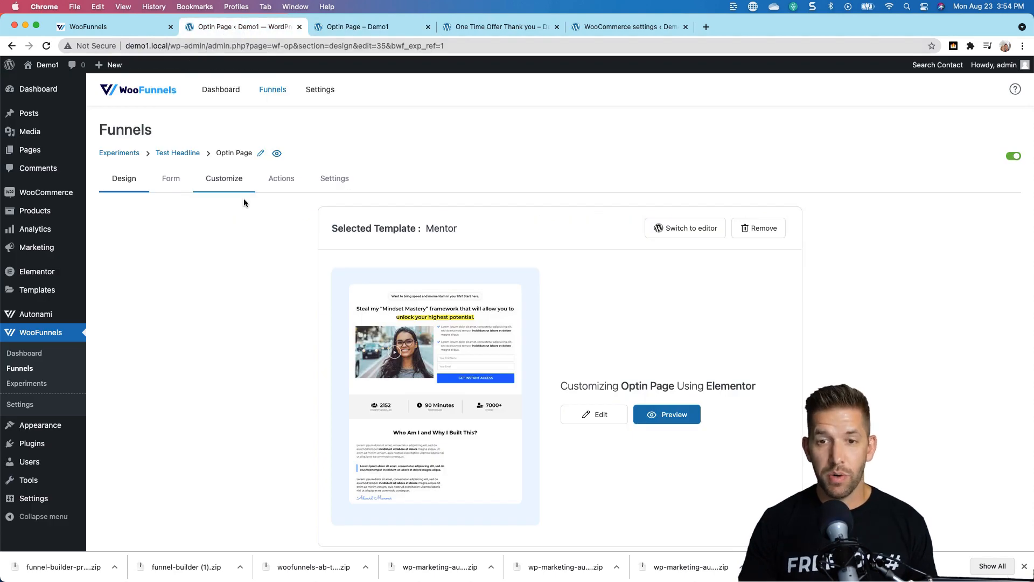
left_click(173, 155)
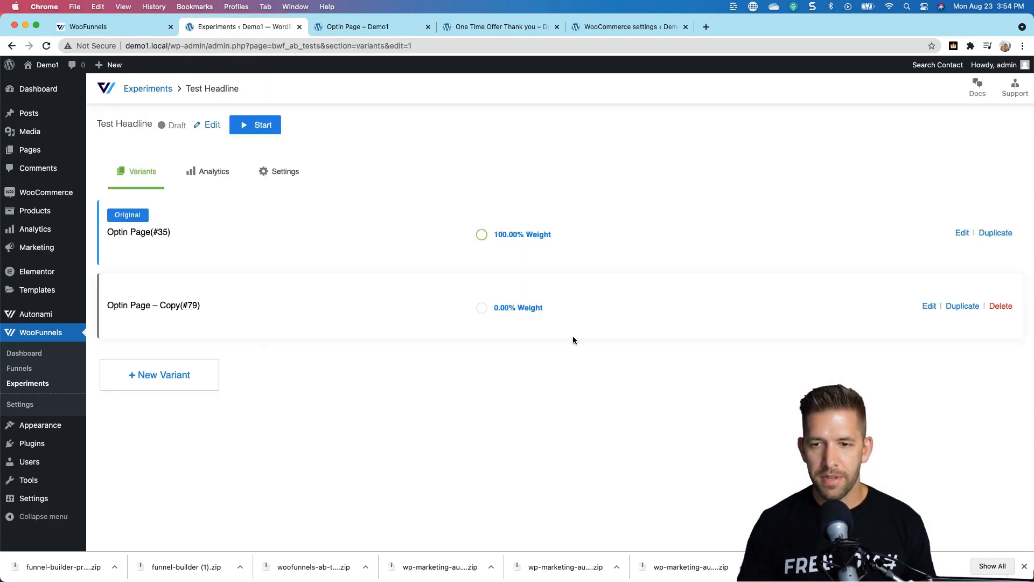
Edit the Optin Page – Copy variant in Elementor, setting its main heading to "Do you want to get higher conversions on your landing page?"
left_click(929, 306)
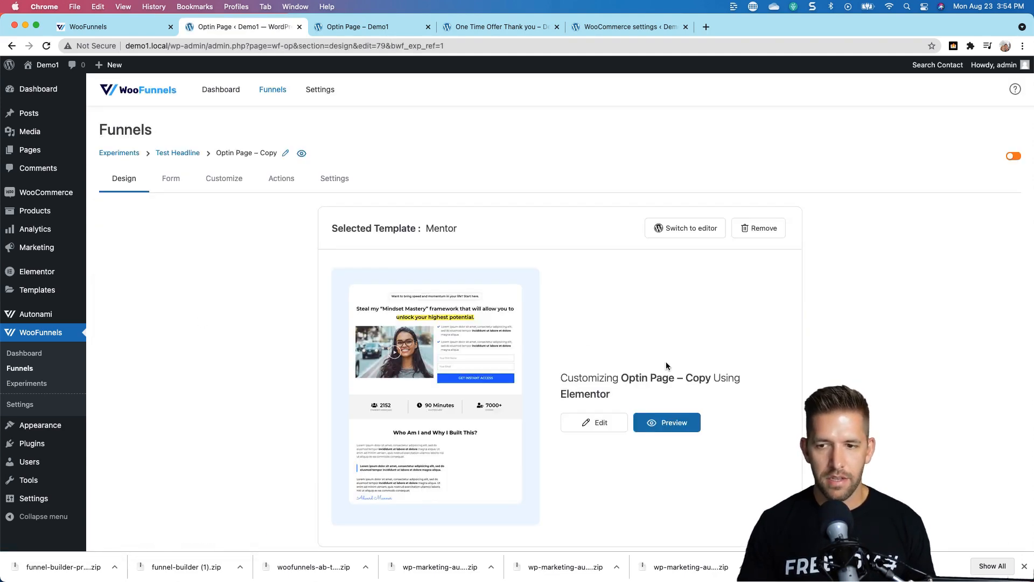
left_click(599, 423)
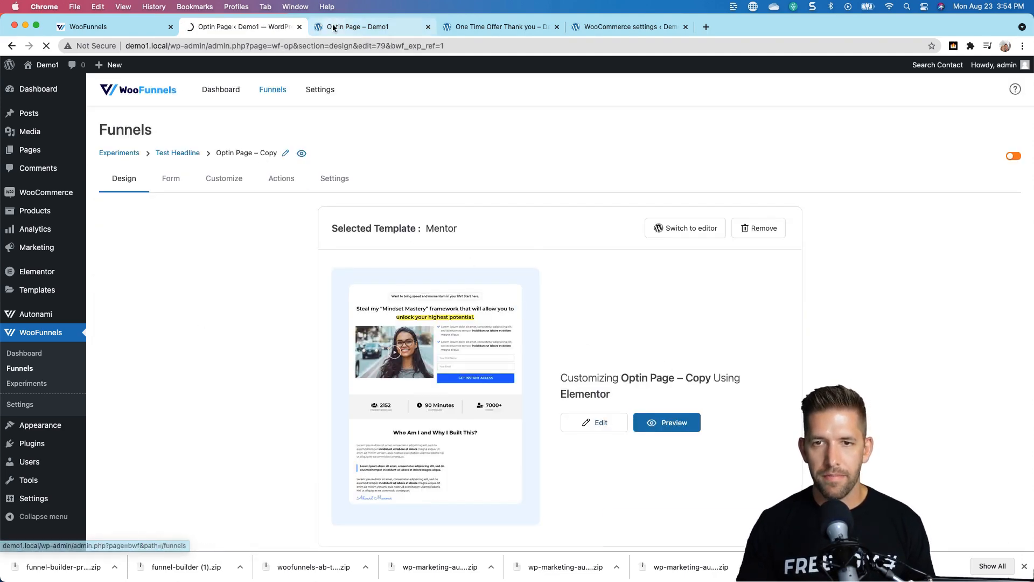
left_click(434, 216)
triple_click(464, 212)
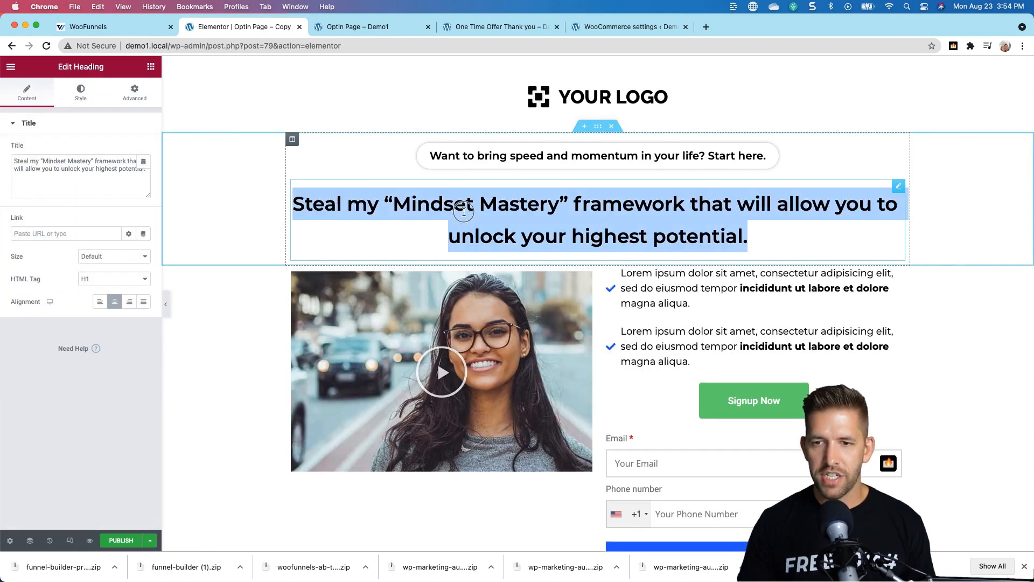
scroll(458, 218, "down", 1)
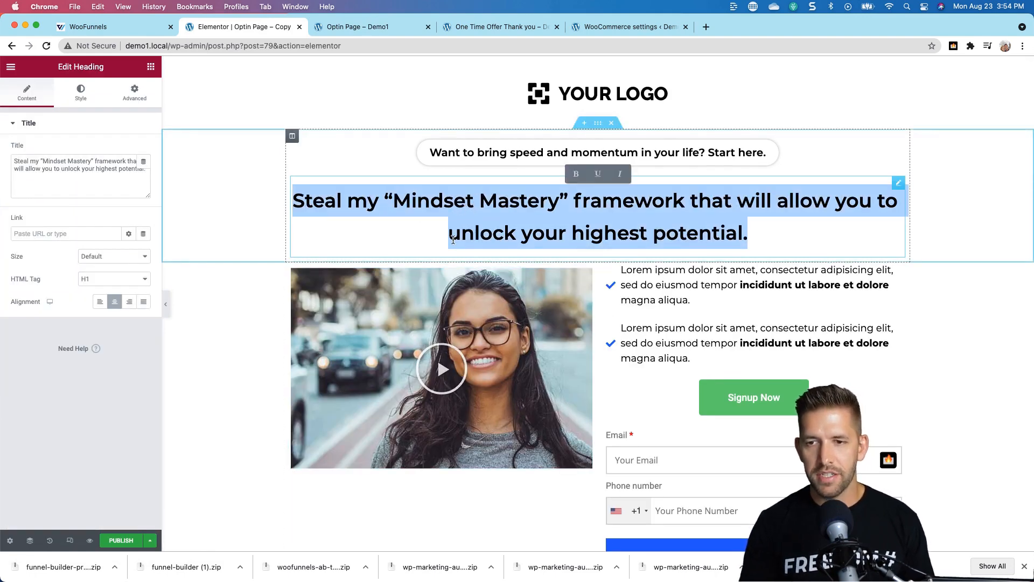
type("Do you wantt o")
key("BackSpace")
key("BackSpace")
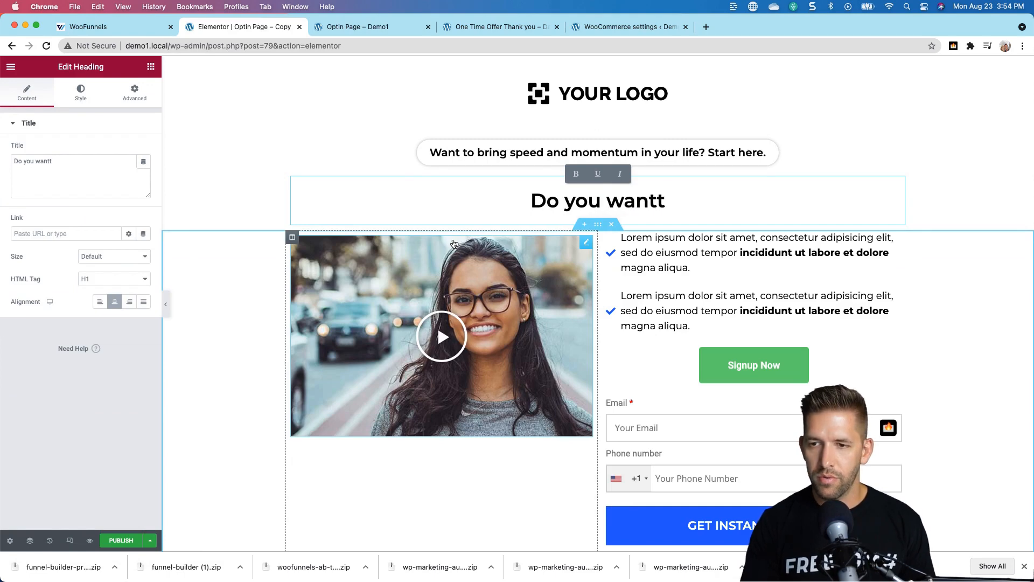
key("BackSpace")
type("to e")
key("BackSpace")
key("BackSpace")
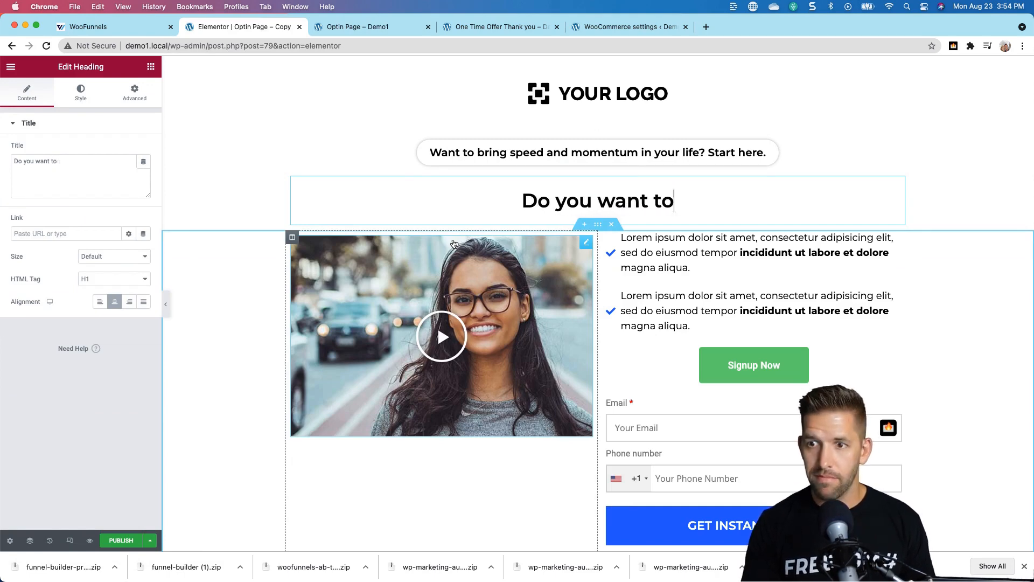
type("get higher ")
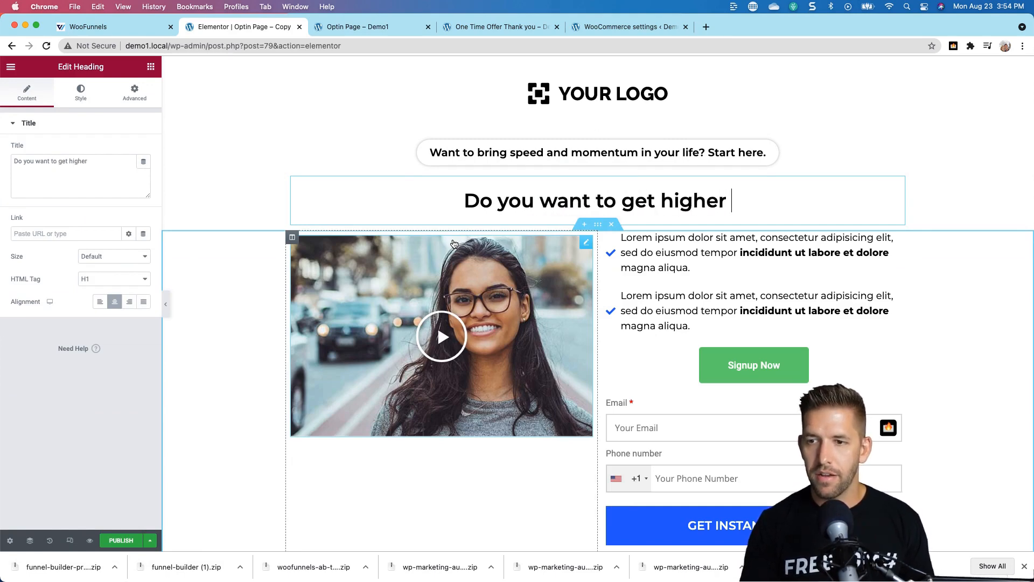
type("conversions on your land")
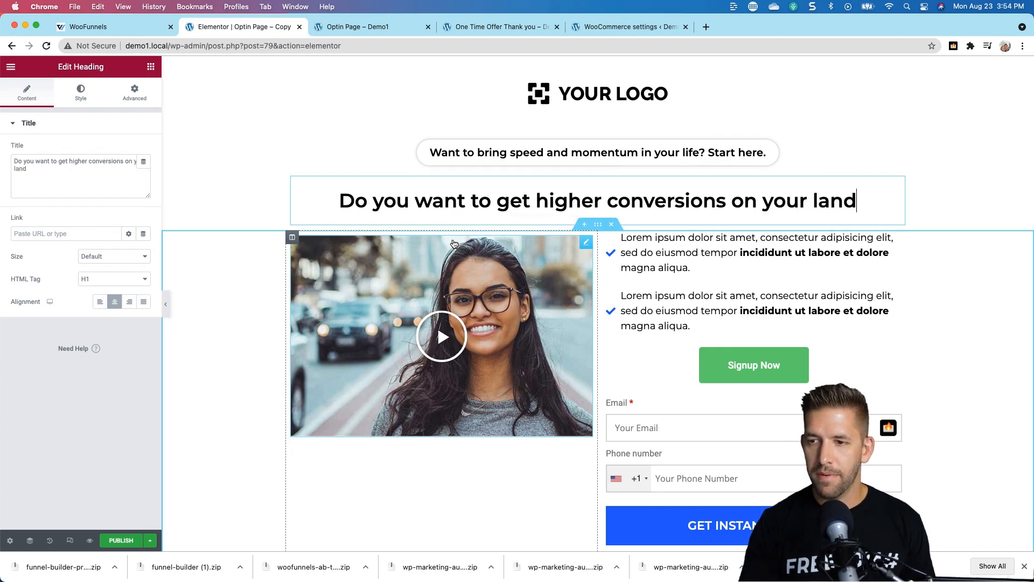
type("ing page?")
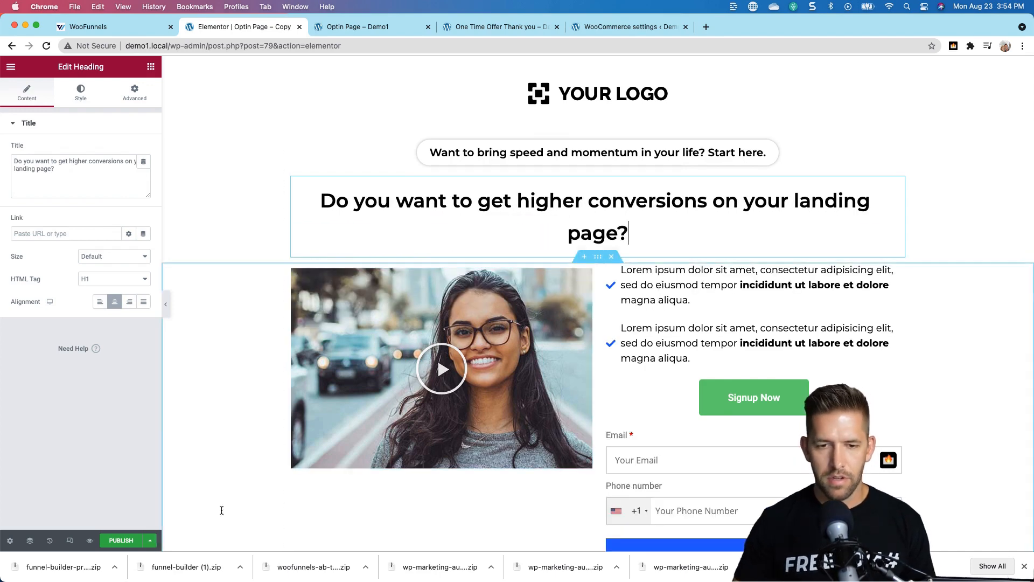
Publish the edited Optin Page – Copy and exit Elementor to the WordPress dashboard
key("super+s")
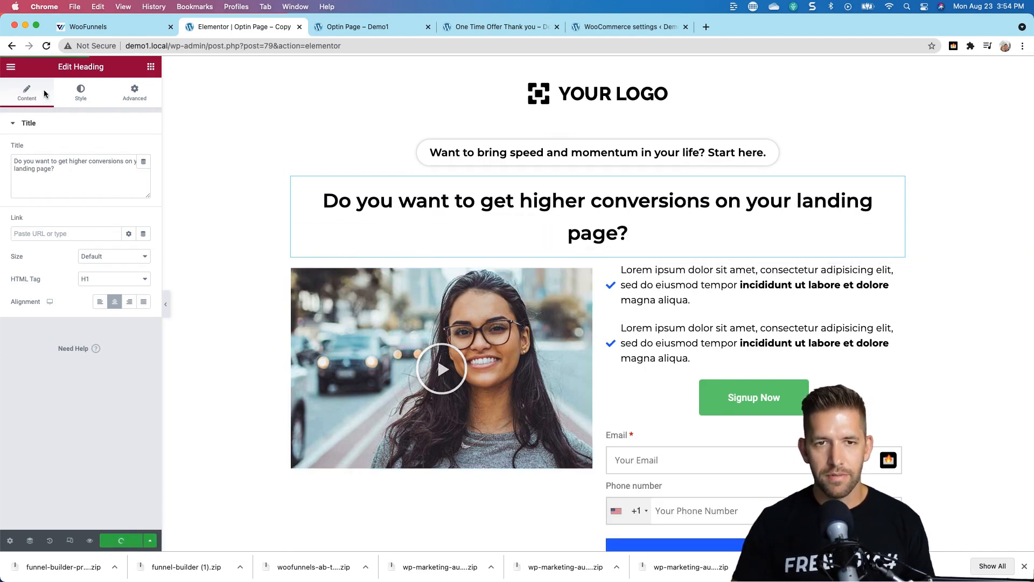
left_click(10, 68)
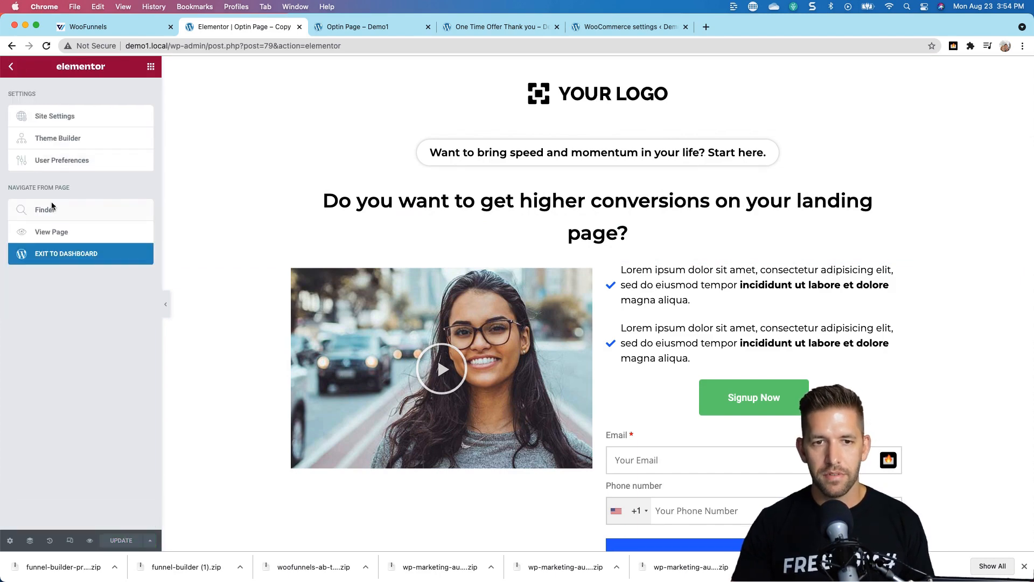
left_click(47, 252)
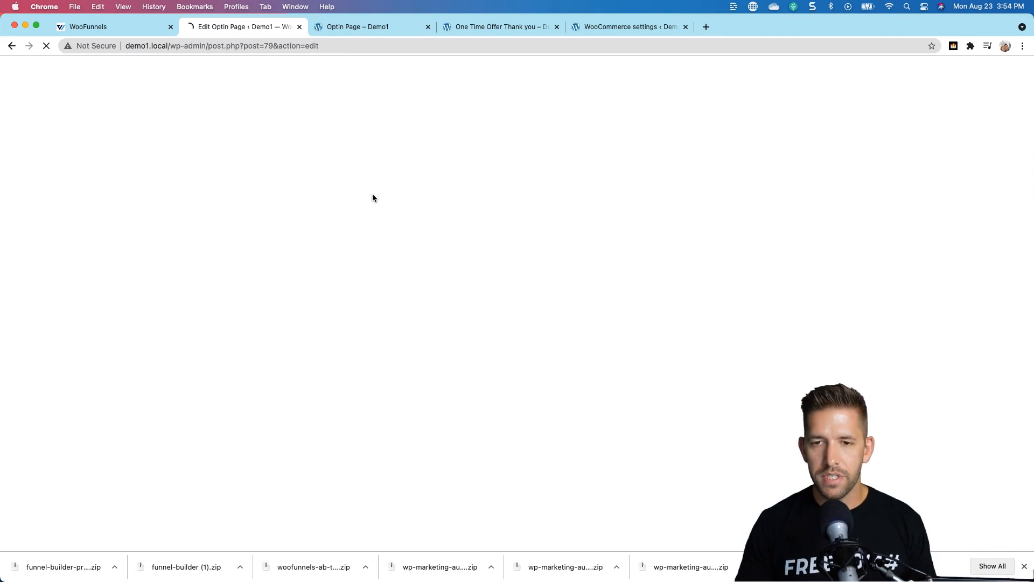
Return from the page editor to the Optin Page – Copy funnel step, and open the Test Headline experiment's variants
left_click(397, 74)
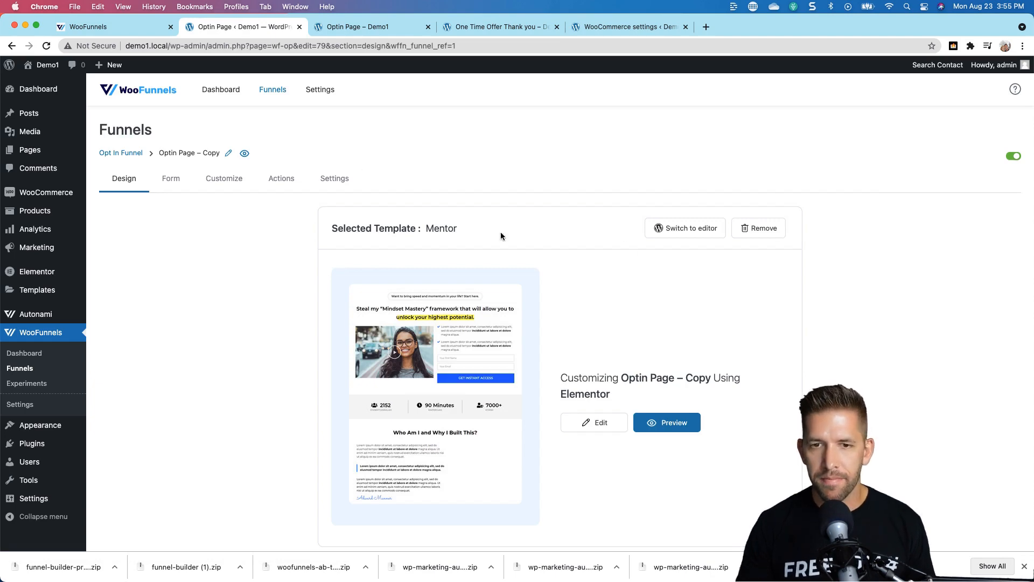
scroll(211, 268, "down", 5)
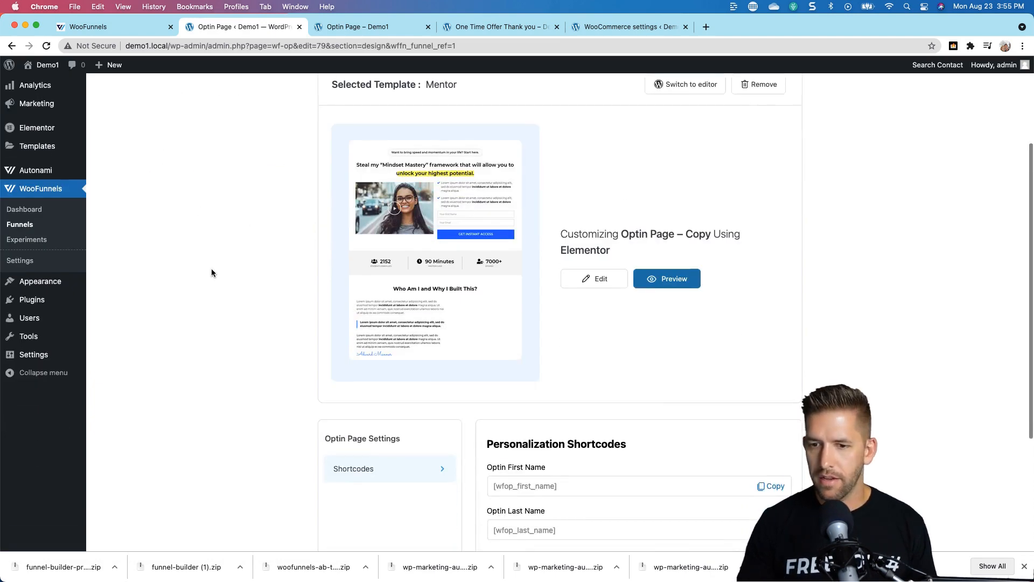
scroll(185, 241, "up", 5)
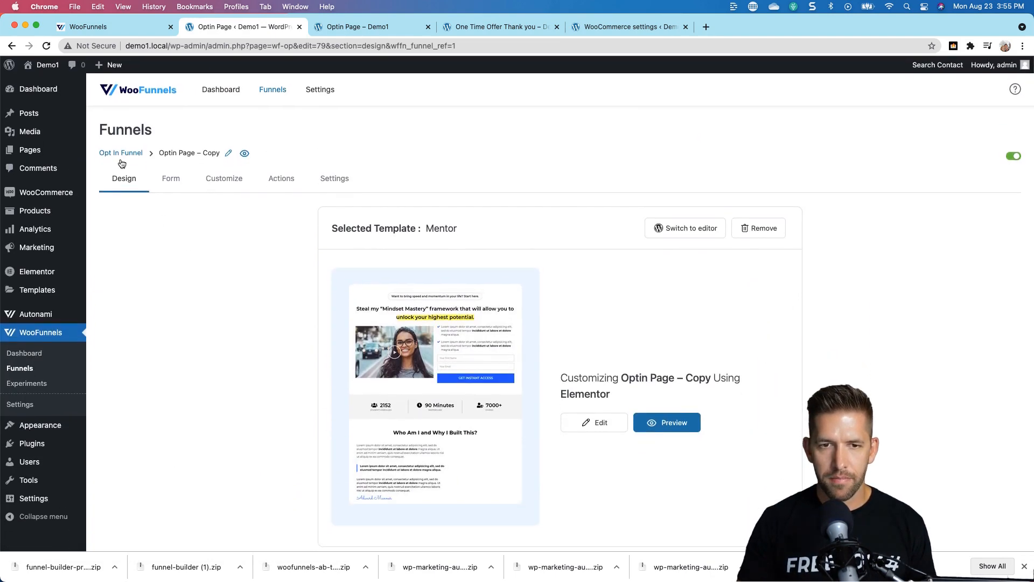
left_click(27, 384)
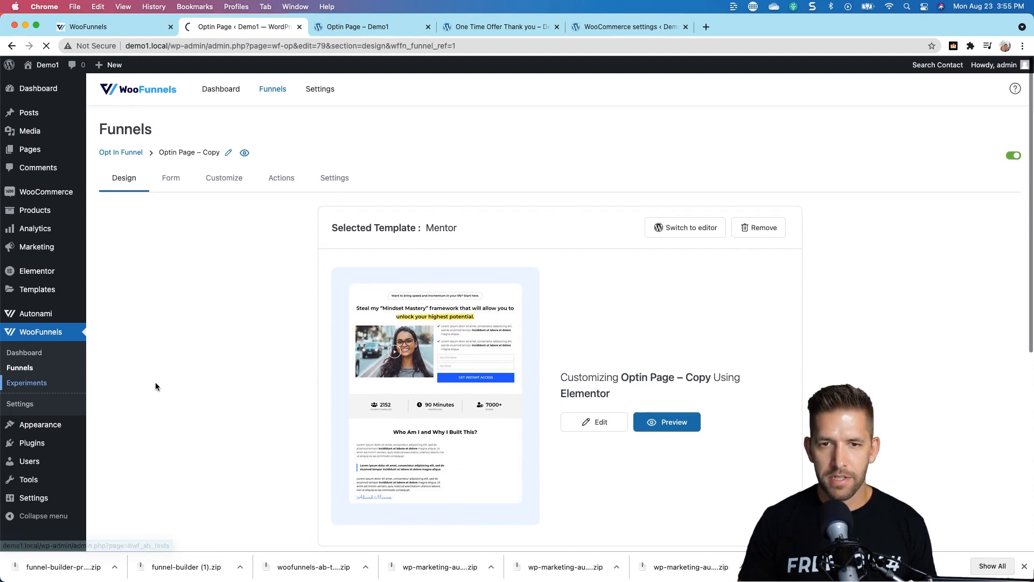
left_click(125, 208)
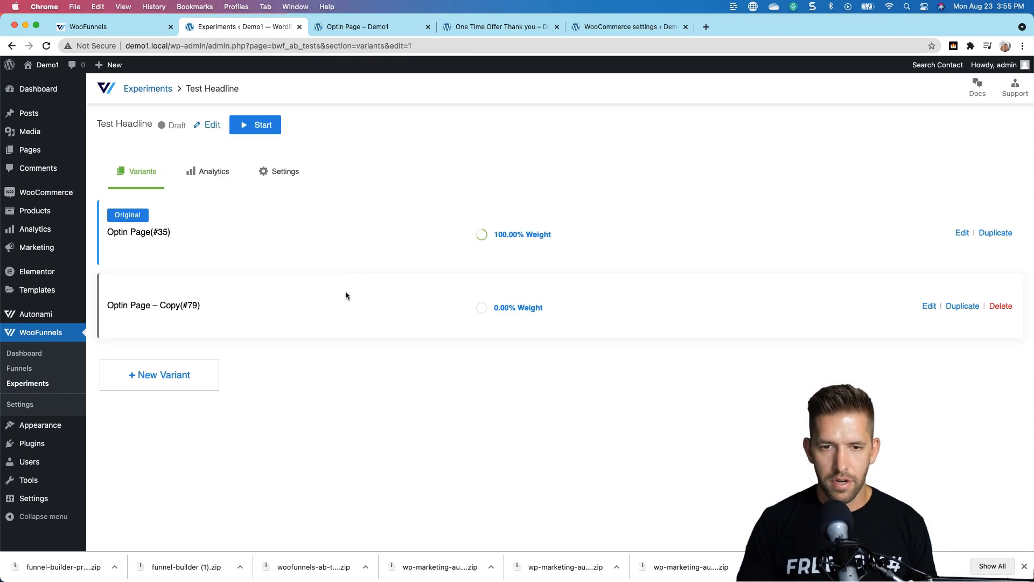
Distribute the experiment's traffic weight equally, 50% to Optin Page (#35) and 50% to Optin Page – Copy (#79), and save it
left_click(490, 311)
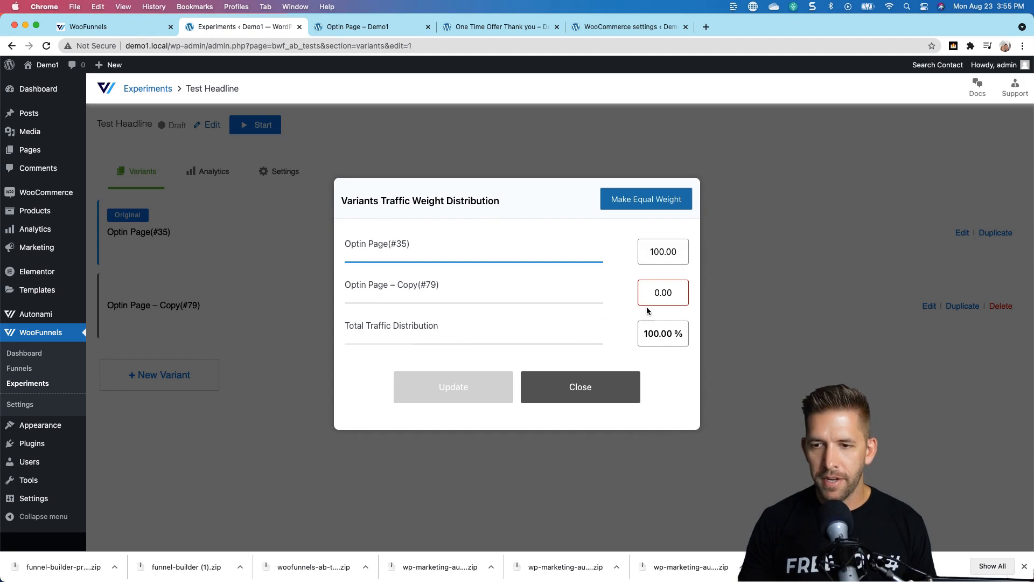
left_click(662, 296)
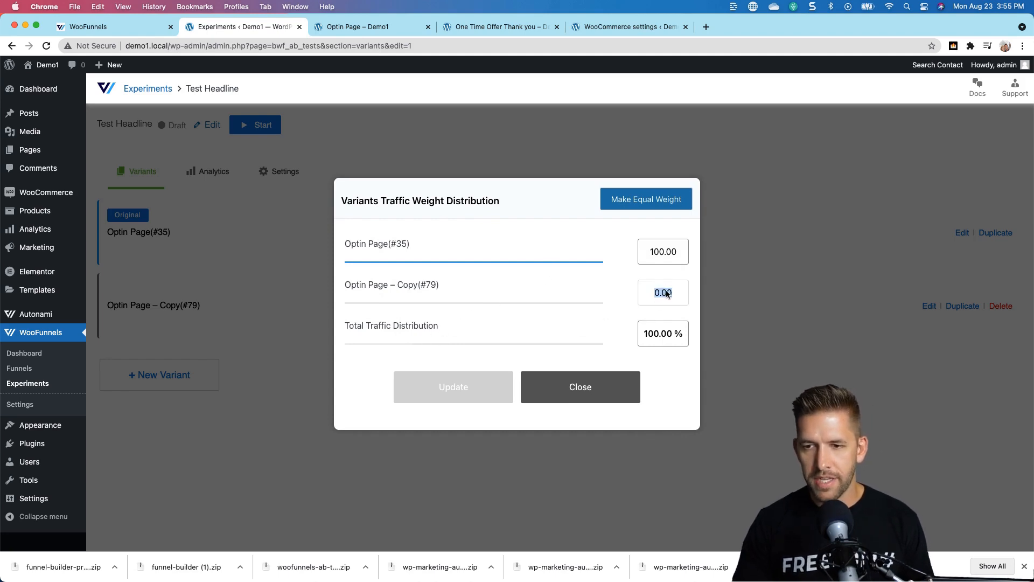
type("50")
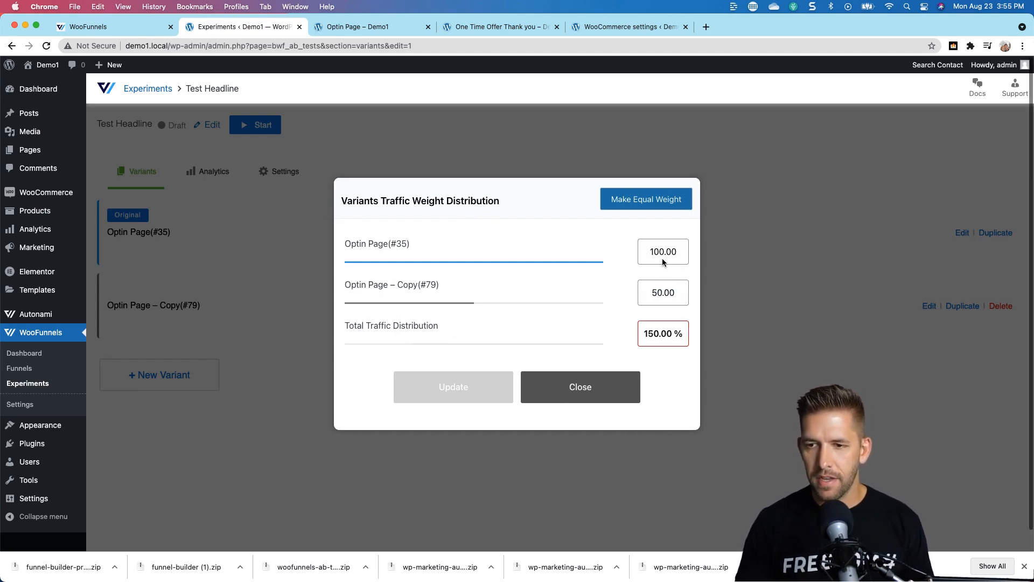
left_click(661, 252)
type("50")
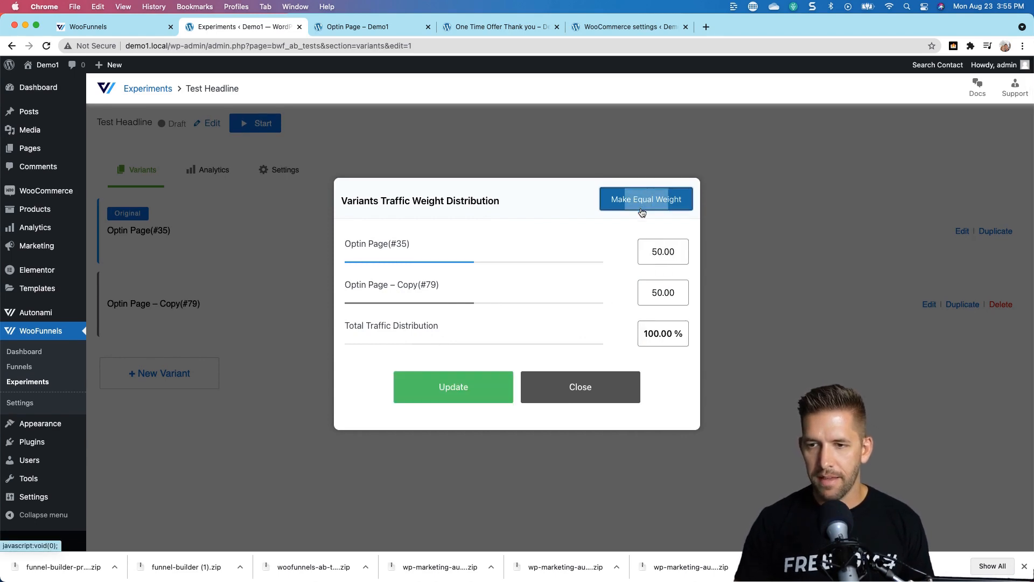
left_click(663, 251)
type("20")
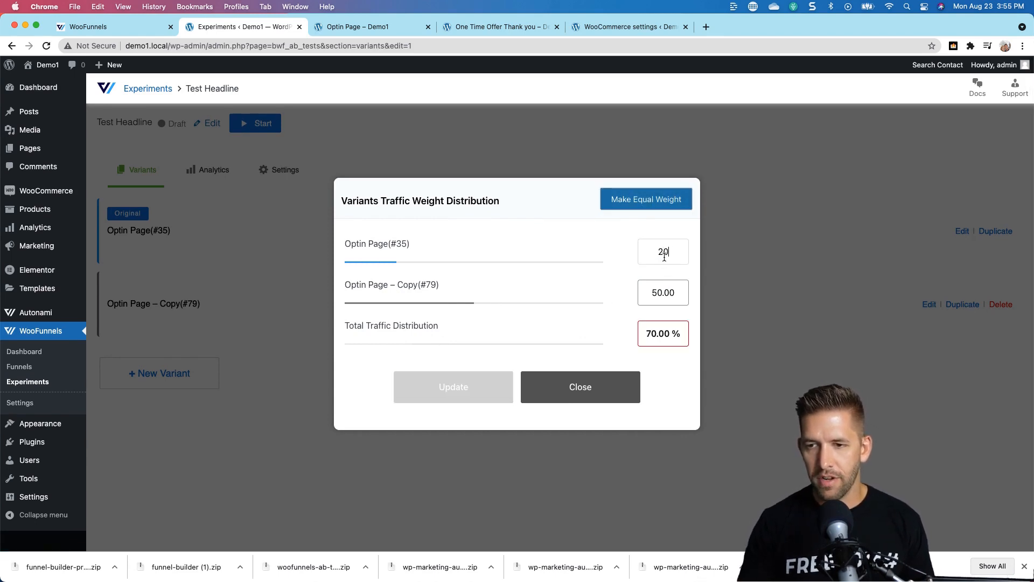
left_click(643, 200)
left_click(466, 394)
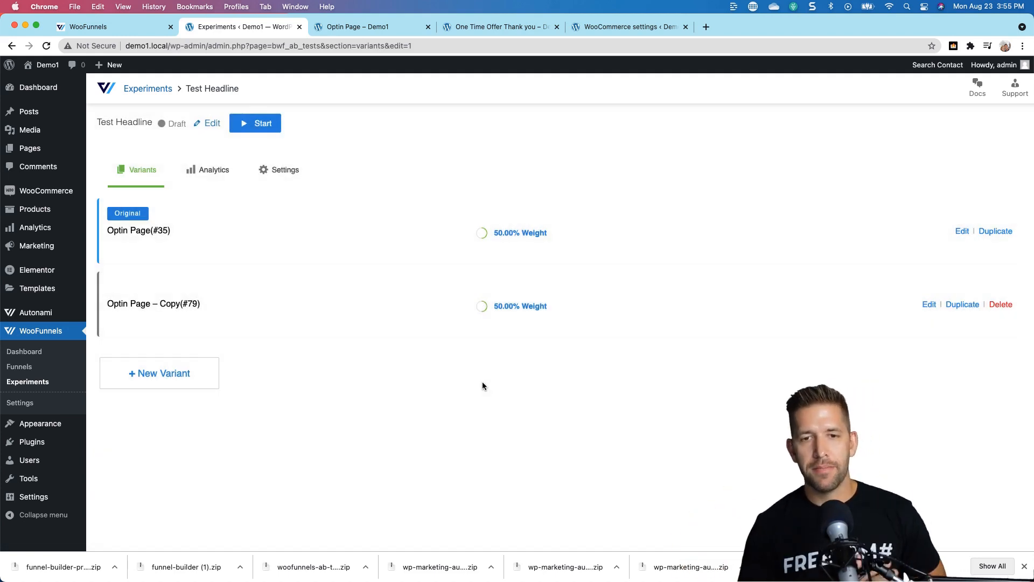
Start the Test Headline experiment immediately and open its analytics
left_click(257, 130)
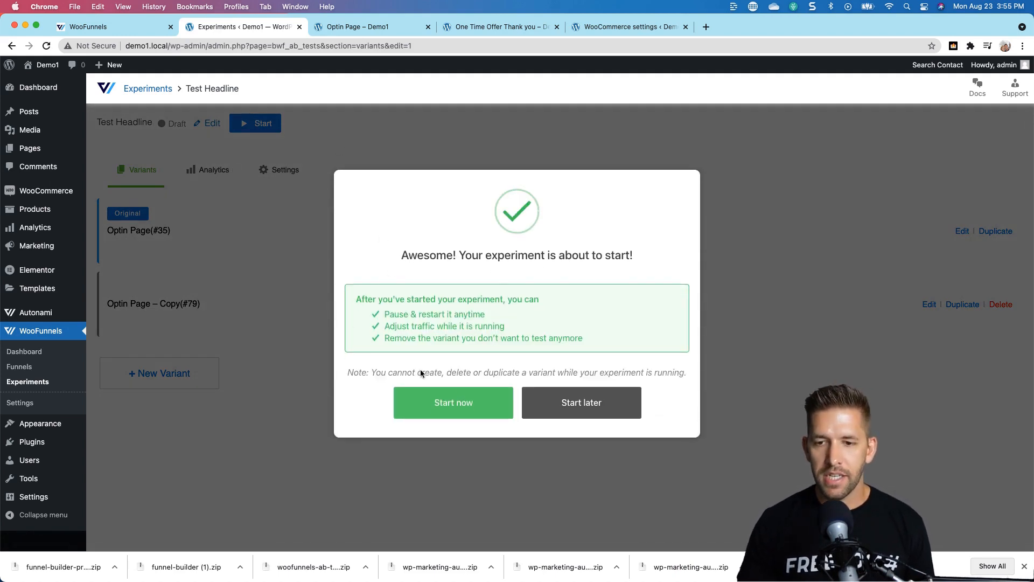
left_click(450, 403)
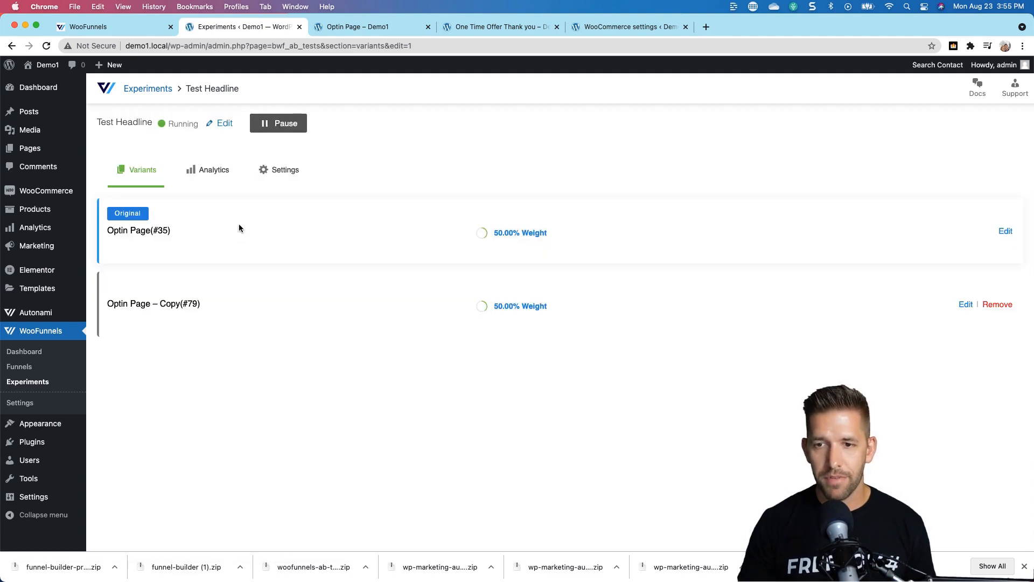
left_click(200, 173)
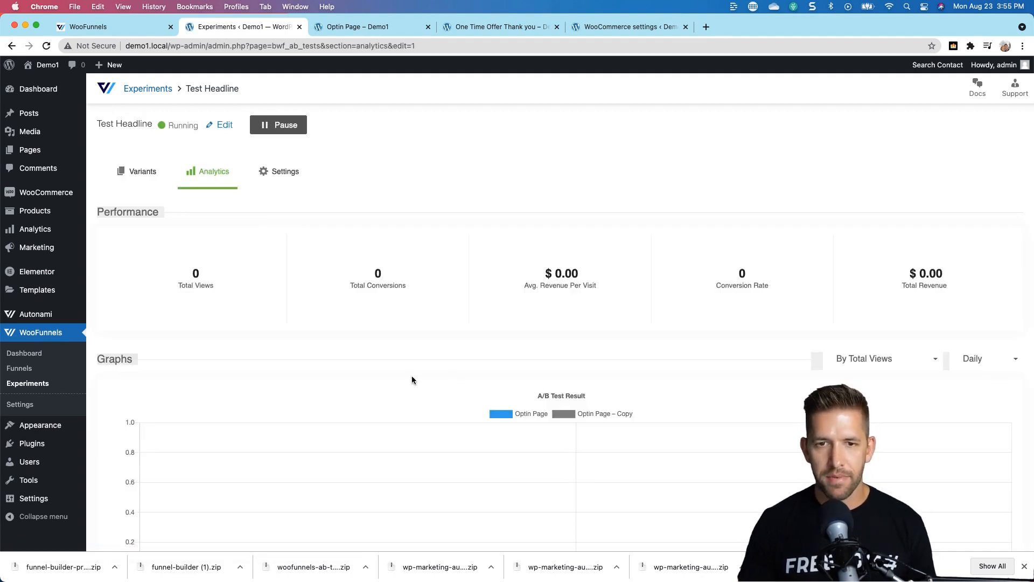
Open the Opt In Funnel in a separate browser tab, check its Optin Page in an incognito window, and close that window
left_click(21, 368, "super")
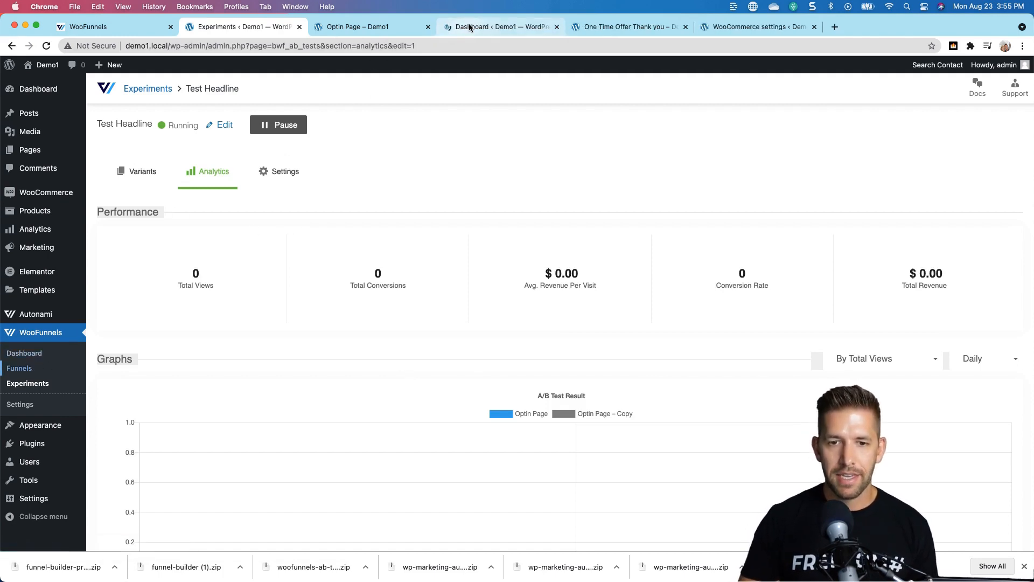
left_click(469, 27)
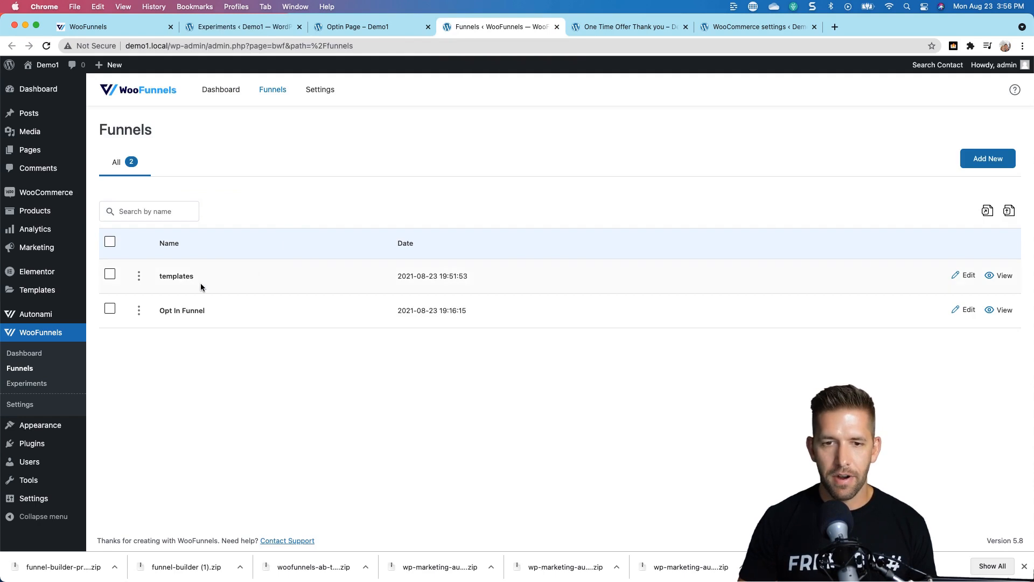
left_click(174, 313)
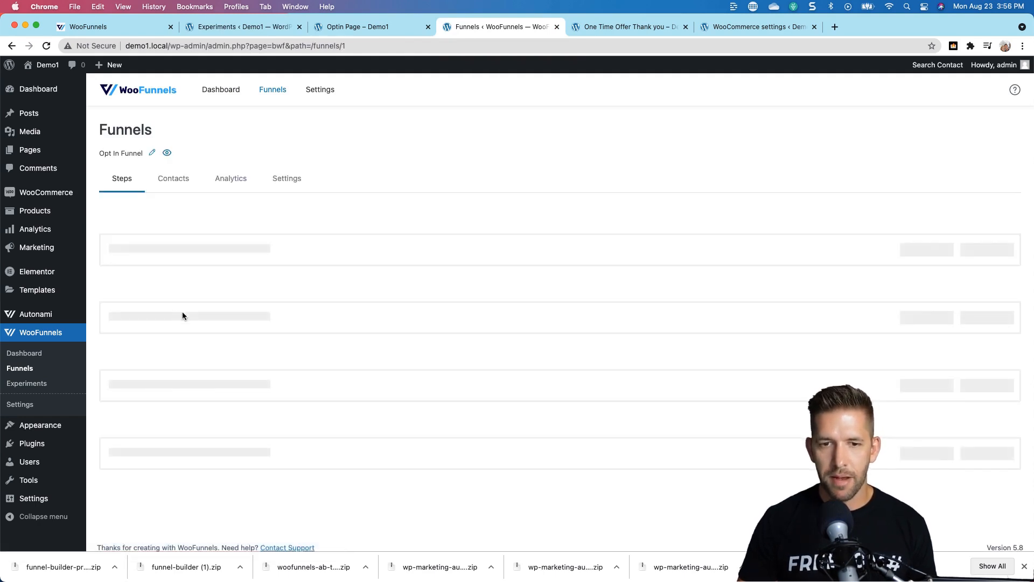
right_click(940, 250)
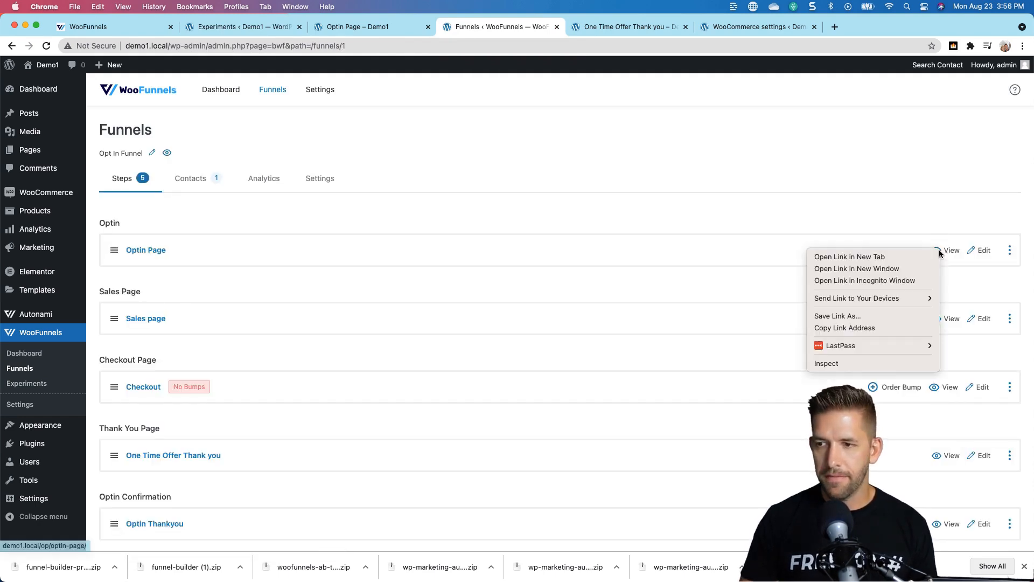
left_click(868, 281)
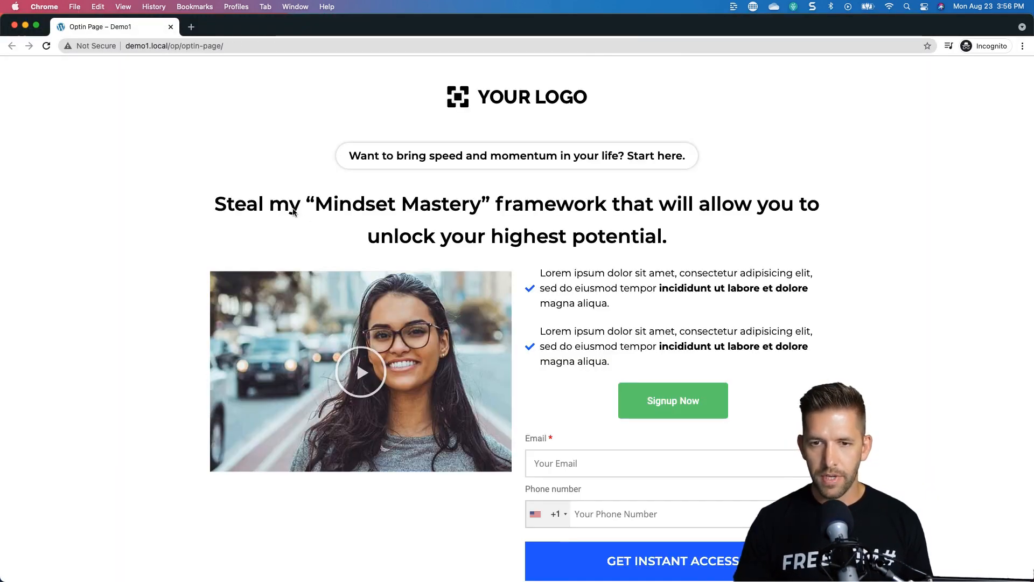
key("super+w")
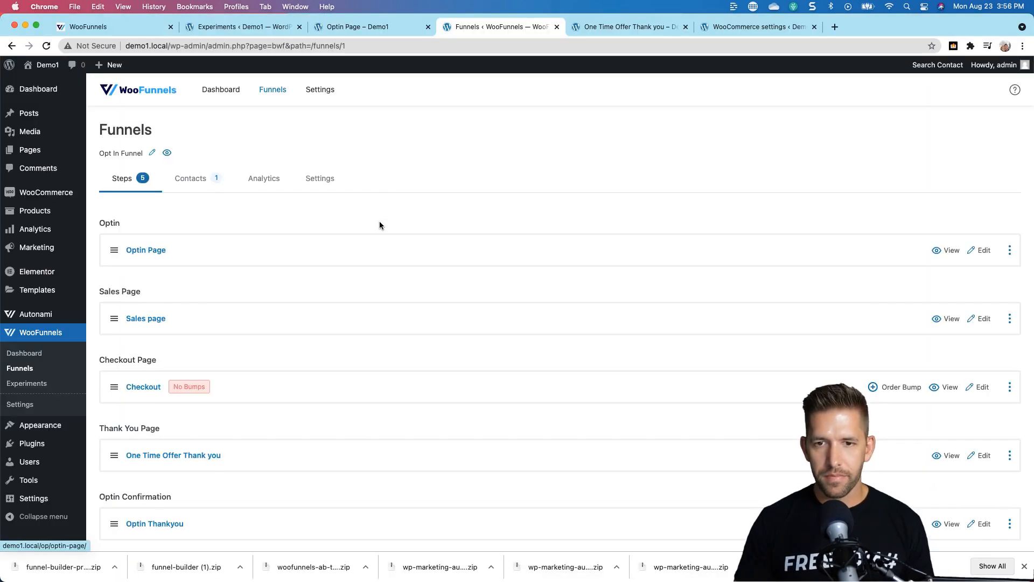
Load the funnel's Optin Page again in a fresh incognito window and examine which headline variant is served
right_click(947, 250)
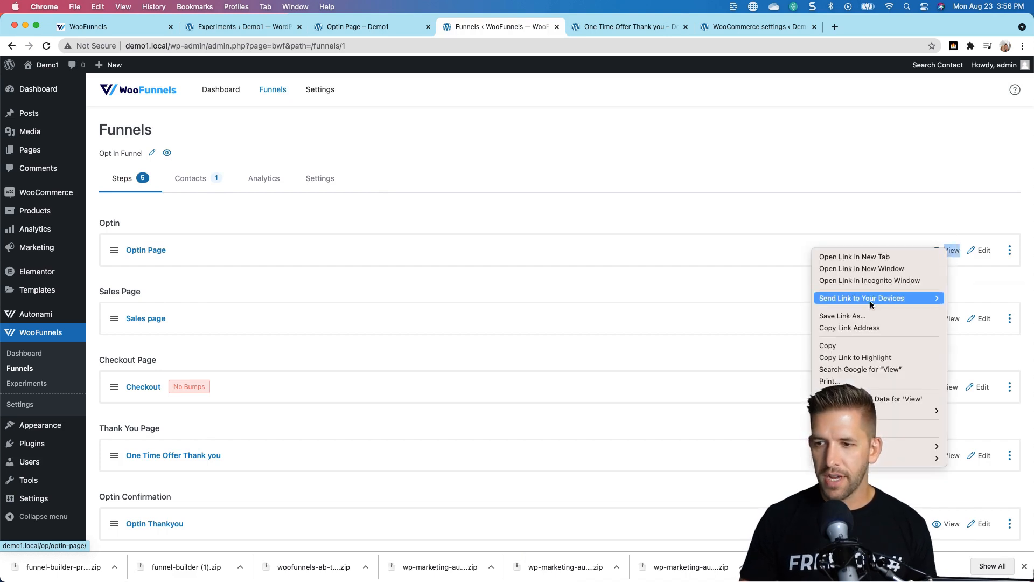
left_click(856, 282)
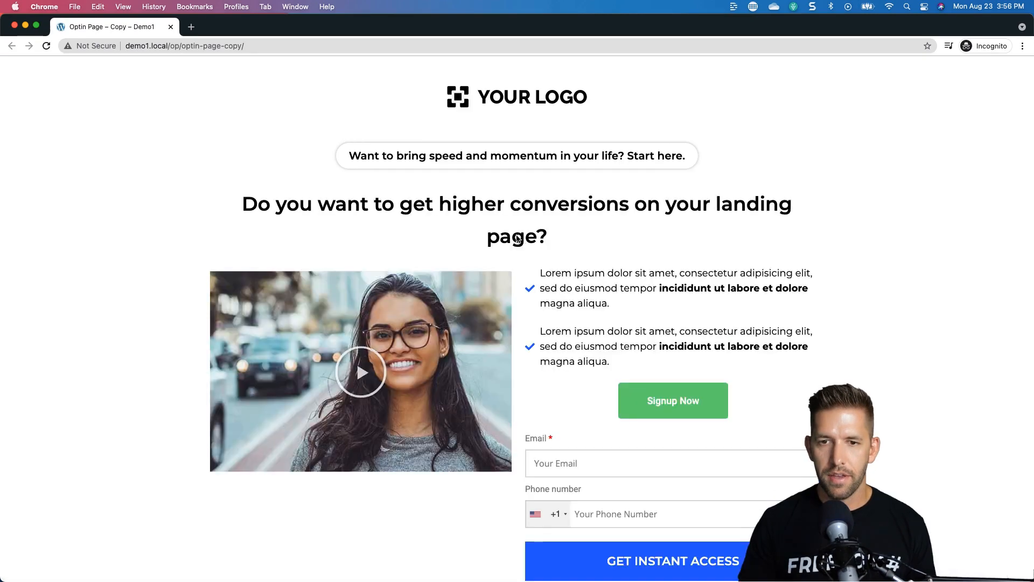
left_click_drag(249, 208, 577, 238)
left_click(576, 240)
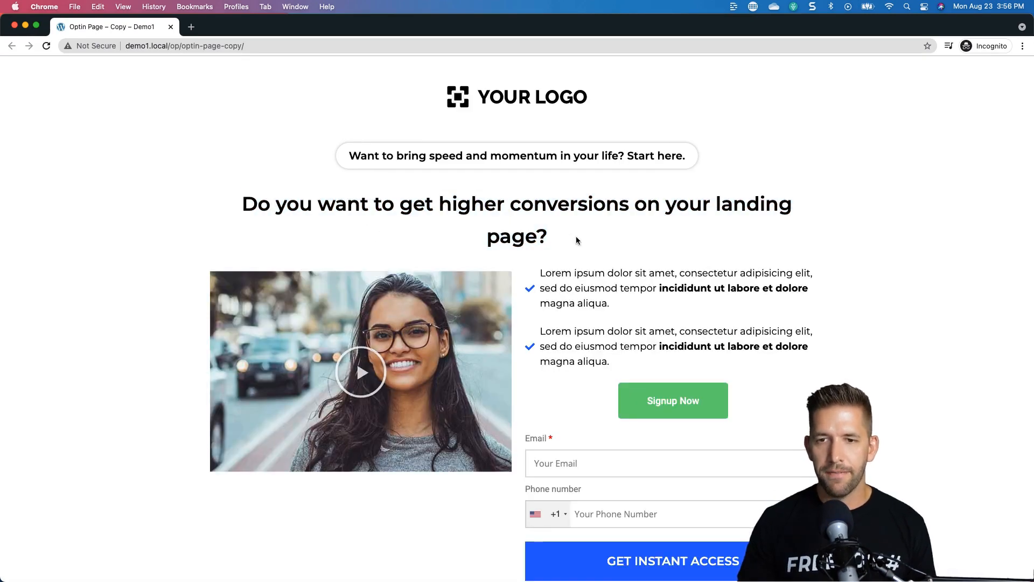
left_click_drag(213, 211, 576, 241)
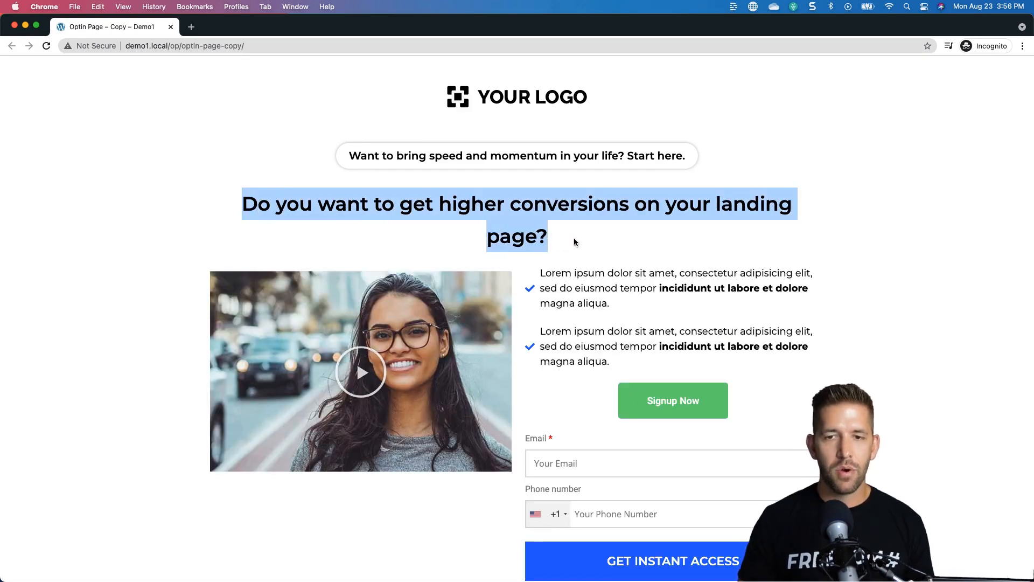
Open the Signup Now popup, fill in the contact's email and phone number, and submit the opt-in
left_click(660, 408)
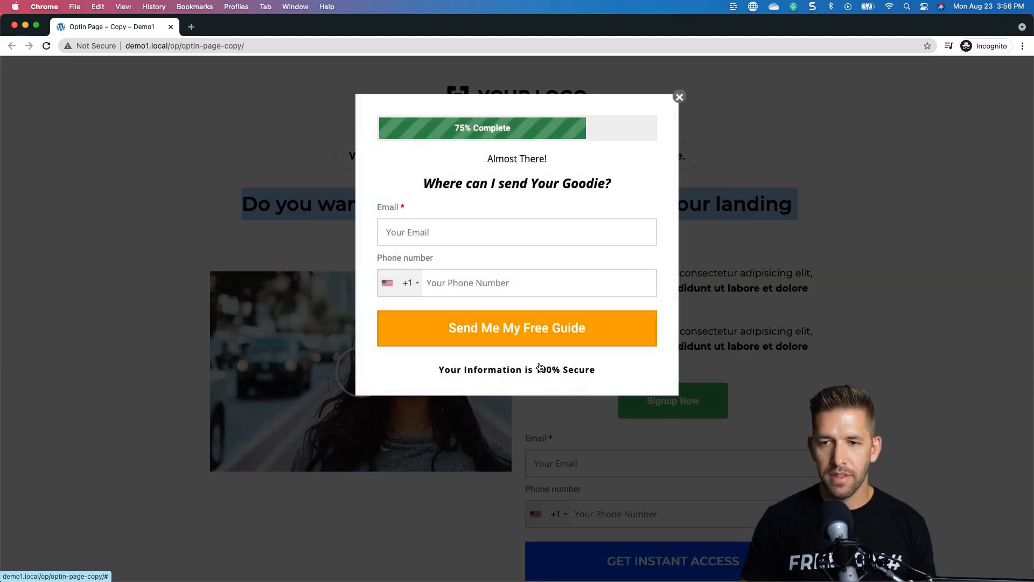
left_click(453, 240)
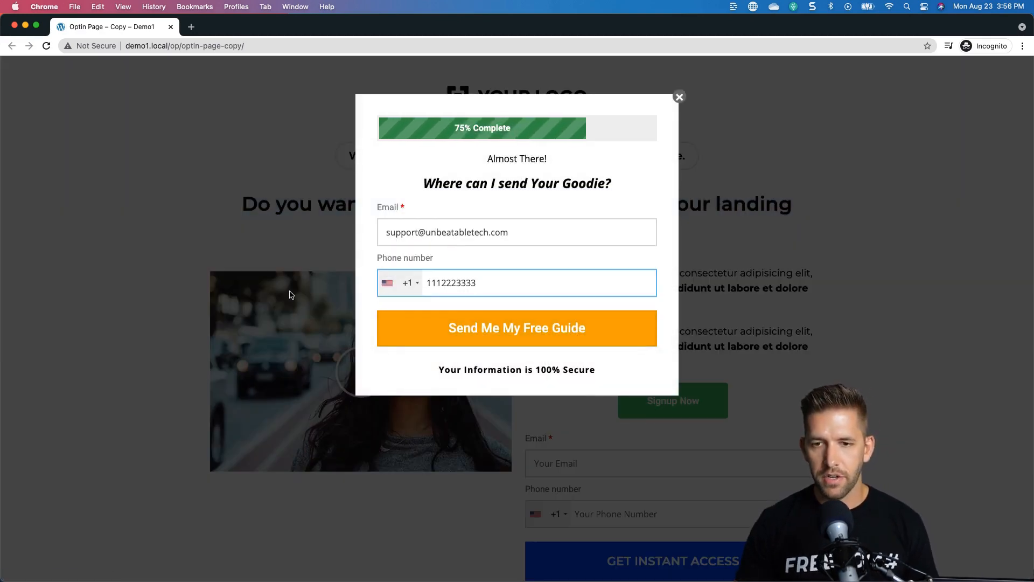
left_click(480, 331)
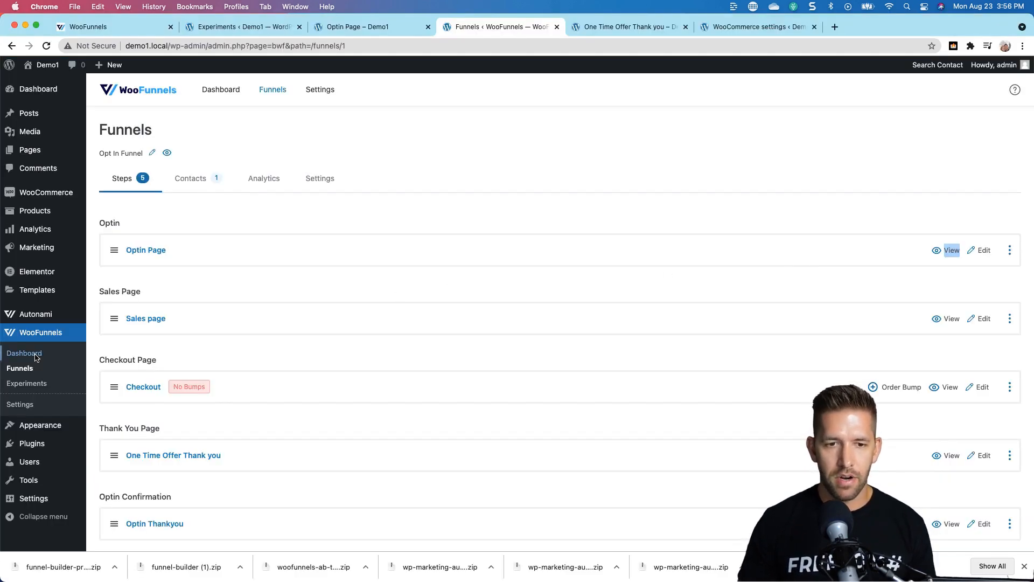
Open the Test Headline experiment's analytics and compare the views and conversions of both optin page variants
left_click(27, 383)
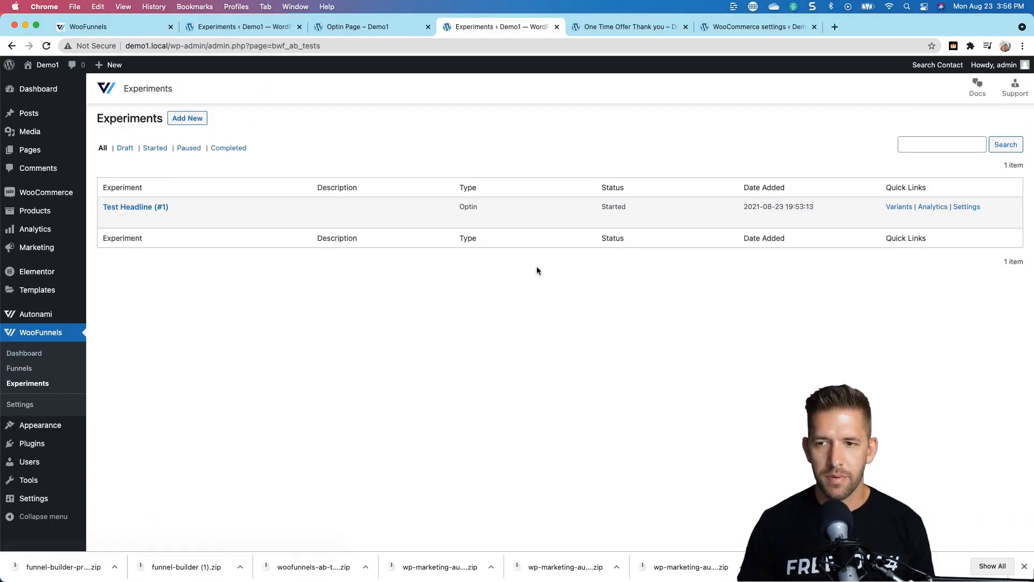
left_click(928, 208)
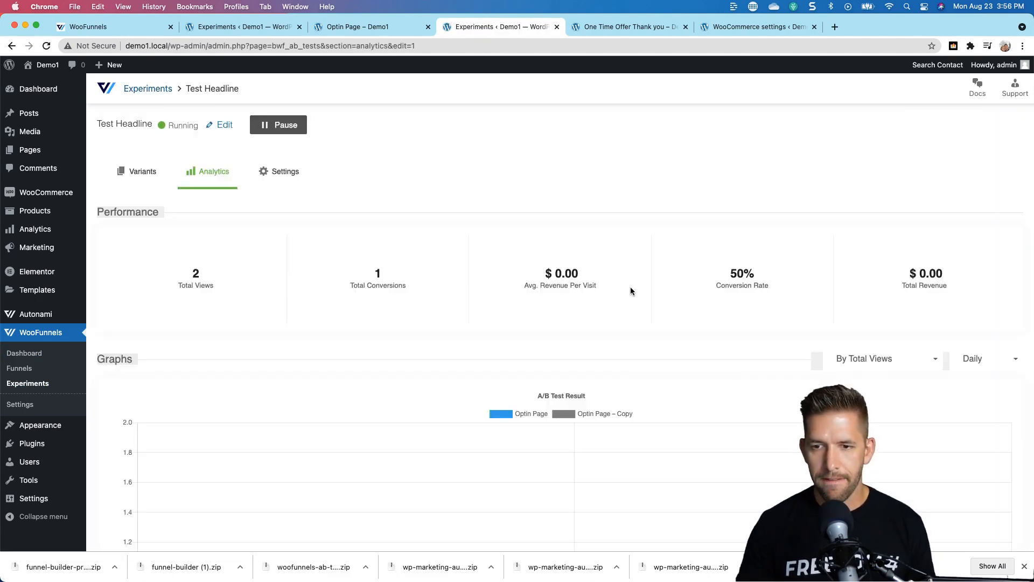
scroll(631, 292, "down", 10)
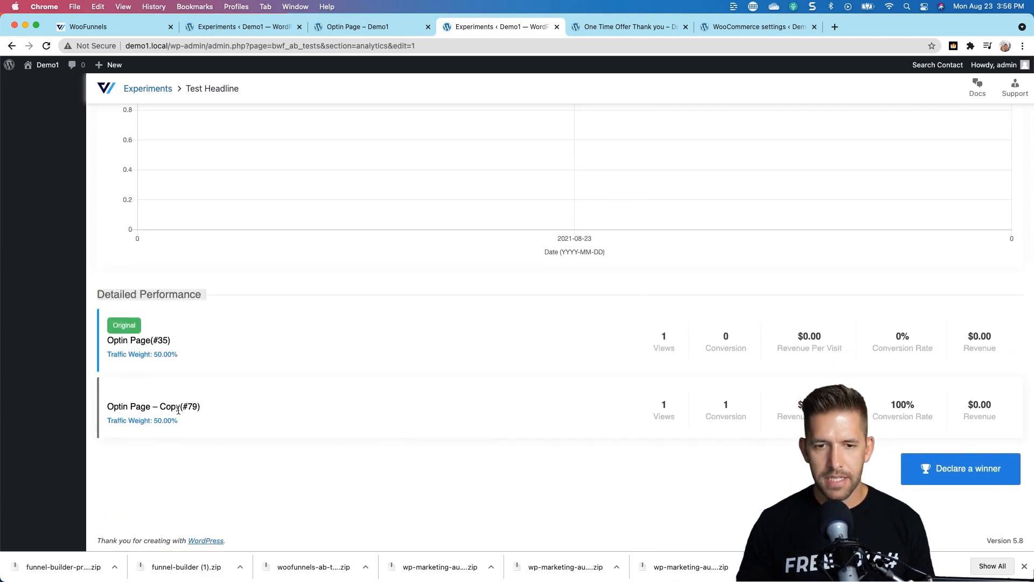
left_click_drag(655, 338, 753, 355)
left_click_drag(635, 406, 768, 421)
left_click(762, 421)
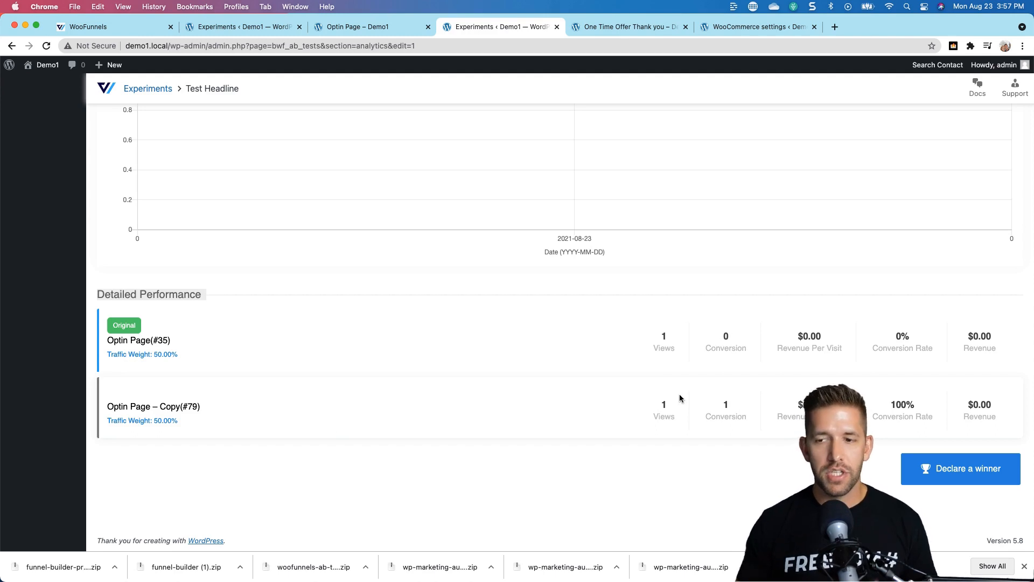
Choose Optin Page – Copy (#79) as the winner of the Test Headline experiment and confirm the declaration
left_click(962, 468)
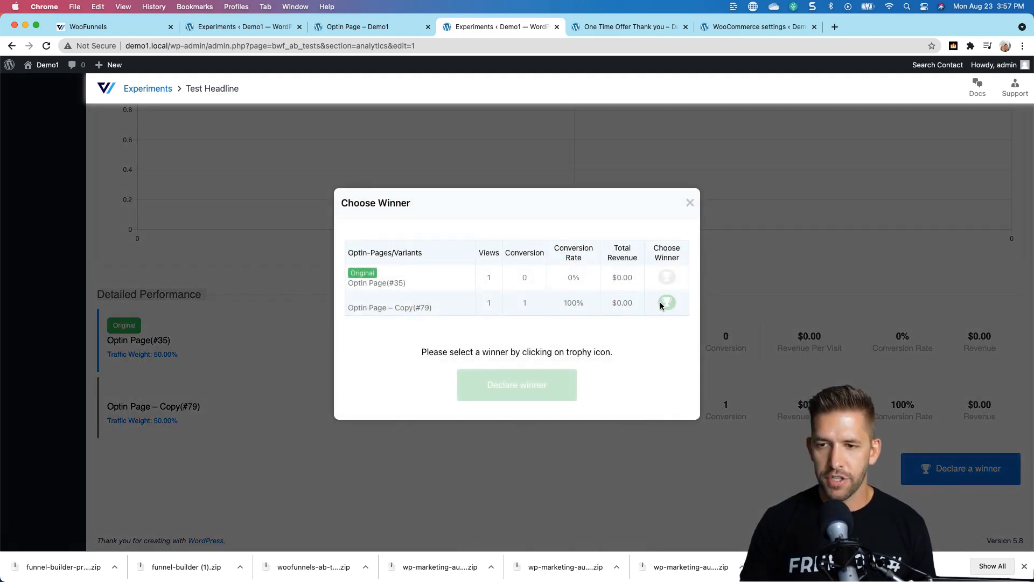
left_click(668, 304)
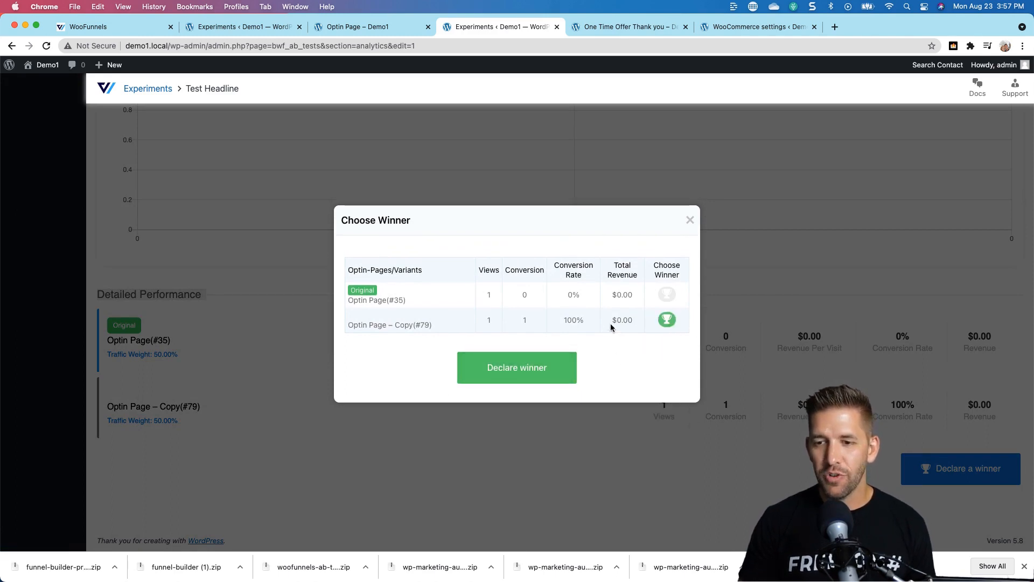
left_click(575, 328)
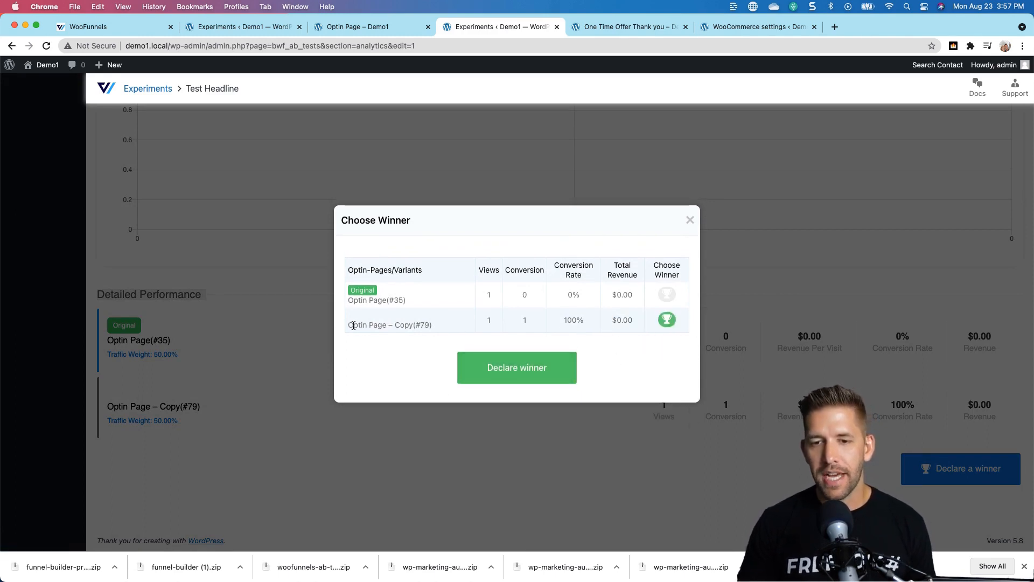
left_click_drag(353, 325, 432, 326)
left_click(438, 330)
left_click_drag(606, 320, 636, 321)
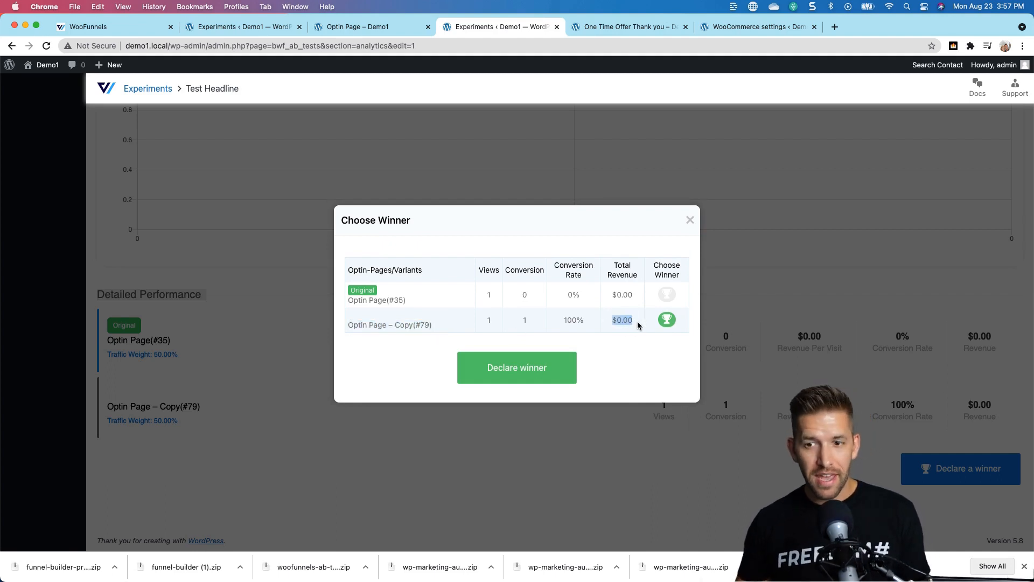
left_click_drag(565, 320, 634, 321)
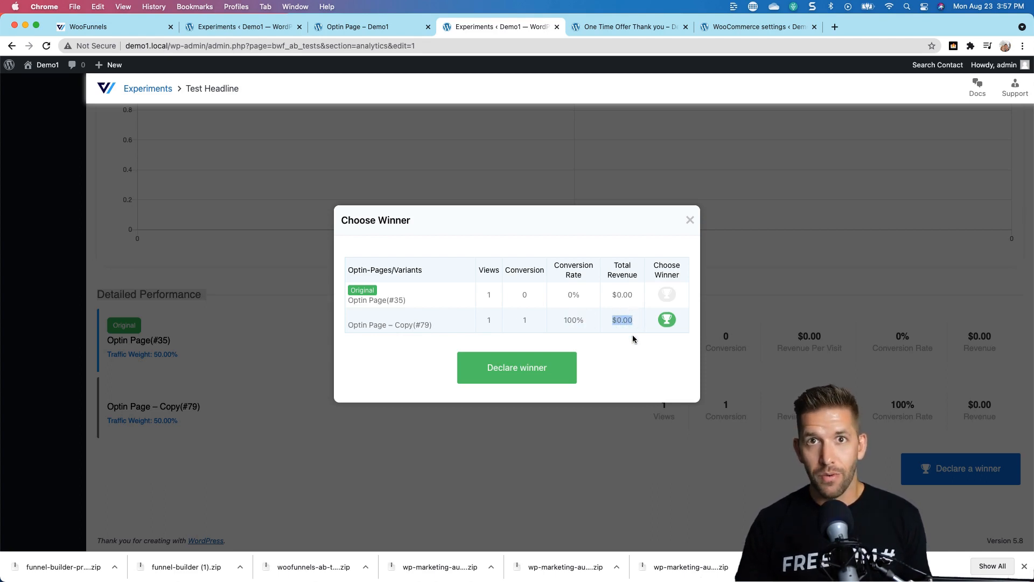
left_click(519, 366)
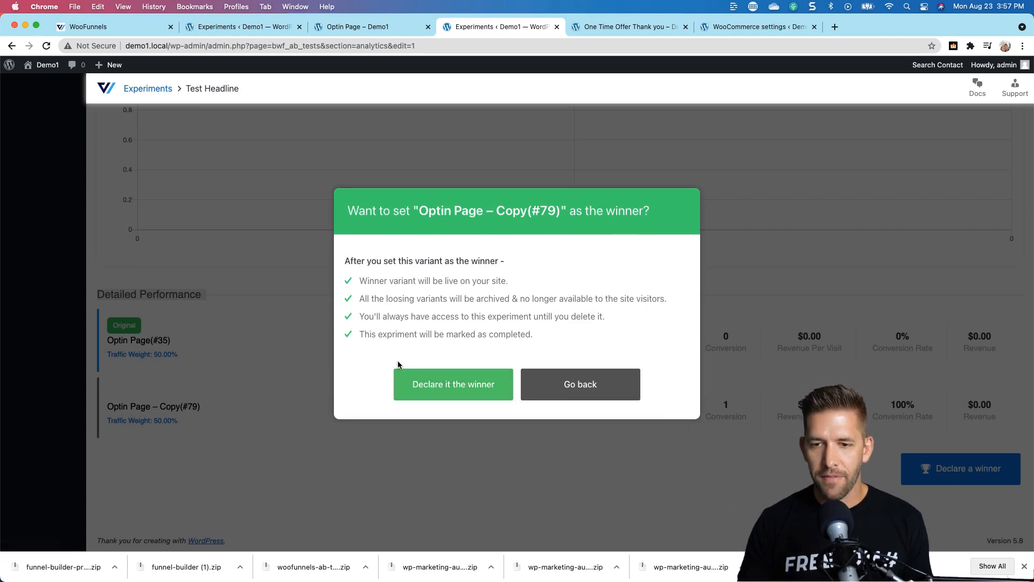
left_click(417, 385)
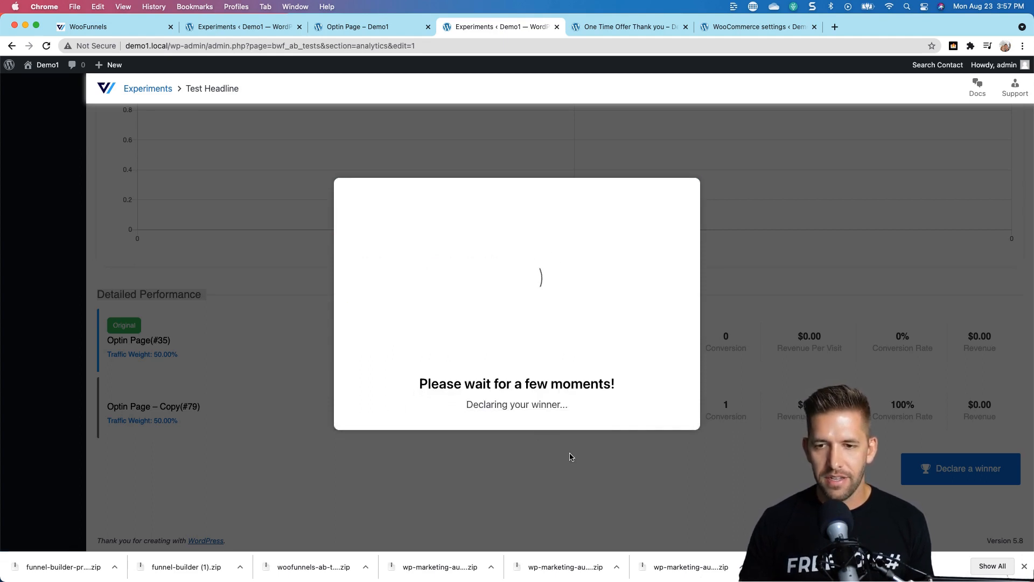